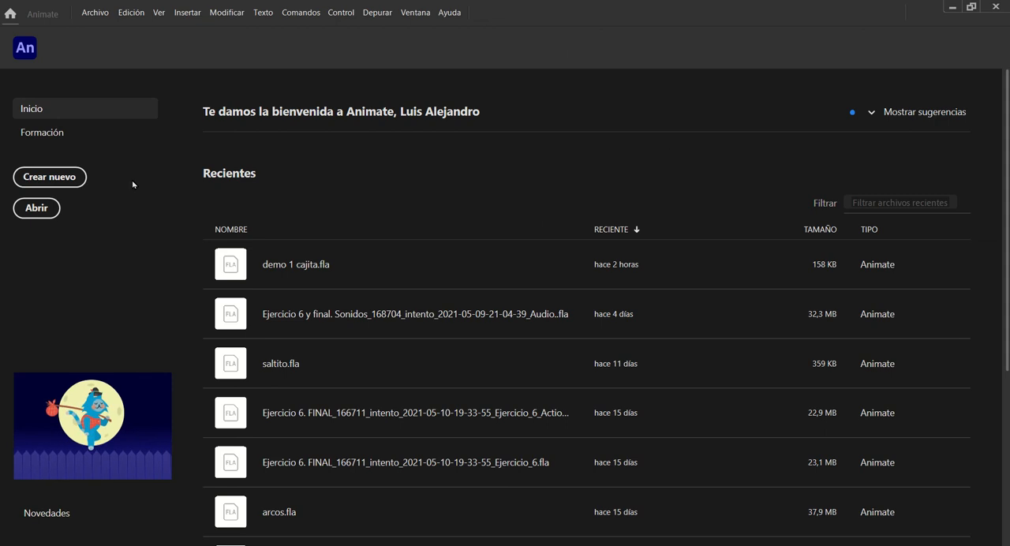
# Create a new HD document of 1280 x 720 at 24 frames per second on the ActionScript 3.0 platform
pyautogui.click(57, 179)
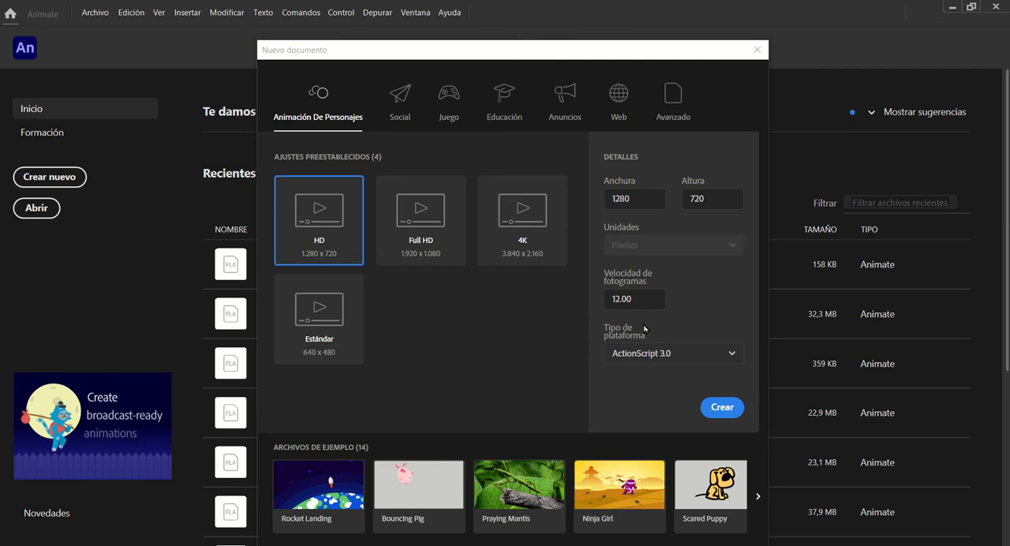
pyautogui.click(616, 190)
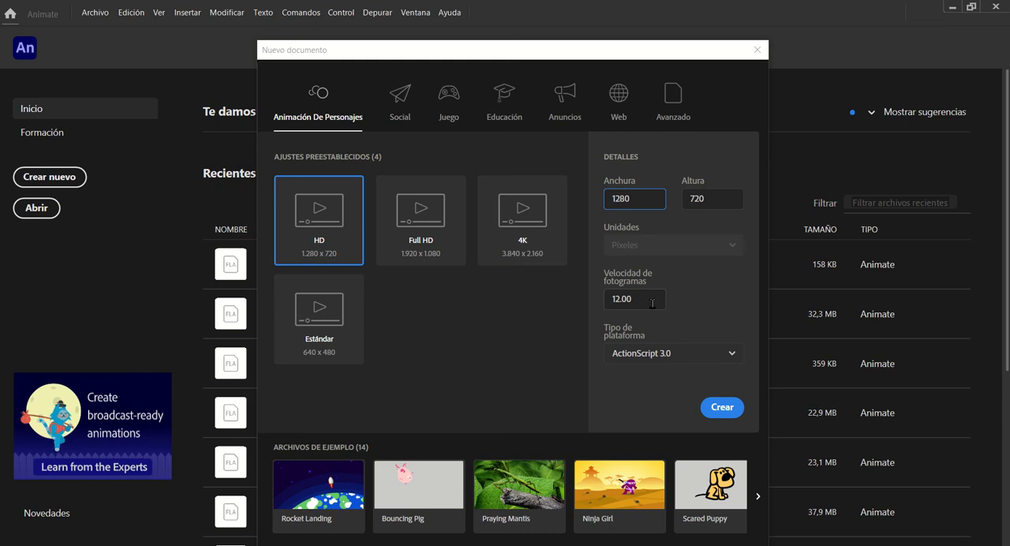
pyautogui.click(640, 300)
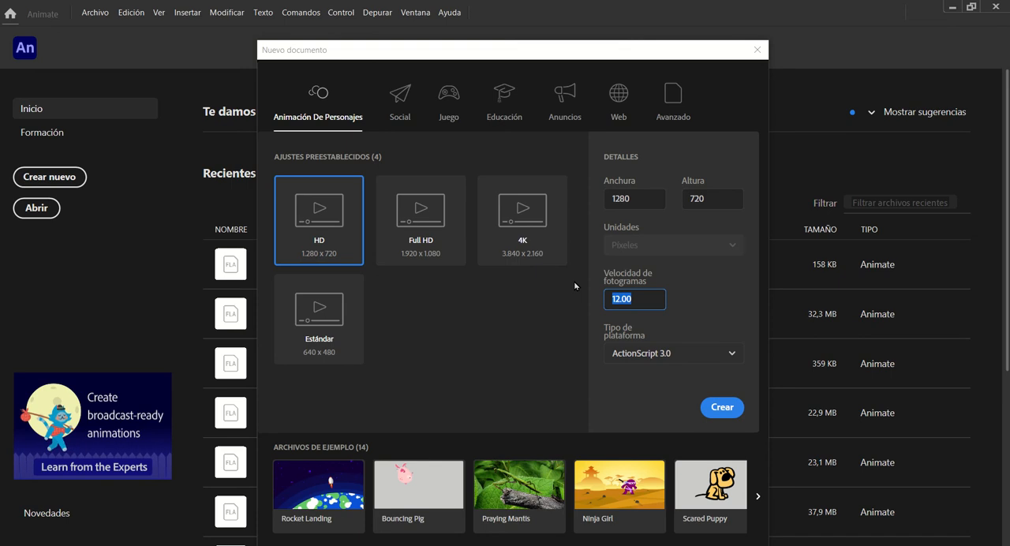
pyautogui.write('24')
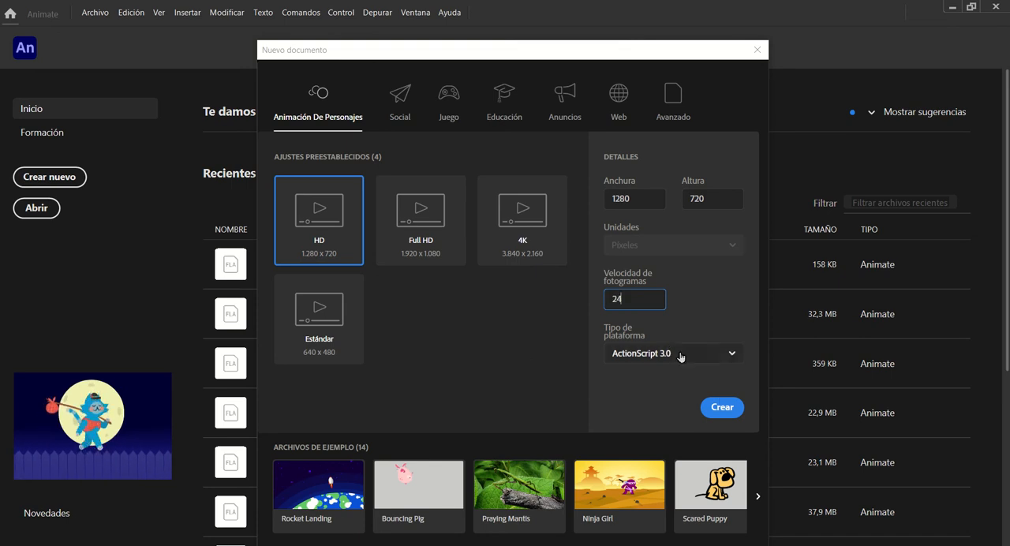
pyautogui.click(720, 407)
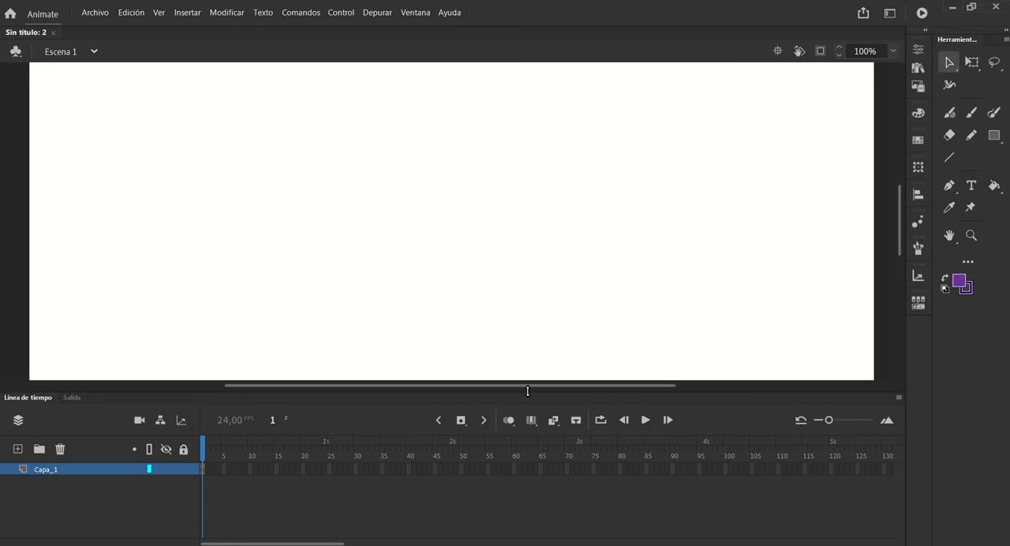
# Switch the workspace to Desarrollador and return it to Conceptos básicos
pyautogui.click(416, 13)
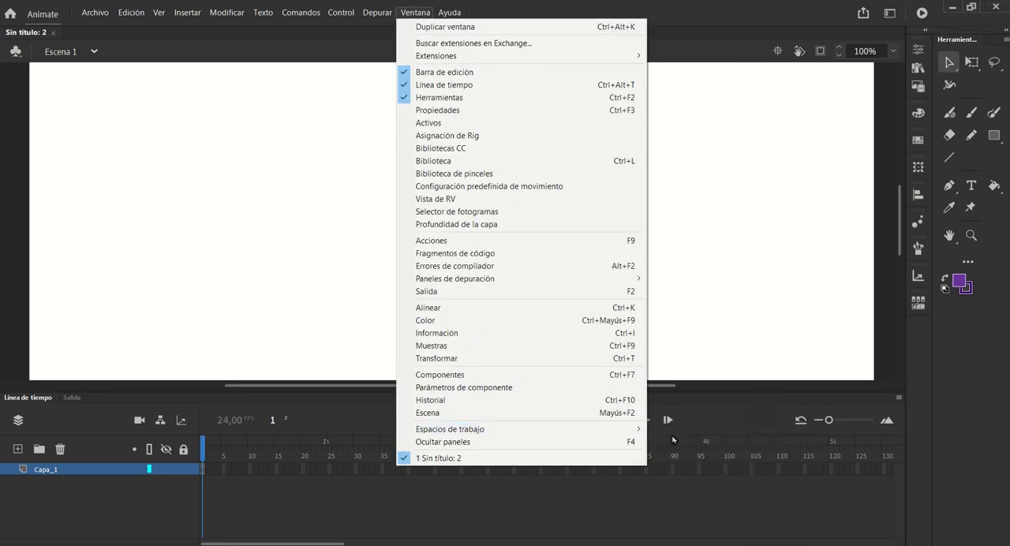
pyautogui.moveTo(629, 436)
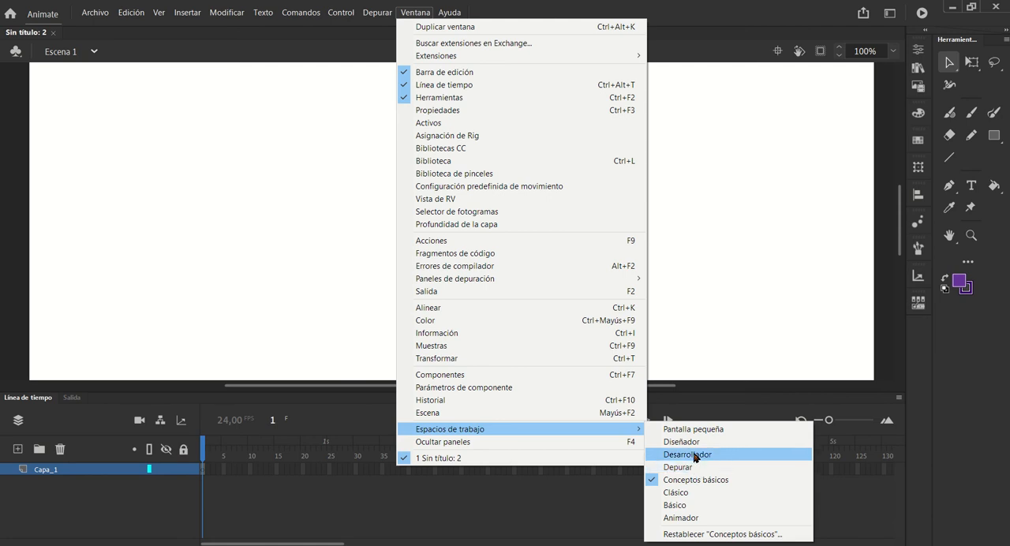
pyautogui.click(695, 455)
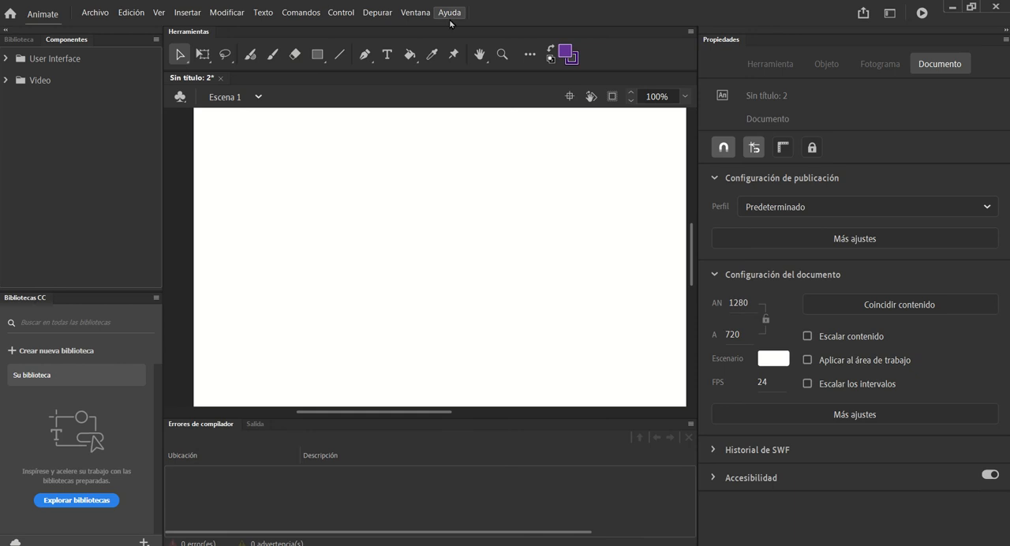
pyautogui.click(415, 13)
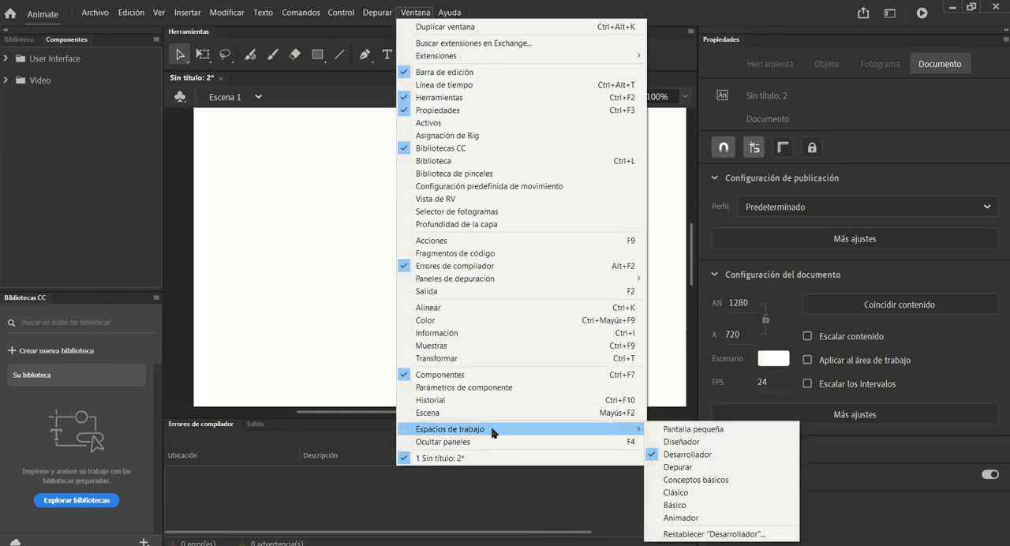
pyautogui.click(688, 483)
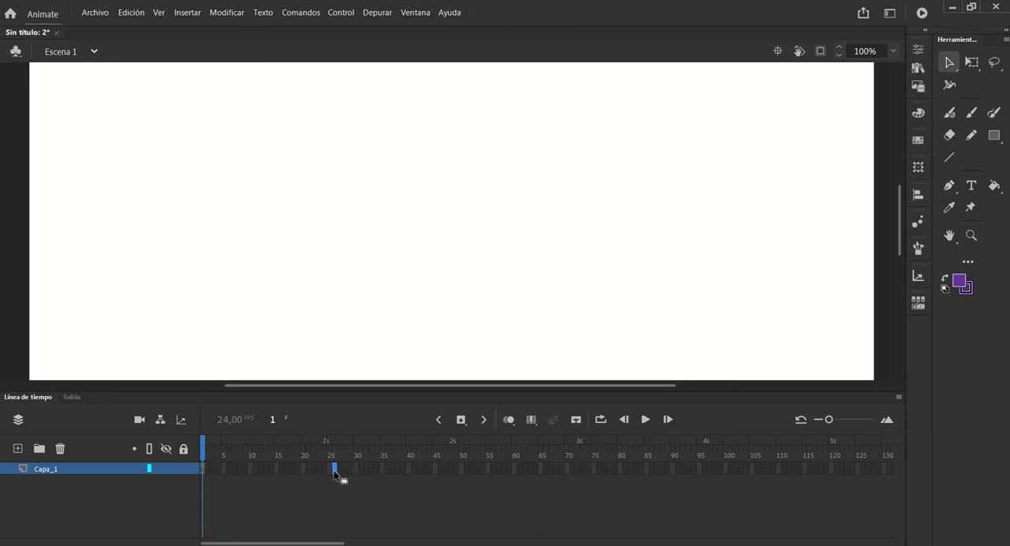
# Extend the empty Capa_1 to frame 40, go back to frame 1 and undo the extension
pyautogui.click(266, 468)
pyautogui.click(277, 469)
pyautogui.click(327, 469)
pyautogui.click(371, 468)
pyautogui.click(206, 471)
pyautogui.click(408, 468)
pyautogui.press('F5')
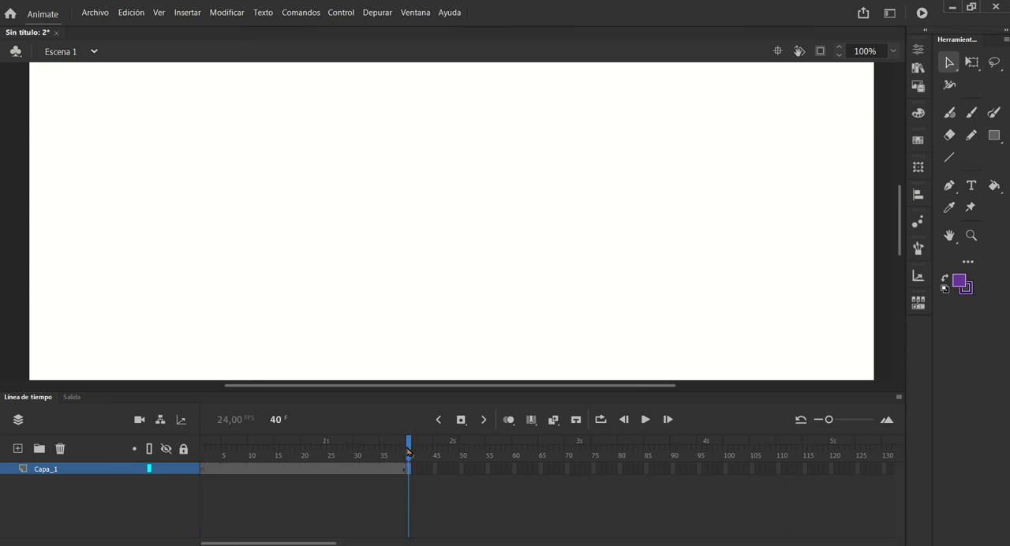
pyautogui.moveTo(408, 454); pyautogui.dragTo(206, 472)
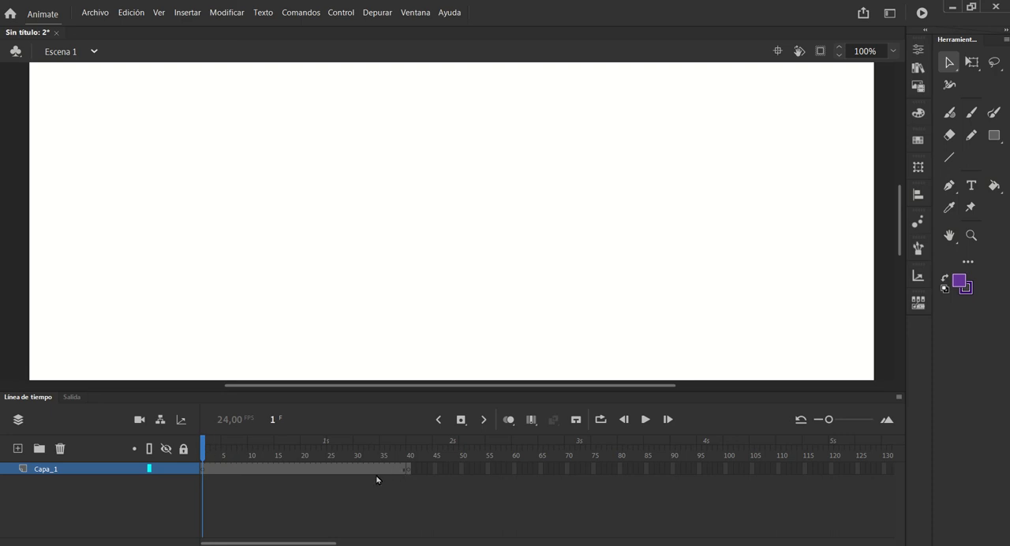
pyautogui.hotkey('ctrl', 'z')
pyautogui.hotkey('ctrl', 'z')
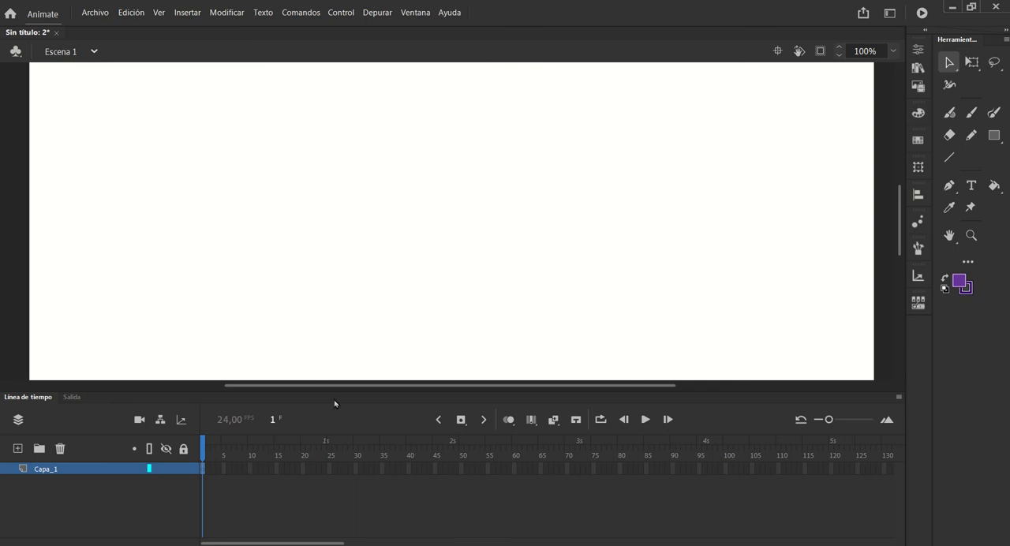
# Handwrite a large F with the brush on frame 1, with three arrows leading to the numbers 5, 6 and 7
pyautogui.click(971, 113)
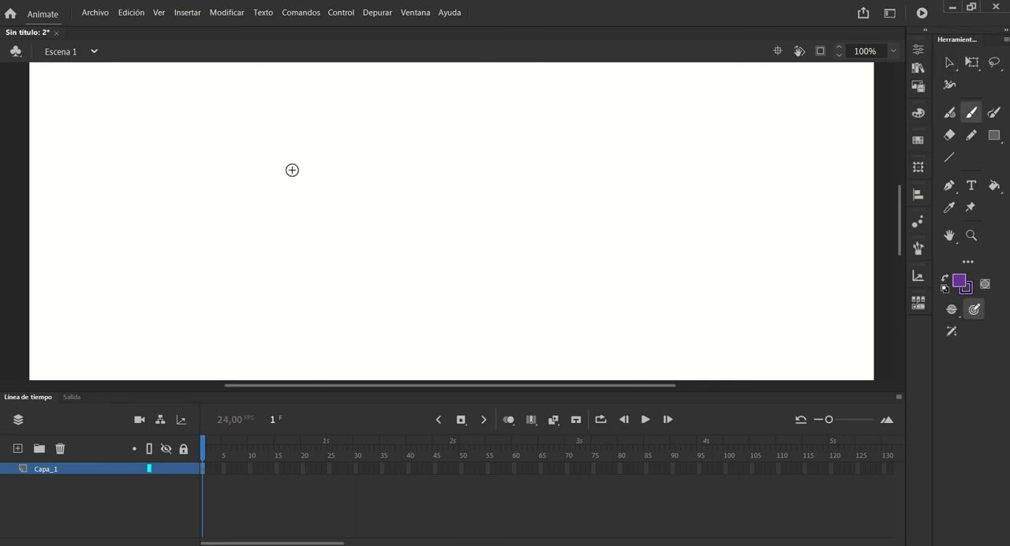
pyautogui.moveTo(246, 120)
pyautogui.mouseDown()
pyautogui.moveTo(220, 120)
pyautogui.moveTo(217, 166)
pyautogui.moveTo(295, 105)
pyautogui.moveTo(325, 101)
pyautogui.moveTo(324, 115)
pyautogui.mouseUp()
pyautogui.moveTo(263, 154); pyautogui.dragTo(318, 151)
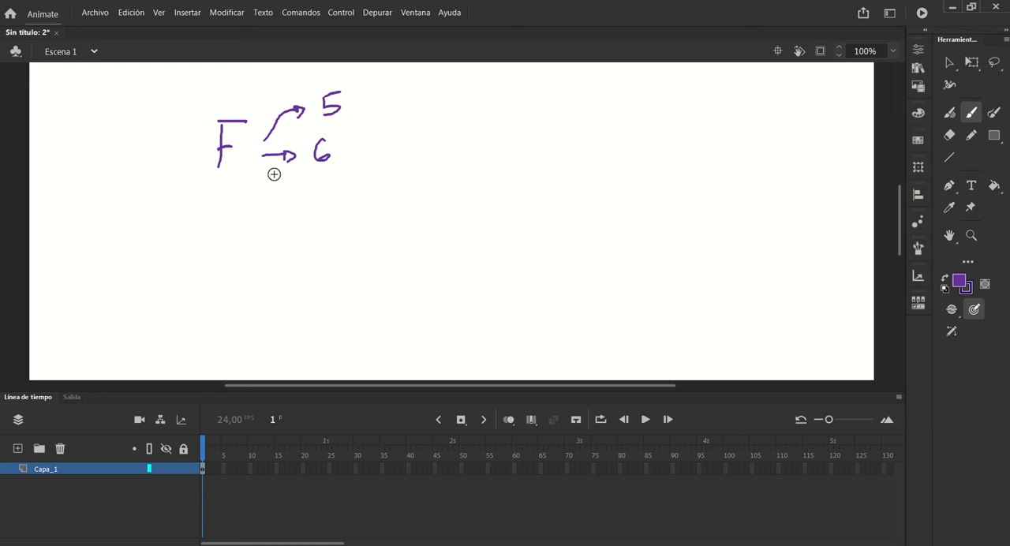
pyautogui.moveTo(243, 178)
pyautogui.mouseDown()
pyautogui.moveTo(276, 207)
pyautogui.moveTo(322, 211)
pyautogui.moveTo(310, 203)
pyautogui.mouseUp()
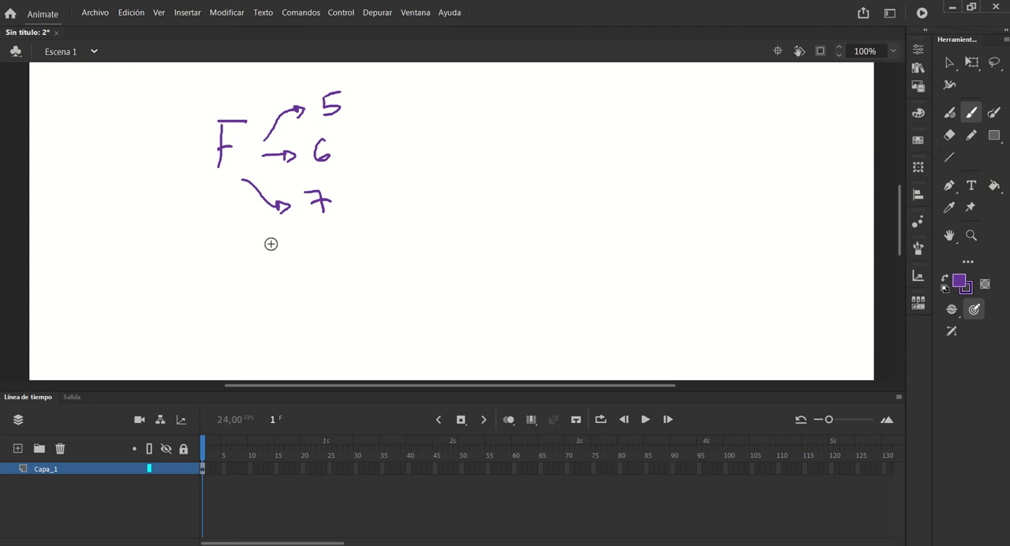
# Extend the F drawing on Capa_1 with regular frames up to frame 11
pyautogui.click(207, 500)
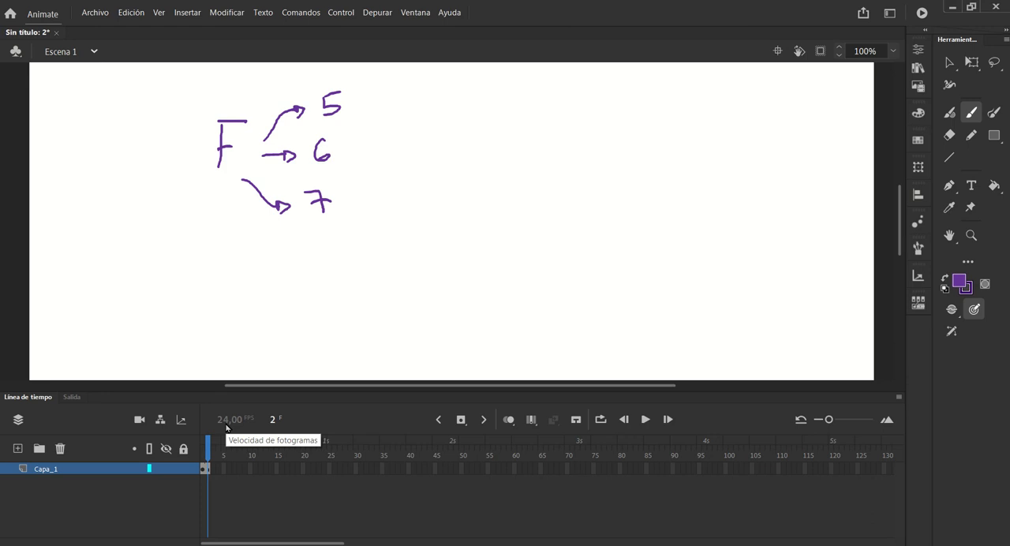
pyautogui.press('F5')
pyautogui.press('F5')
pyautogui.press('F5')
pyautogui.press('F5')
pyautogui.press('F5')
pyautogui.press('F5')
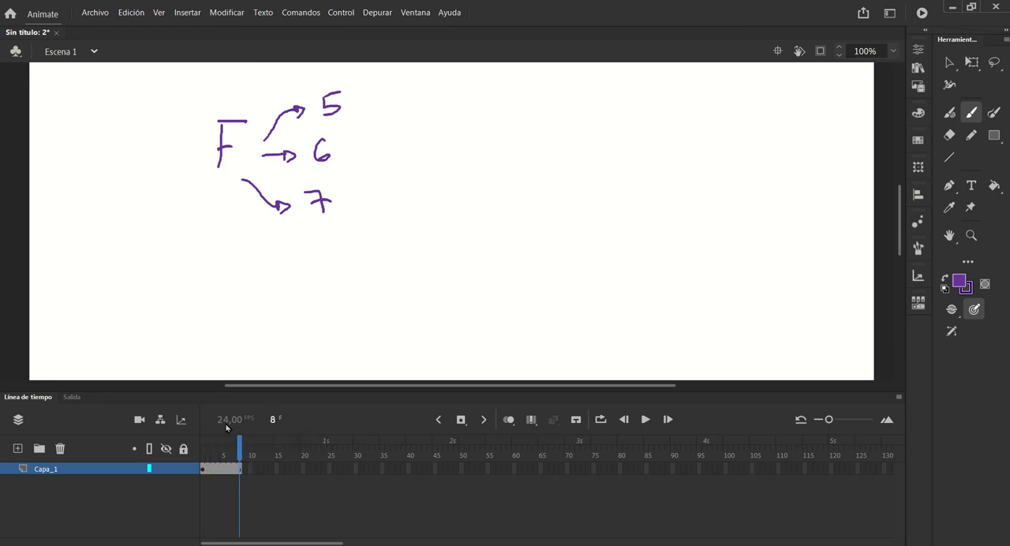
pyautogui.press('F5')
pyautogui.press('F5')
pyautogui.press('F5')
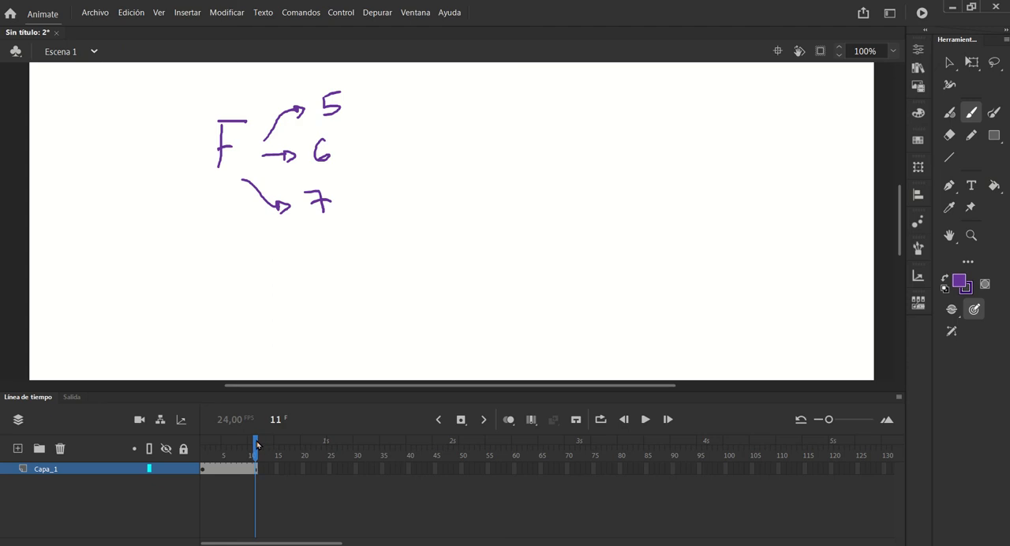
pyautogui.moveTo(251, 450)
pyautogui.mouseDown()
pyautogui.moveTo(203, 449)
pyautogui.moveTo(257, 448)
pyautogui.mouseUp()
# Handwrite an arrow and "FRAME" beside the 5, an arrow and "KEYFRAME" beside the 6, and insert a keyframe at frame 11
pyautogui.moveTo(387, 110); pyautogui.dragTo(392, 110)
pyautogui.moveTo(423, 93)
pyautogui.mouseDown()
pyautogui.moveTo(406, 114)
pyautogui.moveTo(431, 102)
pyautogui.moveTo(476, 109)
pyautogui.moveTo(479, 95)
pyautogui.moveTo(488, 110)
pyautogui.mouseUp()
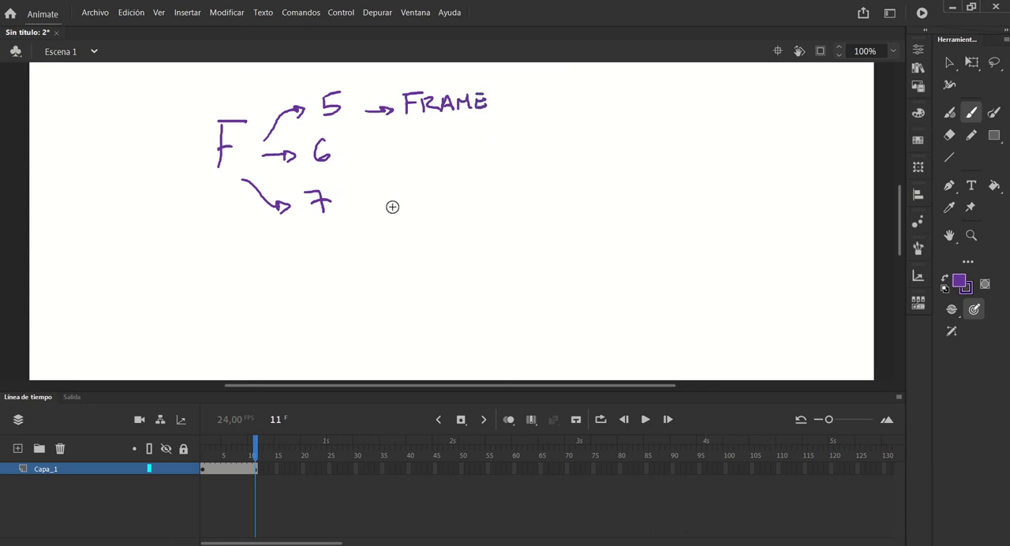
pyautogui.moveTo(381, 150)
pyautogui.mouseDown()
pyautogui.moveTo(386, 163)
pyautogui.moveTo(429, 162)
pyautogui.moveTo(431, 151)
pyautogui.moveTo(453, 155)
pyautogui.moveTo(456, 166)
pyautogui.moveTo(489, 132)
pyautogui.moveTo(467, 159)
pyautogui.mouseUp()
pyautogui.moveTo(470, 147); pyautogui.dragTo(513, 154)
pyautogui.moveTo(505, 150); pyautogui.dragTo(537, 153)
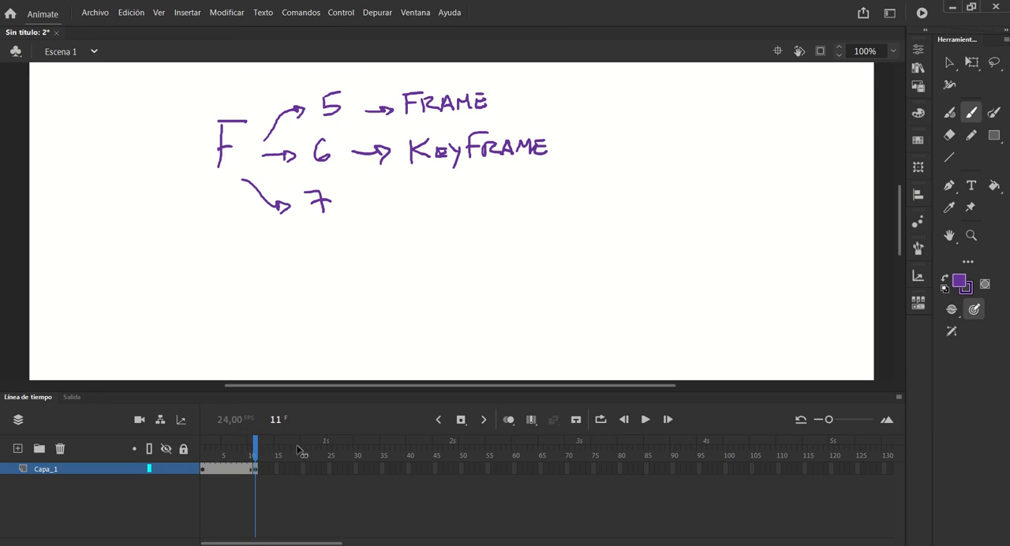
# Scrub back through frames 4 and 7 to review the first span, and return to the keyframe at frame 11
pyautogui.moveTo(255, 446); pyautogui.dragTo(219, 448)
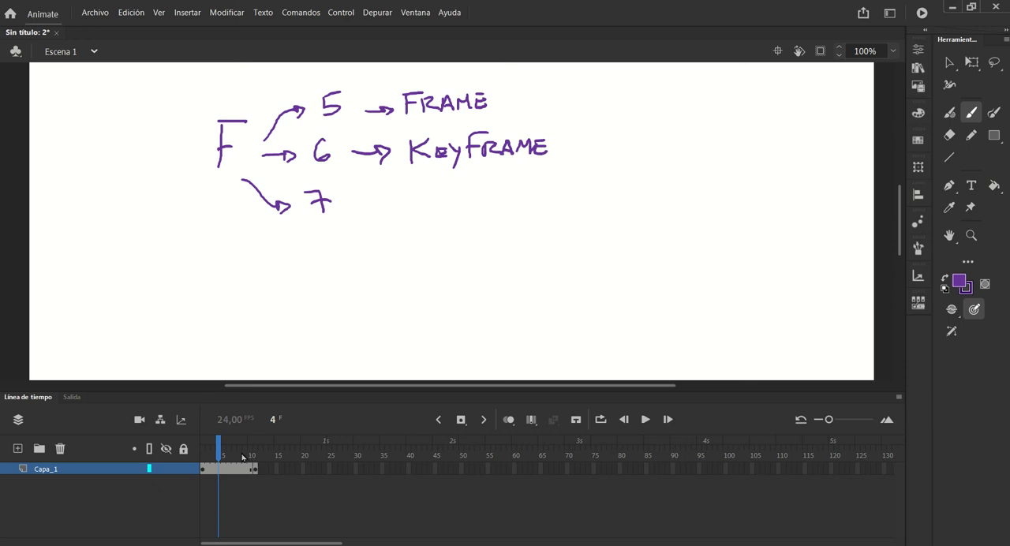
pyautogui.moveTo(220, 446)
pyautogui.mouseDown()
pyautogui.moveTo(259, 446)
pyautogui.moveTo(233, 448)
pyautogui.mouseUp()
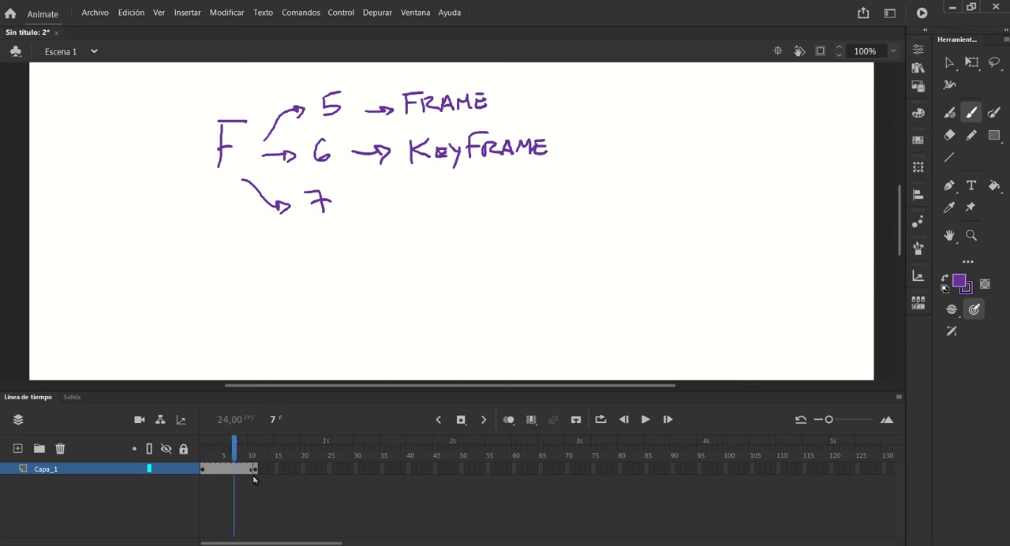
pyautogui.click(254, 469)
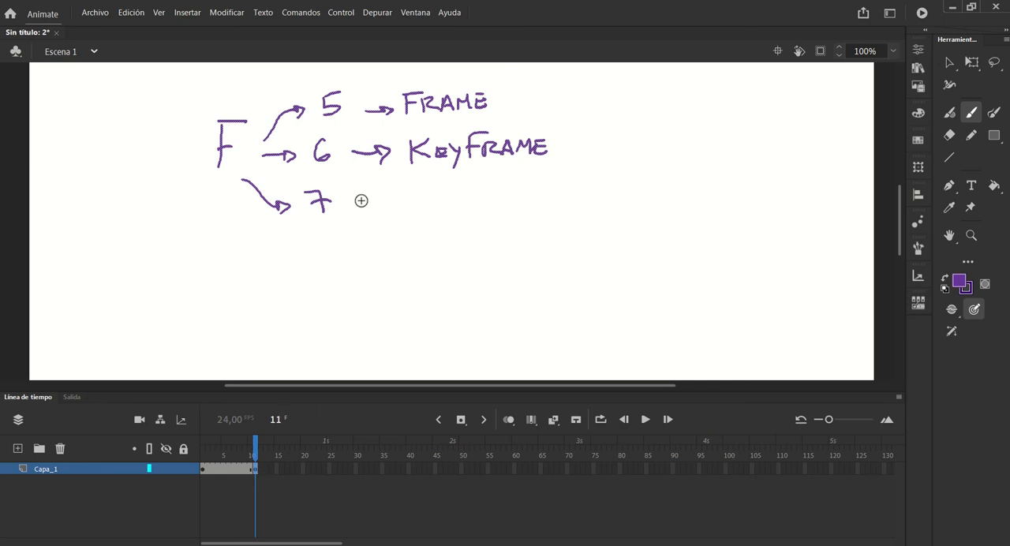
# Draw an arrow beside the 7 on frame 11 and scrub through the earlier frames to compare both keyframes
pyautogui.moveTo(356, 200)
pyautogui.mouseDown()
pyautogui.moveTo(376, 197)
pyautogui.moveTo(379, 209)
pyautogui.mouseUp()
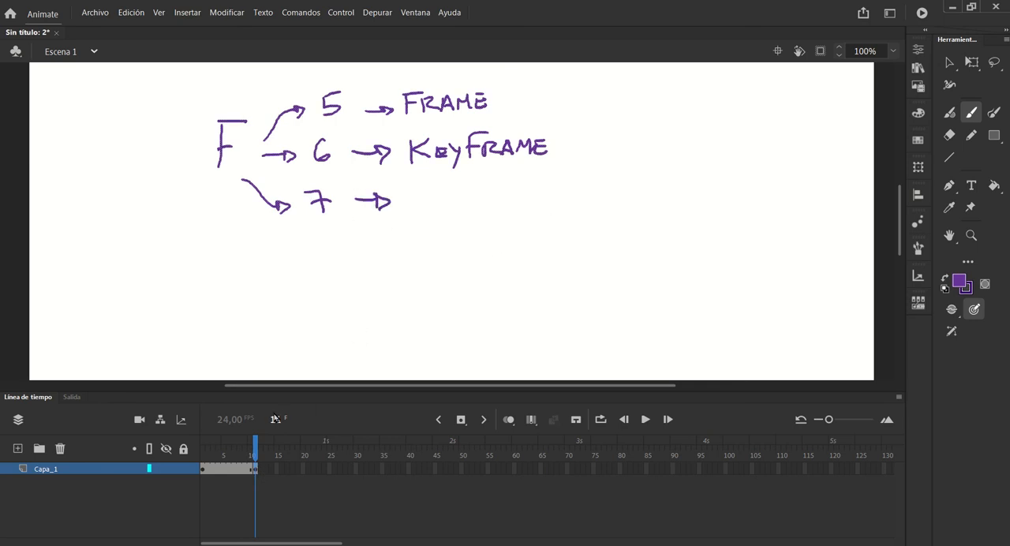
pyautogui.moveTo(252, 450)
pyautogui.mouseDown()
pyautogui.moveTo(239, 449)
pyautogui.moveTo(256, 449)
pyautogui.mouseUp()
pyautogui.moveTo(255, 445); pyautogui.dragTo(214, 446)
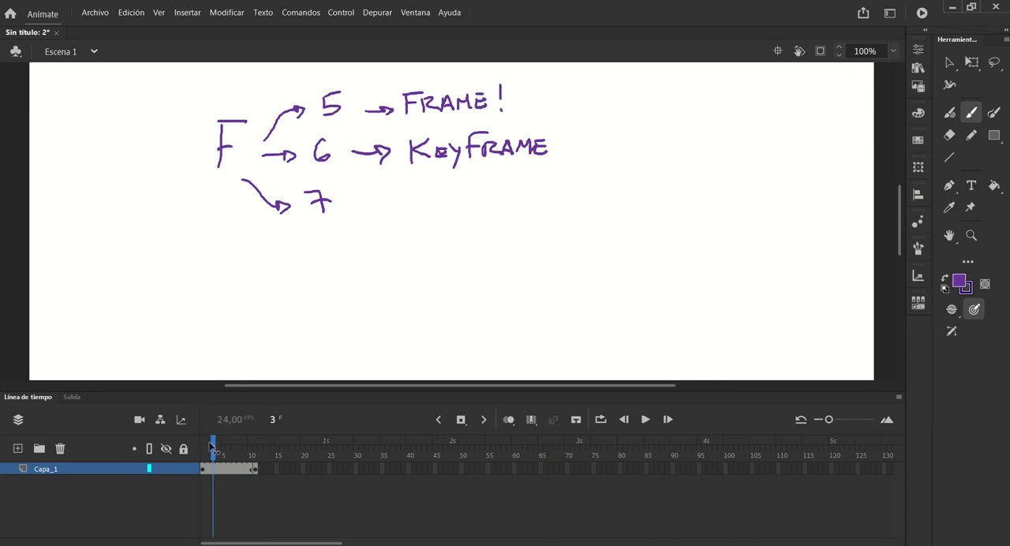
pyautogui.moveTo(212, 446); pyautogui.dragTo(192, 460)
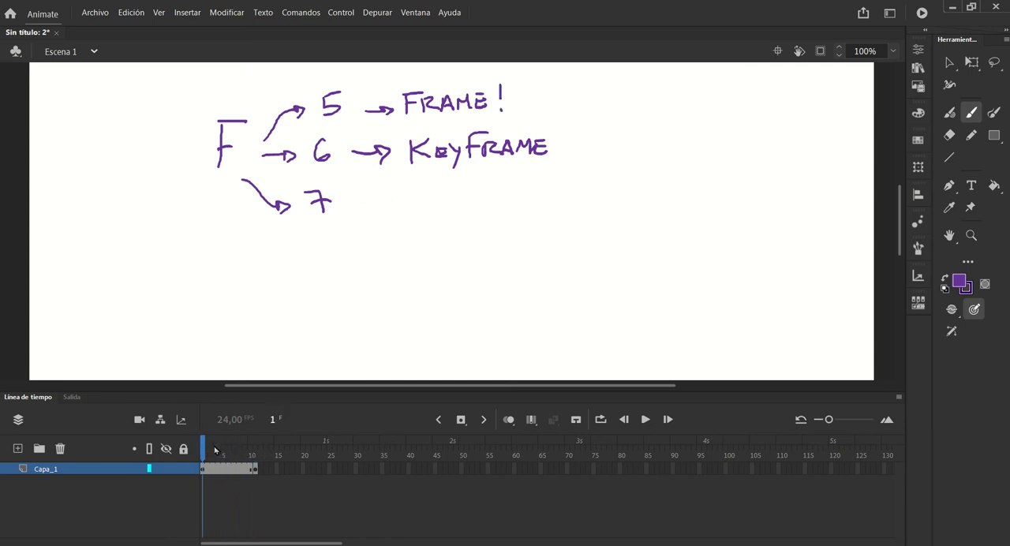
pyautogui.click(213, 450)
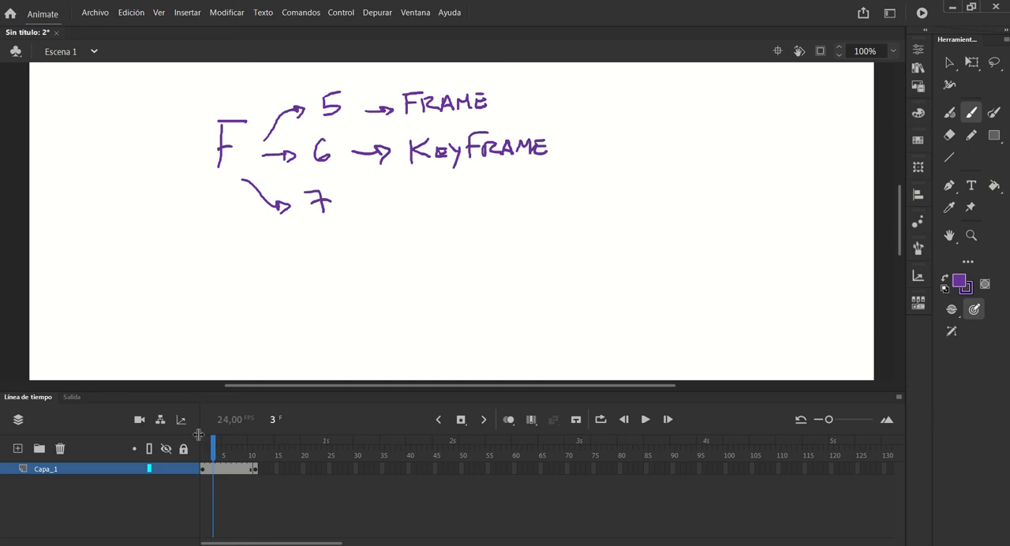
pyautogui.moveTo(221, 449); pyautogui.dragTo(261, 447)
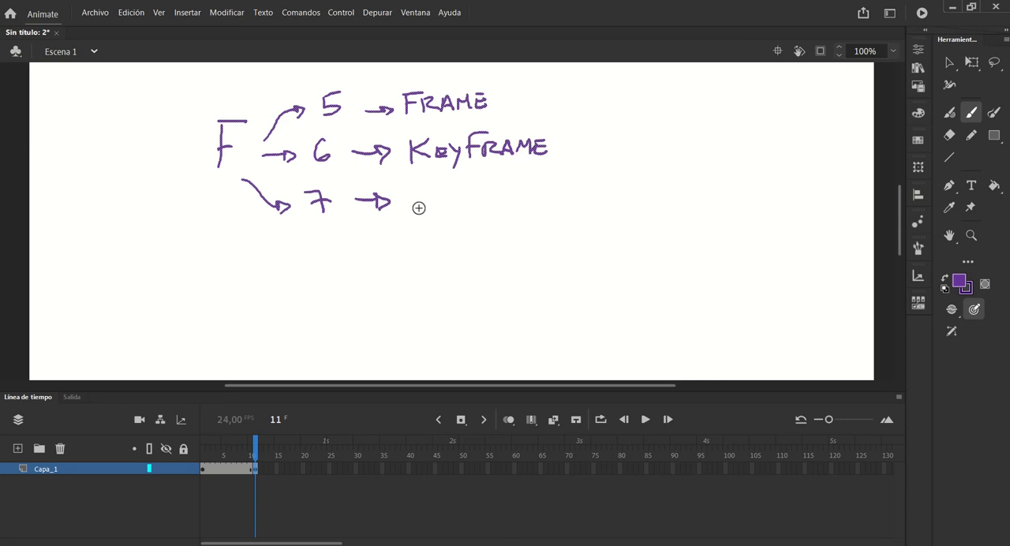
# Handwrite "KEYFRAME VACÍO" after the arrow beside the 7 on frame 11
pyautogui.moveTo(413, 193)
pyautogui.mouseDown()
pyautogui.moveTo(413, 213)
pyautogui.moveTo(440, 205)
pyautogui.moveTo(455, 226)
pyautogui.mouseUp()
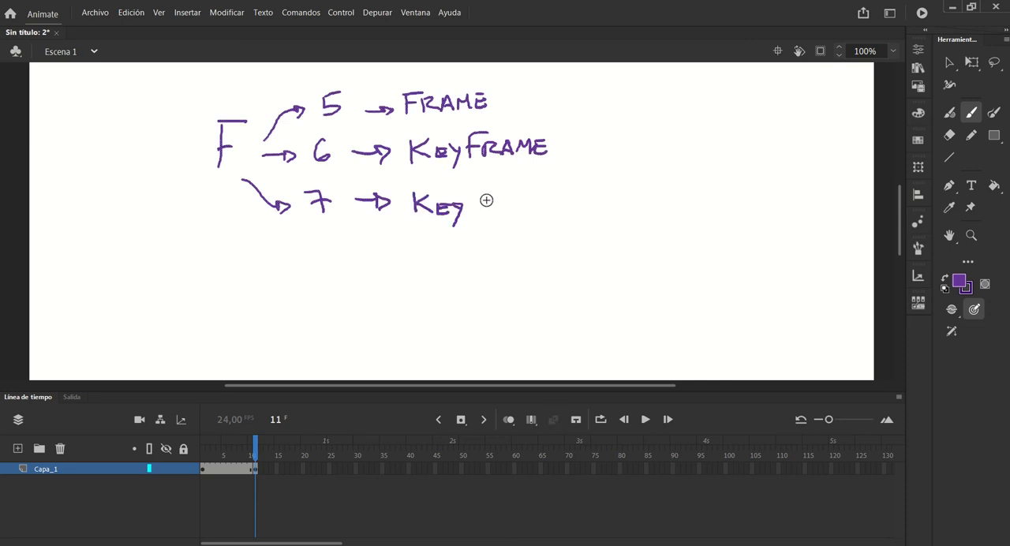
pyautogui.moveTo(485, 189); pyautogui.dragTo(466, 215)
pyautogui.moveTo(466, 202); pyautogui.dragTo(541, 214)
pyautogui.moveTo(531, 207); pyautogui.dragTo(540, 207)
pyautogui.moveTo(531, 201); pyautogui.dragTo(540, 200)
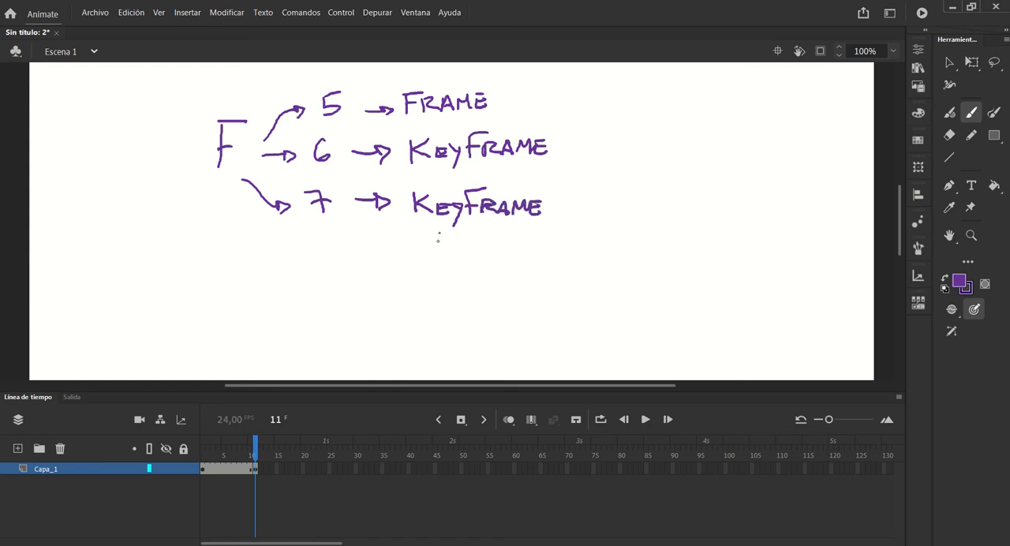
pyautogui.moveTo(424, 235); pyautogui.dragTo(456, 249)
pyautogui.moveTo(445, 243)
pyautogui.mouseDown()
pyautogui.moveTo(478, 250)
pyautogui.moveTo(484, 236)
pyautogui.mouseUp()
pyautogui.moveTo(496, 243); pyautogui.dragTo(497, 244)
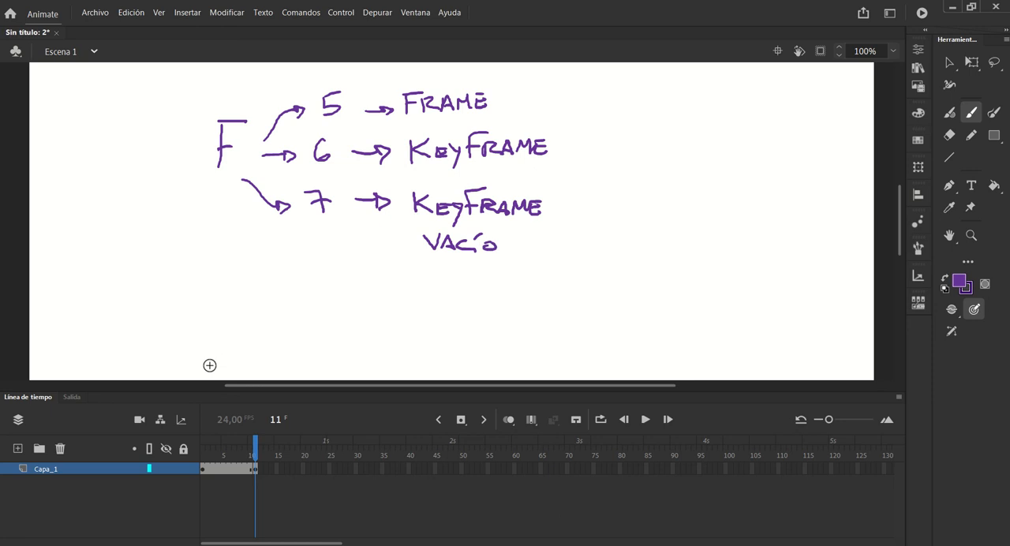
# Insert blank keyframes on Capa_1 from frame 12 through frame 25
pyautogui.press('F7')
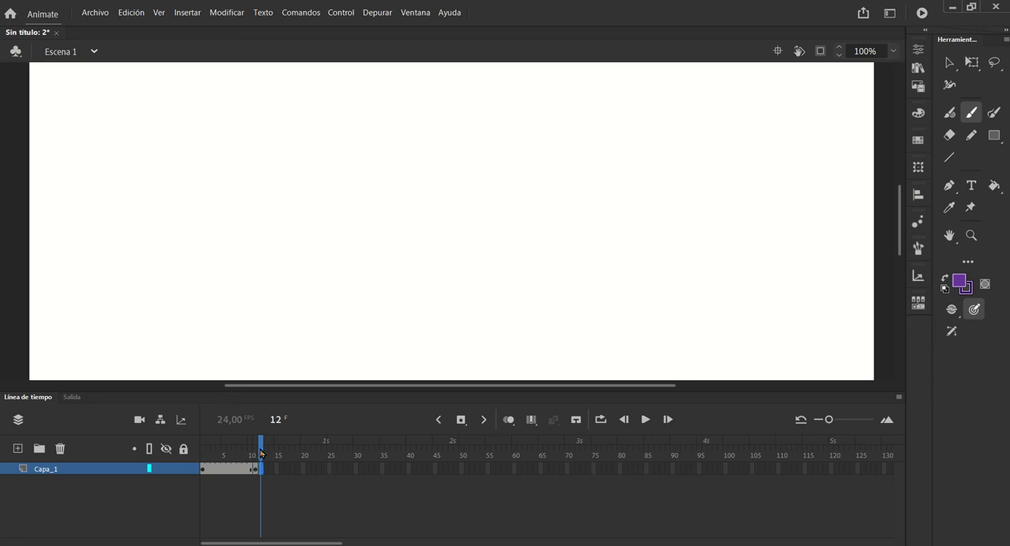
pyautogui.moveTo(257, 445)
pyautogui.mouseDown()
pyautogui.moveTo(228, 445)
pyautogui.moveTo(263, 444)
pyautogui.mouseUp()
pyautogui.click(263, 469)
pyautogui.press('F5')
pyautogui.press('F5')
pyautogui.press('F5')
pyautogui.press('F5')
pyautogui.press('F5')
pyautogui.press('F5')
pyautogui.press('F5')
pyautogui.press('F5')
pyautogui.press('F5')
pyautogui.press('F5')
pyautogui.press('F5')
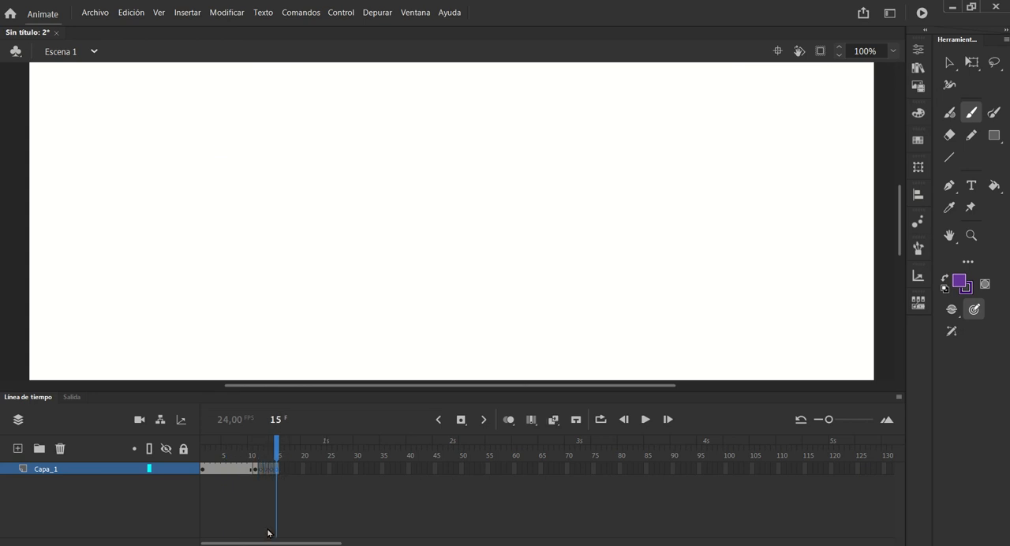
pyautogui.press('F5')
pyautogui.press('F5')
pyautogui.press('F5')
pyautogui.press('F5')
pyautogui.press('F5')
pyautogui.press('F5')
pyautogui.press('F5')
pyautogui.press('F5')
pyautogui.press('F5')
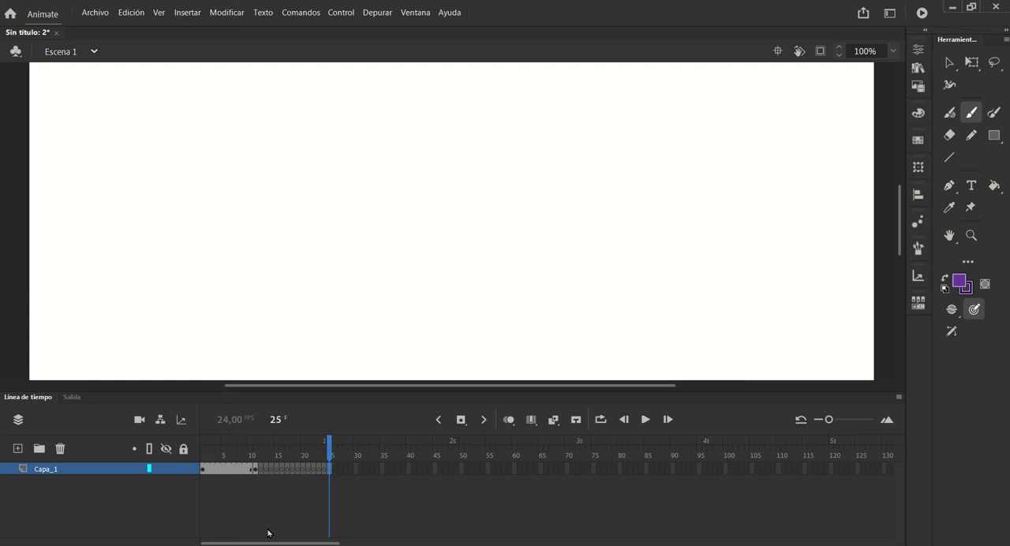
# Continue the blank keyframes on Capa_1 through frame 33 and return to frame 12
pyautogui.press('F5')
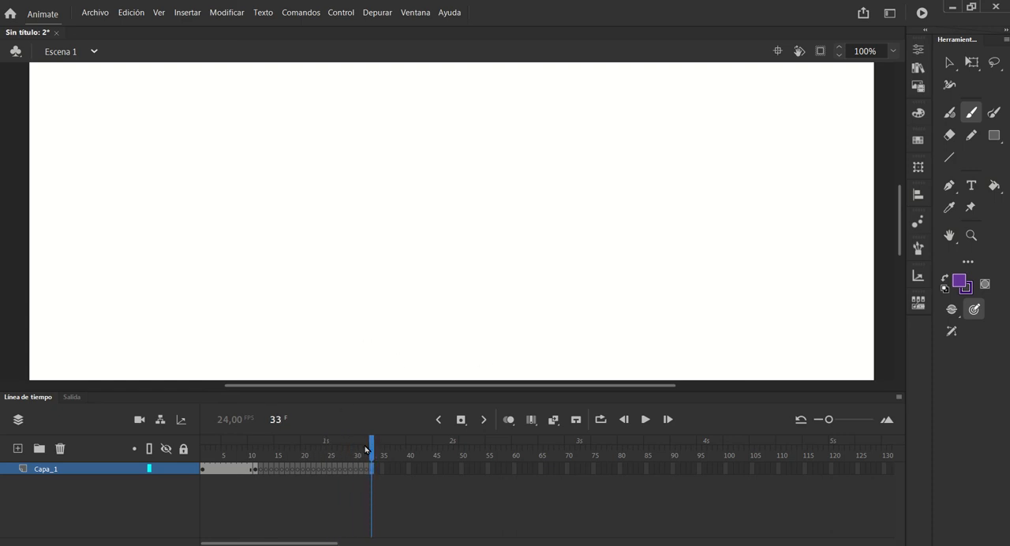
pyautogui.moveTo(368, 447); pyautogui.dragTo(260, 447)
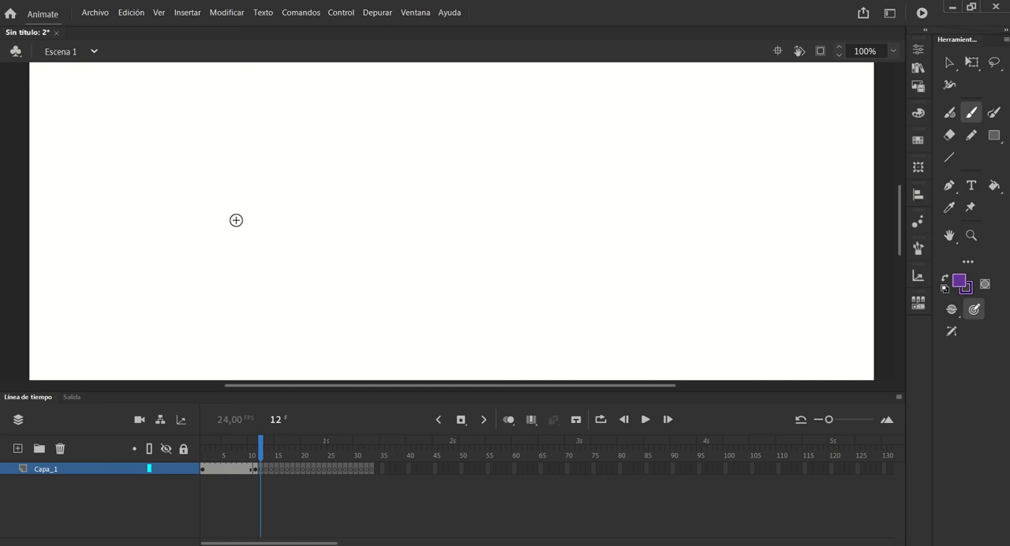
# Draw a small circle on each of frames 12 through 16 in slightly different positions, and scrub back to frame 11
pyautogui.moveTo(239, 226)
pyautogui.mouseDown()
pyautogui.moveTo(253, 233)
pyautogui.moveTo(236, 221)
pyautogui.mouseUp()
pyautogui.click(266, 470)
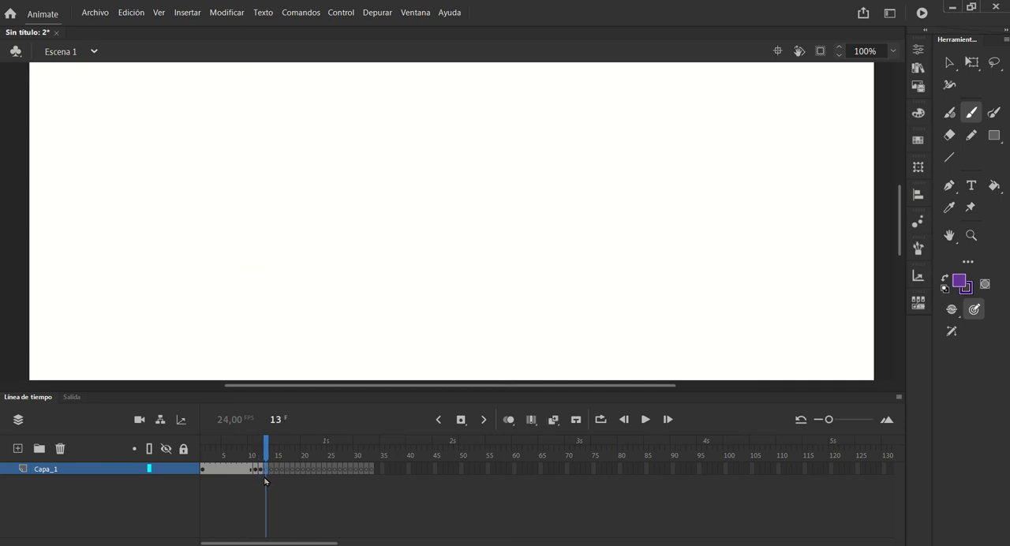
pyautogui.moveTo(266, 454); pyautogui.dragTo(269, 456)
pyautogui.moveTo(279, 245); pyautogui.dragTo(293, 263)
pyautogui.moveTo(265, 442); pyautogui.dragTo(271, 441)
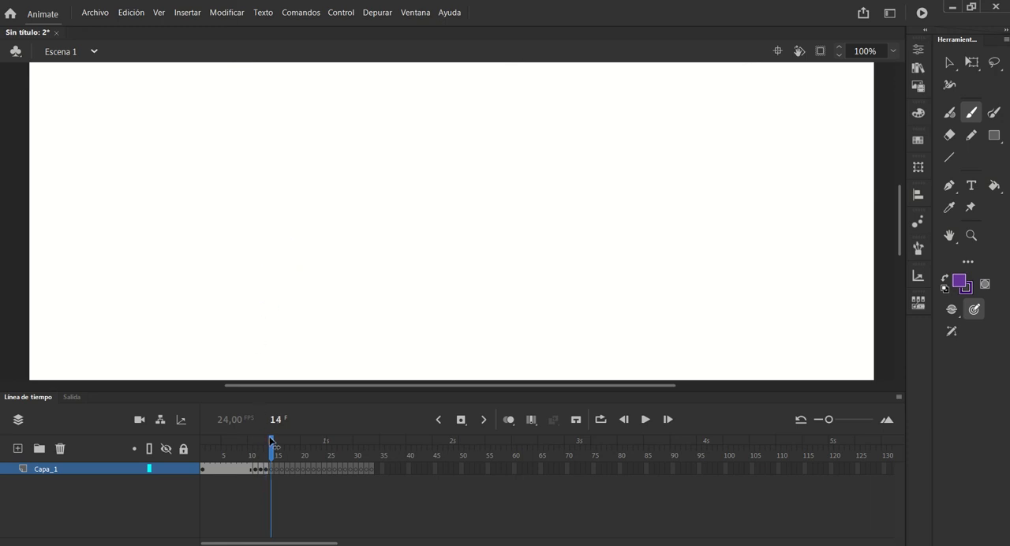
pyautogui.moveTo(281, 270); pyautogui.dragTo(300, 258)
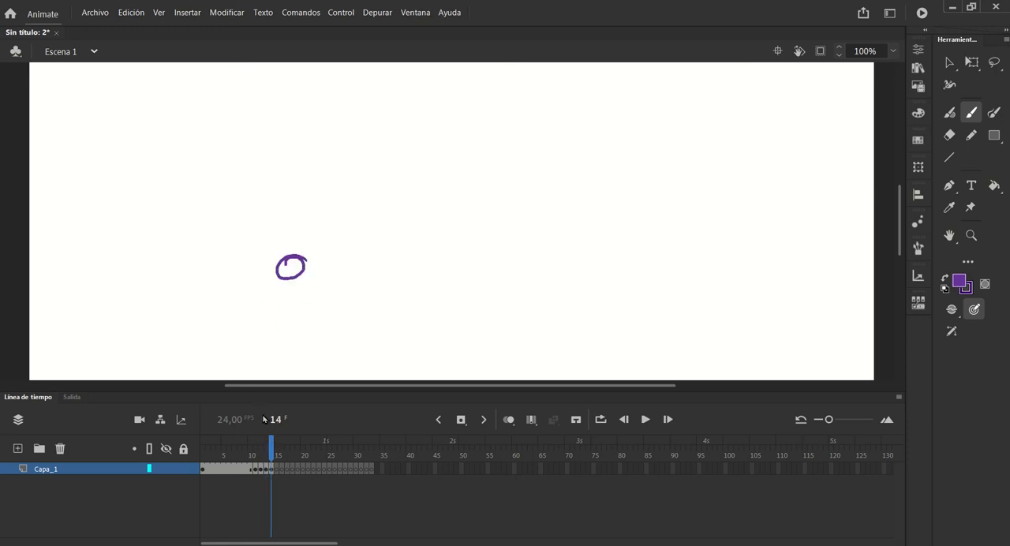
pyautogui.moveTo(271, 442); pyautogui.dragTo(277, 442)
pyautogui.moveTo(305, 257)
pyautogui.mouseDown()
pyautogui.moveTo(311, 272)
pyautogui.moveTo(310, 257)
pyautogui.mouseUp()
pyautogui.moveTo(276, 444); pyautogui.dragTo(281, 443)
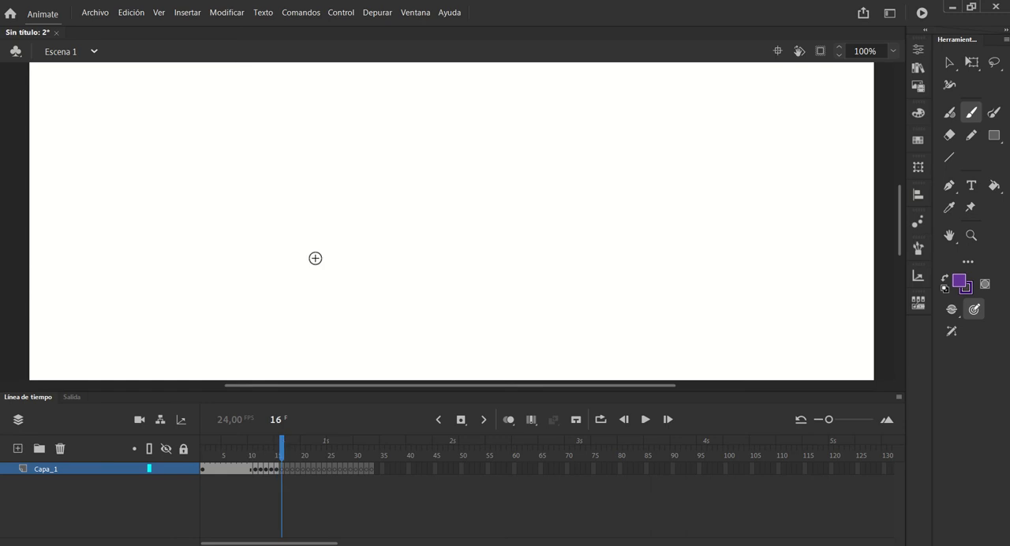
pyautogui.moveTo(300, 251)
pyautogui.mouseDown()
pyautogui.moveTo(311, 252)
pyautogui.moveTo(303, 250)
pyautogui.mouseUp()
pyautogui.moveTo(281, 444); pyautogui.dragTo(262, 444)
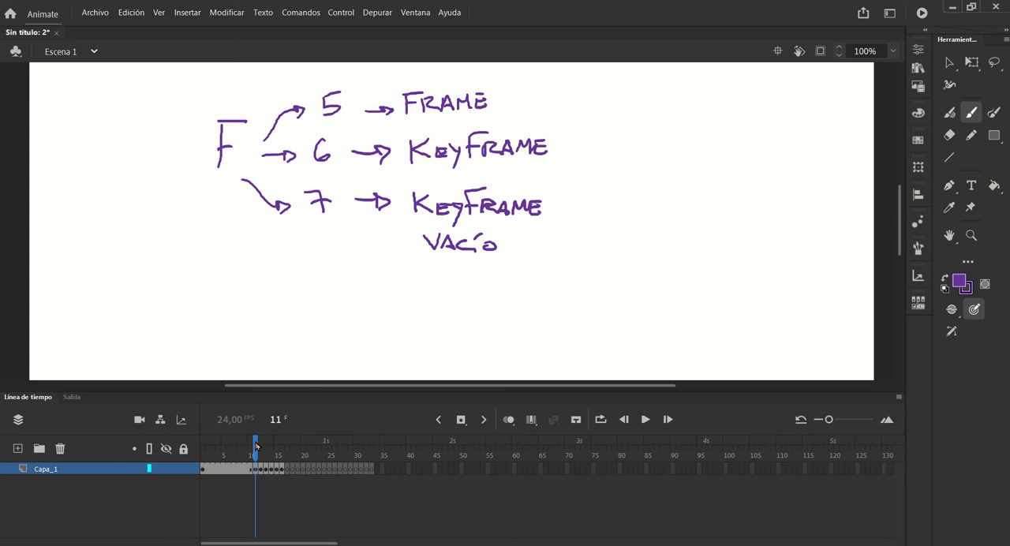
# Handwrite "24 Fps = 1's" above and beside the circle on frame 16
pyautogui.moveTo(256, 447); pyautogui.dragTo(282, 447)
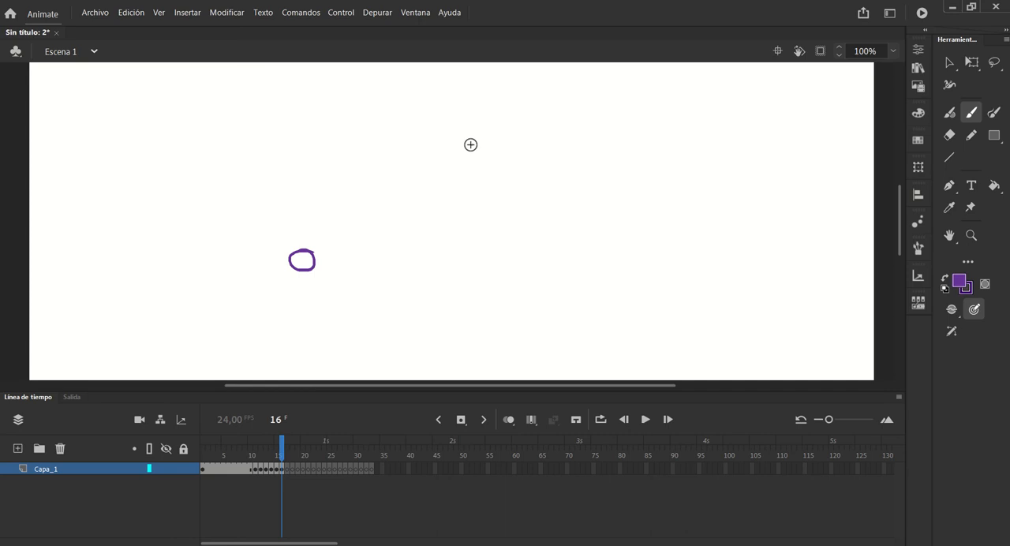
pyautogui.moveTo(470, 144)
pyautogui.mouseDown()
pyautogui.moveTo(499, 172)
pyautogui.moveTo(509, 139)
pyautogui.moveTo(524, 162)
pyautogui.mouseUp()
pyautogui.moveTo(521, 139); pyautogui.dragTo(520, 176)
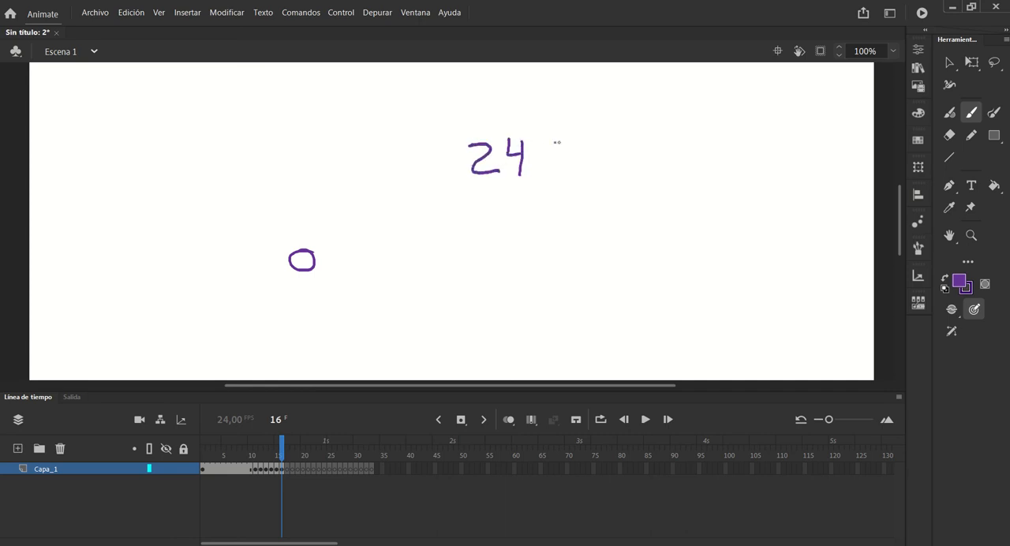
pyautogui.moveTo(543, 145); pyautogui.dragTo(542, 177)
pyautogui.moveTo(545, 145); pyautogui.dragTo(560, 142)
pyautogui.moveTo(544, 161)
pyautogui.mouseDown()
pyautogui.moveTo(563, 179)
pyautogui.moveTo(623, 159)
pyautogui.mouseUp()
pyautogui.moveTo(611, 169); pyautogui.dragTo(667, 172)
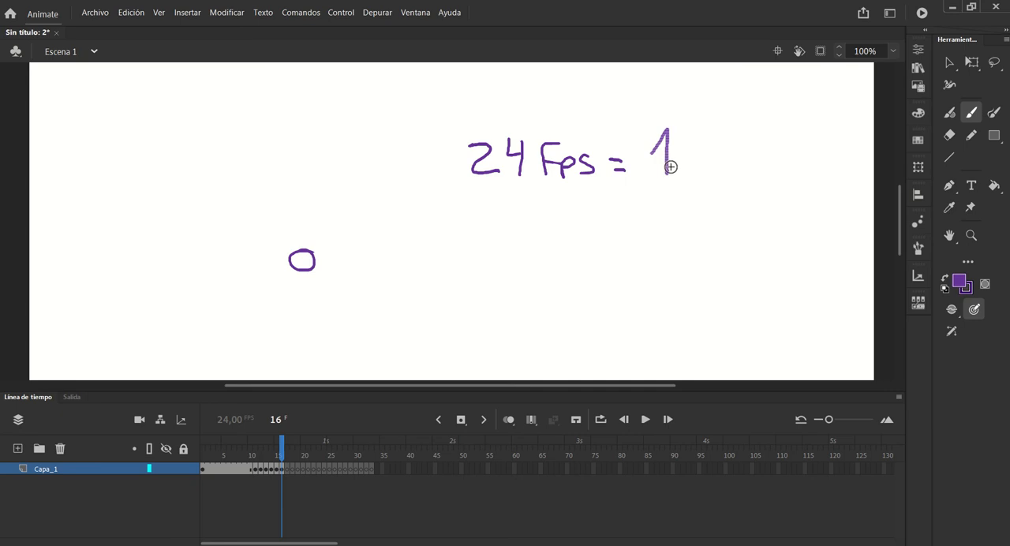
pyautogui.moveTo(697, 129); pyautogui.dragTo(700, 142)
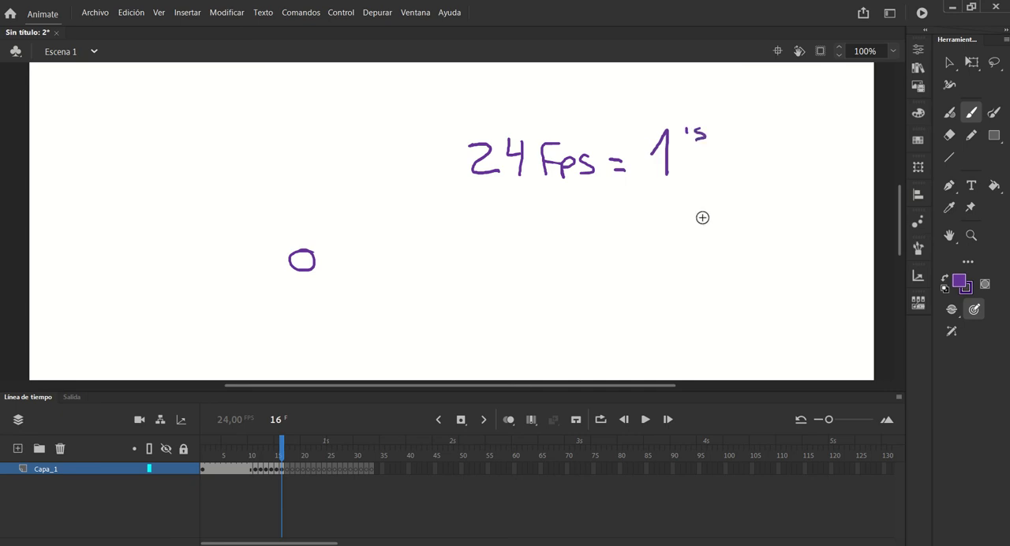
# Add three more blank keyframes on Capa_1 directly after frame 33
pyautogui.moveTo(281, 449)
pyautogui.mouseDown()
pyautogui.moveTo(251, 449)
pyautogui.moveTo(377, 456)
pyautogui.mouseUp()
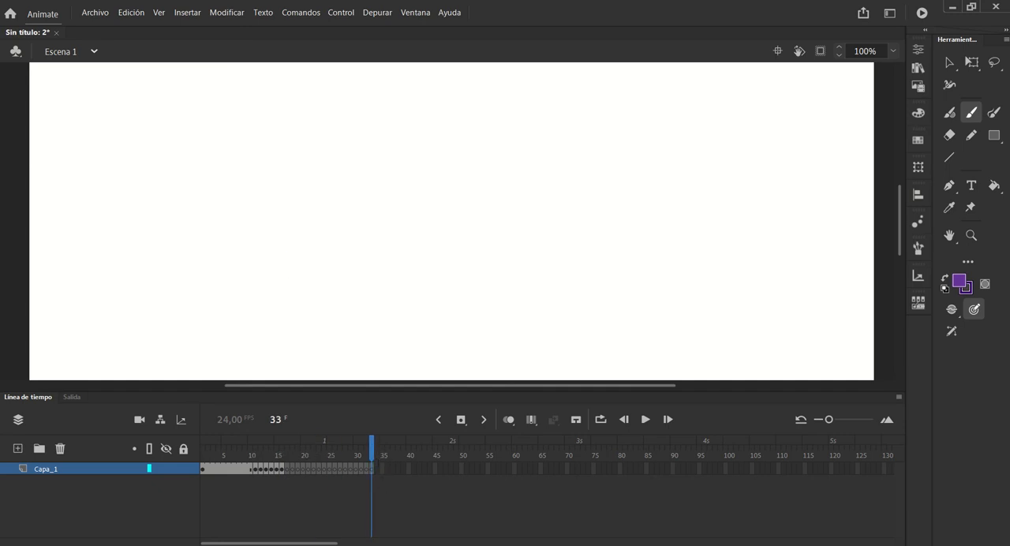
pyautogui.press('F7')
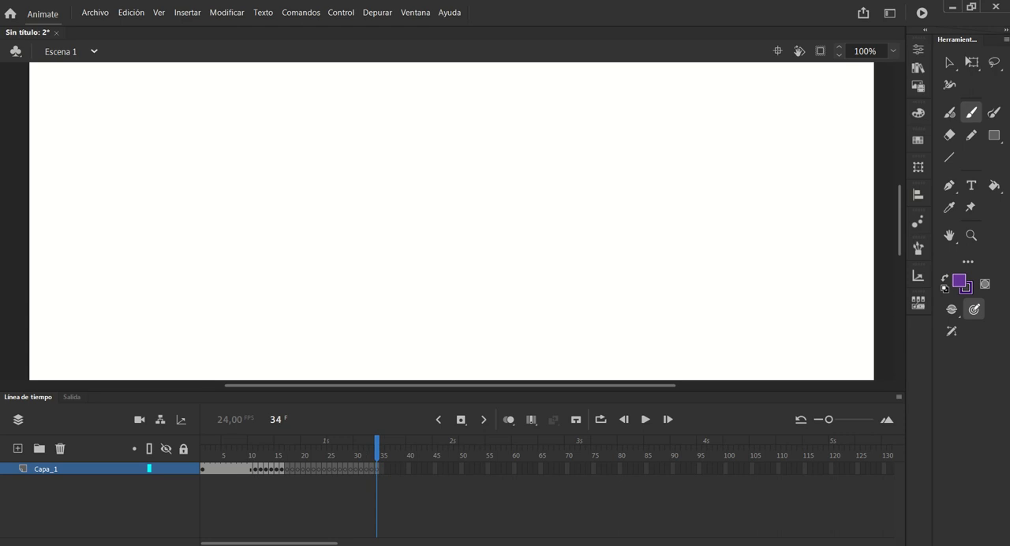
pyautogui.press('F7')
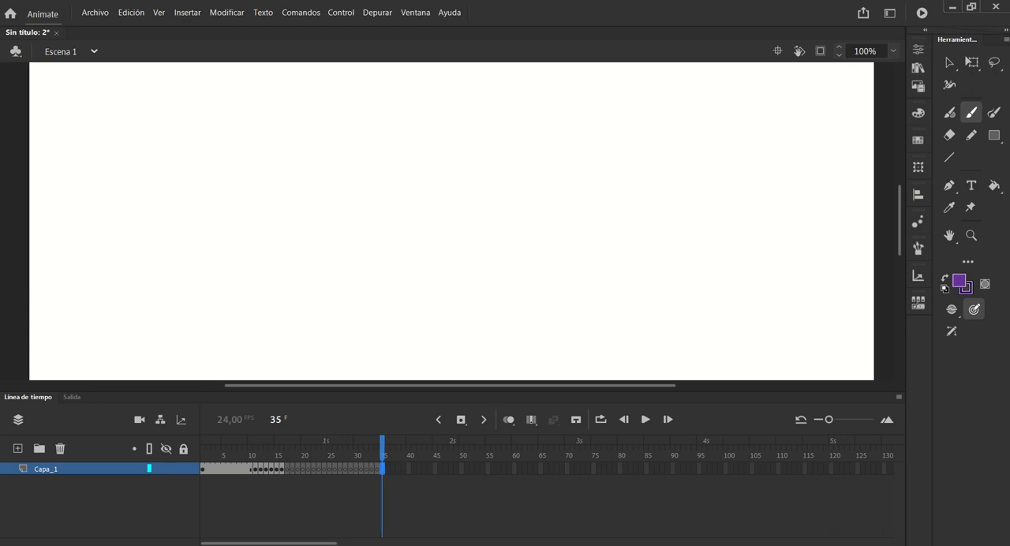
pyautogui.press('F7')
# Extend the last blank keyframes on Capa_1 to two frames each, covering frames 29 through 42
pyautogui.moveTo(383, 472); pyautogui.dragTo(389, 472)
pyautogui.moveTo(376, 471)
pyautogui.mouseDown()
pyautogui.moveTo(398, 477)
pyautogui.moveTo(382, 474)
pyautogui.mouseUp()
pyautogui.hotkey('ctrl', 'z')
pyautogui.click(377, 471)
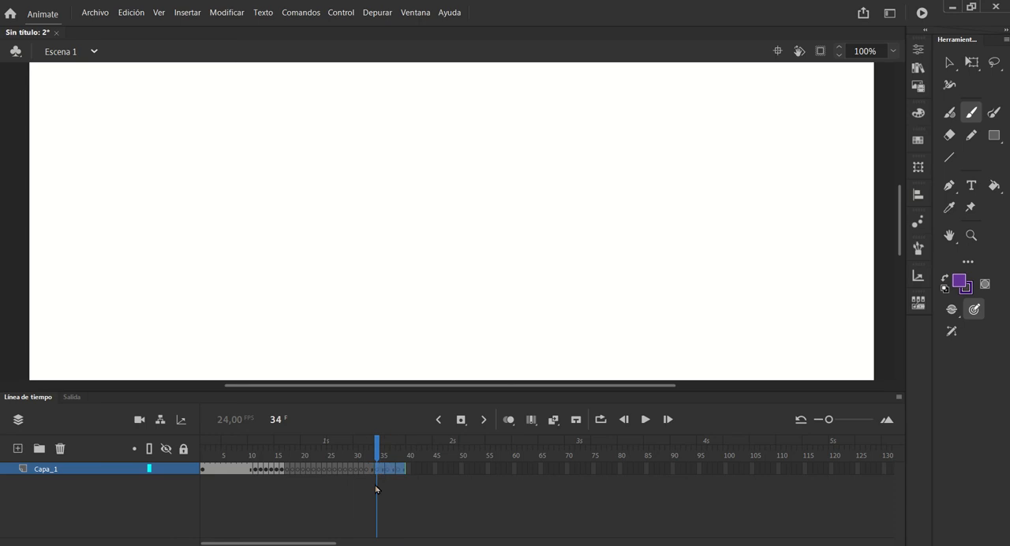
pyautogui.moveTo(368, 474)
pyautogui.mouseDown()
pyautogui.moveTo(415, 473)
pyautogui.moveTo(368, 475)
pyautogui.mouseUp()
pyautogui.click(367, 472)
pyautogui.click(357, 471)
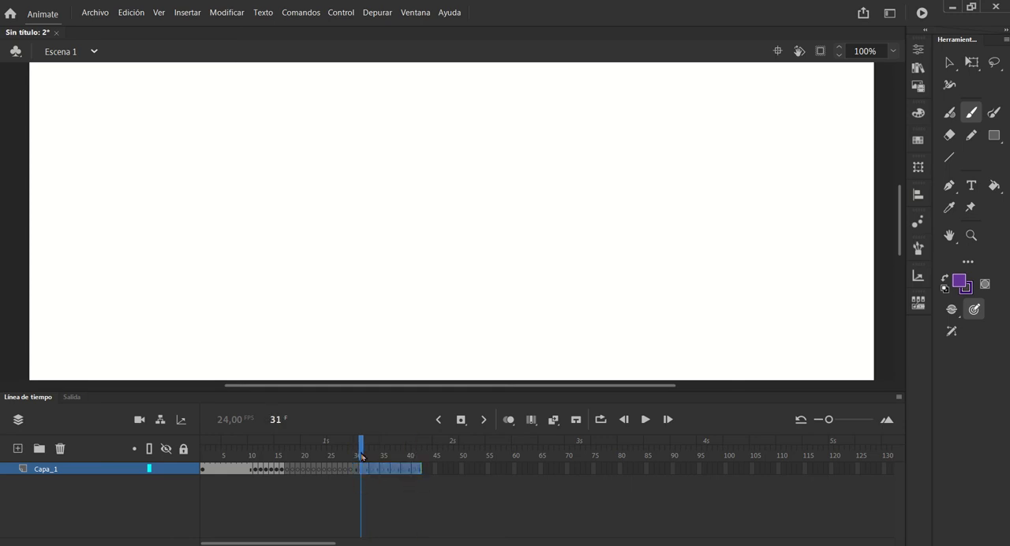
pyautogui.click(356, 449)
pyautogui.click(348, 470)
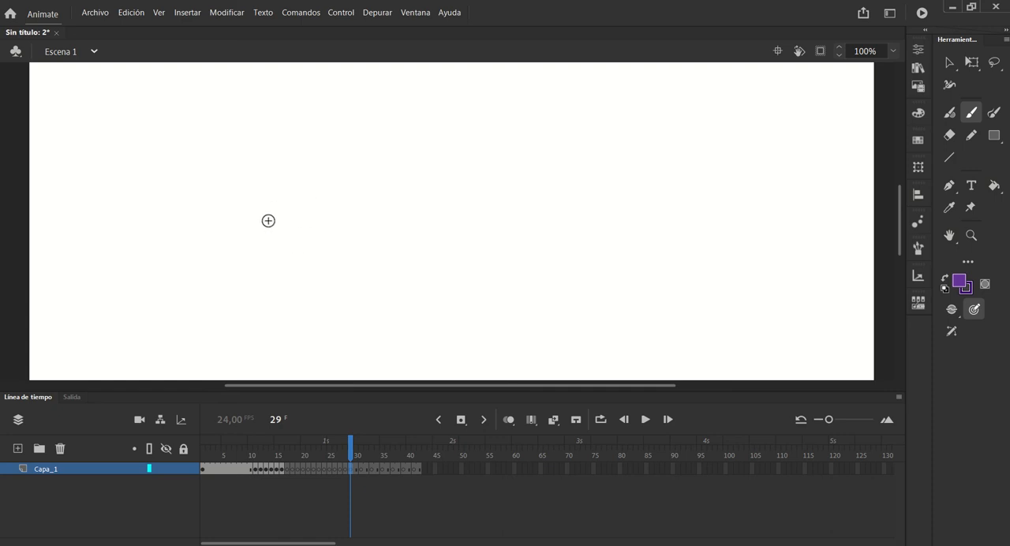
# Draw a rough square at a slightly different position on each of frames 29, 31, 33, 35, 37, 39 and 41
pyautogui.moveTo(271, 225)
pyautogui.mouseDown()
pyautogui.moveTo(289, 172)
pyautogui.moveTo(313, 162)
pyautogui.moveTo(344, 189)
pyautogui.moveTo(293, 172)
pyautogui.mouseUp()
pyautogui.moveTo(352, 451); pyautogui.dragTo(362, 450)
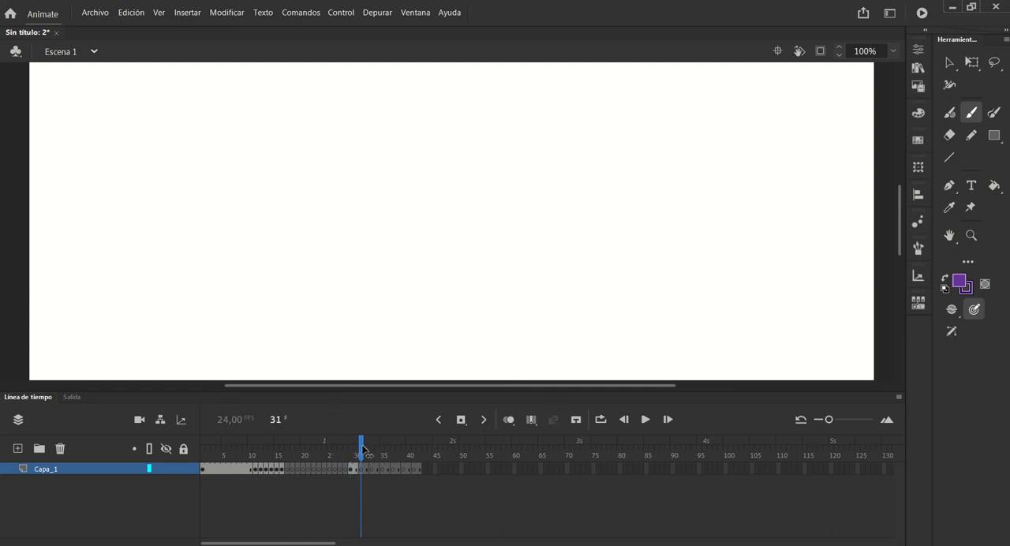
pyautogui.moveTo(344, 164)
pyautogui.mouseDown()
pyautogui.moveTo(314, 163)
pyautogui.moveTo(300, 233)
pyautogui.moveTo(364, 228)
pyautogui.moveTo(363, 168)
pyautogui.moveTo(336, 171)
pyautogui.mouseUp()
pyautogui.moveTo(359, 450); pyautogui.dragTo(370, 450)
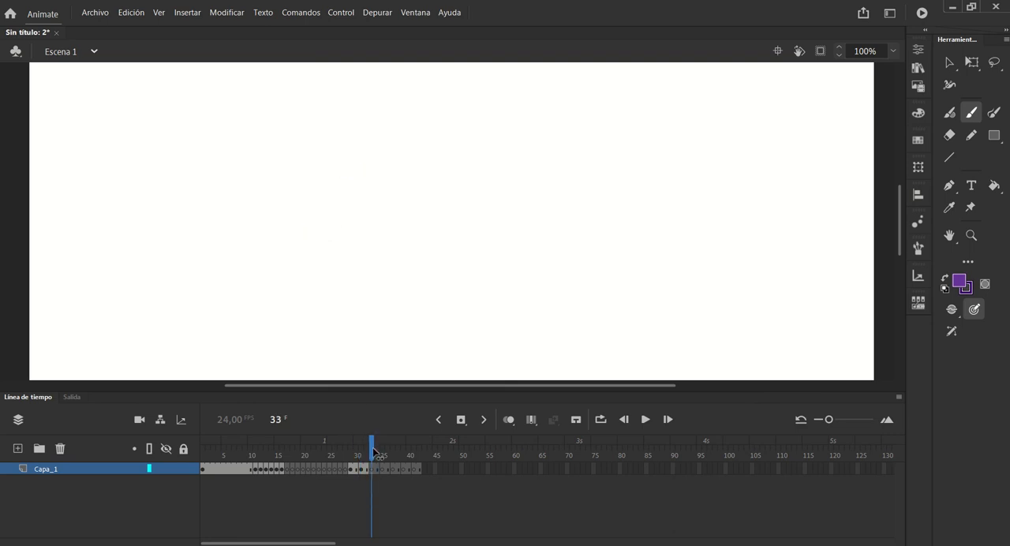
pyautogui.moveTo(320, 202)
pyautogui.mouseDown()
pyautogui.moveTo(374, 236)
pyautogui.moveTo(383, 185)
pyautogui.moveTo(326, 173)
pyautogui.moveTo(309, 210)
pyautogui.mouseUp()
pyautogui.moveTo(371, 447); pyautogui.dragTo(383, 449)
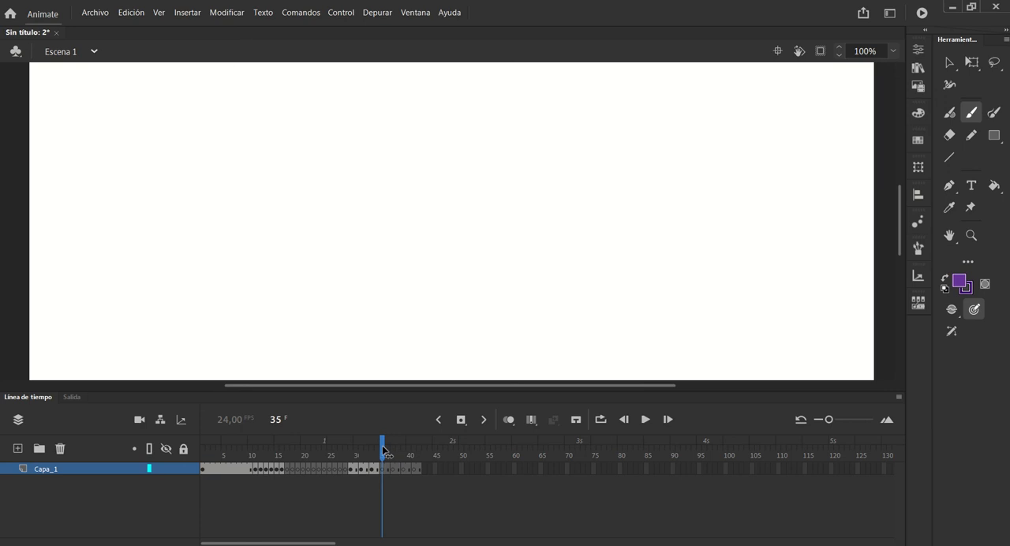
pyautogui.moveTo(323, 167)
pyautogui.mouseDown()
pyautogui.moveTo(318, 202)
pyautogui.moveTo(357, 225)
pyautogui.moveTo(380, 158)
pyautogui.moveTo(317, 173)
pyautogui.mouseUp()
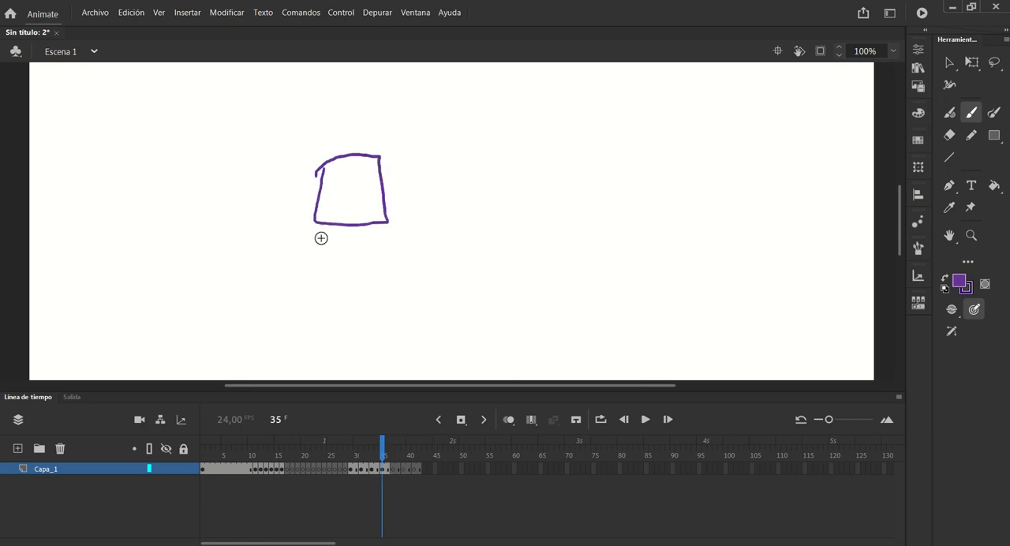
pyautogui.moveTo(383, 448); pyautogui.dragTo(387, 448)
pyautogui.click(392, 449)
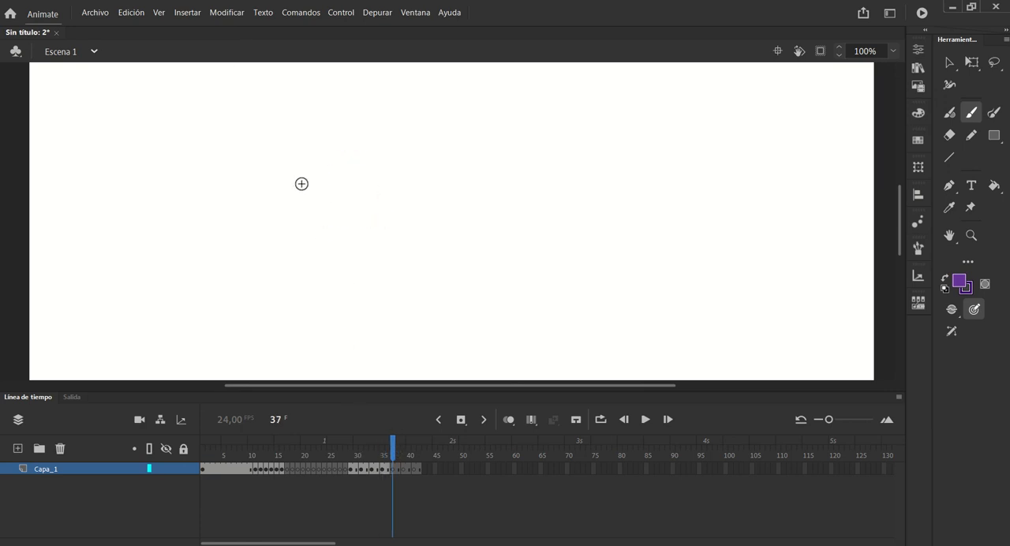
pyautogui.moveTo(312, 162)
pyautogui.mouseDown()
pyautogui.moveTo(345, 236)
pyautogui.moveTo(375, 220)
pyautogui.moveTo(330, 158)
pyautogui.moveTo(305, 169)
pyautogui.mouseUp()
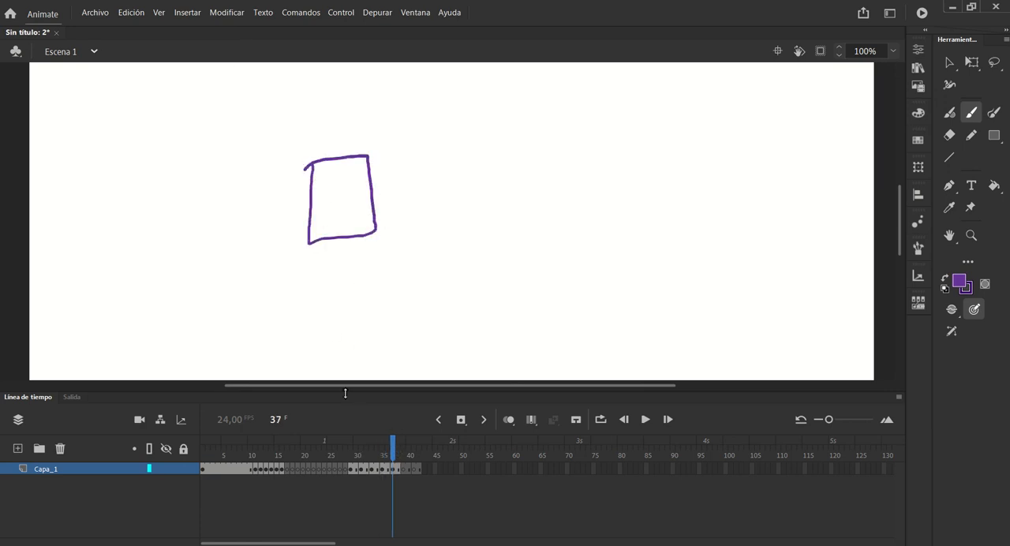
pyautogui.moveTo(392, 453); pyautogui.dragTo(403, 452)
pyautogui.moveTo(314, 180)
pyautogui.mouseDown()
pyautogui.moveTo(312, 232)
pyautogui.moveTo(354, 242)
pyautogui.moveTo(370, 168)
pyautogui.moveTo(308, 169)
pyautogui.mouseUp()
pyautogui.click(415, 451)
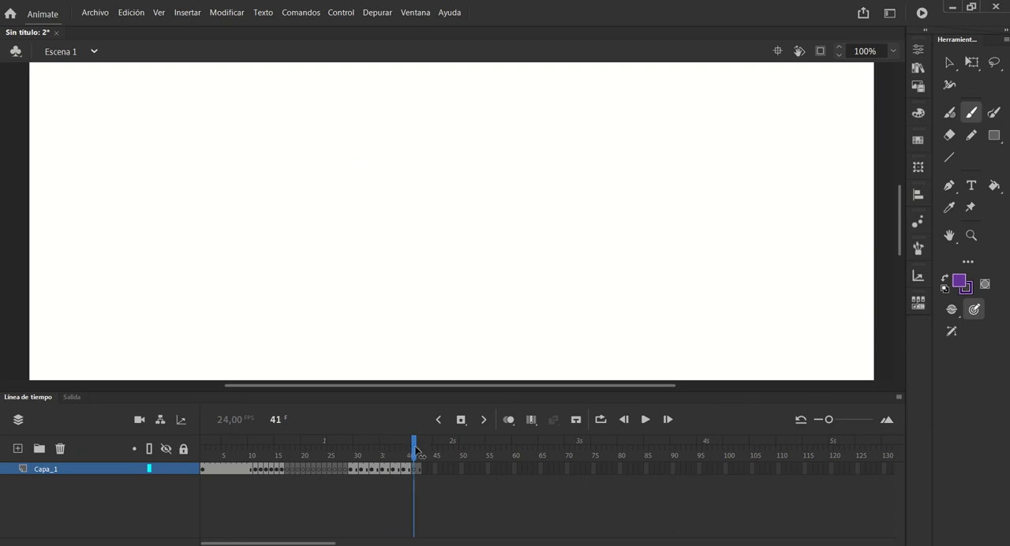
pyautogui.moveTo(332, 180)
pyautogui.mouseDown()
pyautogui.moveTo(410, 232)
pyautogui.moveTo(404, 171)
pyautogui.moveTo(334, 172)
pyautogui.mouseUp()
# Return to the first square on frame 29 and step through to frame 31 to compare how long each drawing holds
pyautogui.moveTo(414, 448)
pyautogui.mouseDown()
pyautogui.moveTo(342, 443)
pyautogui.moveTo(353, 444)
pyautogui.mouseUp()
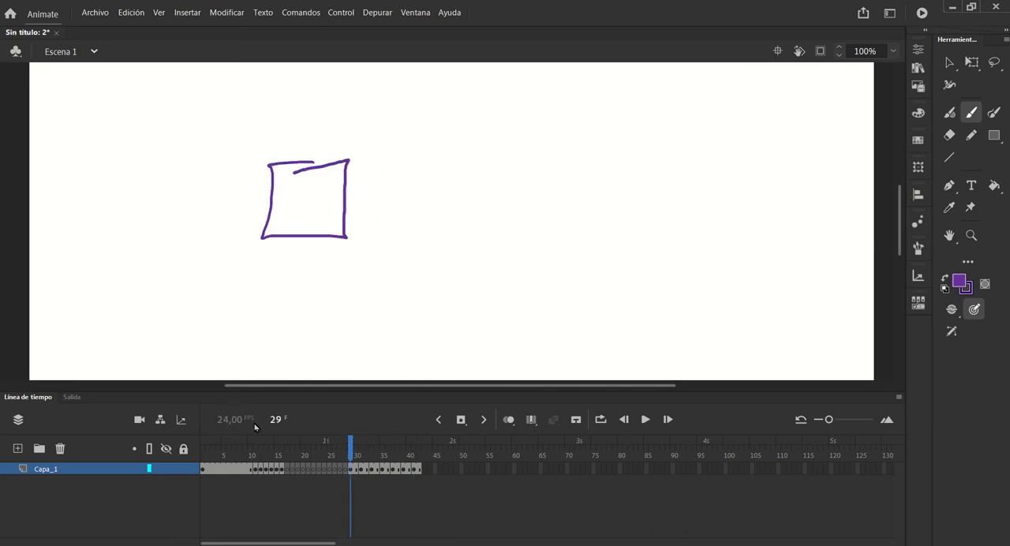
pyautogui.moveTo(350, 452)
pyautogui.mouseDown()
pyautogui.moveTo(413, 461)
pyautogui.moveTo(351, 465)
pyautogui.mouseUp()
pyautogui.moveTo(354, 453)
pyautogui.mouseDown()
pyautogui.moveTo(409, 453)
pyautogui.moveTo(356, 453)
pyautogui.mouseUp()
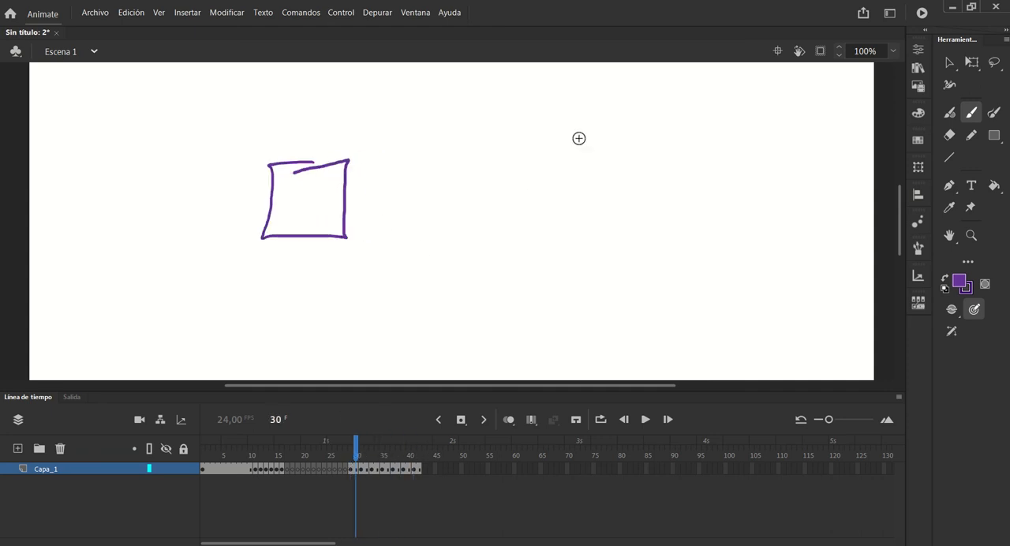
pyautogui.moveTo(602, 136); pyautogui.dragTo(600, 169)
pyautogui.moveTo(356, 447)
pyautogui.mouseDown()
pyautogui.moveTo(421, 448)
pyautogui.moveTo(265, 449)
pyautogui.moveTo(411, 455)
pyautogui.moveTo(362, 454)
pyautogui.mouseUp()
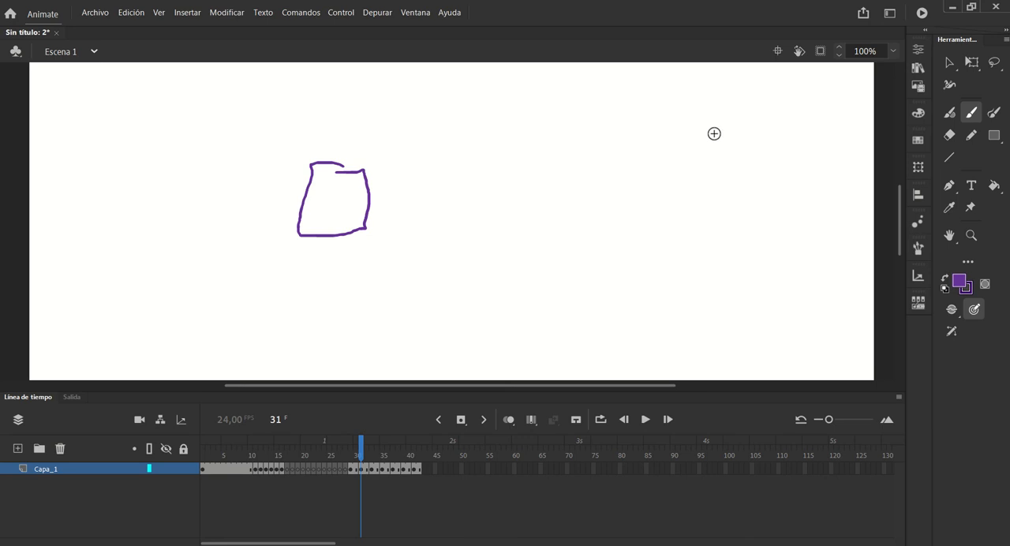
# Handwrite "2's" to the right of the square on frame 41
pyautogui.click(418, 473)
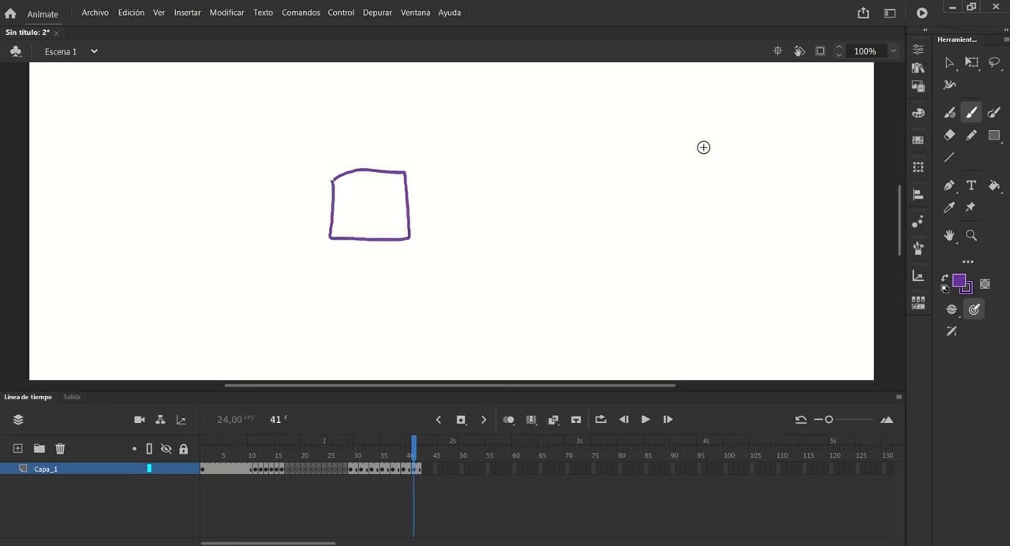
pyautogui.moveTo(712, 132); pyautogui.dragTo(739, 161)
pyautogui.moveTo(749, 127); pyautogui.dragTo(761, 142)
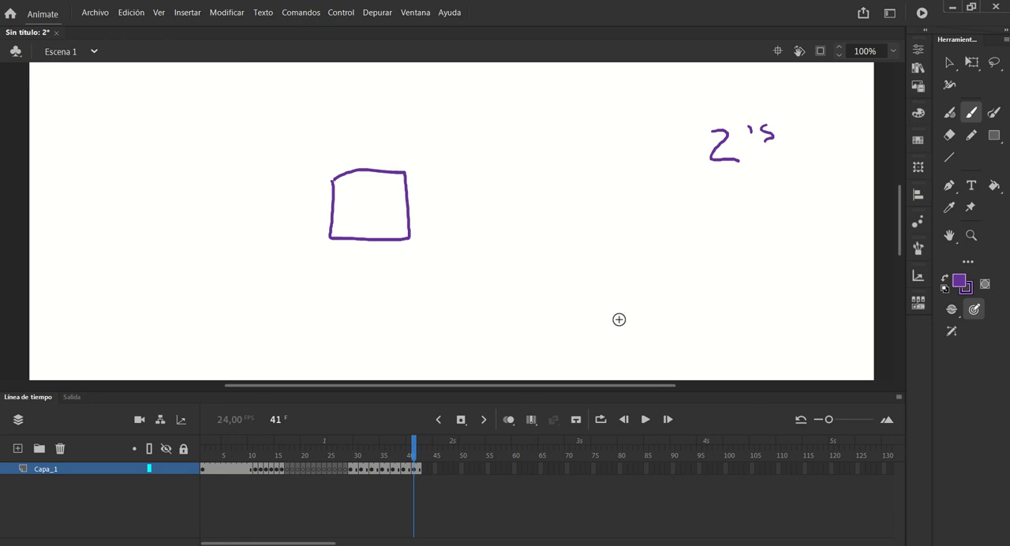
# Extend the last square's hold to frame 44, and shorten it so the hold ends at frame 43
pyautogui.click(418, 472)
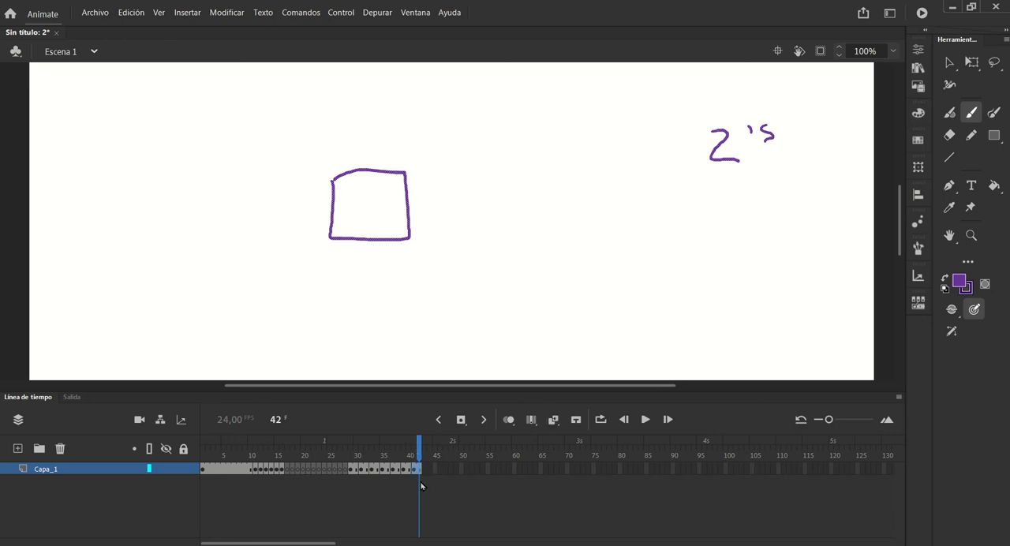
pyautogui.press('F5')
pyautogui.press('F5')
pyautogui.click(432, 450)
pyautogui.moveTo(432, 451)
pyautogui.mouseDown()
pyautogui.moveTo(414, 451)
pyautogui.moveTo(428, 454)
pyautogui.mouseUp()
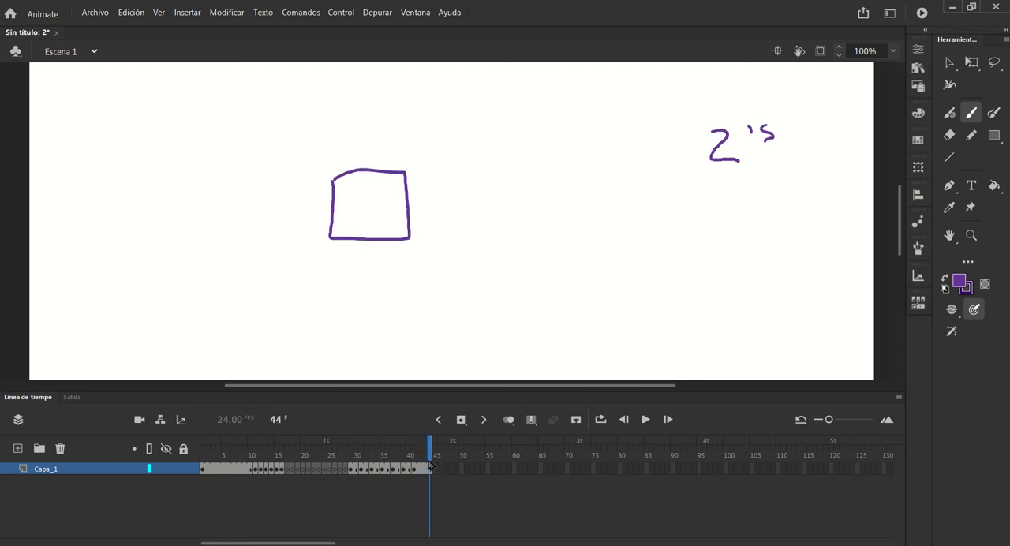
pyautogui.click(427, 468)
pyautogui.hotkey('shift', 'F5')
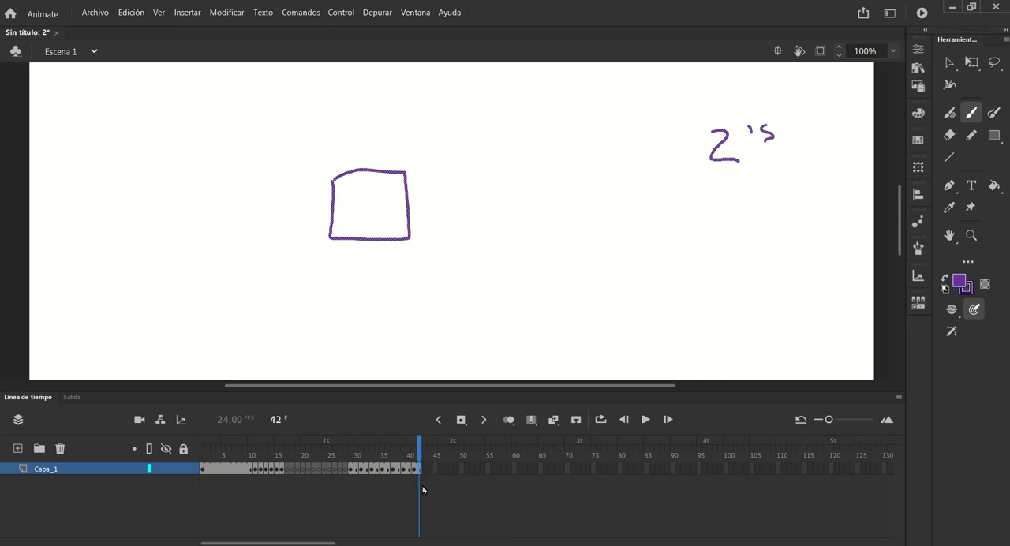
pyautogui.click(415, 467)
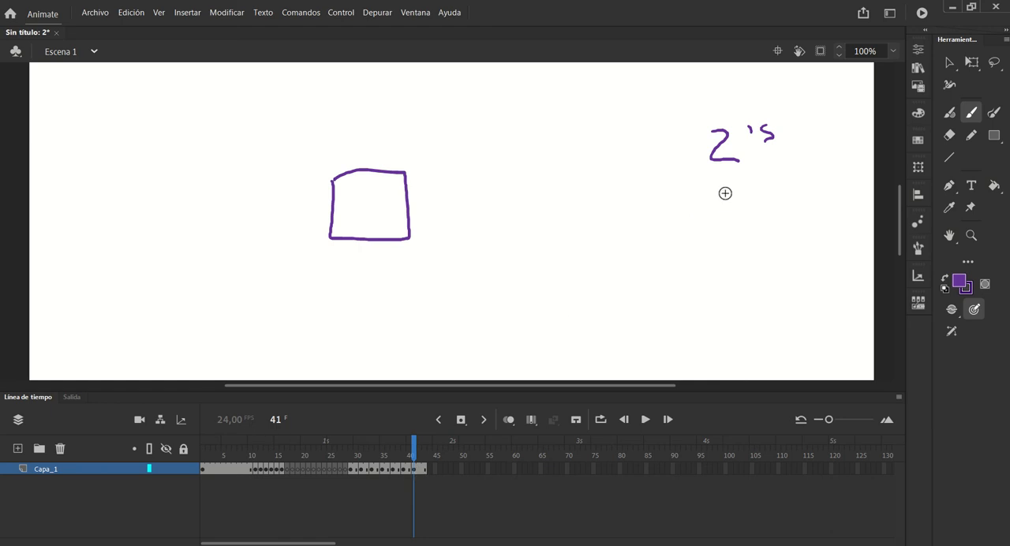
# Handwrite "3's" below "2's" on frame 41 and add "= 12" after "2's"
pyautogui.moveTo(723, 191); pyautogui.dragTo(722, 213)
pyautogui.moveTo(763, 188); pyautogui.dragTo(770, 206)
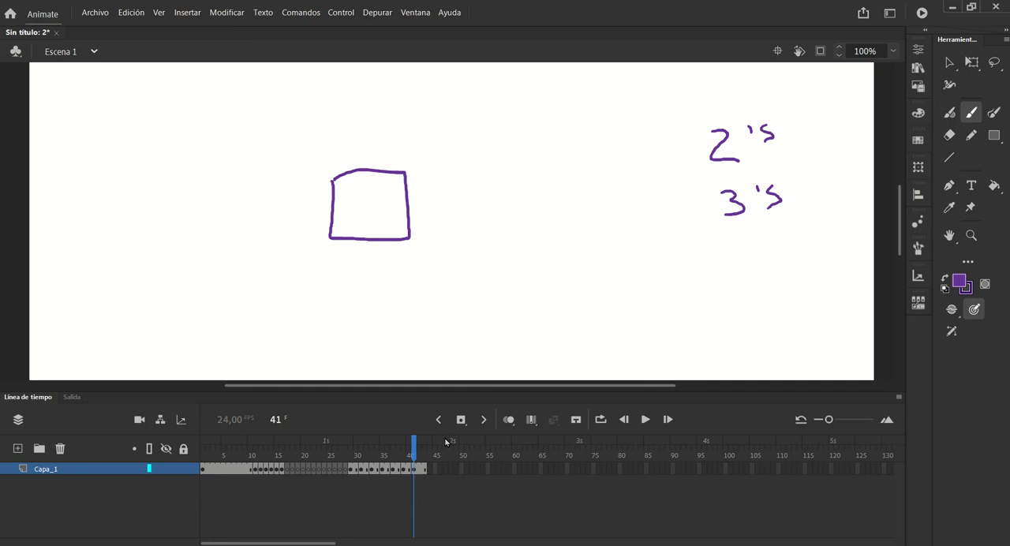
pyautogui.moveTo(794, 132); pyautogui.dragTo(806, 139)
pyautogui.hotkey('ctrl', 'z')
pyautogui.moveTo(794, 143)
pyautogui.mouseDown()
pyautogui.moveTo(823, 147)
pyautogui.moveTo(835, 134)
pyautogui.moveTo(843, 144)
pyautogui.mouseUp()
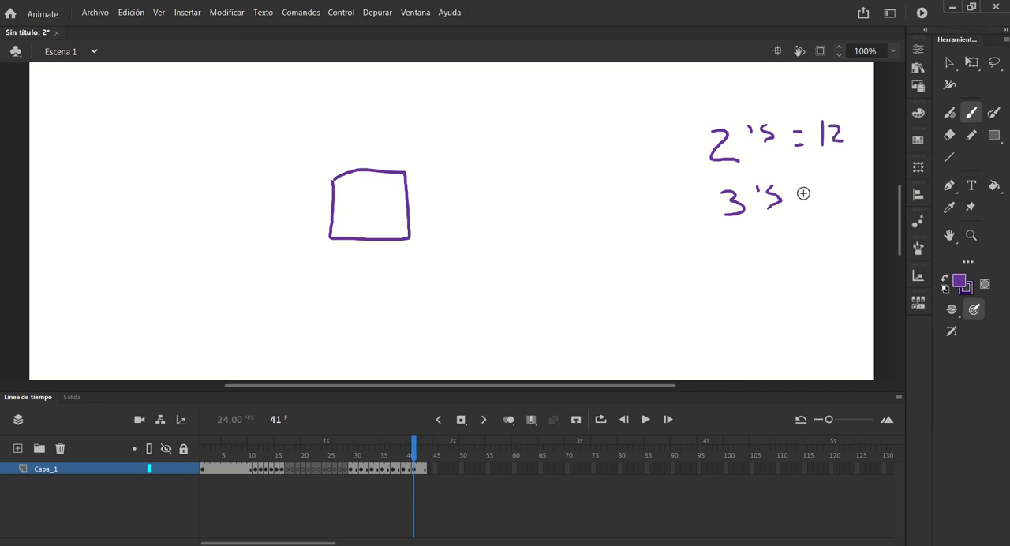
# Handwrite "= 8" after "3's" and extend the last square's hold to frame 44
pyautogui.moveTo(800, 194)
pyautogui.mouseDown()
pyautogui.moveTo(805, 207)
pyautogui.moveTo(839, 190)
pyautogui.mouseUp()
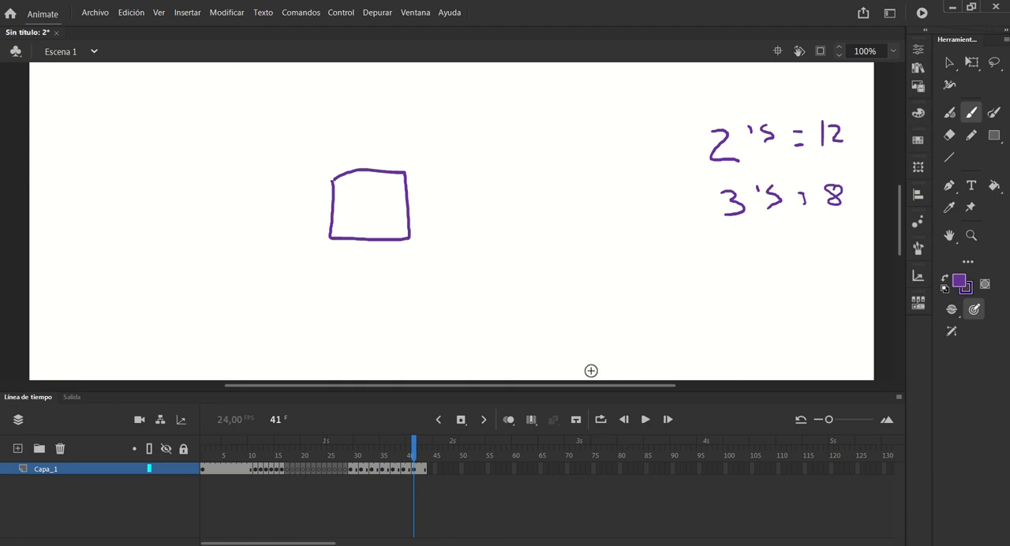
pyautogui.click(414, 472)
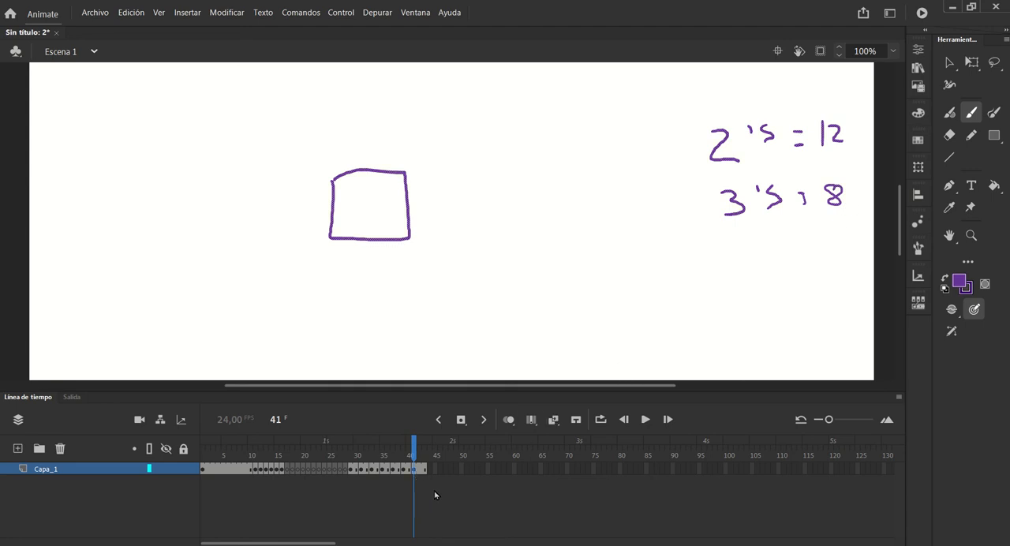
pyautogui.click(427, 469)
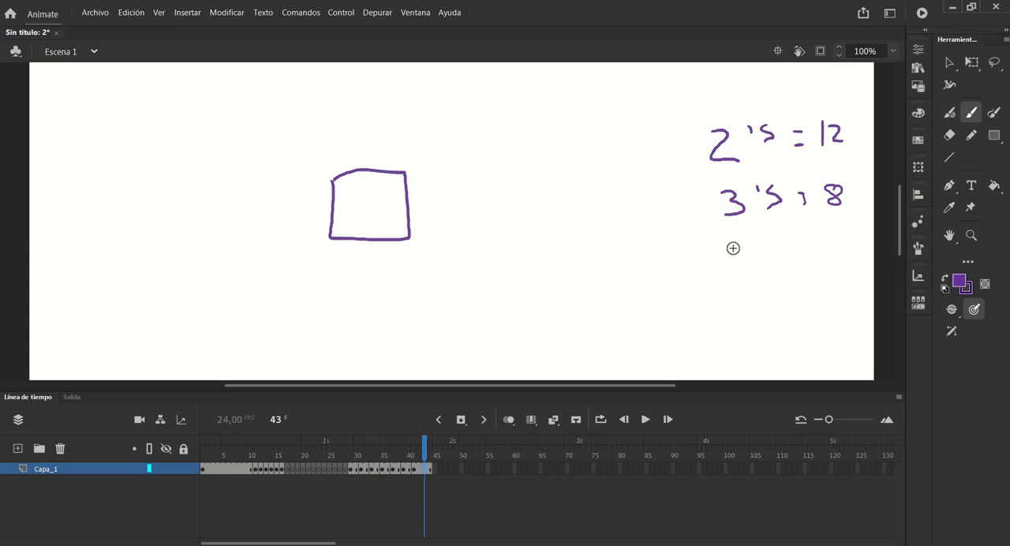
# Handwrite "4's = 6" below the "3's" note
pyautogui.moveTo(731, 249)
pyautogui.mouseDown()
pyautogui.moveTo(728, 265)
pyautogui.moveTo(747, 264)
pyautogui.mouseUp()
pyautogui.moveTo(740, 251)
pyautogui.mouseDown()
pyautogui.moveTo(742, 274)
pyautogui.moveTo(757, 261)
pyautogui.moveTo(764, 277)
pyautogui.moveTo(805, 265)
pyautogui.mouseUp()
pyautogui.moveTo(794, 276)
pyautogui.mouseDown()
pyautogui.moveTo(824, 262)
pyautogui.moveTo(836, 273)
pyautogui.mouseUp()
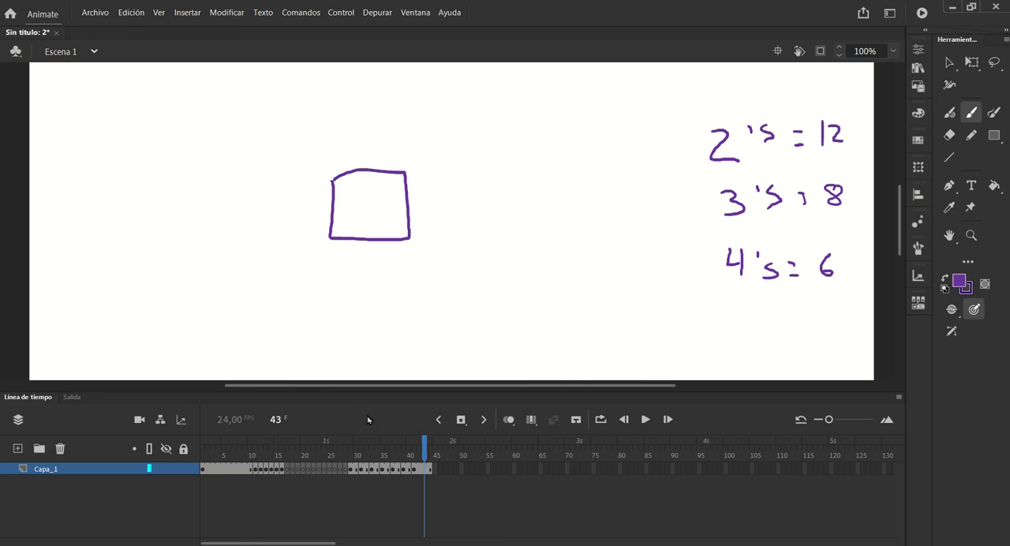
# Scrub through the earlier squares, return to frame 42, and draw a bracket left of the "3's" and "4's" notes
pyautogui.moveTo(422, 453)
pyautogui.mouseDown()
pyautogui.moveTo(261, 454)
pyautogui.moveTo(408, 464)
pyautogui.moveTo(349, 466)
pyautogui.moveTo(404, 466)
pyautogui.moveTo(347, 471)
pyautogui.moveTo(402, 473)
pyautogui.moveTo(357, 476)
pyautogui.mouseUp()
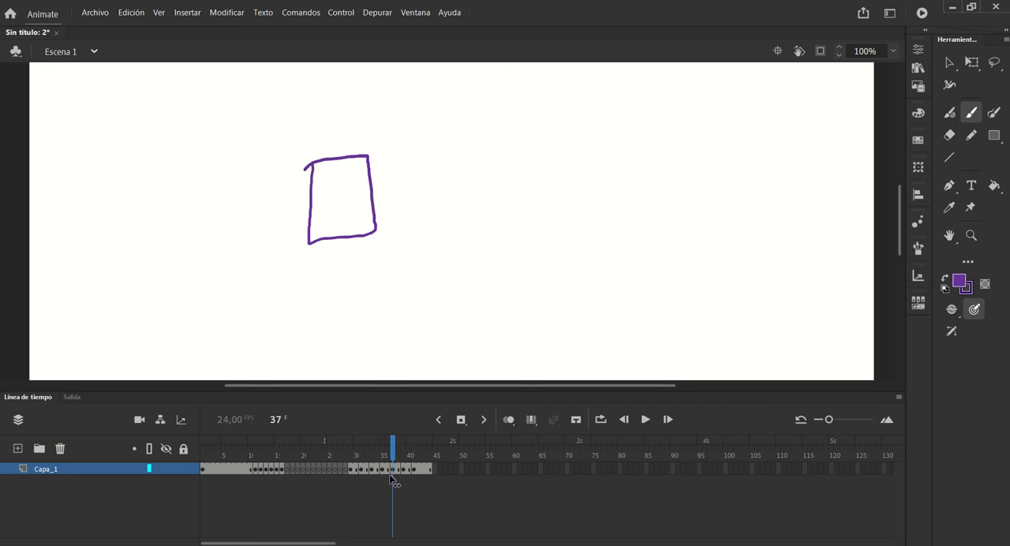
pyautogui.moveTo(394, 479)
pyautogui.mouseDown()
pyautogui.moveTo(357, 482)
pyautogui.moveTo(419, 486)
pyautogui.mouseUp()
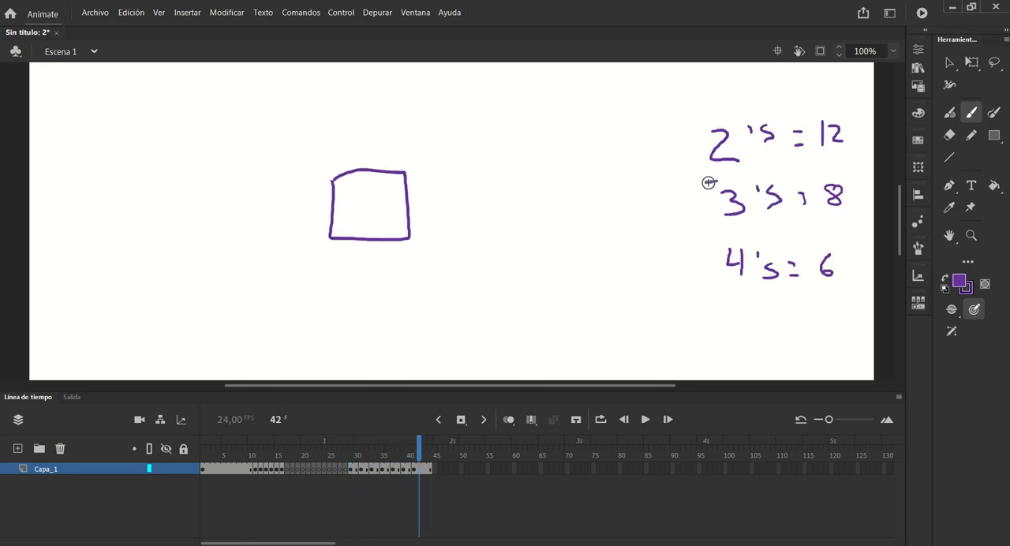
pyautogui.moveTo(705, 181)
pyautogui.mouseDown()
pyautogui.moveTo(707, 289)
pyautogui.moveTo(730, 295)
pyautogui.mouseUp()
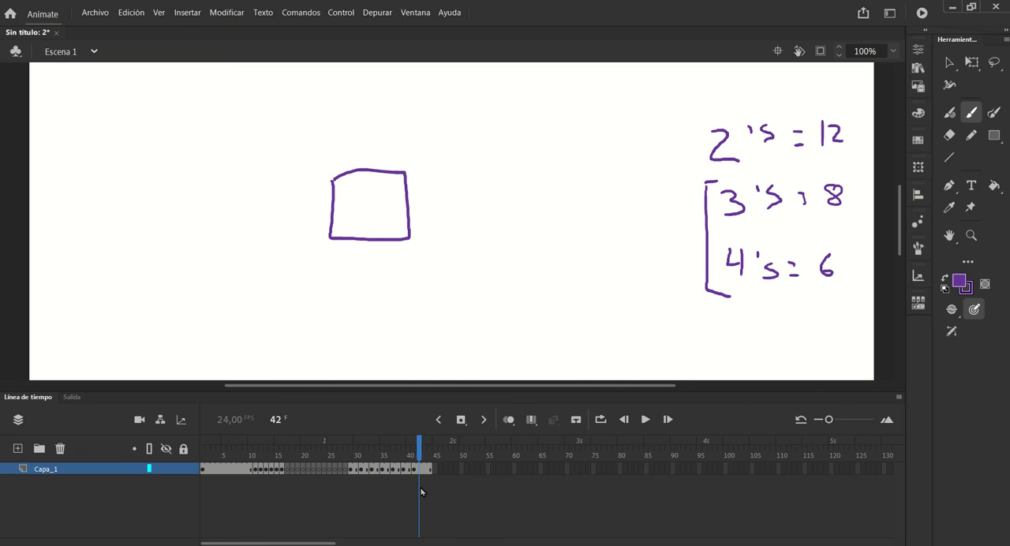
# Go back to the first square on frame 29 and scrub through to frame 40 to review the drawings on 2's
pyautogui.moveTo(422, 448)
pyautogui.mouseDown()
pyautogui.moveTo(361, 448)
pyautogui.moveTo(419, 448)
pyautogui.mouseUp()
pyautogui.moveTo(418, 446); pyautogui.dragTo(338, 445)
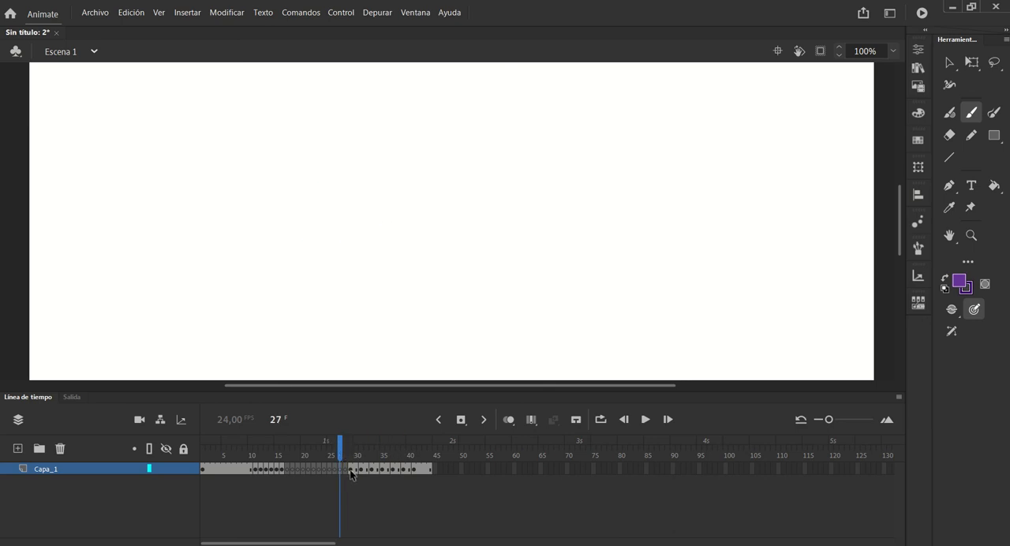
pyautogui.click(349, 469)
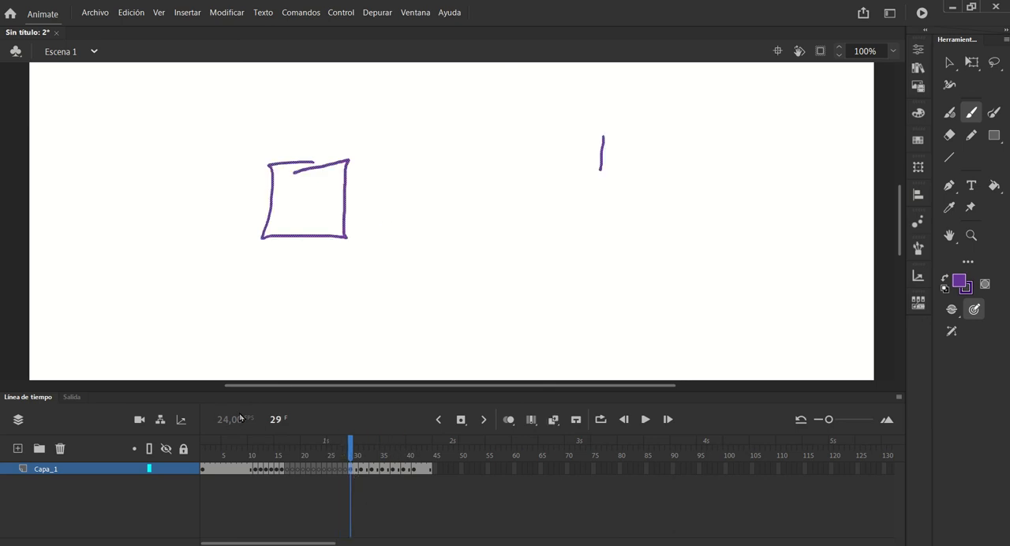
pyautogui.click(356, 449)
pyautogui.moveTo(356, 448); pyautogui.dragTo(409, 448)
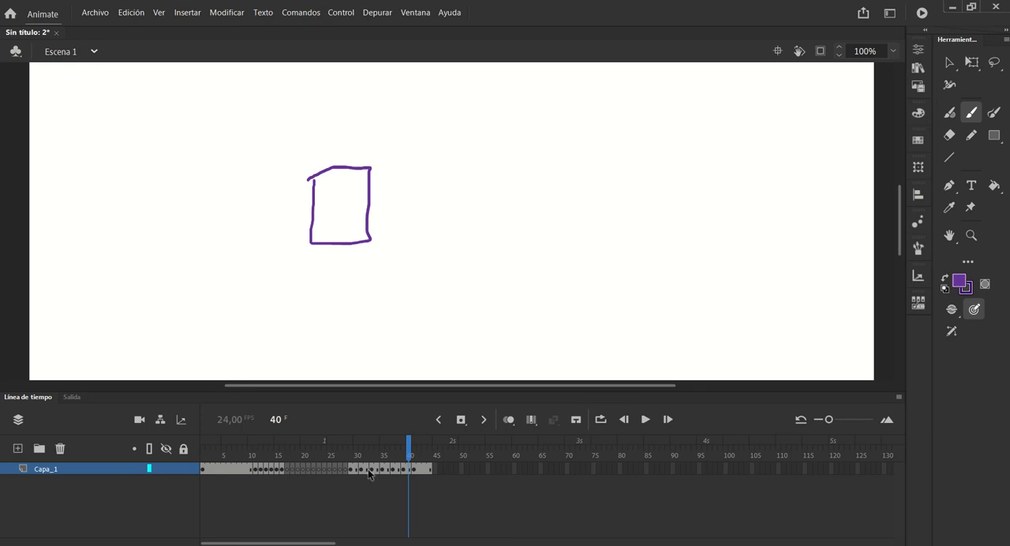
# Convert frame 30 to a blank keyframe and draw an in-between square, checking it against the square on frame 31
pyautogui.click(354, 471)
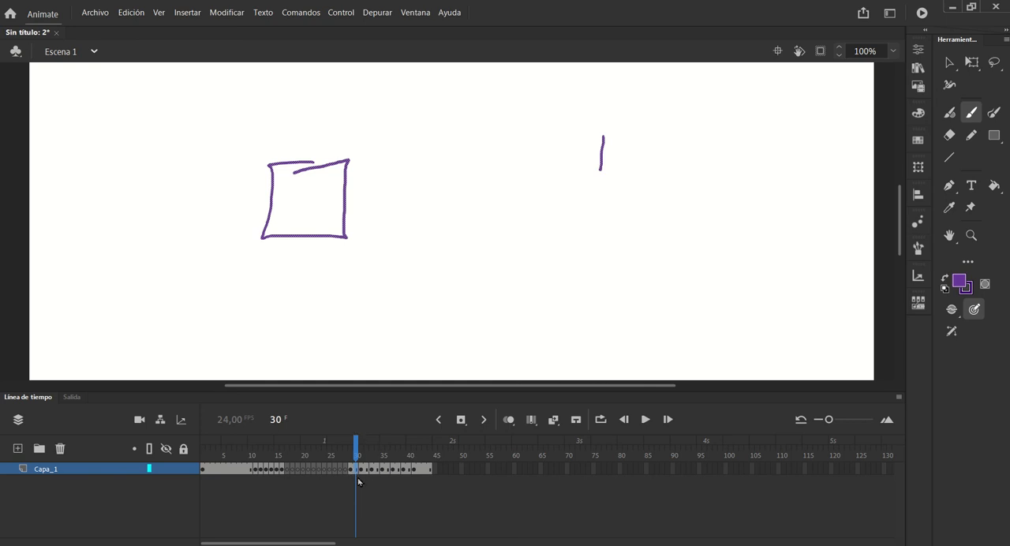
pyautogui.rightClick(358, 481)
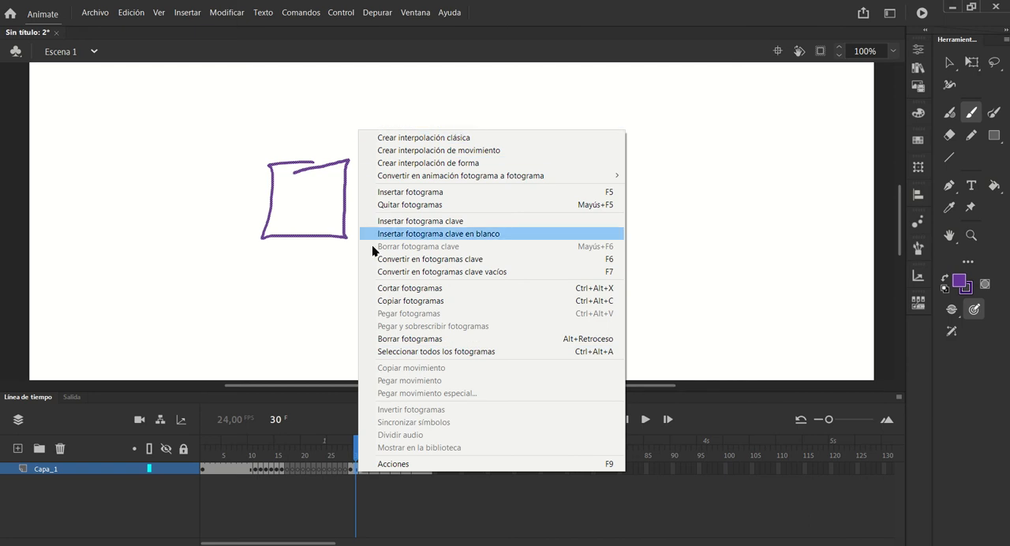
pyautogui.click(385, 273)
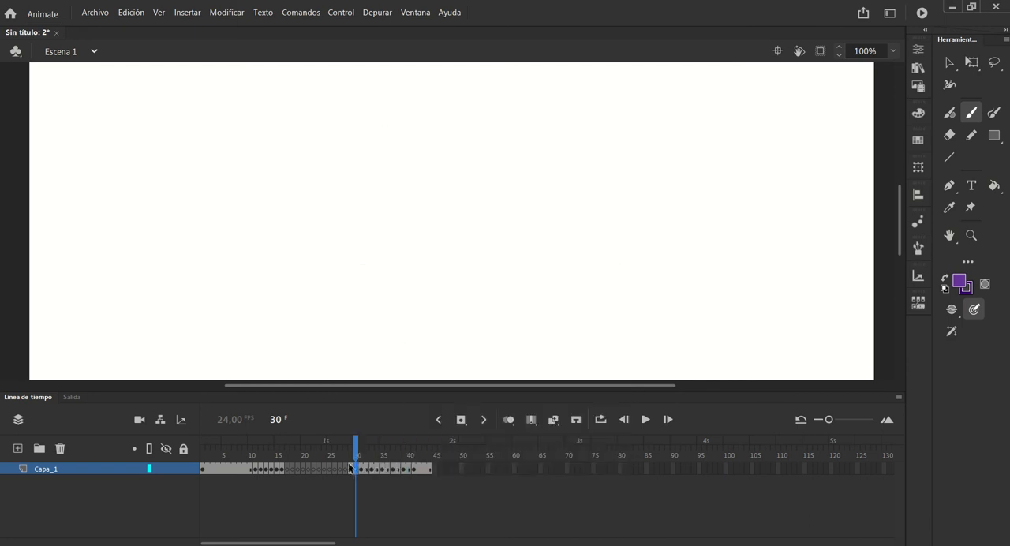
pyautogui.moveTo(358, 452); pyautogui.dragTo(355, 452)
pyautogui.moveTo(319, 177)
pyautogui.mouseDown()
pyautogui.moveTo(319, 232)
pyautogui.moveTo(375, 225)
pyautogui.moveTo(364, 164)
pyautogui.moveTo(317, 173)
pyautogui.mouseUp()
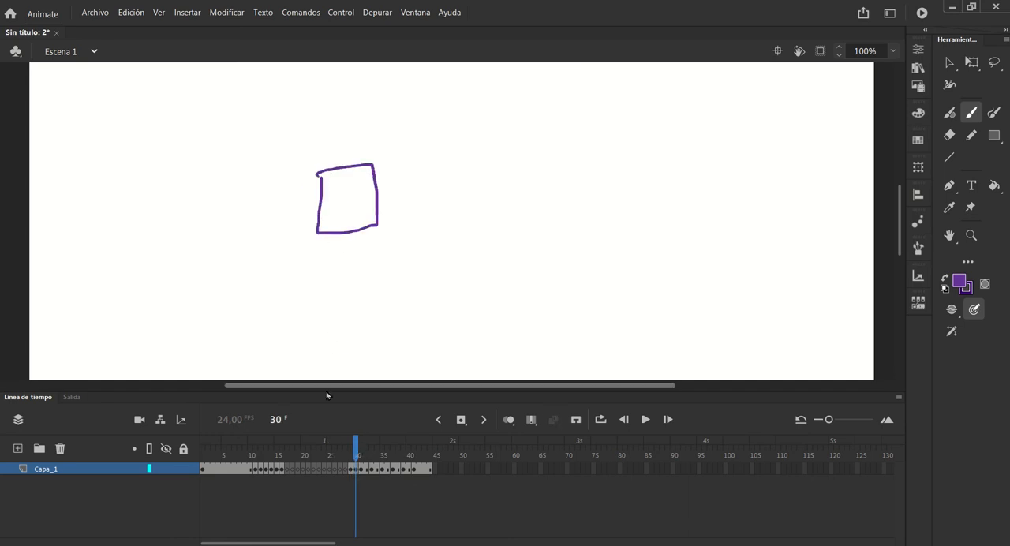
pyautogui.moveTo(354, 446); pyautogui.dragTo(360, 448)
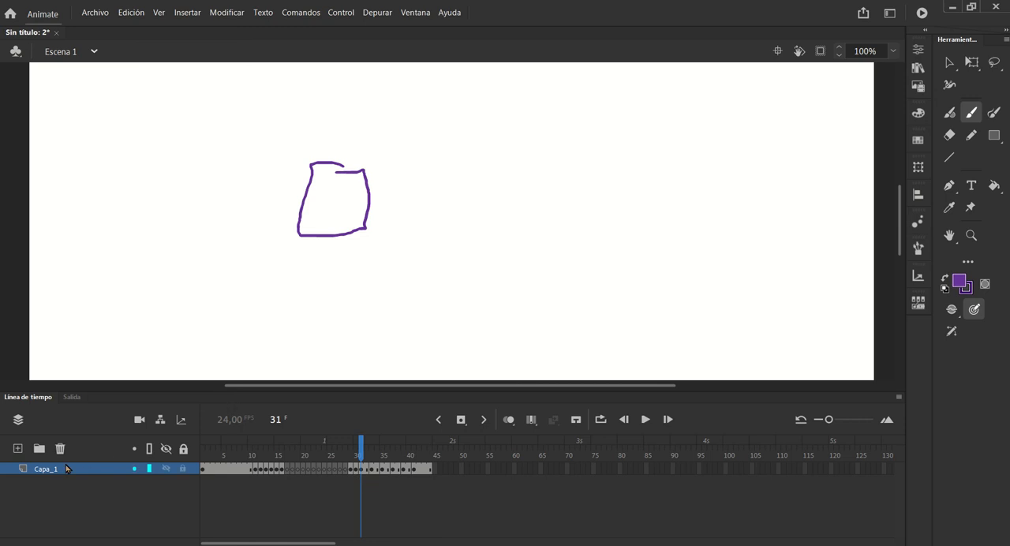
# Scrub back from frame 44 to frame 1 and go to frame 11 to review the notes on the F5, F6 and F7 keys
pyautogui.click(498, 468)
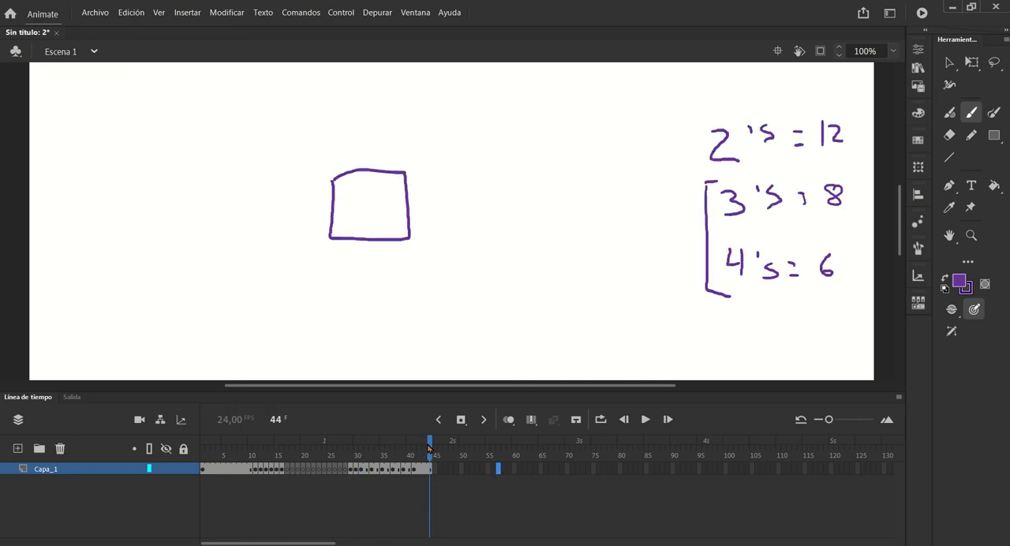
pyautogui.moveTo(428, 448); pyautogui.dragTo(203, 448)
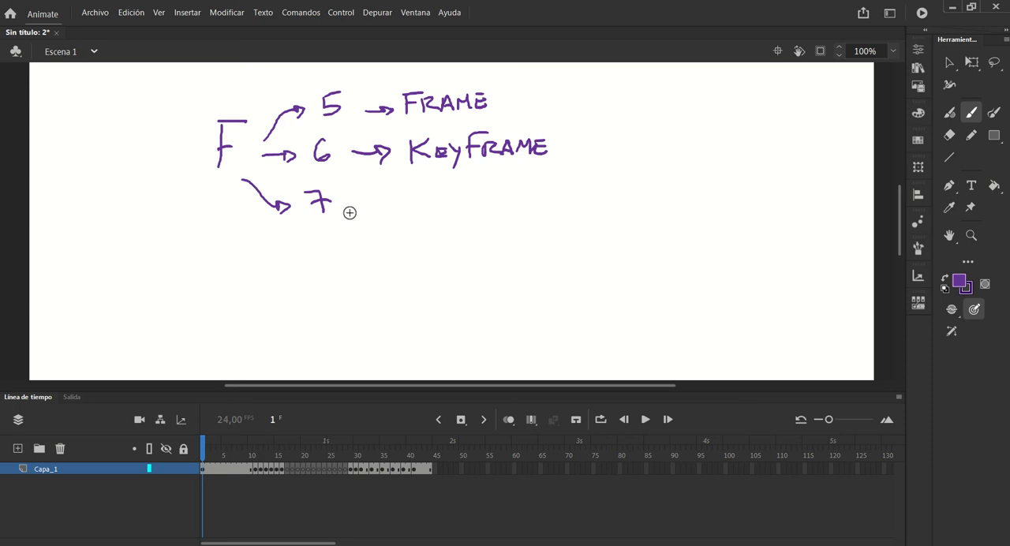
pyautogui.click(255, 458)
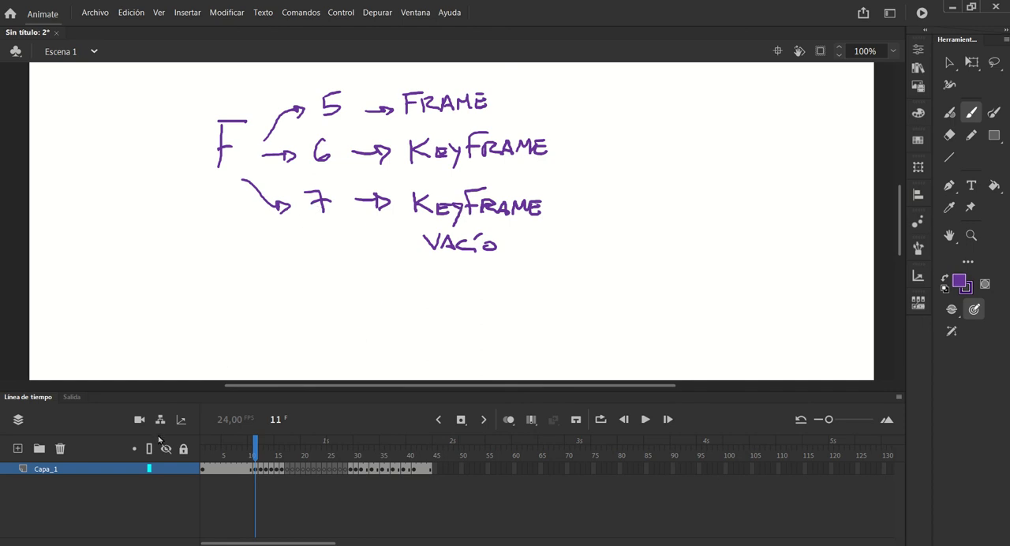
# Remove frames repeatedly at frame 11 on Capa_1 until the blank keyframes reach it
pyautogui.click(255, 471)
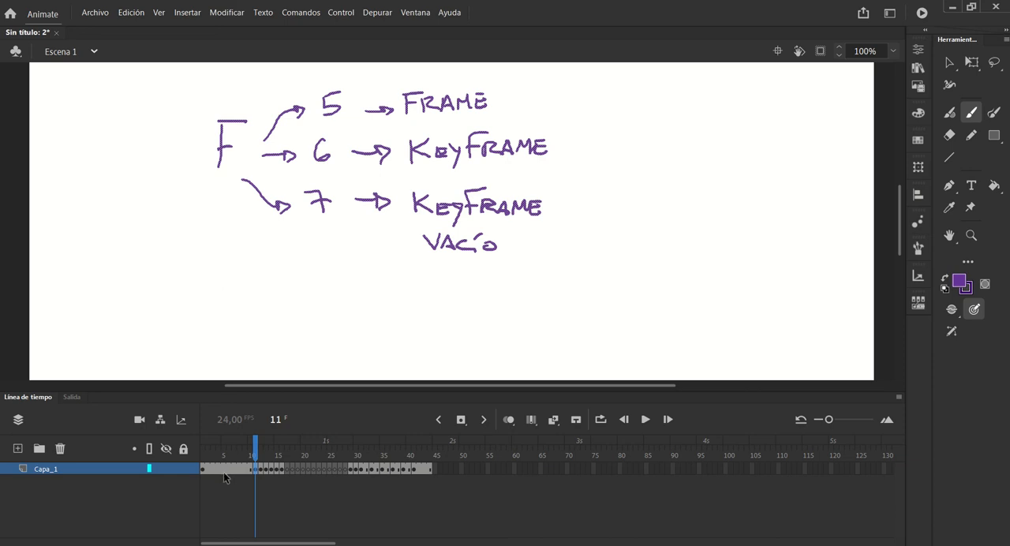
pyautogui.hotkey('shift', 'F5')
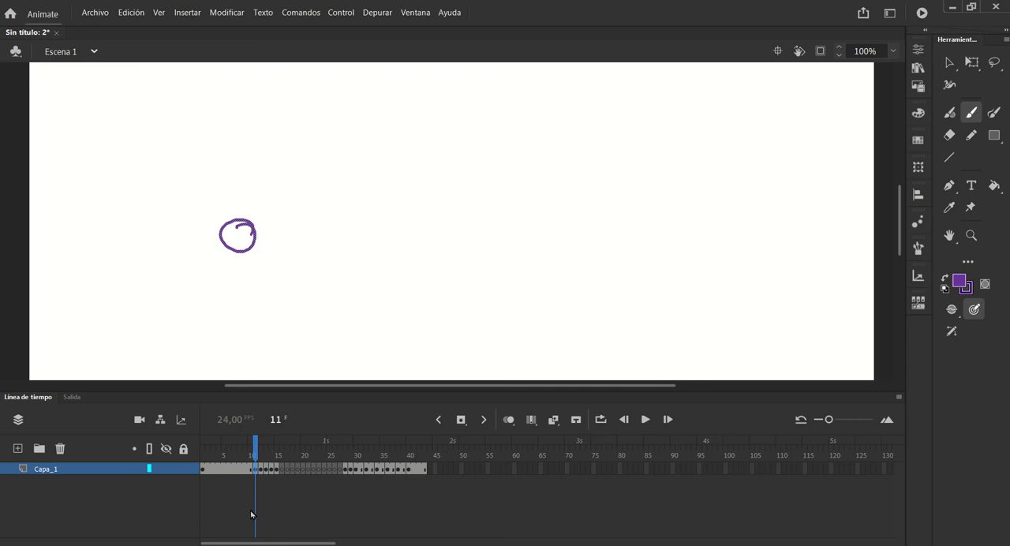
pyautogui.hotkey('shift', 'F5')
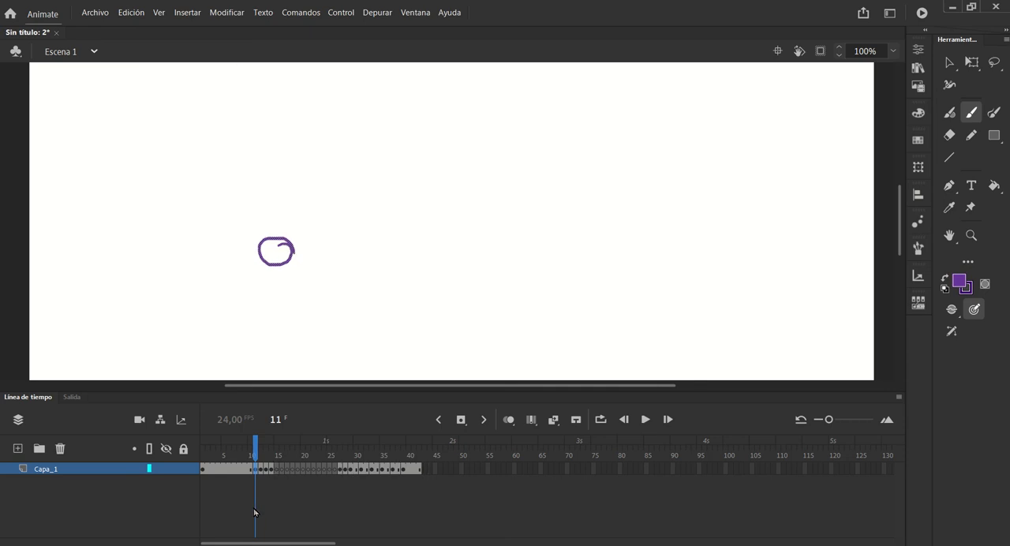
pyautogui.hotkey('shift', 'F5')
pyautogui.hotkey('shift', 'F5')
pyautogui.hotkey('shift', 'F5')
pyautogui.hotkey('shift', 'F5')
pyautogui.hotkey('shift', 'F5')
pyautogui.hotkey('shift', 'F5')
pyautogui.hotkey('shift', 'F5')
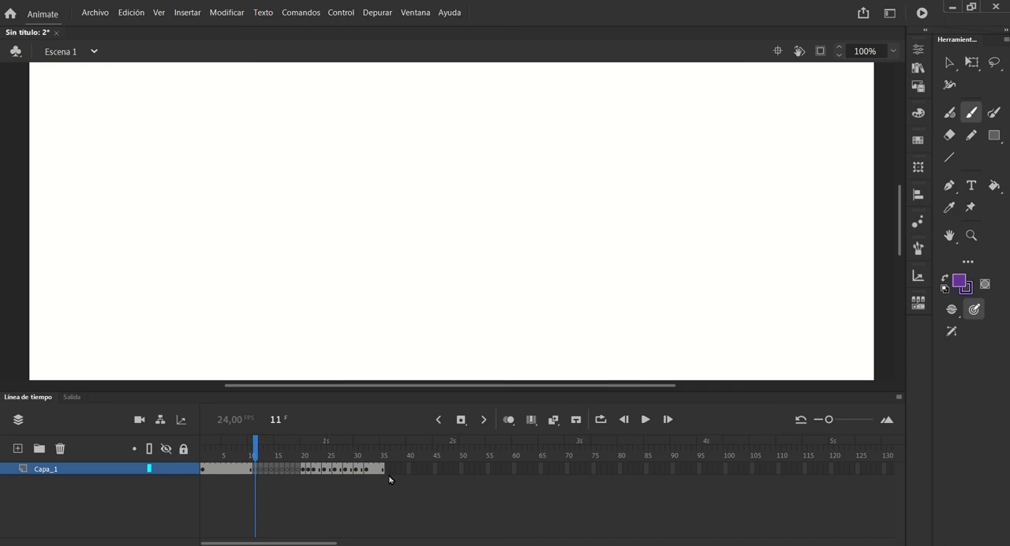
# Remove all frames from 1 to 35 on Capa_1, repeating the removal after undoing it once
pyautogui.moveTo(384, 470); pyautogui.dragTo(194, 477)
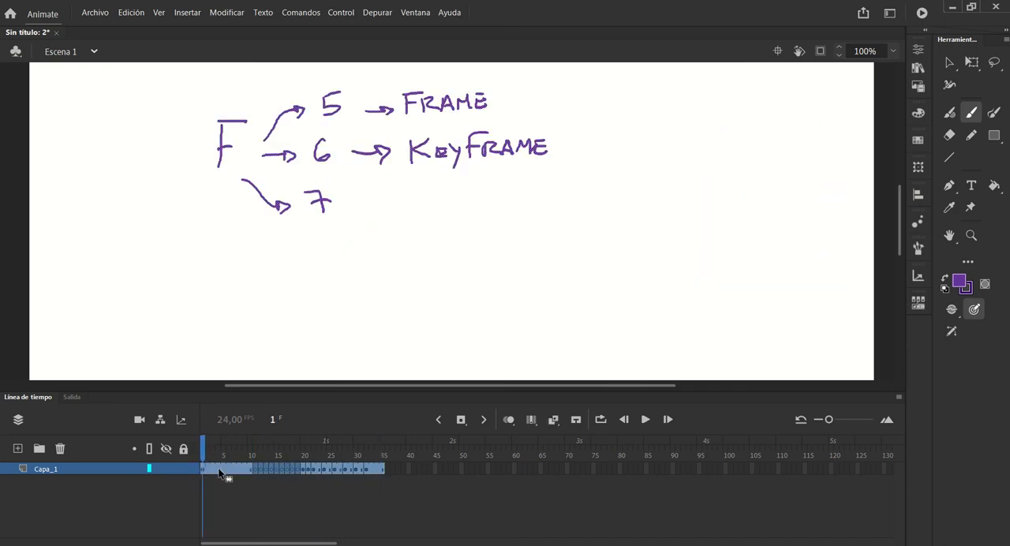
pyautogui.rightClick(220, 472)
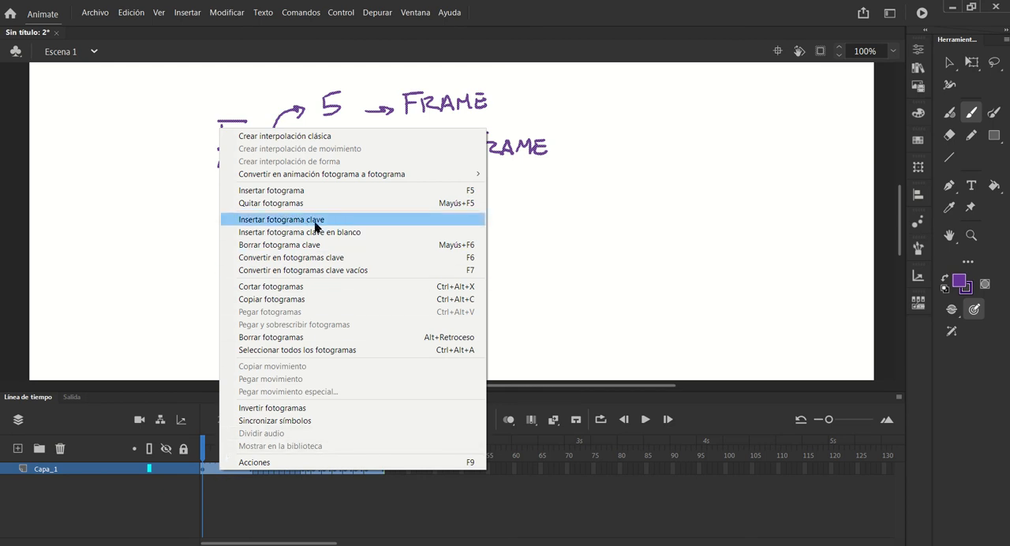
pyautogui.click(249, 204)
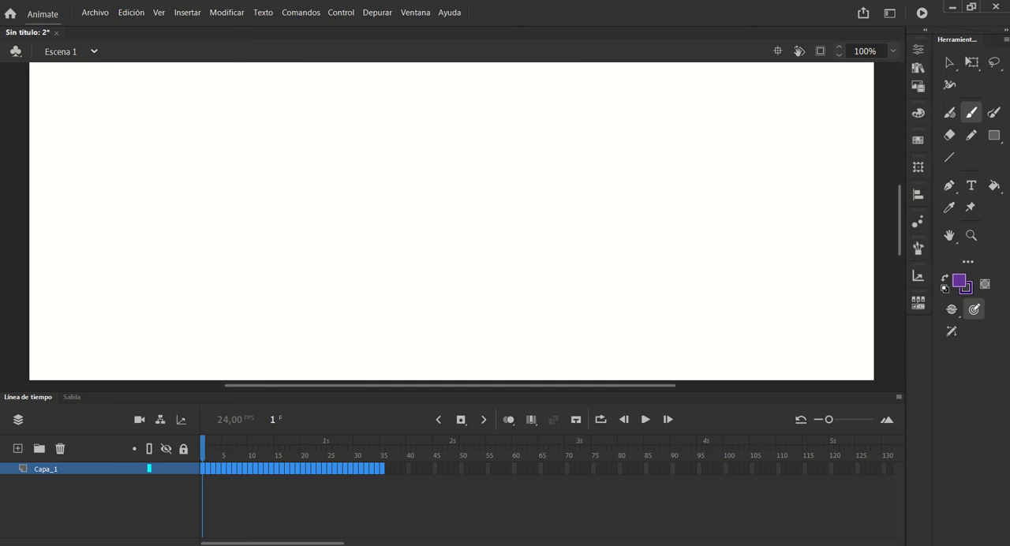
pyautogui.hotkey('ctrl', 'z')
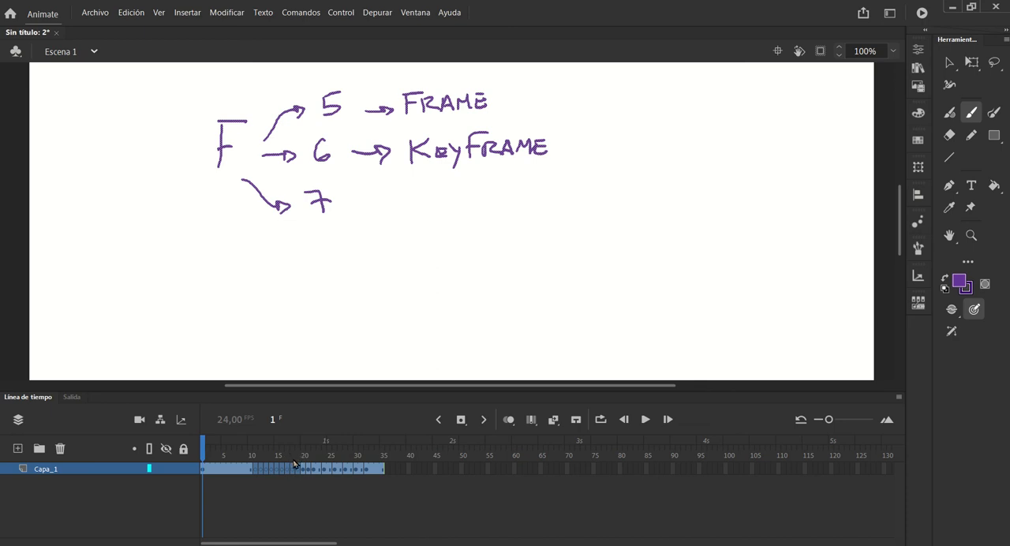
pyautogui.press('F7')
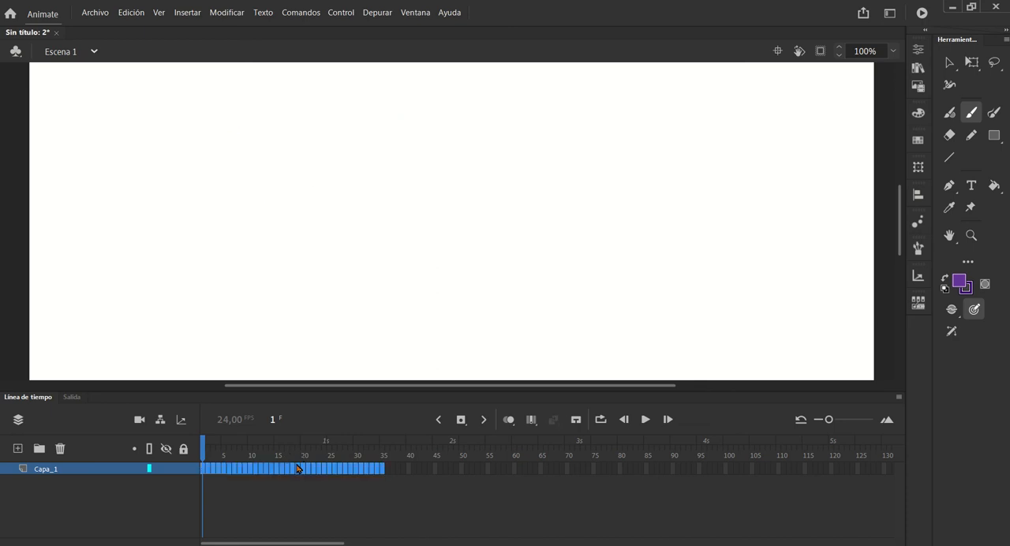
pyautogui.hotkey('shift', 'F5')
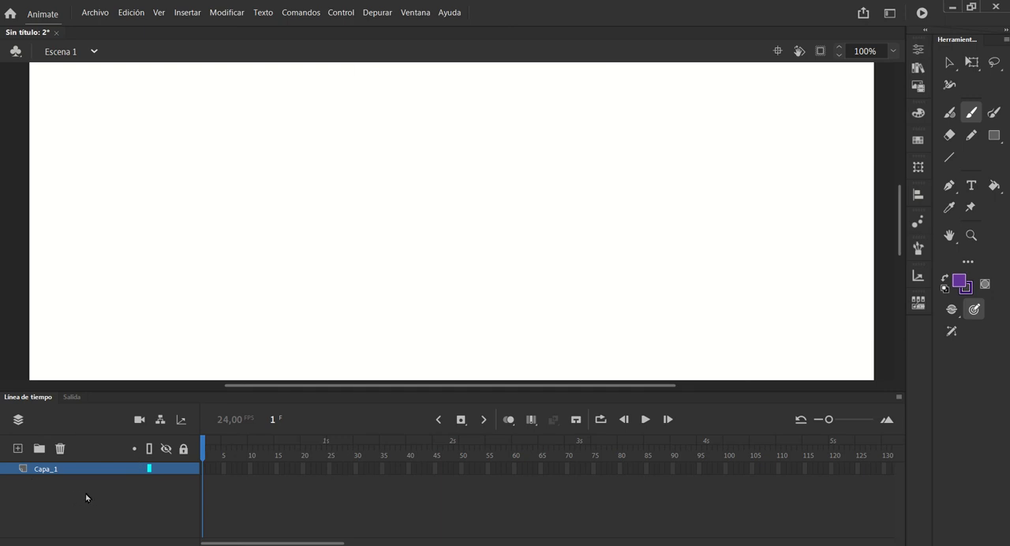
# Add two new layers above Capa_1 and delete both of them
pyautogui.click(18, 448)
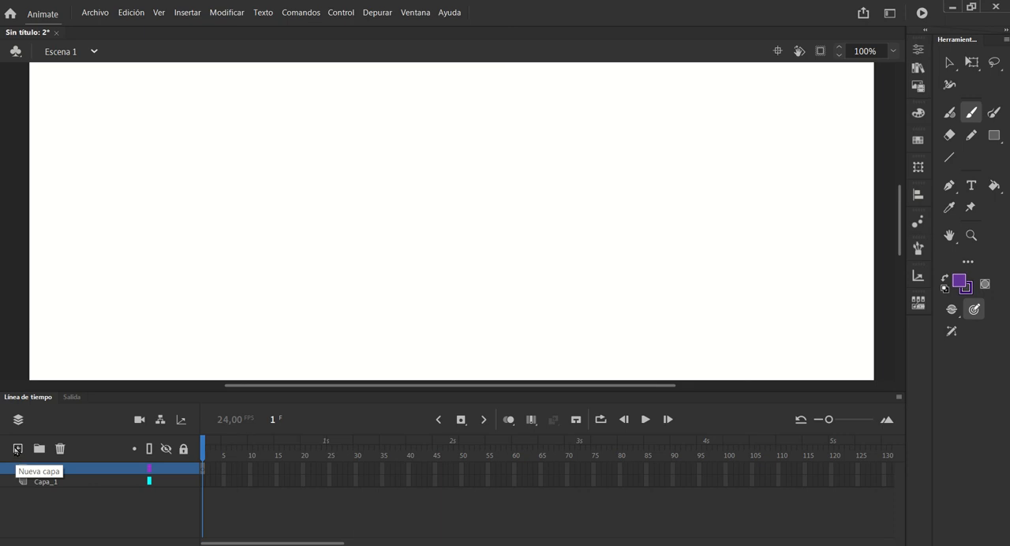
pyautogui.click(17, 448)
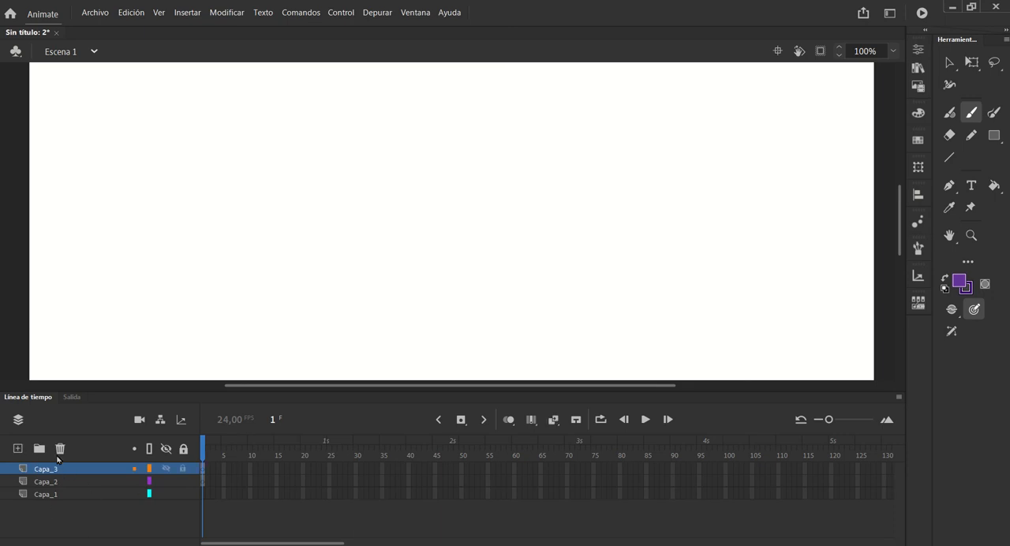
pyautogui.click(60, 448)
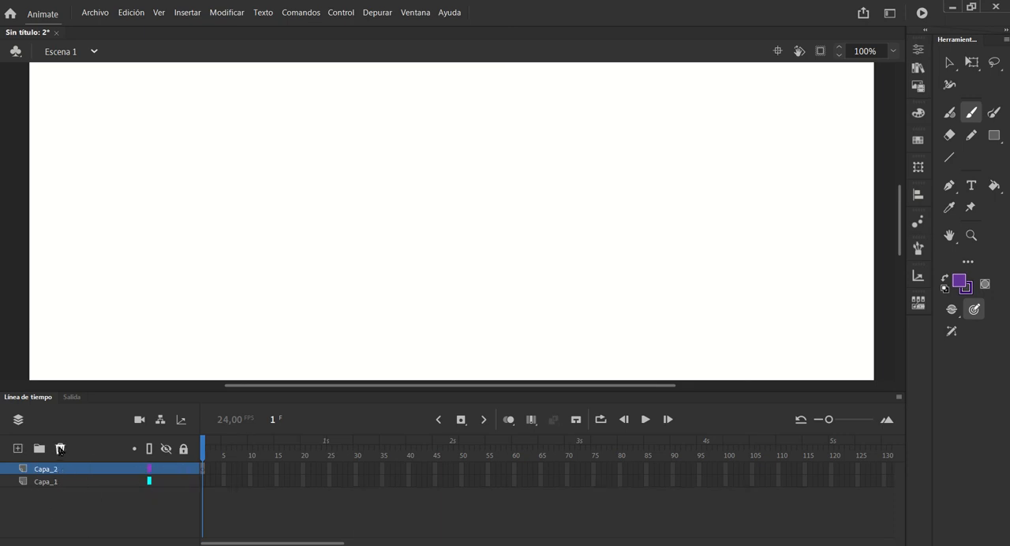
pyautogui.click(60, 448)
# Select the first frame position on Capa_1 and open the document properties to examine its settings
pyautogui.click(203, 470)
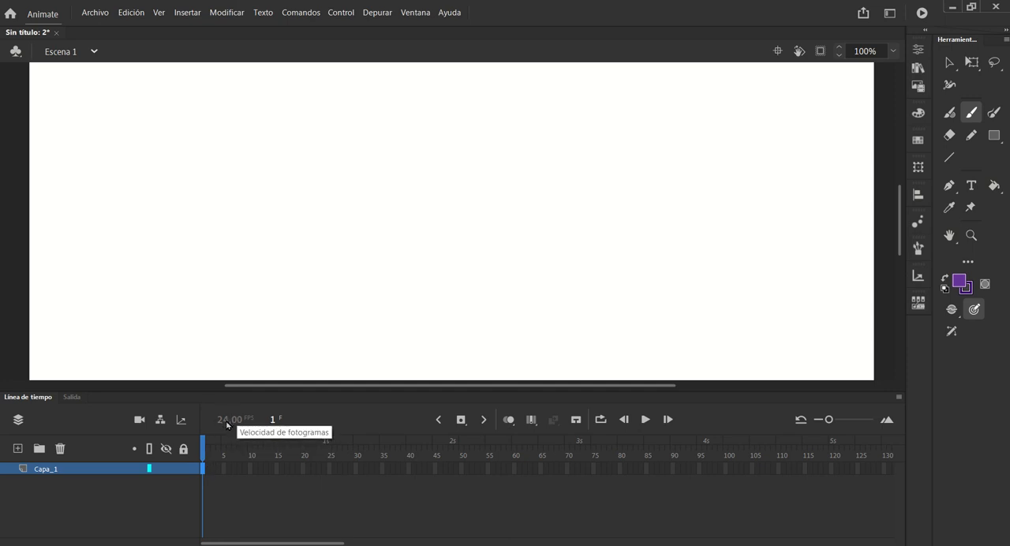
pyautogui.click(917, 54)
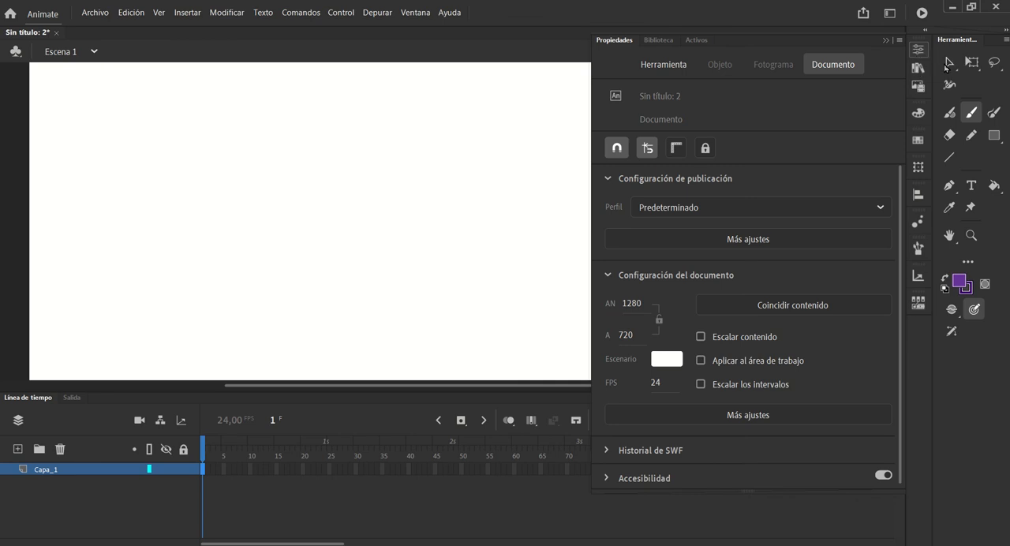
pyautogui.click(219, 471)
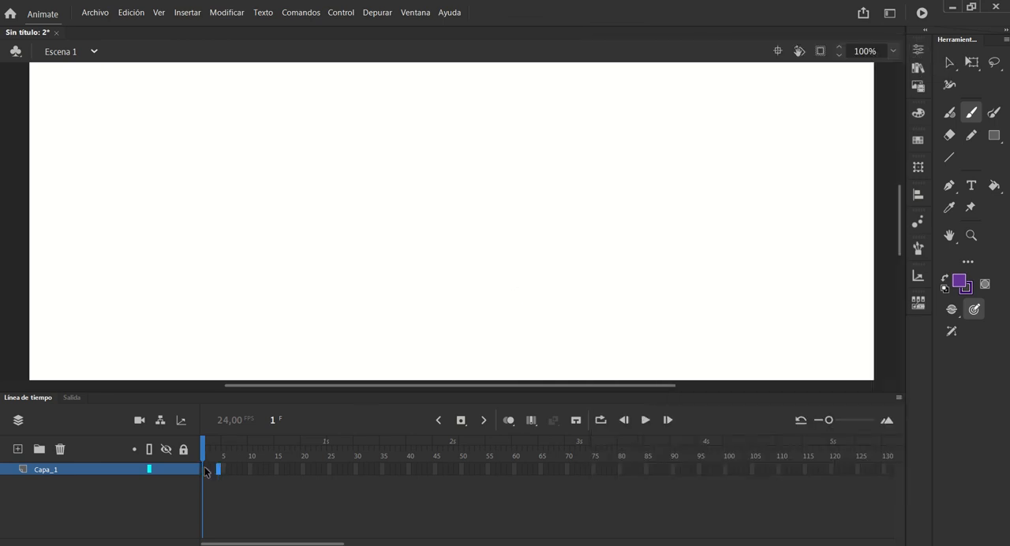
pyautogui.click(205, 471)
pyautogui.click(918, 50)
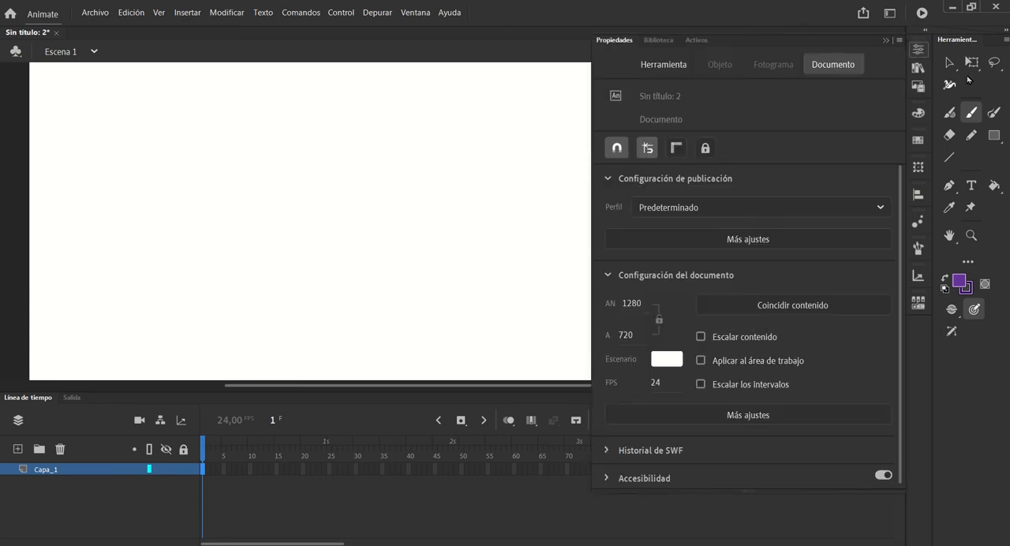
# Select the Classic Brush and examine its colour, size and smoothing settings in the tool properties
pyautogui.click(971, 112)
pyautogui.click(918, 50)
pyautogui.click(651, 66)
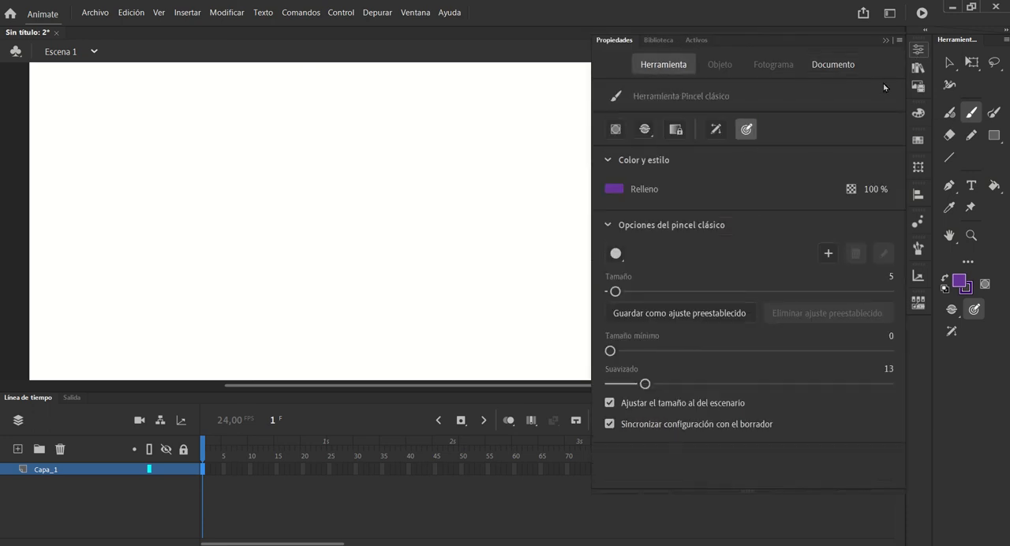
pyautogui.click(919, 52)
pyautogui.click(918, 50)
# Set the document's frame rate to 12 FPS
pyautogui.click(831, 70)
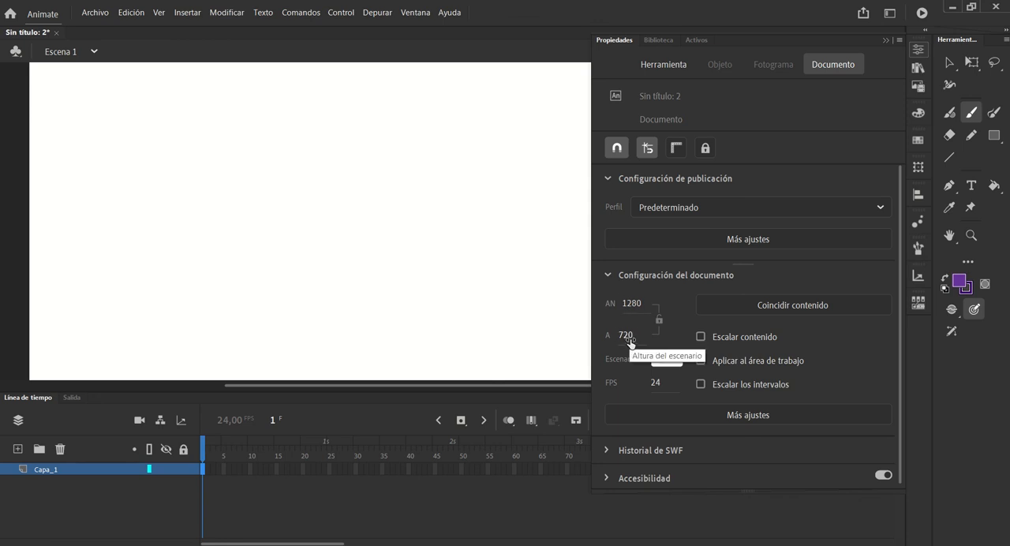
pyautogui.click(701, 337)
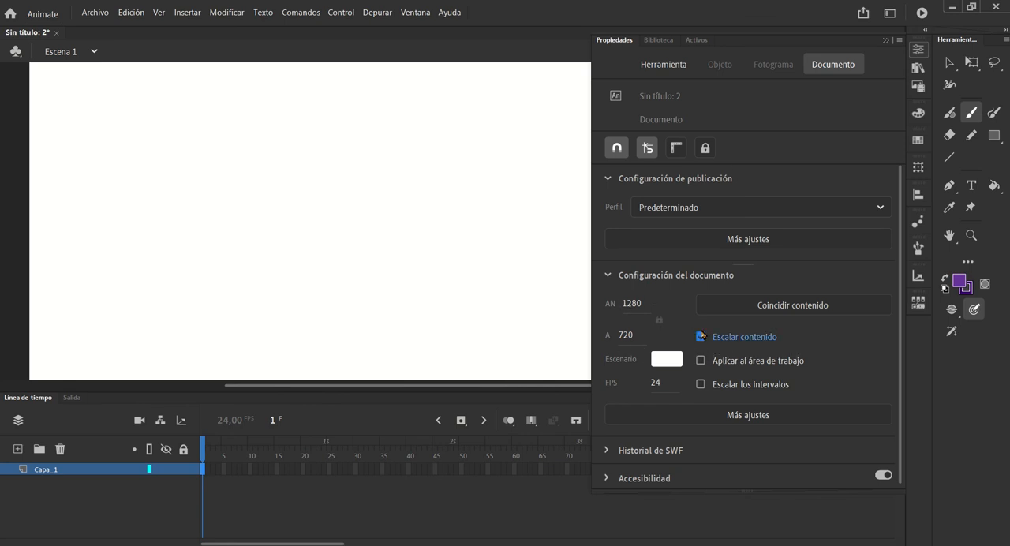
pyautogui.click(743, 345)
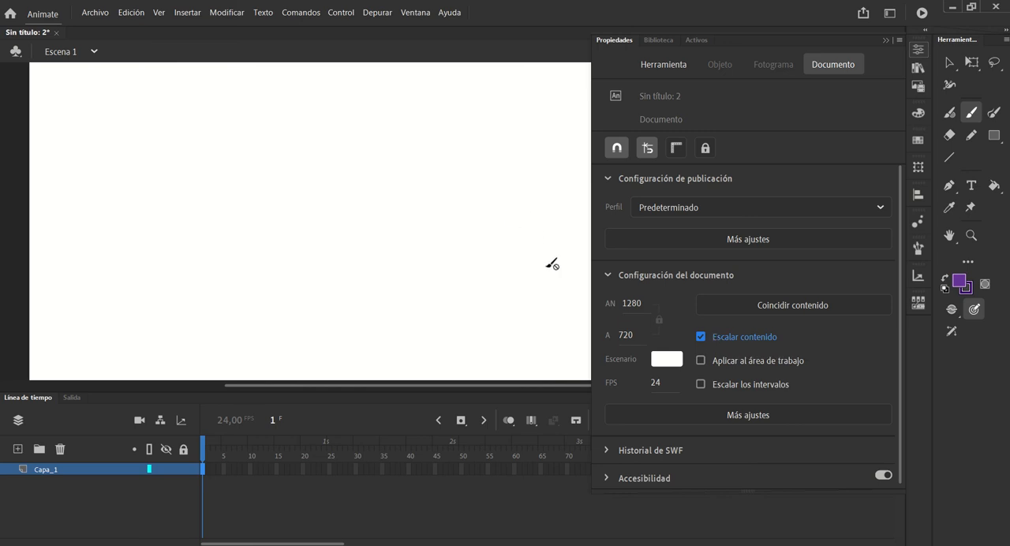
pyautogui.click(654, 395)
pyautogui.write('12')
pyautogui.click(320, 459)
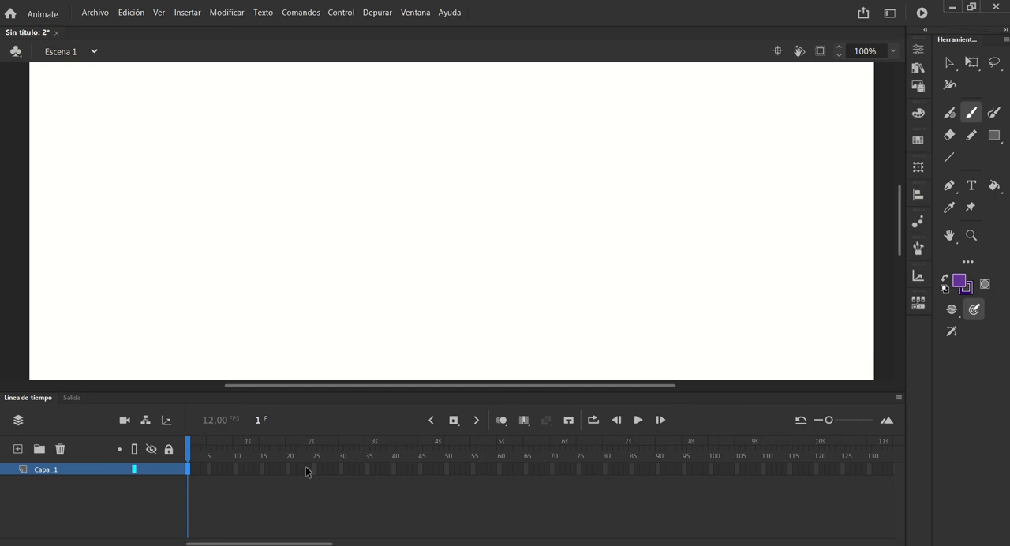
# Insert keyframes on frames 1 to 25 of Capa_1 and return the playhead to frame 1
pyautogui.keyDown('shift'); pyautogui.click(314, 471); pyautogui.keyUp('shift')
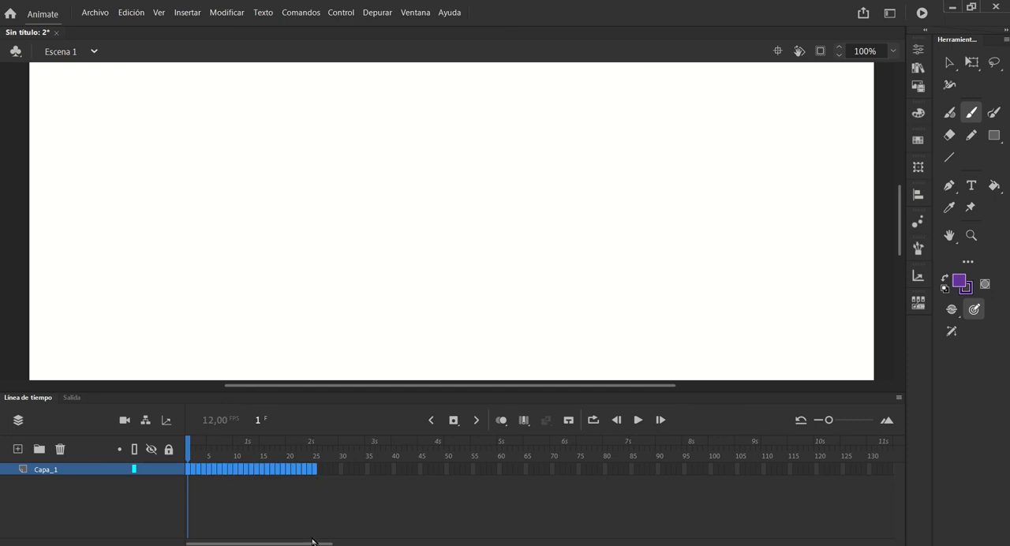
pyautogui.press('F6')
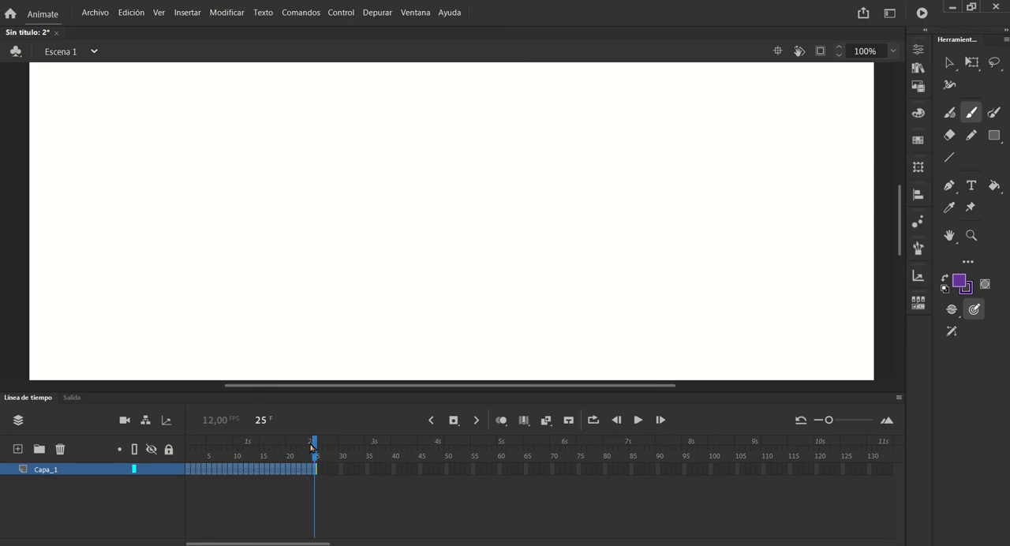
pyautogui.moveTo(315, 456); pyautogui.dragTo(188, 457)
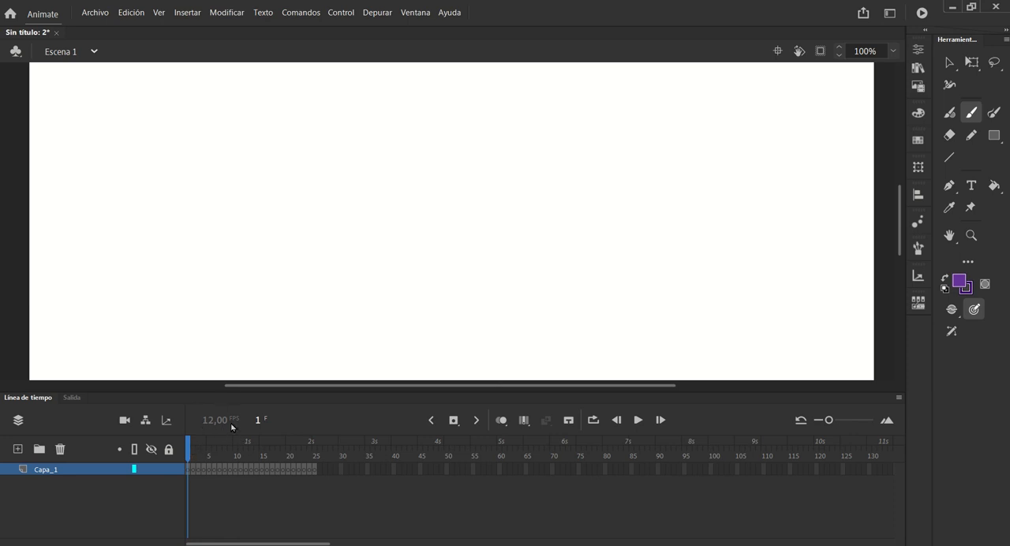
pyautogui.moveTo(193, 451)
pyautogui.mouseDown()
pyautogui.moveTo(293, 452)
pyautogui.moveTo(188, 455)
pyautogui.mouseUp()
pyautogui.click(188, 469)
# Compare the Brush, Classic Brush and Fluid Brush tools and inspect the extra tools available for the toolbar
pyautogui.click(994, 112)
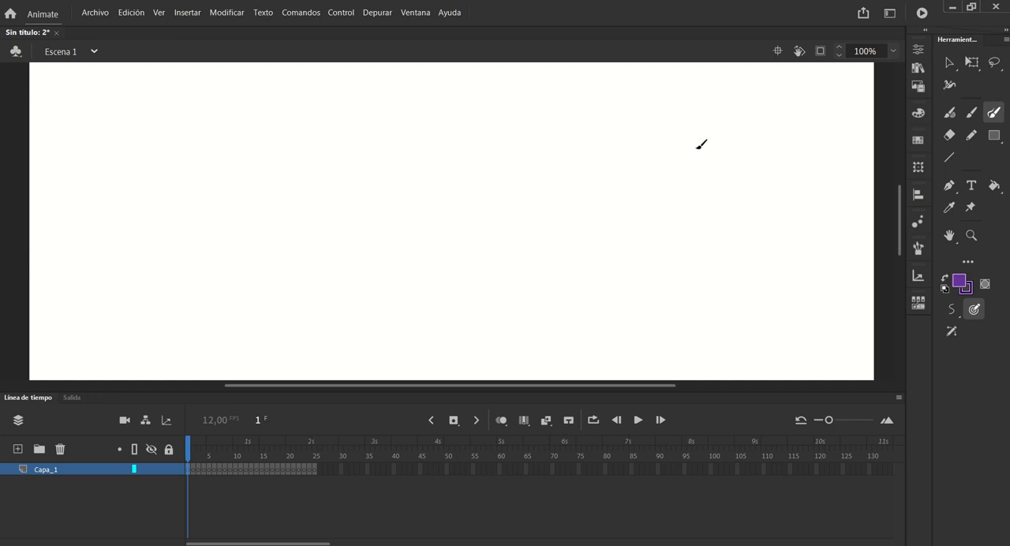
pyautogui.click(971, 115)
pyautogui.click(950, 112)
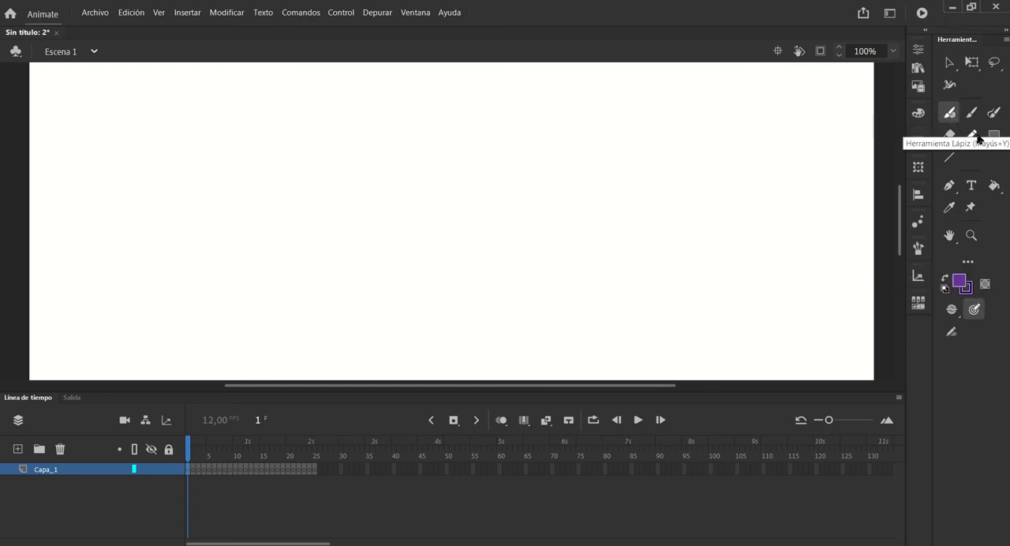
pyautogui.click(968, 263)
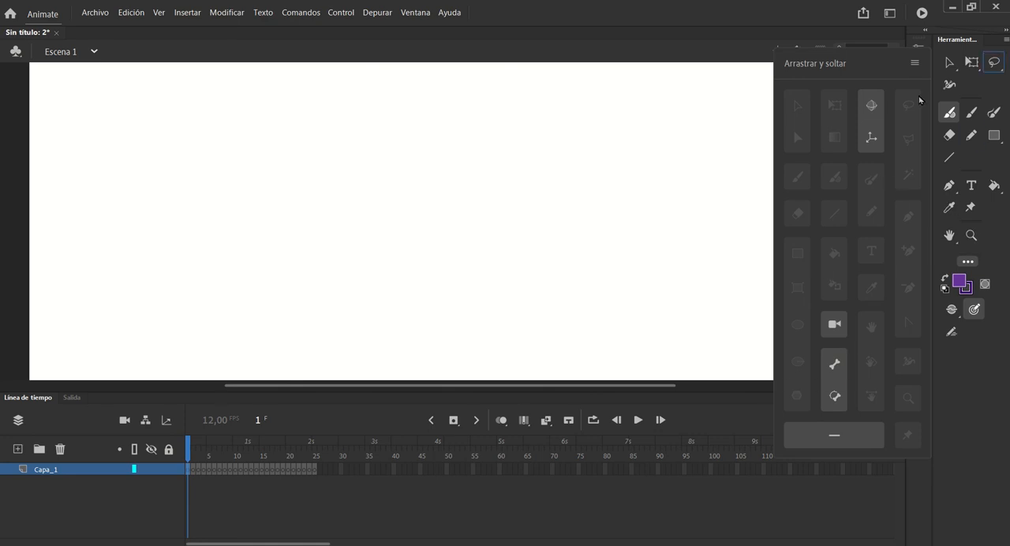
pyautogui.click(915, 66)
# Paint a small test dab with the Fluid Brush near the stage's upper right and undo it
pyautogui.click(951, 110)
pyautogui.click(718, 102)
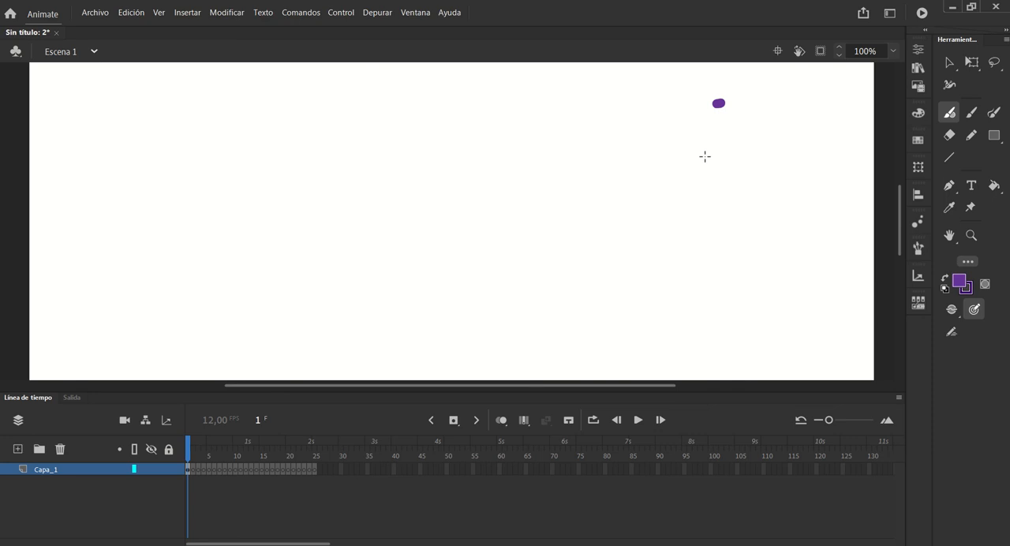
pyautogui.hotkey('ctrl', 'z')
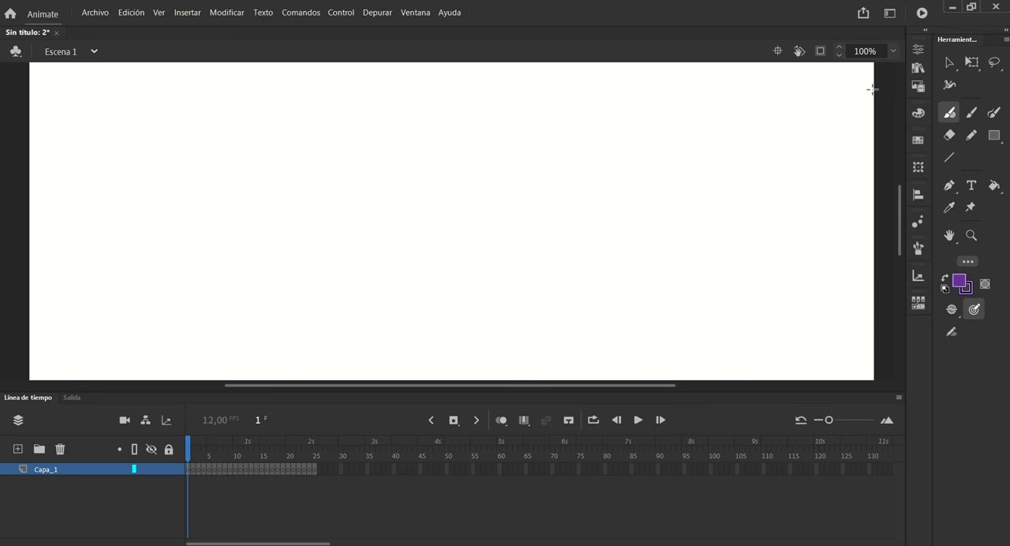
# Draw several pressure-sensitive purple test strokes with the Classic Brush across the upper right of the stage
pyautogui.click(972, 114)
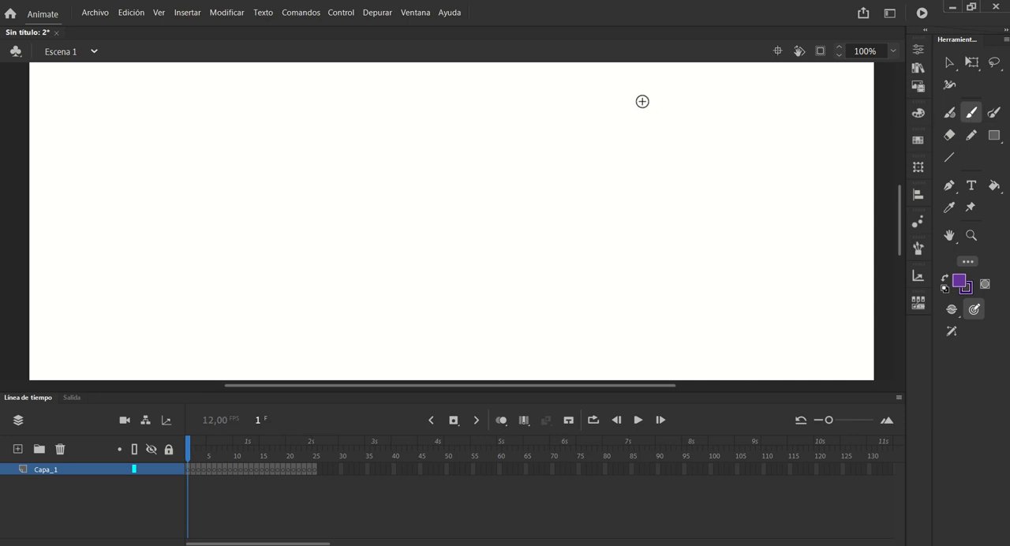
pyautogui.moveTo(678, 101)
pyautogui.mouseDown()
pyautogui.moveTo(631, 163)
pyautogui.moveTo(669, 194)
pyautogui.moveTo(628, 217)
pyautogui.mouseUp()
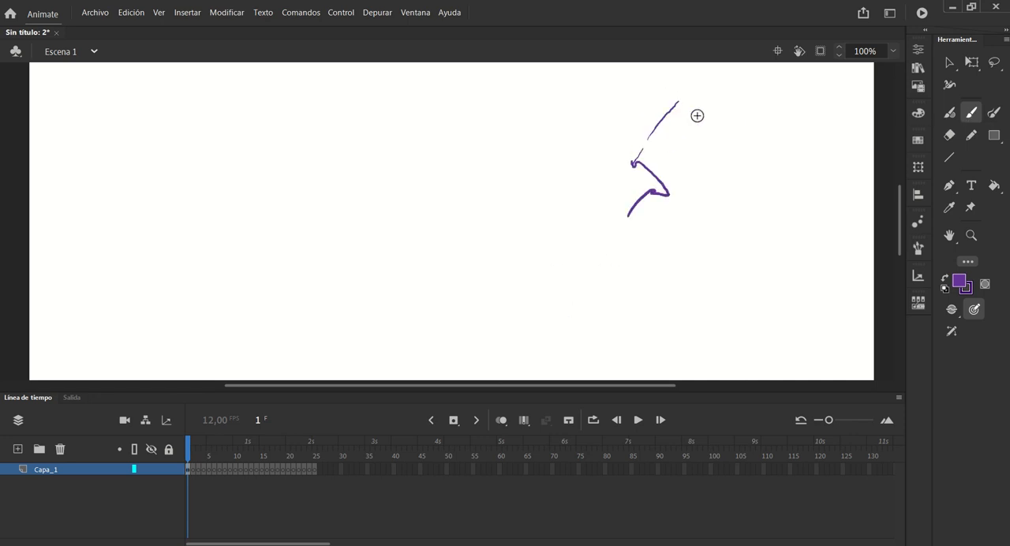
pyautogui.moveTo(677, 101)
pyautogui.mouseDown()
pyautogui.moveTo(544, 130)
pyautogui.moveTo(539, 143)
pyautogui.moveTo(543, 133)
pyautogui.moveTo(579, 188)
pyautogui.mouseUp()
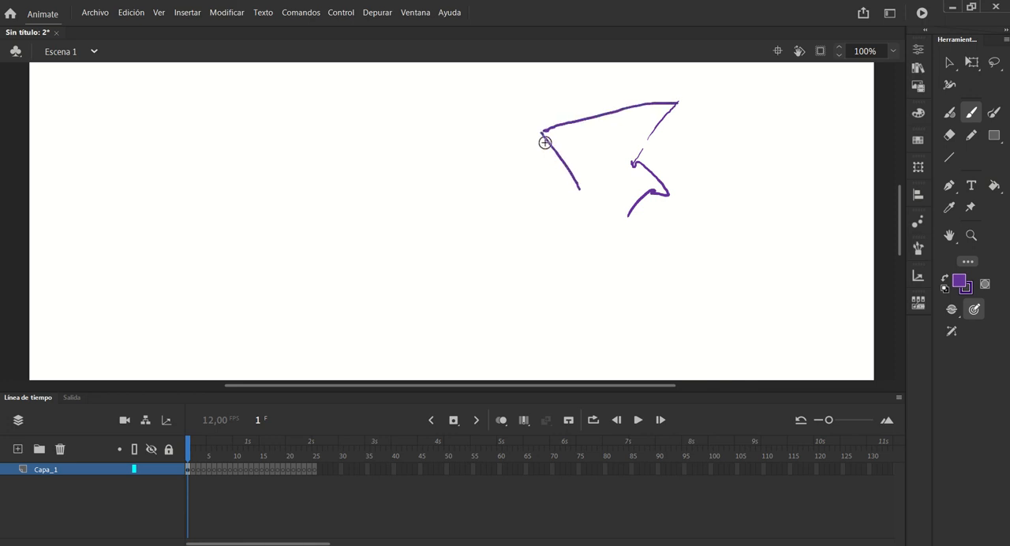
pyautogui.moveTo(587, 145); pyautogui.dragTo(584, 150)
pyautogui.moveTo(697, 121)
pyautogui.mouseDown()
pyautogui.moveTo(735, 185)
pyautogui.moveTo(750, 178)
pyautogui.moveTo(767, 210)
pyautogui.mouseUp()
pyautogui.moveTo(753, 131)
pyautogui.mouseDown()
pyautogui.moveTo(788, 178)
pyautogui.moveTo(769, 186)
pyautogui.moveTo(778, 211)
pyautogui.mouseUp()
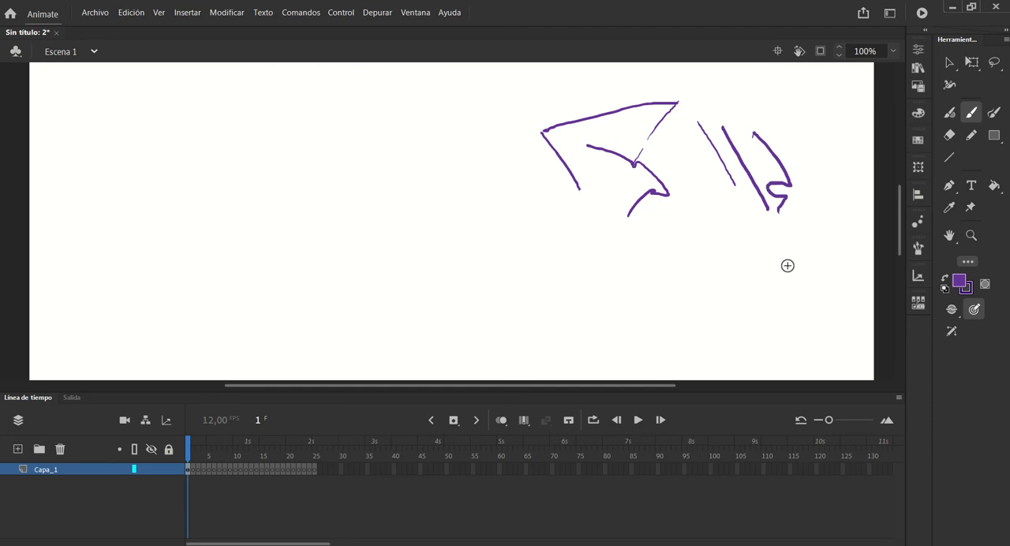
pyautogui.moveTo(679, 136)
pyautogui.mouseDown()
pyautogui.moveTo(668, 156)
pyautogui.moveTo(694, 198)
pyautogui.moveTo(723, 188)
pyautogui.mouseUp()
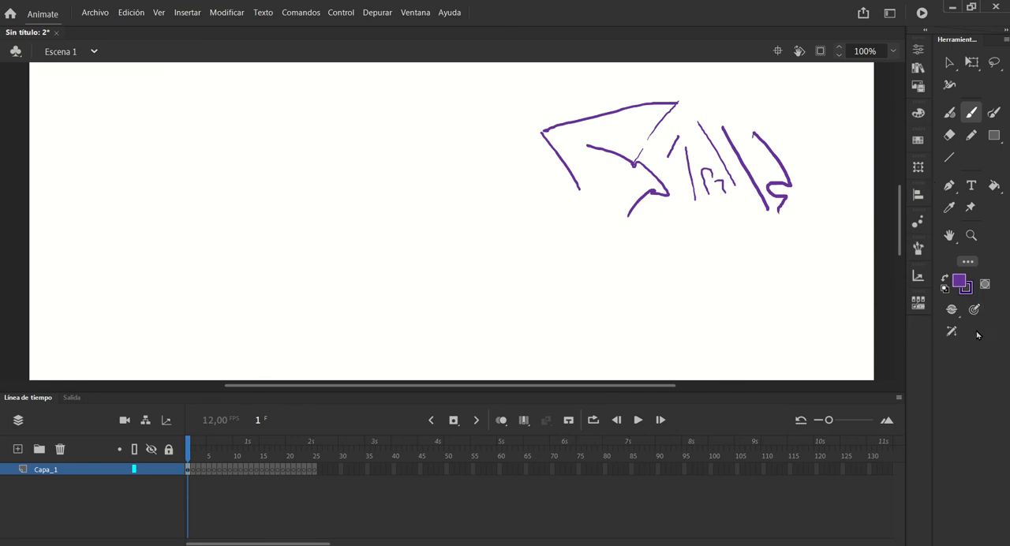
# Draw uniform-width Classic Brush strokes beside and below the sketch with pressure disabled, and re-enable pressure
pyautogui.moveTo(784, 112); pyautogui.dragTo(825, 195)
pyautogui.moveTo(665, 214); pyautogui.dragTo(745, 211)
pyautogui.moveTo(686, 236); pyautogui.dragTo(735, 229)
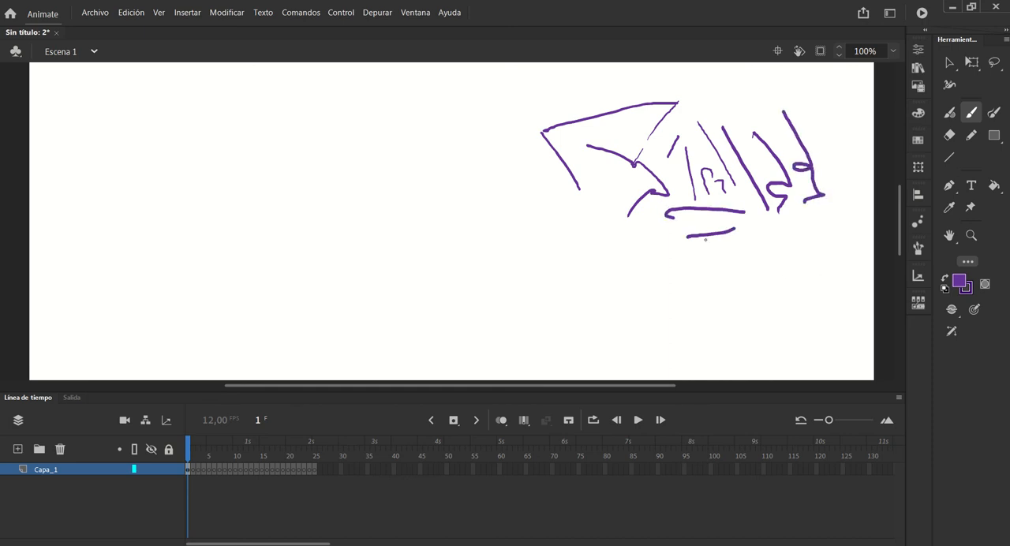
pyautogui.click(974, 309)
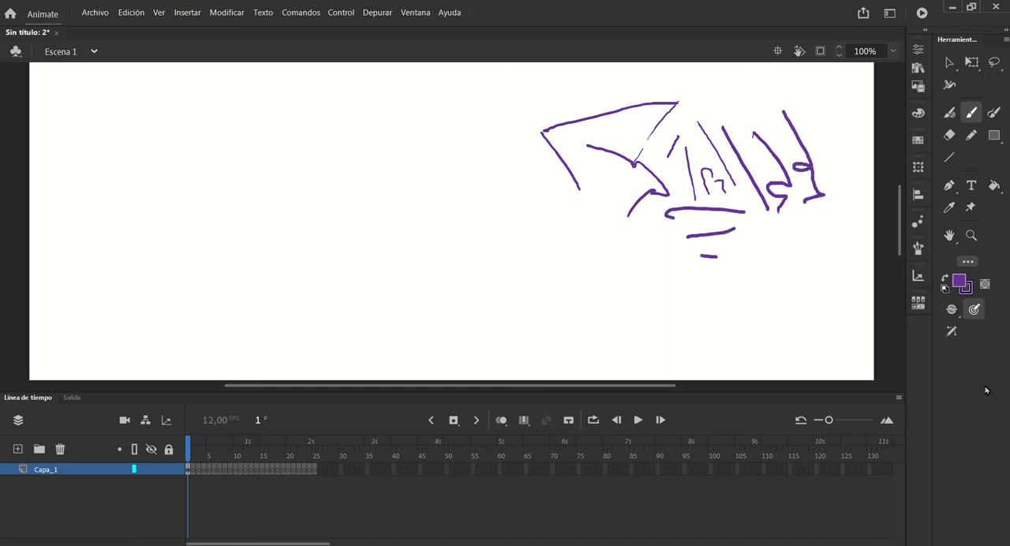
# Narrow the tools panel to two columns and add Classic Brush strokes to the left of the existing sketch
pyautogui.moveTo(933, 295); pyautogui.dragTo(1005, 293)
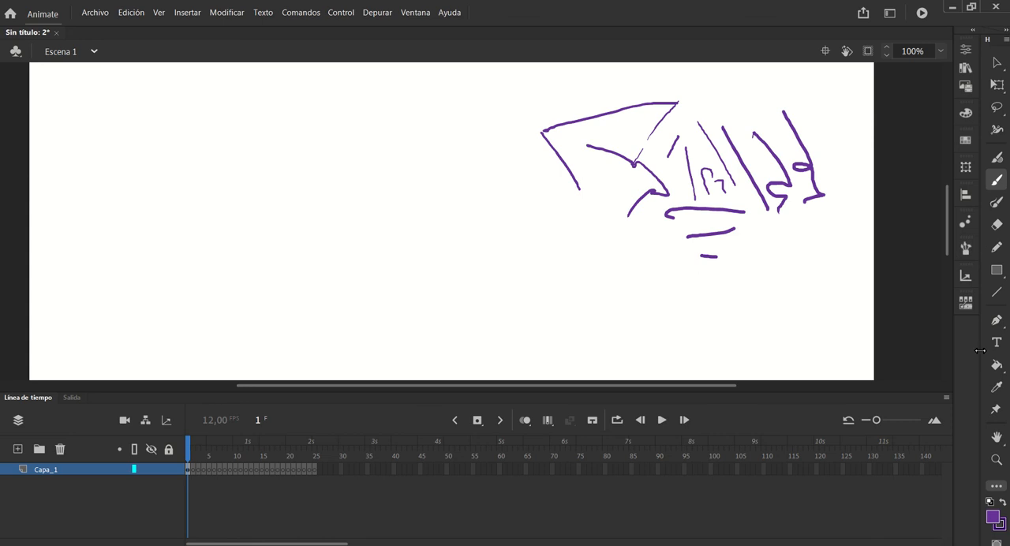
pyautogui.moveTo(980, 350); pyautogui.dragTo(956, 352)
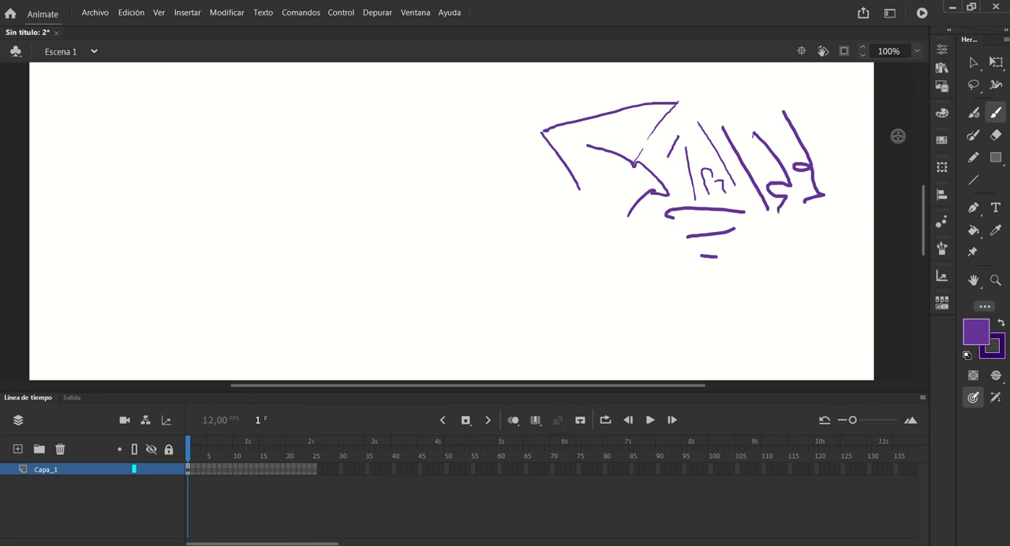
pyautogui.moveTo(511, 134)
pyautogui.mouseDown()
pyautogui.moveTo(556, 232)
pyautogui.moveTo(574, 238)
pyautogui.mouseUp()
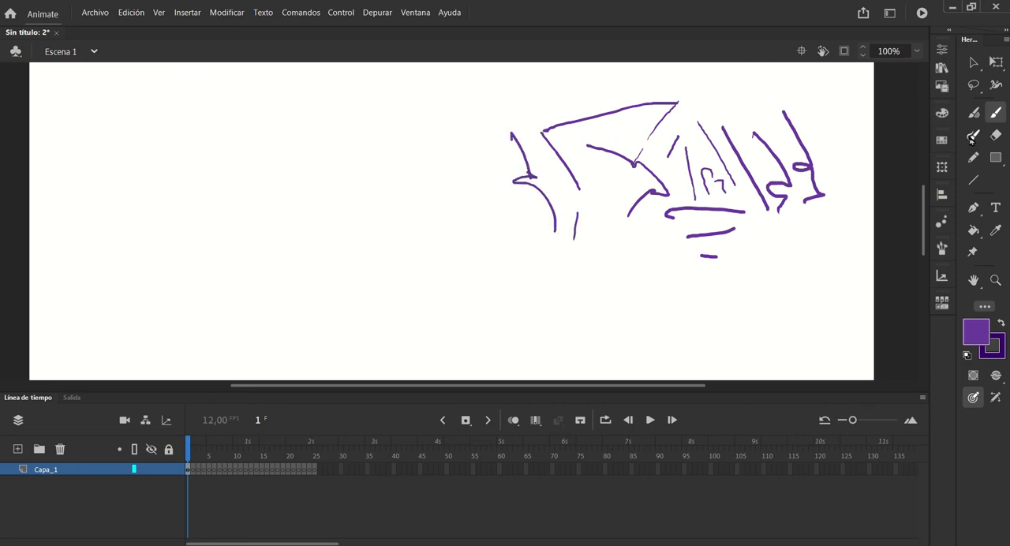
# Draw several thin test strokes with the Brush tool to the left of and below the Classic Brush strokes
pyautogui.click(973, 137)
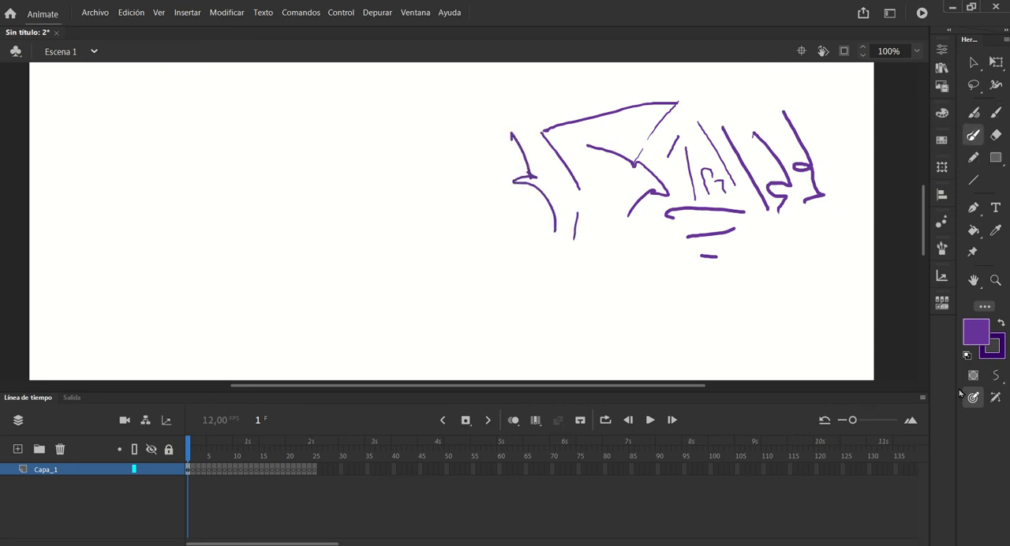
pyautogui.moveTo(457, 179); pyautogui.dragTo(484, 276)
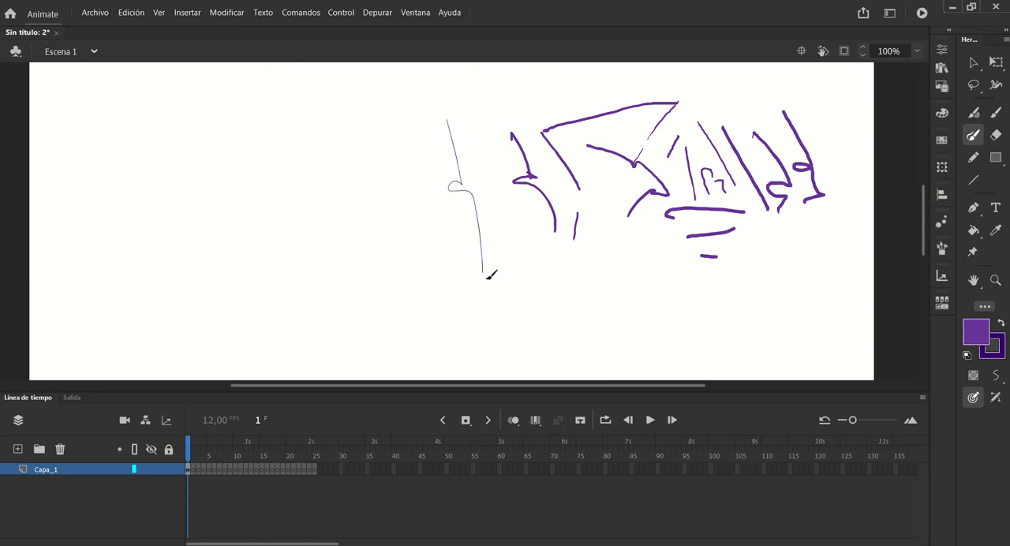
pyautogui.moveTo(502, 237)
pyautogui.mouseDown()
pyautogui.moveTo(519, 272)
pyautogui.moveTo(567, 300)
pyautogui.mouseUp()
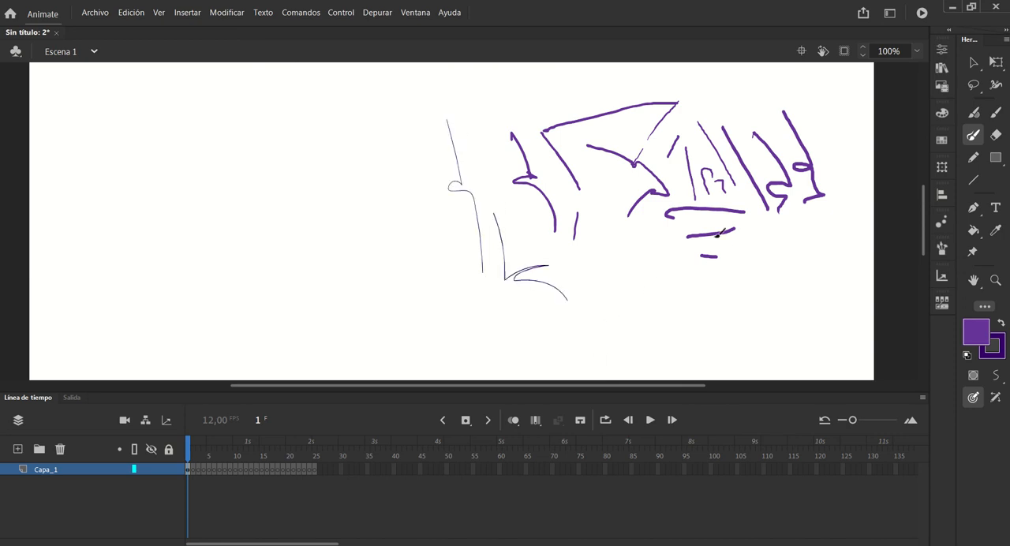
pyautogui.moveTo(649, 289); pyautogui.dragTo(605, 263)
# Draw thick straight and curving test strokes with the Fluid Brush to the left of and below the thin strokes
pyautogui.click(974, 112)
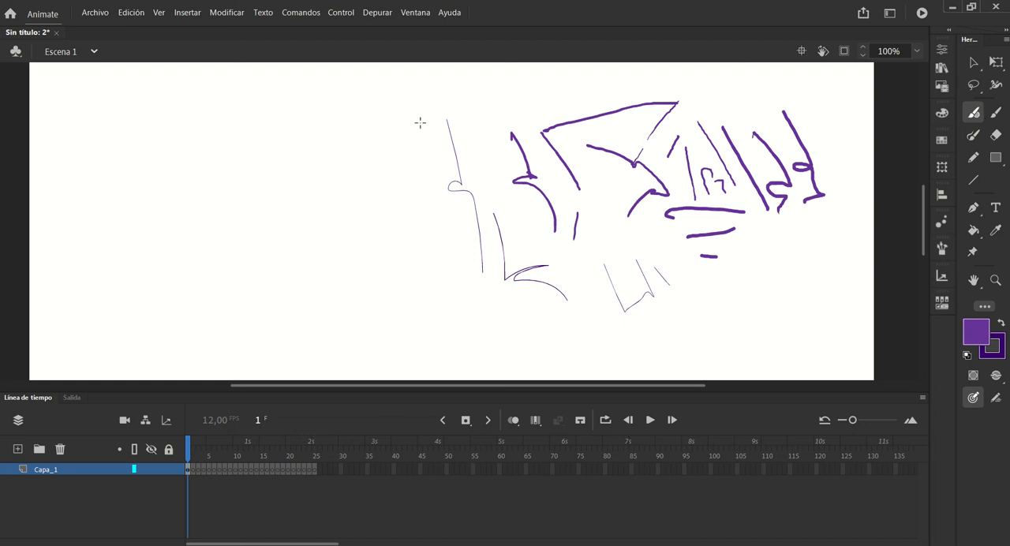
pyautogui.moveTo(406, 110)
pyautogui.mouseDown()
pyautogui.moveTo(421, 183)
pyautogui.moveTo(408, 189)
pyautogui.moveTo(447, 261)
pyautogui.mouseUp()
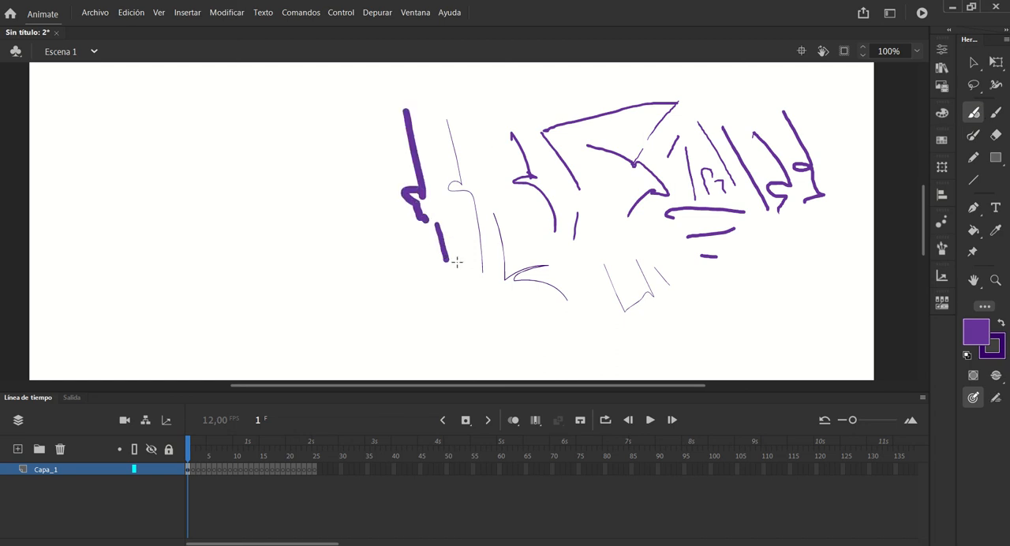
pyautogui.click(974, 398)
pyautogui.moveTo(460, 317)
pyautogui.mouseDown()
pyautogui.moveTo(455, 261)
pyautogui.moveTo(481, 288)
pyautogui.moveTo(579, 296)
pyautogui.moveTo(562, 329)
pyautogui.moveTo(539, 338)
pyautogui.moveTo(493, 322)
pyautogui.moveTo(469, 360)
pyautogui.moveTo(398, 372)
pyautogui.mouseUp()
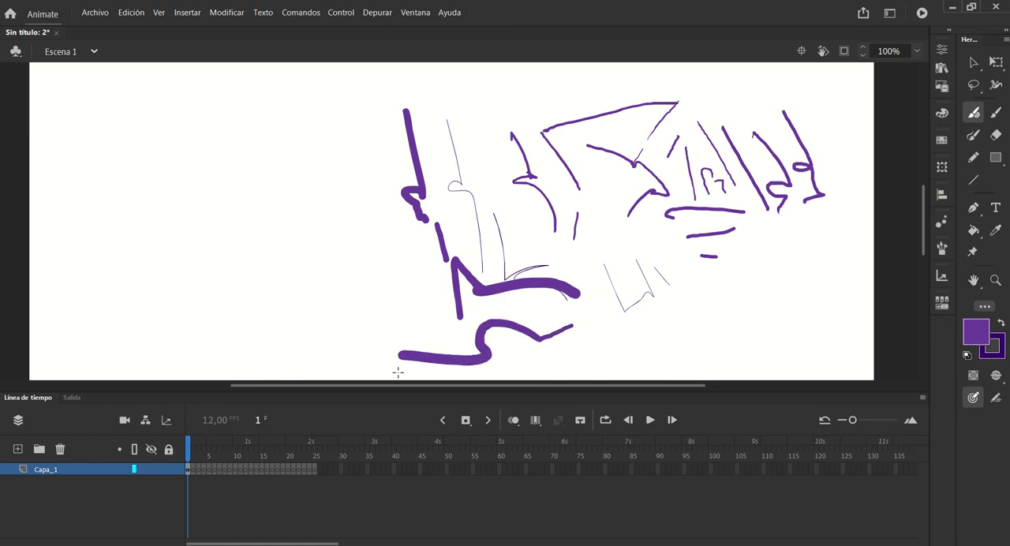
pyautogui.moveTo(403, 320)
pyautogui.mouseDown()
pyautogui.moveTo(389, 232)
pyautogui.moveTo(333, 270)
pyautogui.moveTo(284, 280)
pyautogui.mouseUp()
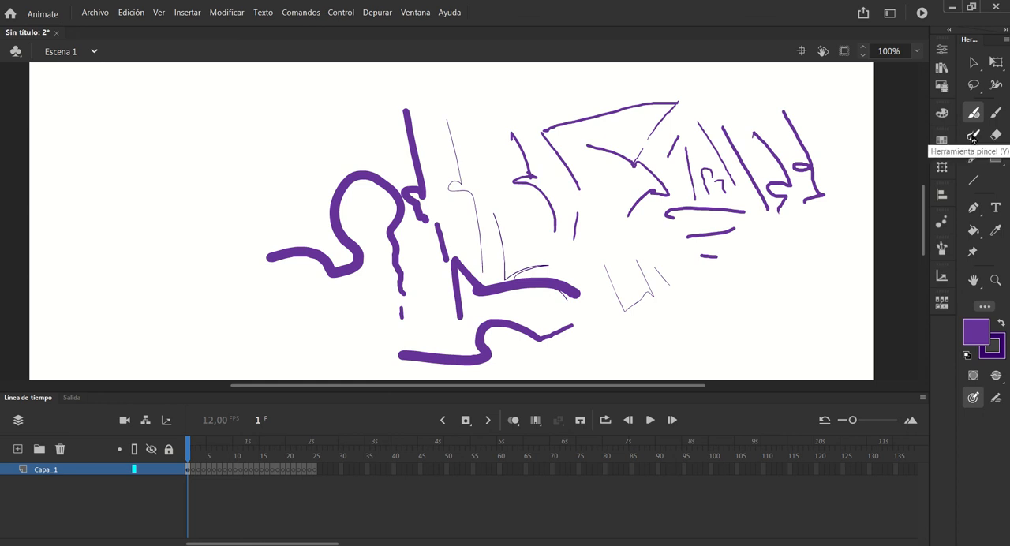
# Draw a thin diagonal line with the Brush tool at the lower right and a Classic Brush curve at the upper left
pyautogui.click(974, 138)
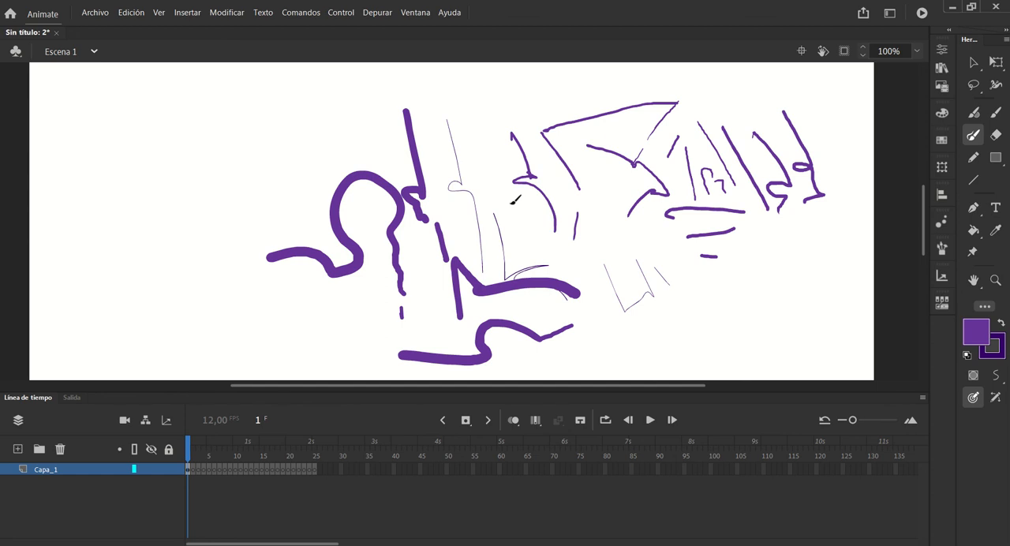
pyautogui.moveTo(816, 274); pyautogui.dragTo(686, 334)
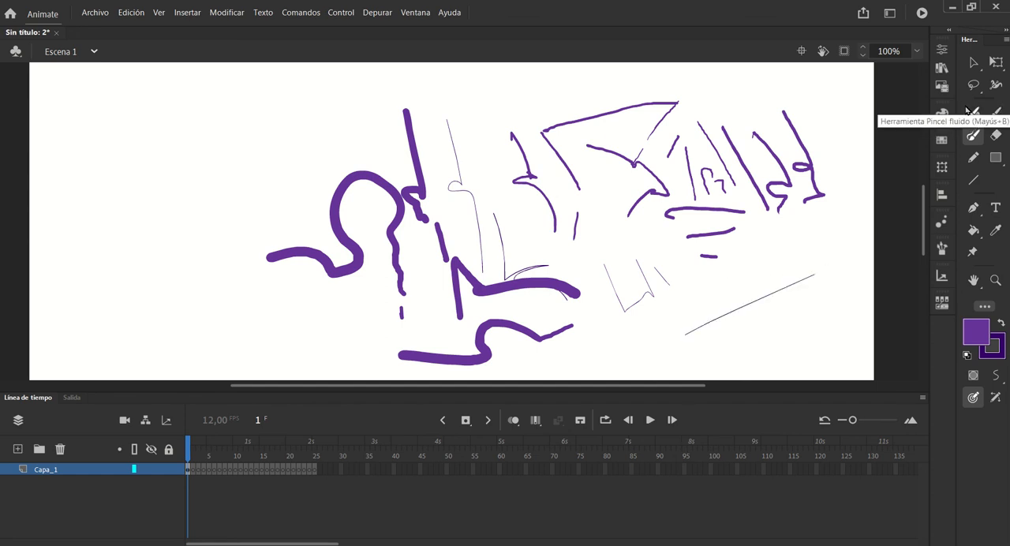
pyautogui.click(996, 112)
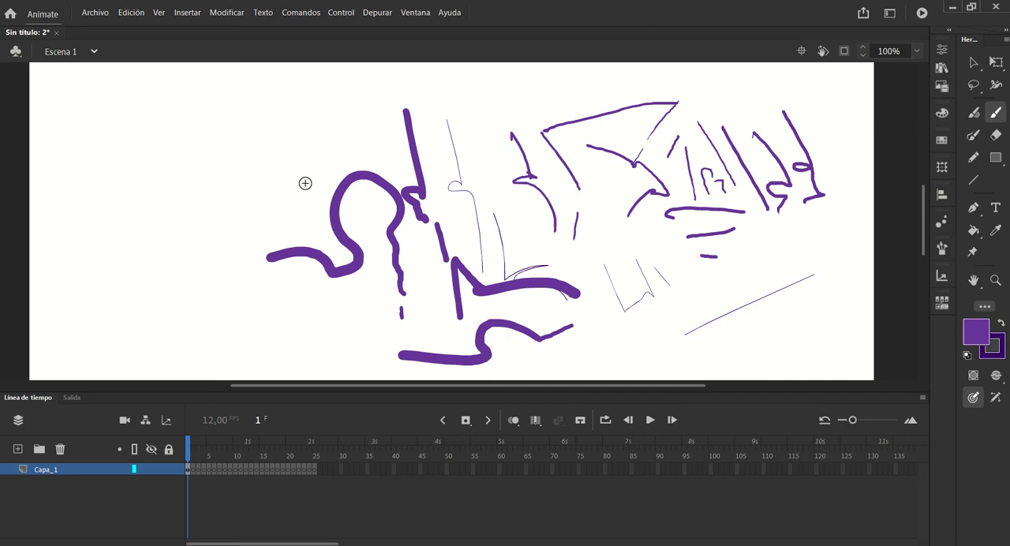
pyautogui.moveTo(297, 137); pyautogui.dragTo(194, 198)
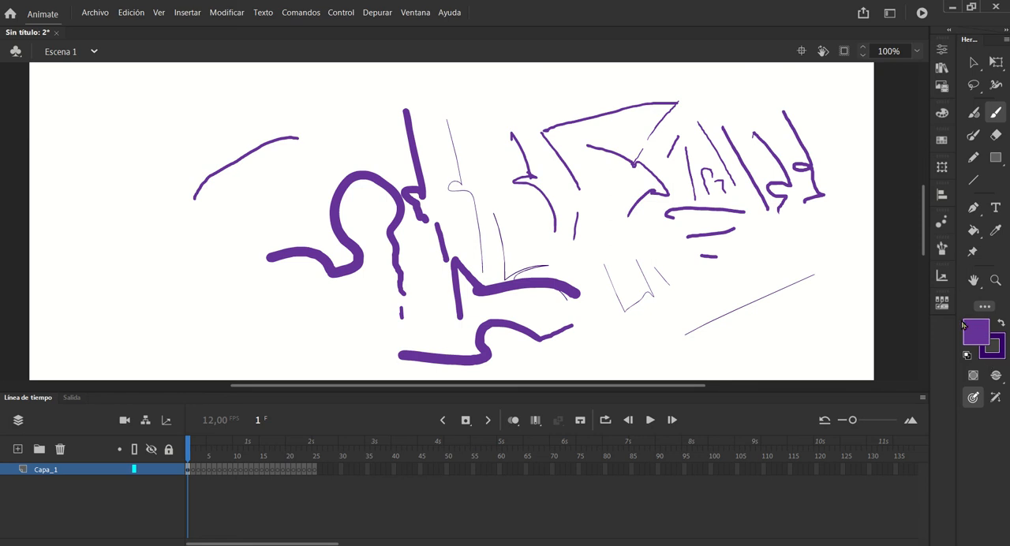
# Set the fill colour to blue #0066FF and draw a small hatched rectangle with the Classic Brush above the thin vertical line
pyautogui.click(981, 358)
pyautogui.click(981, 357)
pyautogui.click(982, 357)
pyautogui.click(972, 333)
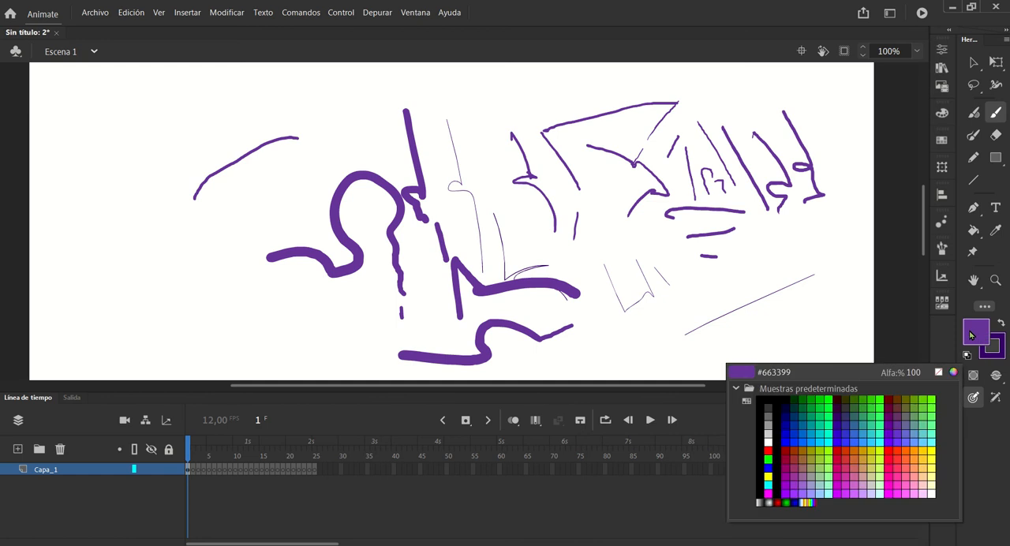
pyautogui.click(914, 427)
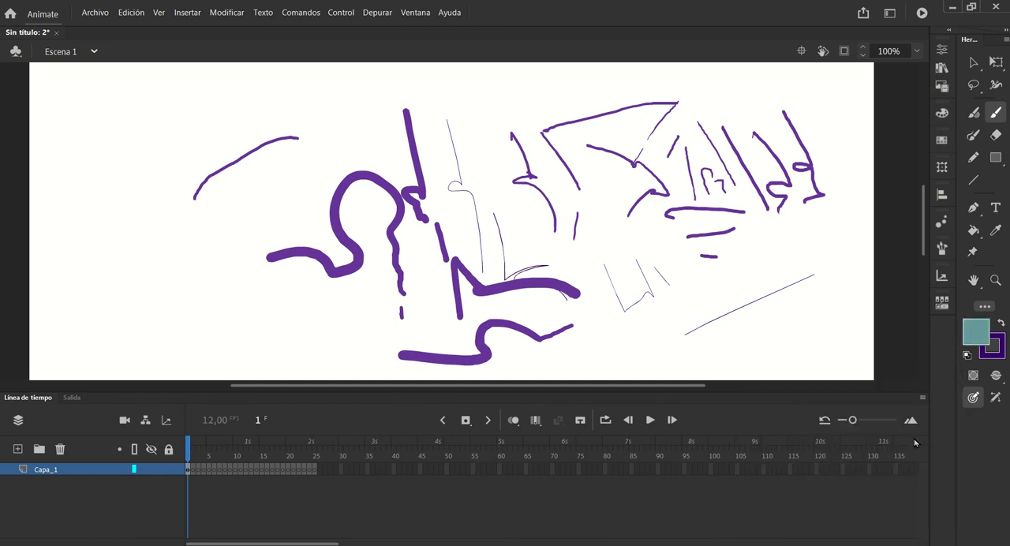
pyautogui.click(971, 341)
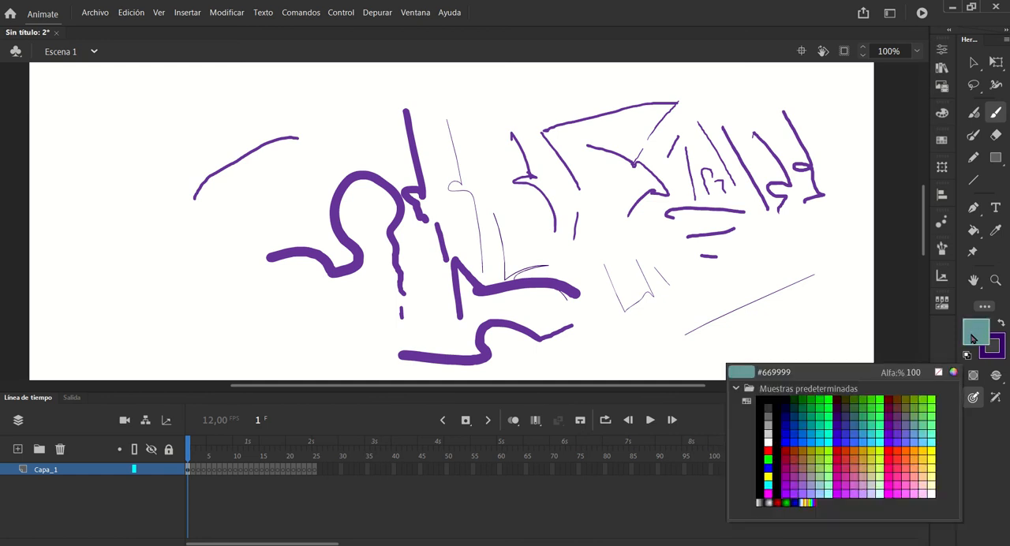
pyautogui.click(796, 430)
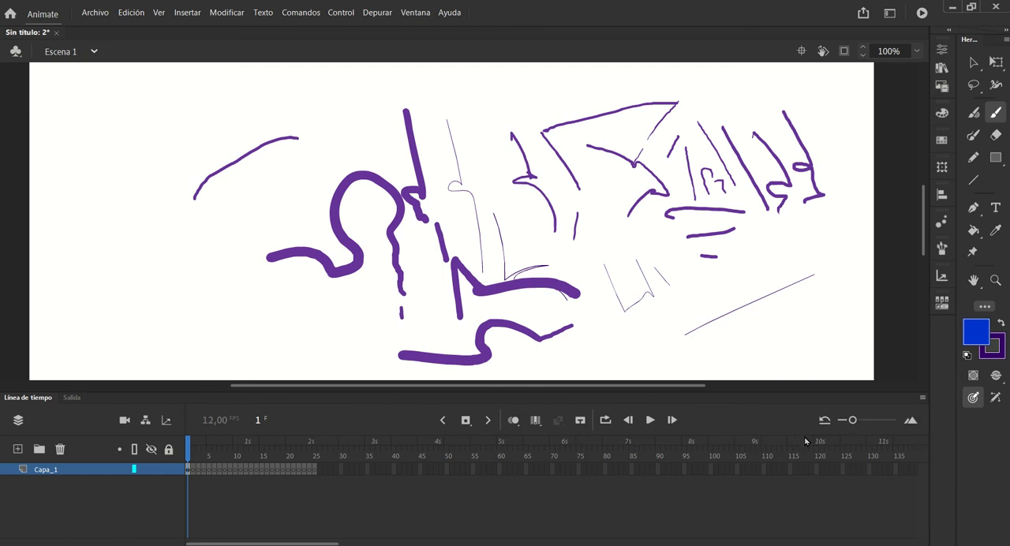
pyautogui.click(979, 333)
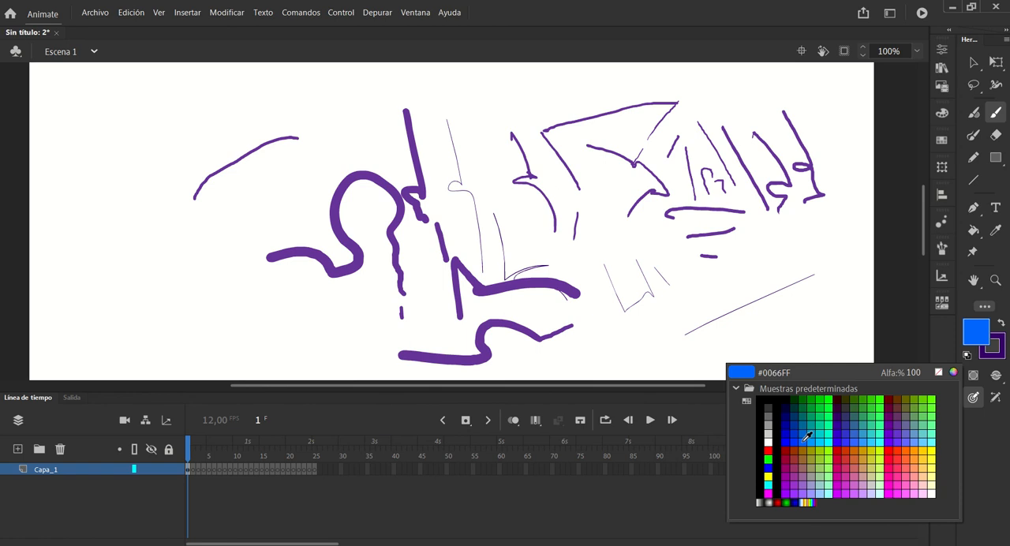
pyautogui.click(806, 437)
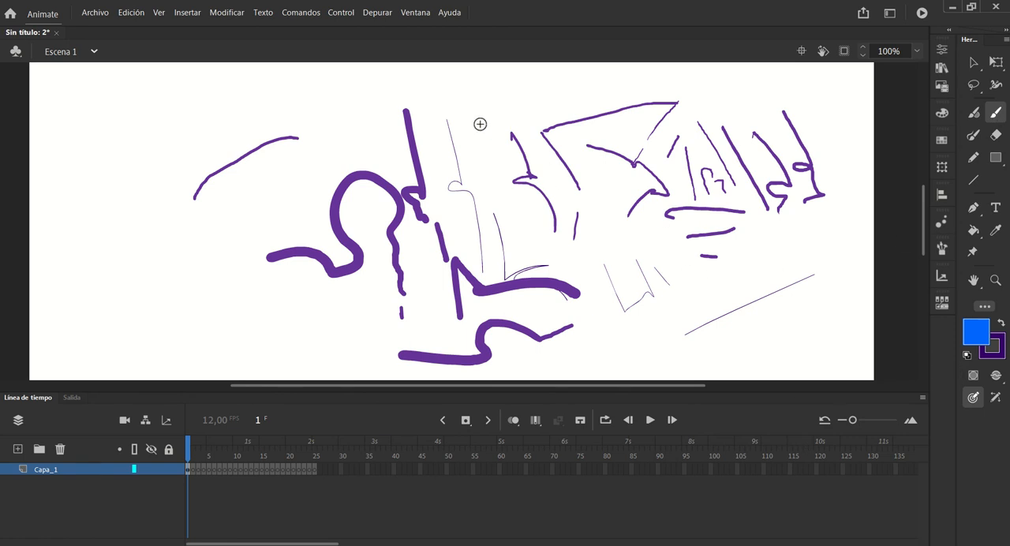
pyautogui.moveTo(471, 101)
pyautogui.mouseDown()
pyautogui.moveTo(487, 138)
pyautogui.moveTo(460, 142)
pyautogui.moveTo(443, 103)
pyautogui.moveTo(465, 94)
pyautogui.moveTo(480, 136)
pyautogui.moveTo(464, 100)
pyautogui.moveTo(473, 114)
pyautogui.moveTo(465, 105)
pyautogui.moveTo(475, 135)
pyautogui.mouseUp()
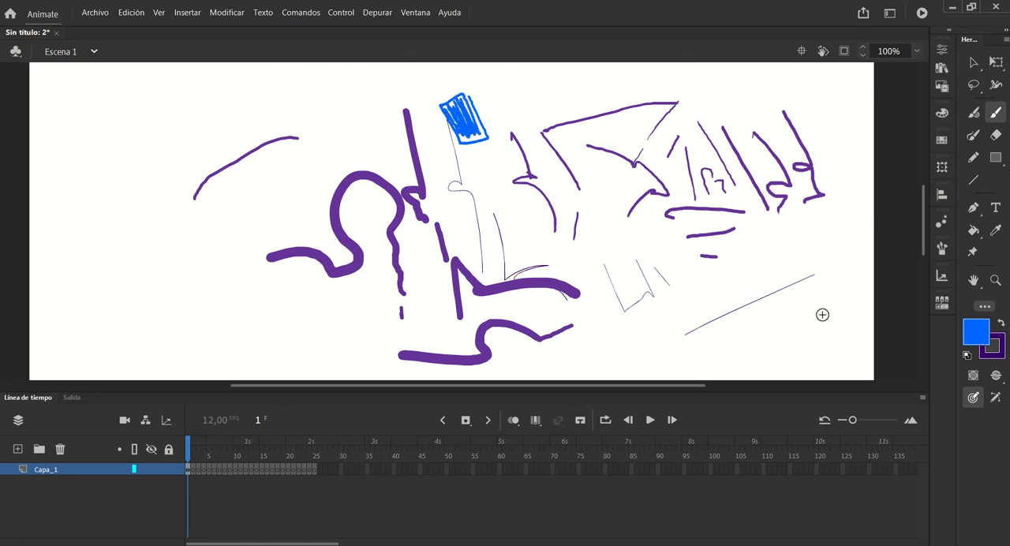
# Draw a looping curve and a dense zigzag hatch with the Brush tool beside the thin diagonal line
pyautogui.click(973, 135)
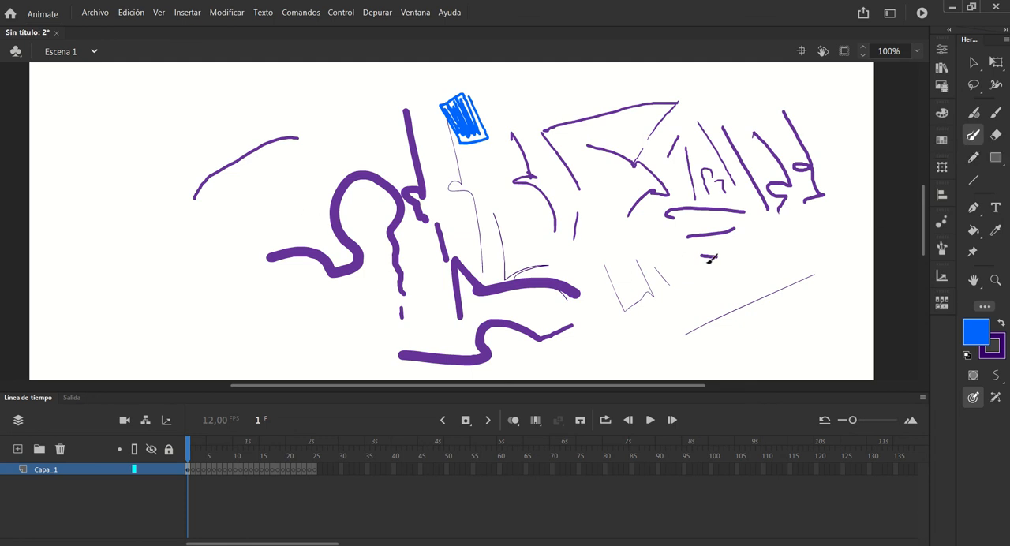
pyautogui.moveTo(685, 289)
pyautogui.mouseDown()
pyautogui.moveTo(670, 323)
pyautogui.moveTo(652, 325)
pyautogui.mouseUp()
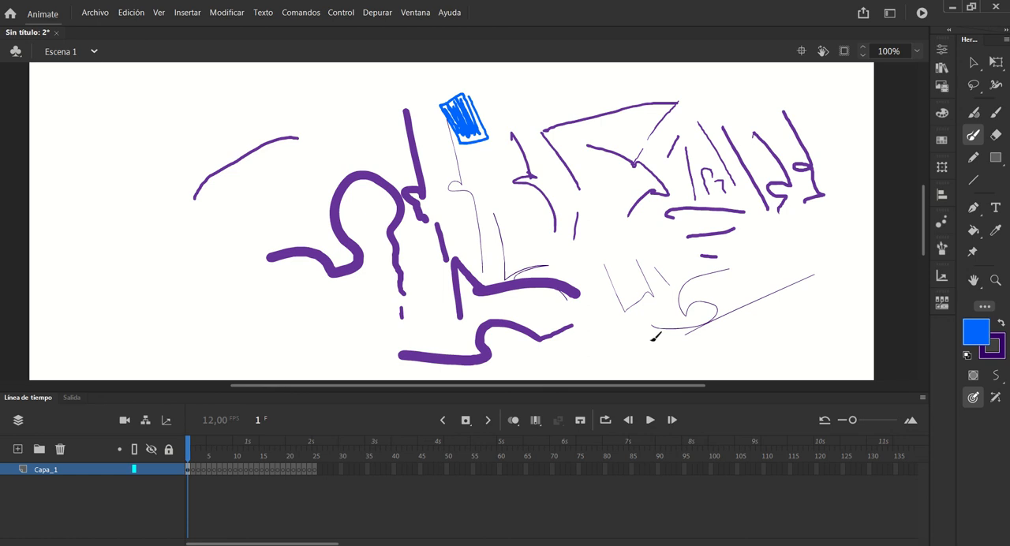
pyautogui.moveTo(734, 270)
pyautogui.mouseDown()
pyautogui.moveTo(729, 289)
pyautogui.moveTo(720, 271)
pyautogui.moveTo(701, 286)
pyautogui.mouseUp()
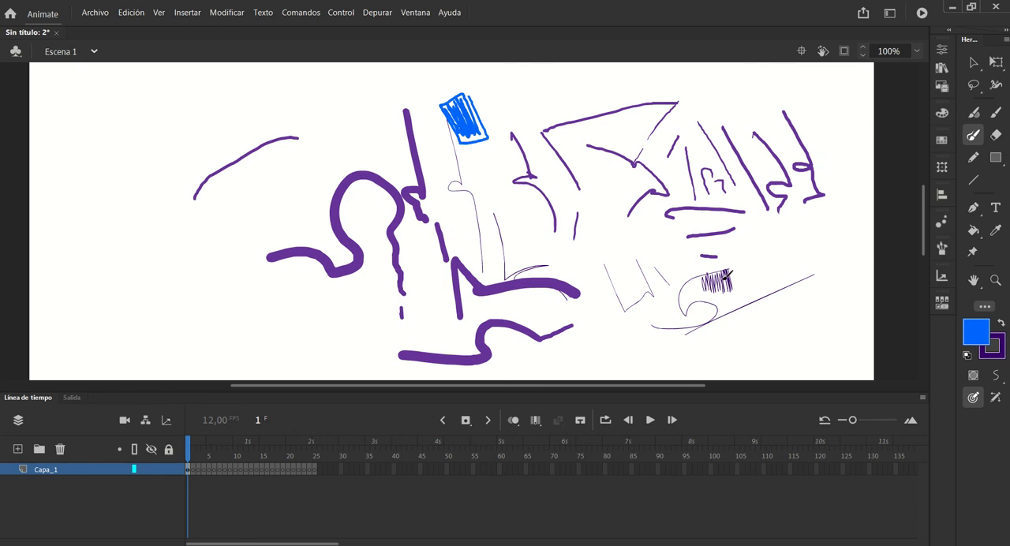
# Inspect the anchor points along the thick purple stroke with the Pen tool at 400% zoom
pyautogui.click(974, 207)
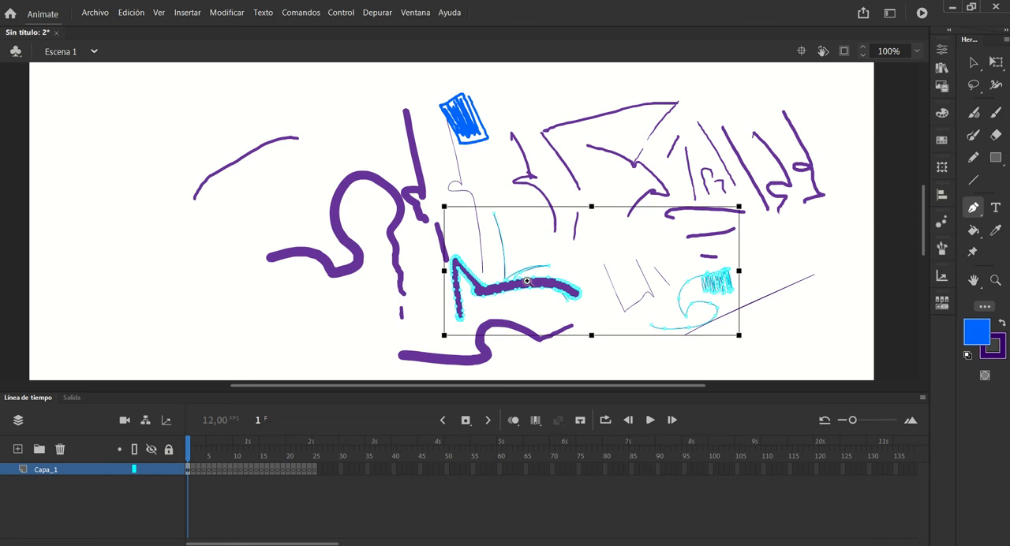
pyautogui.click(528, 289)
pyautogui.click(587, 268)
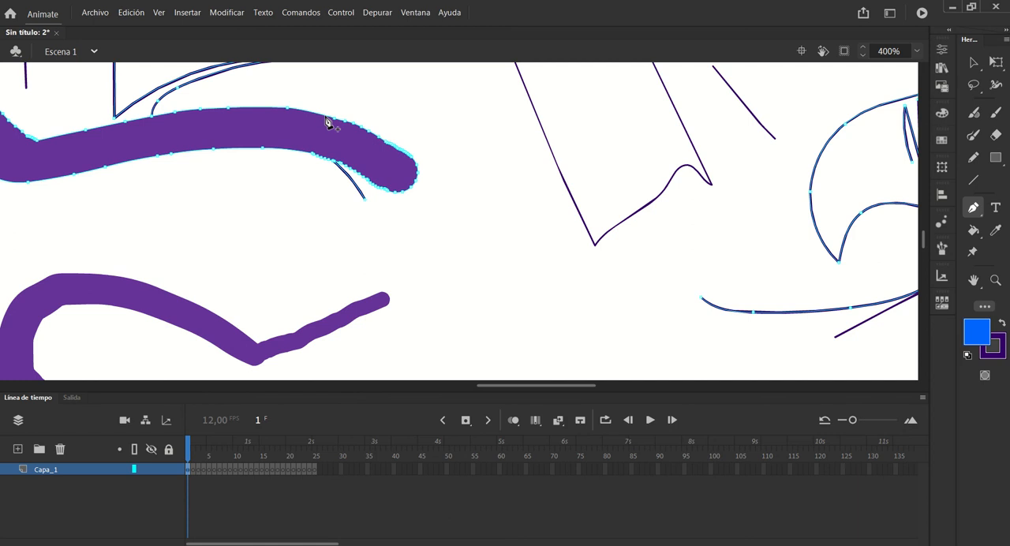
# Reshape the thick purple stroke with the Selection tool, denting its upper edge and pulling pointed spikes out of its right end
pyautogui.press('v')
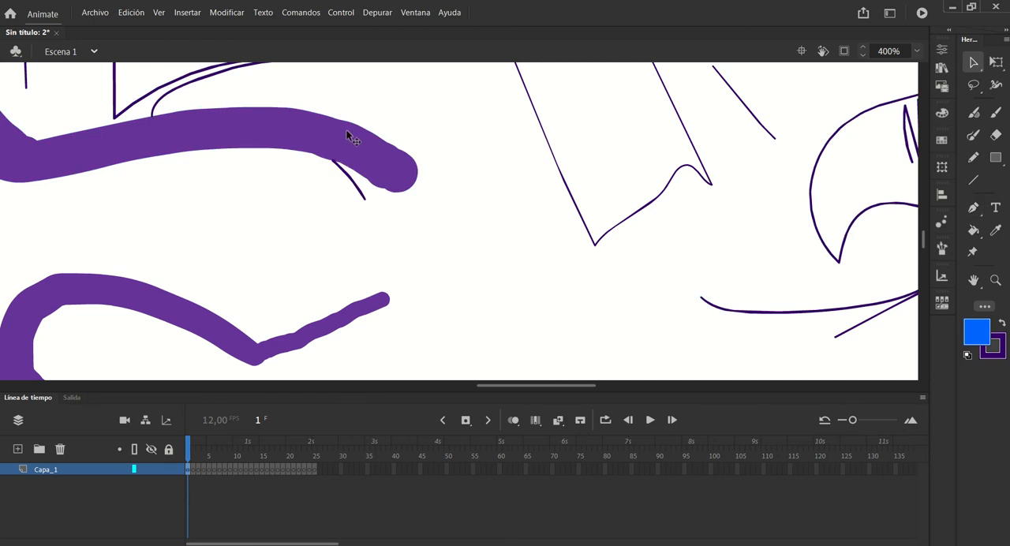
pyautogui.moveTo(333, 127)
pyautogui.mouseDown()
pyautogui.moveTo(339, 118)
pyautogui.moveTo(288, 123)
pyautogui.mouseUp()
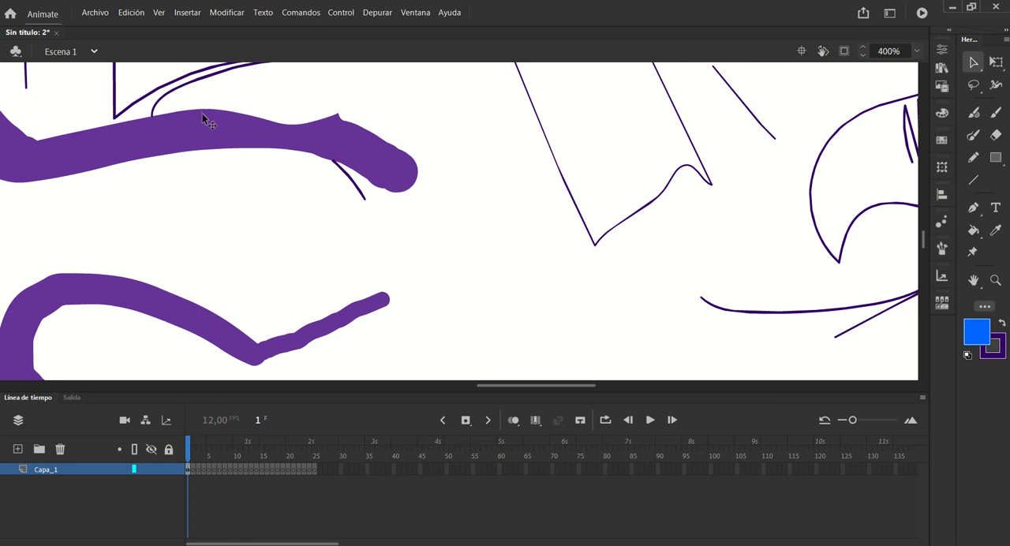
pyautogui.moveTo(202, 113)
pyautogui.mouseDown()
pyautogui.moveTo(202, 128)
pyautogui.moveTo(155, 134)
pyautogui.mouseUp()
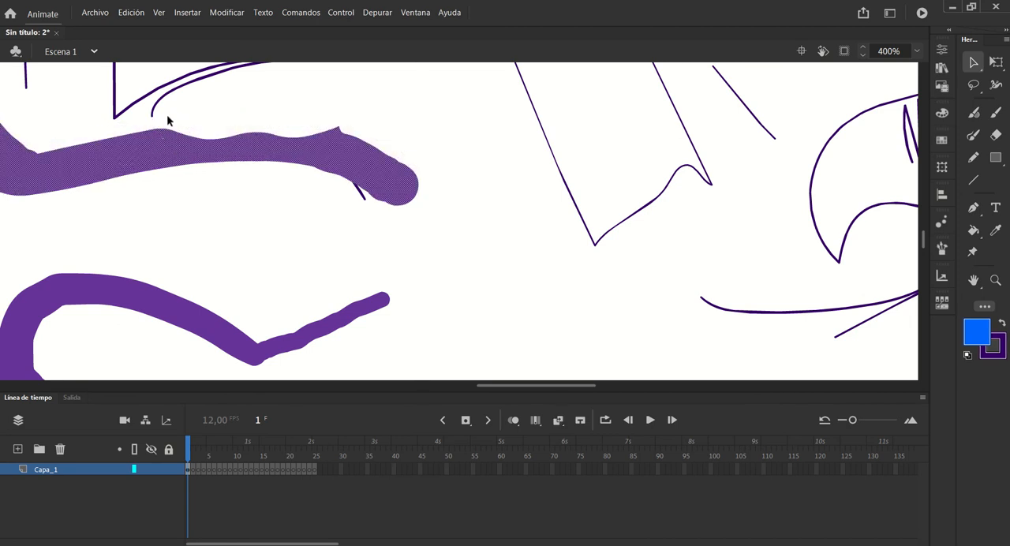
pyautogui.click(162, 116)
pyautogui.moveTo(160, 142); pyautogui.dragTo(162, 144)
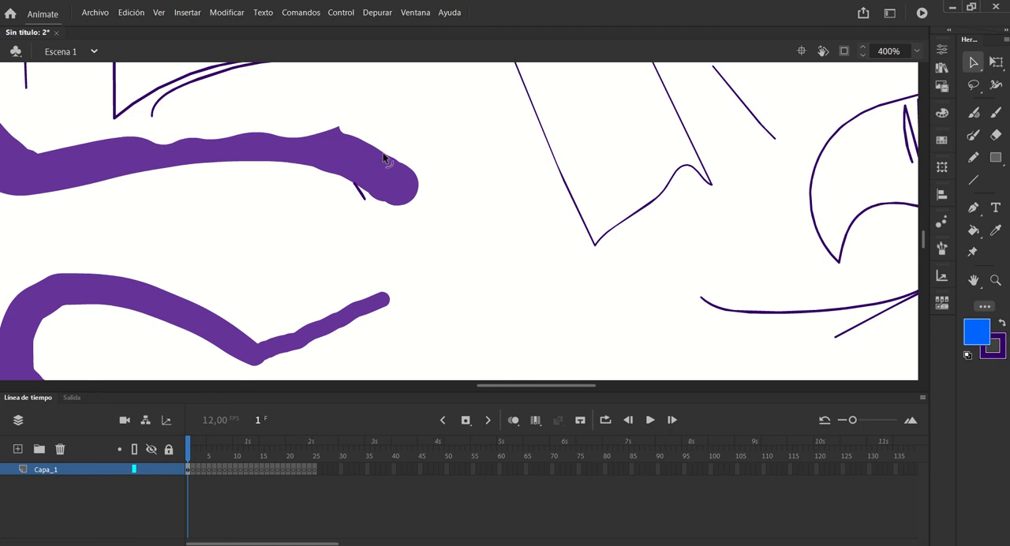
pyautogui.moveTo(373, 156)
pyautogui.mouseDown()
pyautogui.moveTo(373, 165)
pyautogui.moveTo(396, 149)
pyautogui.moveTo(400, 127)
pyautogui.moveTo(390, 138)
pyautogui.mouseUp()
pyautogui.moveTo(418, 178)
pyautogui.mouseDown()
pyautogui.moveTo(450, 170)
pyautogui.moveTo(451, 188)
pyautogui.mouseUp()
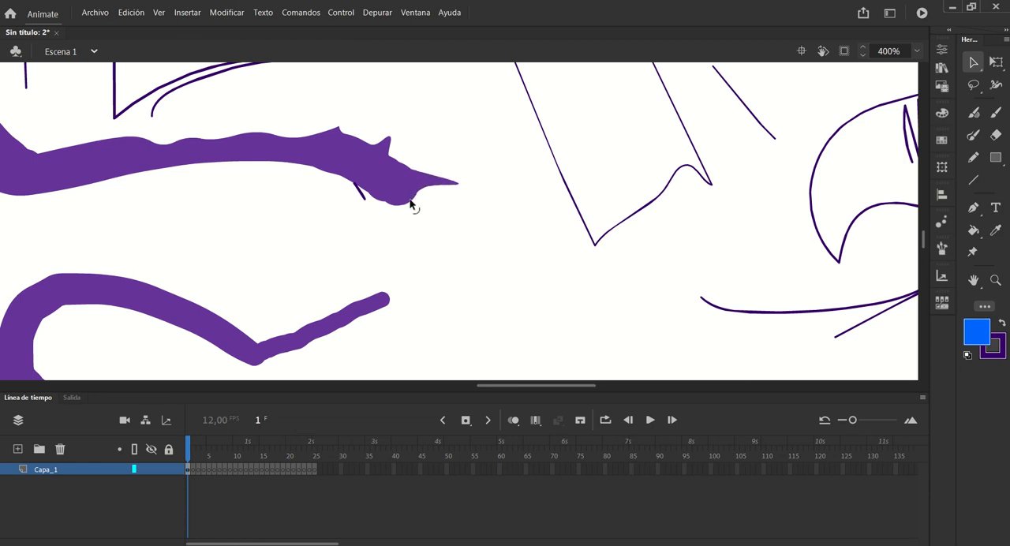
pyautogui.moveTo(441, 238); pyautogui.dragTo(446, 253)
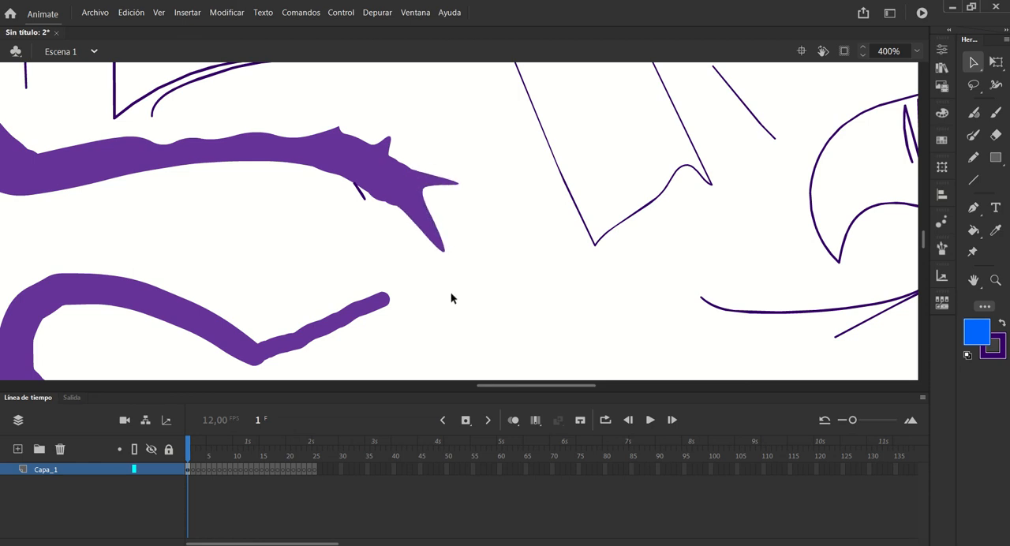
# Inspect the anchor points of the looping Brush stroke and its zigzag hatch with the Pen tool
pyautogui.click(975, 139)
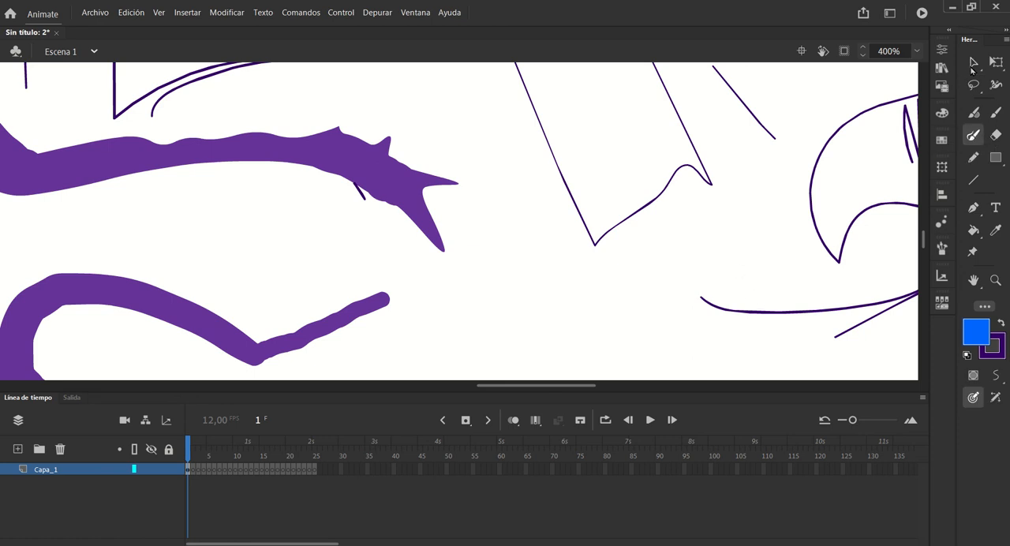
pyautogui.click(975, 64)
pyautogui.click(975, 208)
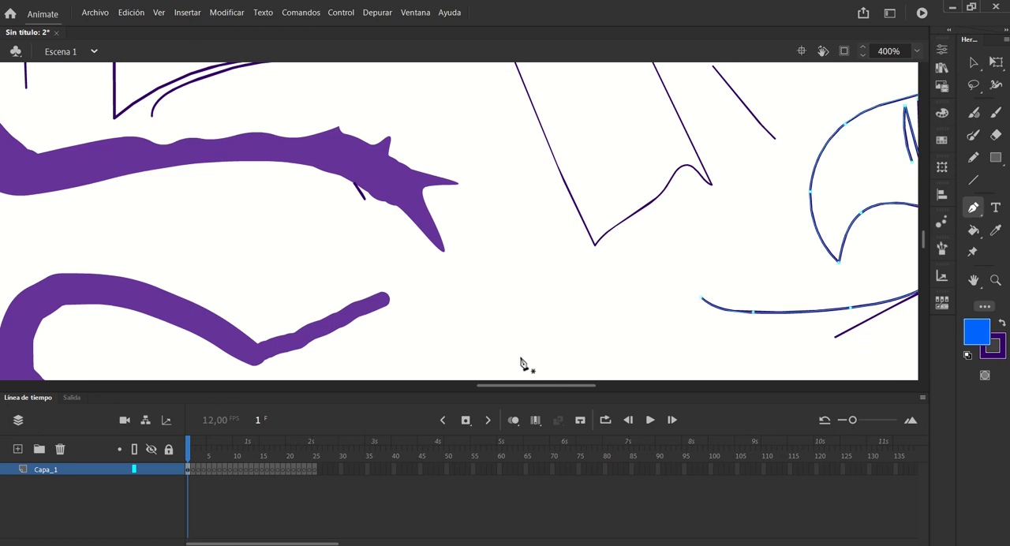
pyautogui.moveTo(532, 386); pyautogui.dragTo(570, 390)
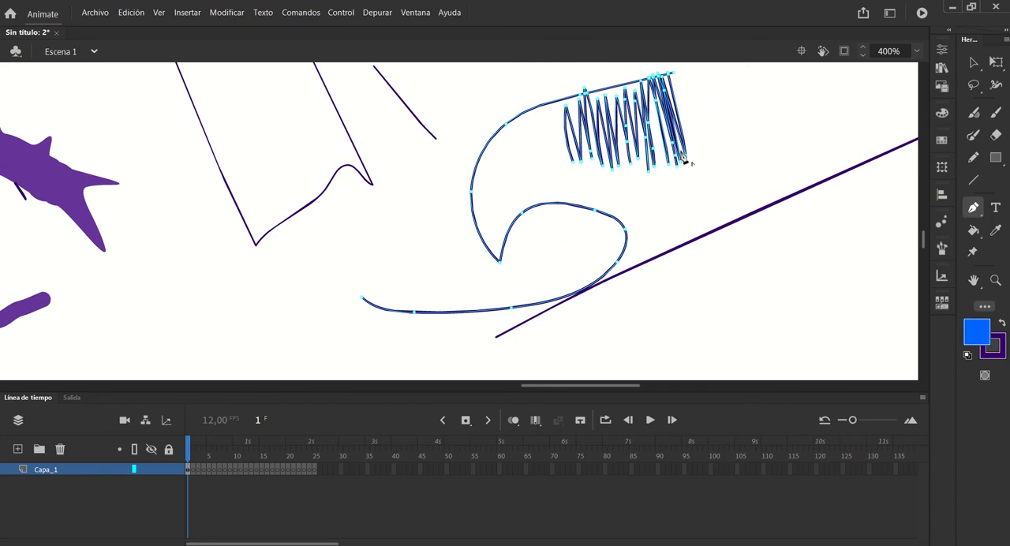
# Reshape the looping thin line with the Selection tool, denting its upper curve, stretching both sides outward and moving its corner point
pyautogui.click(973, 62)
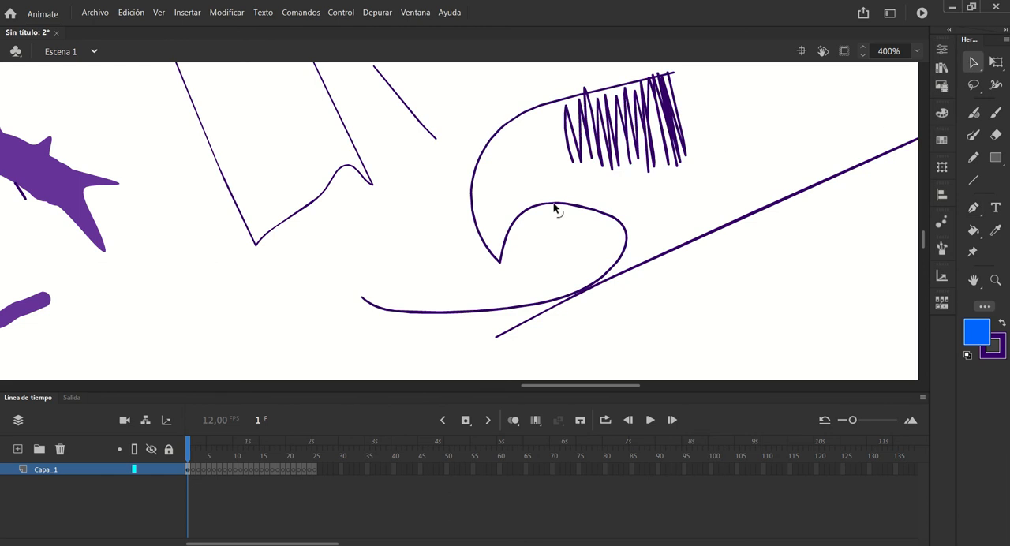
pyautogui.moveTo(554, 209)
pyautogui.mouseDown()
pyautogui.moveTo(560, 242)
pyautogui.moveTo(561, 219)
pyautogui.moveTo(616, 194)
pyautogui.moveTo(537, 162)
pyautogui.moveTo(528, 135)
pyautogui.moveTo(556, 209)
pyautogui.moveTo(554, 242)
pyautogui.mouseUp()
pyautogui.moveTo(626, 248)
pyautogui.mouseDown()
pyautogui.moveTo(706, 219)
pyautogui.moveTo(624, 229)
pyautogui.moveTo(659, 187)
pyautogui.moveTo(691, 195)
pyautogui.moveTo(720, 178)
pyautogui.mouseUp()
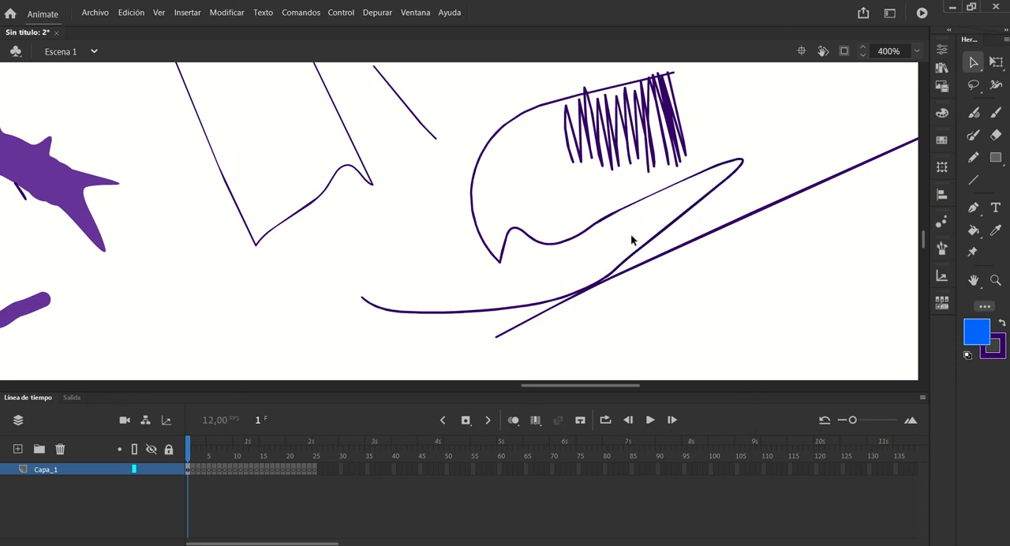
pyautogui.moveTo(475, 223); pyautogui.dragTo(350, 239)
pyautogui.moveTo(500, 268)
pyautogui.mouseDown()
pyautogui.moveTo(463, 266)
pyautogui.moveTo(461, 229)
pyautogui.moveTo(472, 273)
pyautogui.moveTo(463, 287)
pyautogui.moveTo(476, 215)
pyautogui.moveTo(462, 283)
pyautogui.moveTo(502, 270)
pyautogui.moveTo(473, 224)
pyautogui.moveTo(505, 195)
pyautogui.moveTo(473, 219)
pyautogui.moveTo(476, 271)
pyautogui.moveTo(474, 255)
pyautogui.mouseUp()
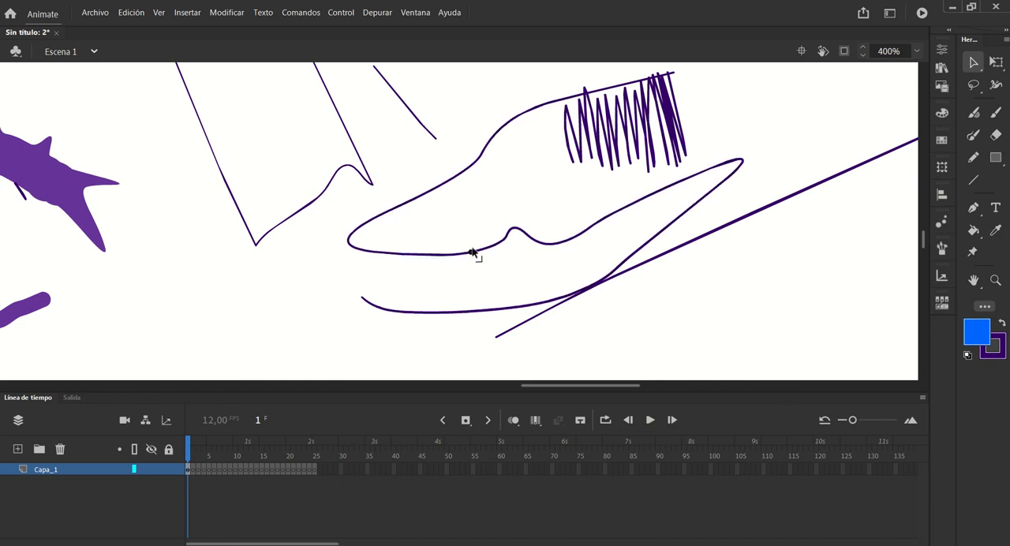
# Paint a small blue blob with the Classic Brush beside the spiked purple stroke and show its anchor points with the Pen tool
pyautogui.click(996, 112)
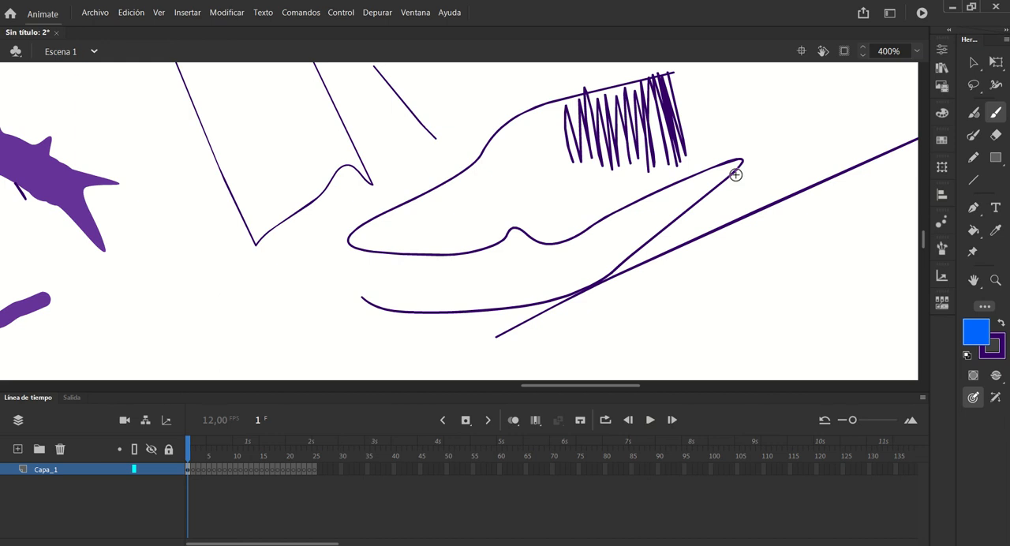
pyautogui.moveTo(203, 232)
pyautogui.mouseDown()
pyautogui.moveTo(181, 254)
pyautogui.moveTo(175, 240)
pyautogui.moveTo(209, 237)
pyautogui.mouseUp()
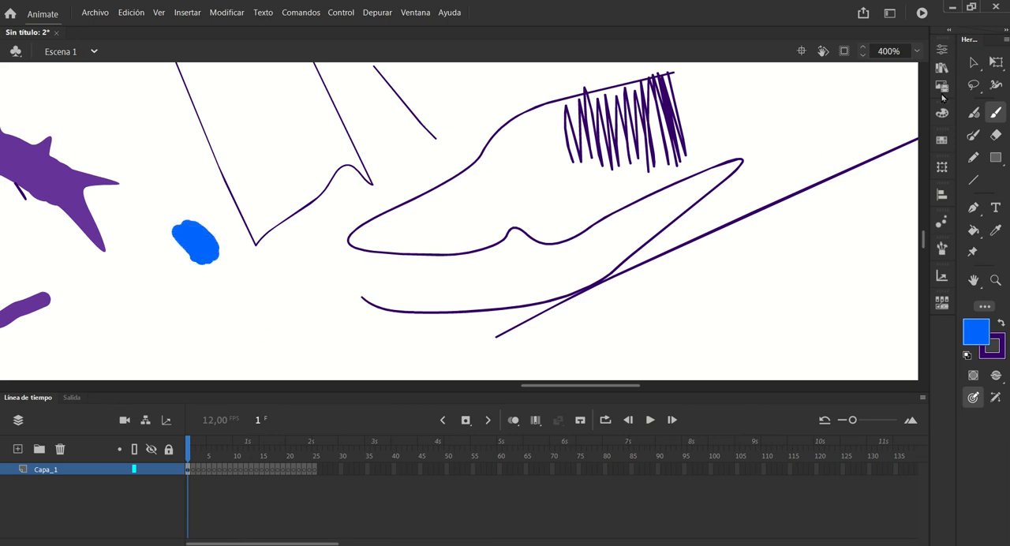
pyautogui.click(974, 208)
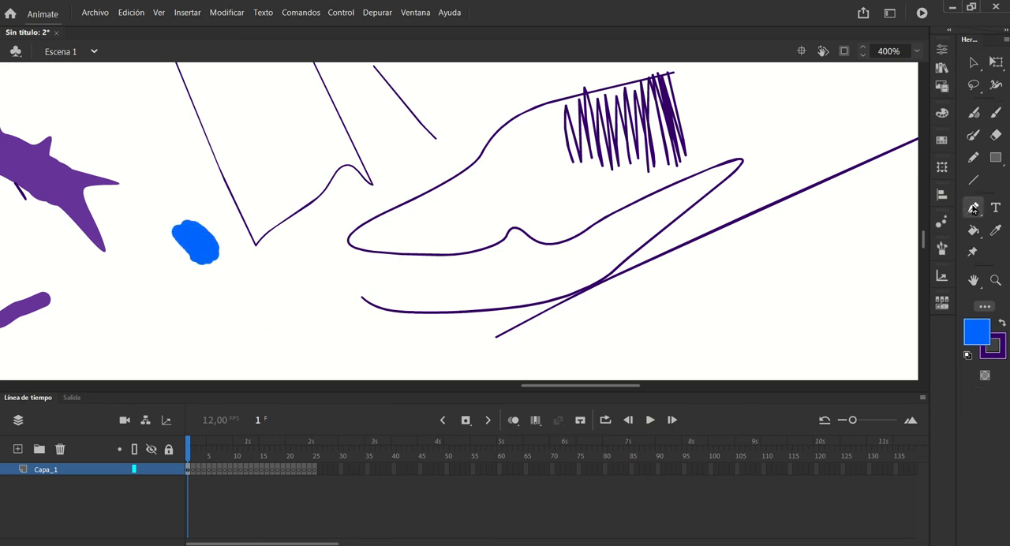
pyautogui.click(197, 266)
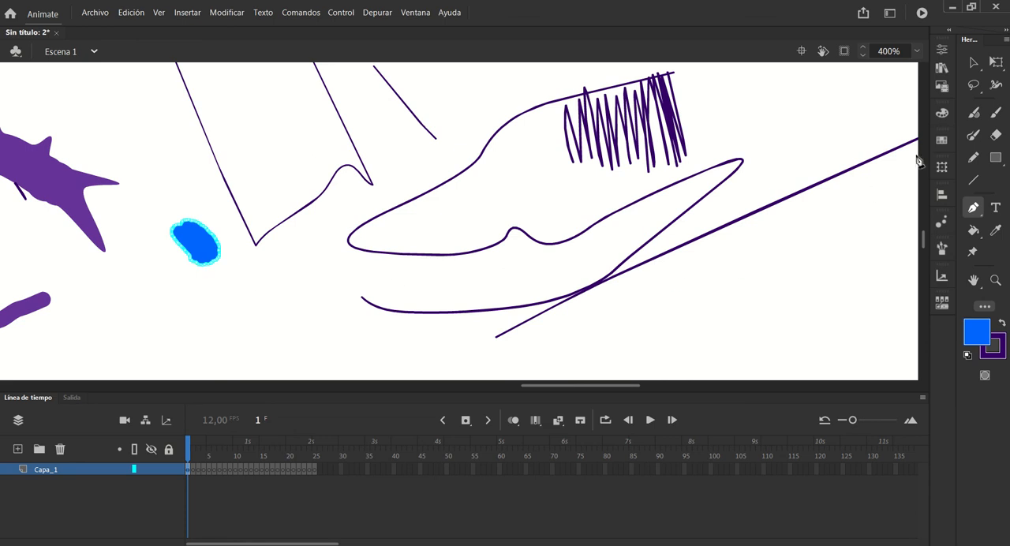
# Activate the Fluid Brush and review its size, stabilizer, curve smoothing, roundness and pressure options
pyautogui.click(974, 114)
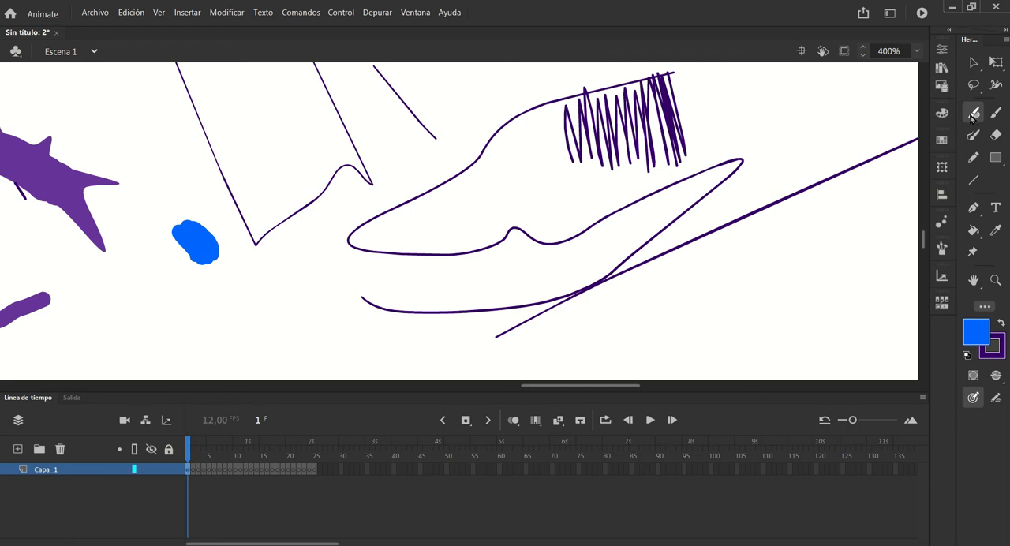
pyautogui.click(941, 49)
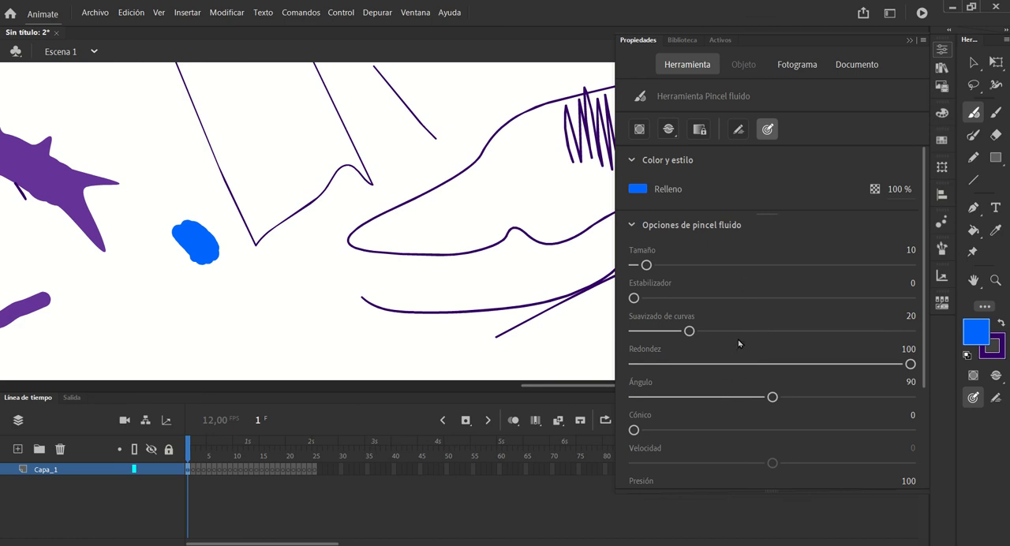
pyautogui.click(910, 41)
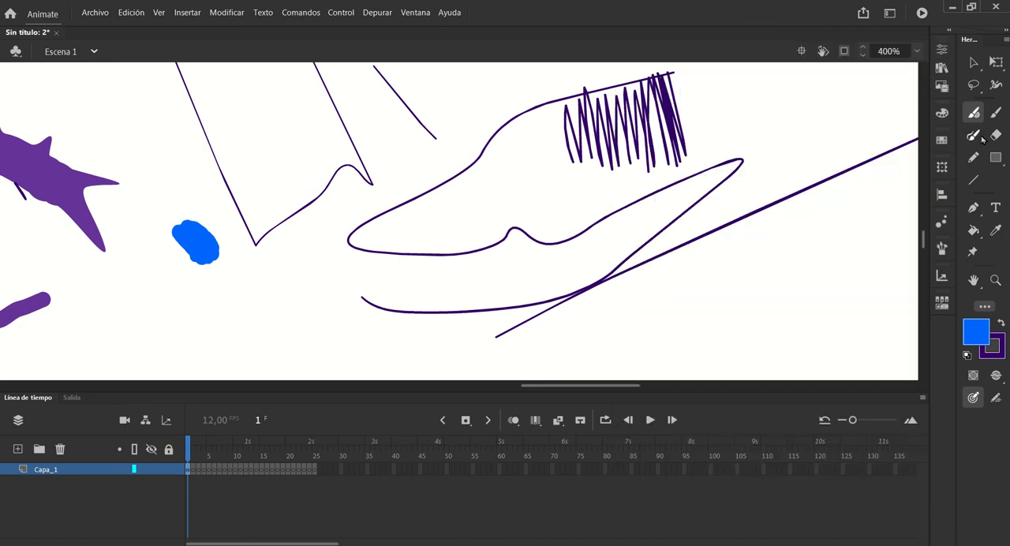
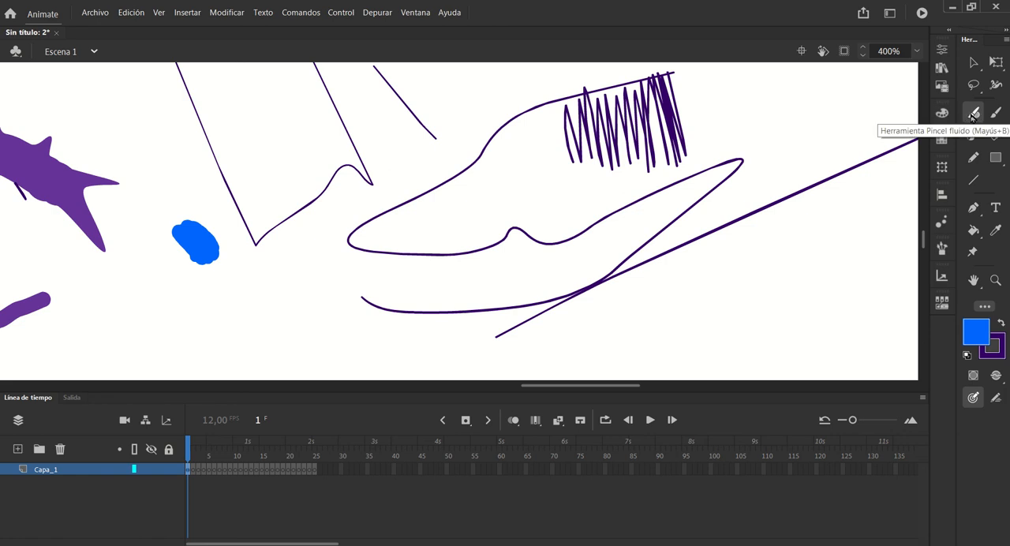
# Paint thick, overlapping blue Fluid Brush strokes across the thin purple lines on the canvas
pyautogui.moveTo(759, 102)
pyautogui.mouseDown()
pyautogui.moveTo(810, 210)
pyautogui.moveTo(801, 229)
pyautogui.moveTo(764, 246)
pyautogui.mouseUp()
pyautogui.moveTo(762, 115)
pyautogui.mouseDown()
pyautogui.moveTo(710, 254)
pyautogui.moveTo(434, 244)
pyautogui.moveTo(236, 205)
pyautogui.moveTo(738, 135)
pyautogui.mouseUp()
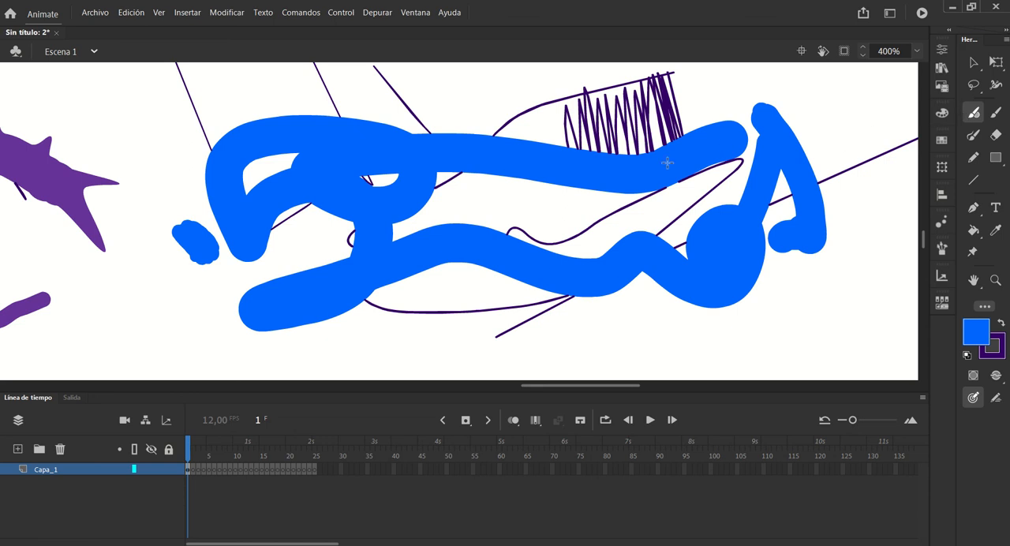
pyautogui.moveTo(650, 203)
pyautogui.mouseDown()
pyautogui.moveTo(595, 188)
pyautogui.moveTo(171, 237)
pyautogui.moveTo(45, 337)
pyautogui.mouseUp()
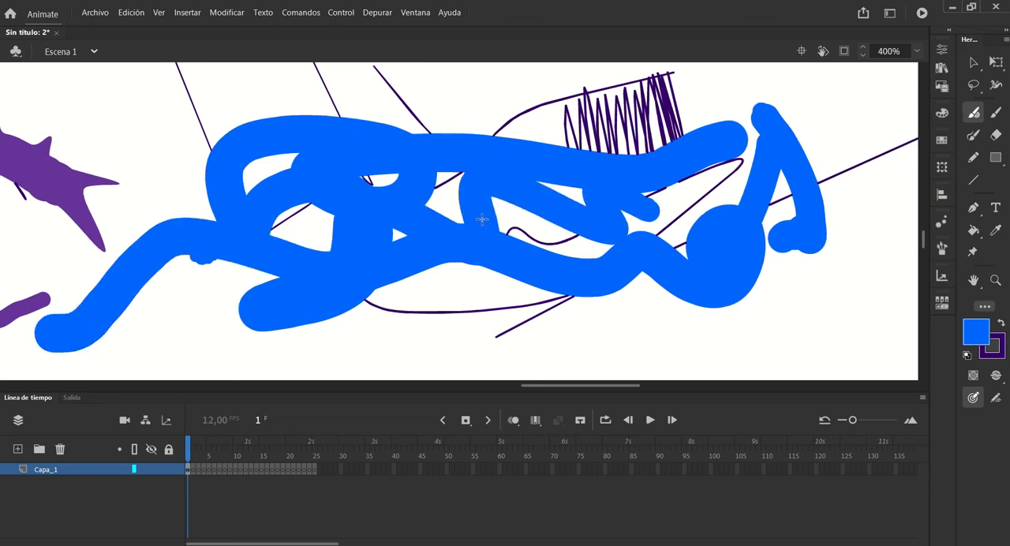
pyautogui.moveTo(489, 298)
pyautogui.mouseDown()
pyautogui.moveTo(469, 323)
pyautogui.moveTo(419, 274)
pyautogui.moveTo(710, 185)
pyautogui.moveTo(780, 124)
pyautogui.mouseUp()
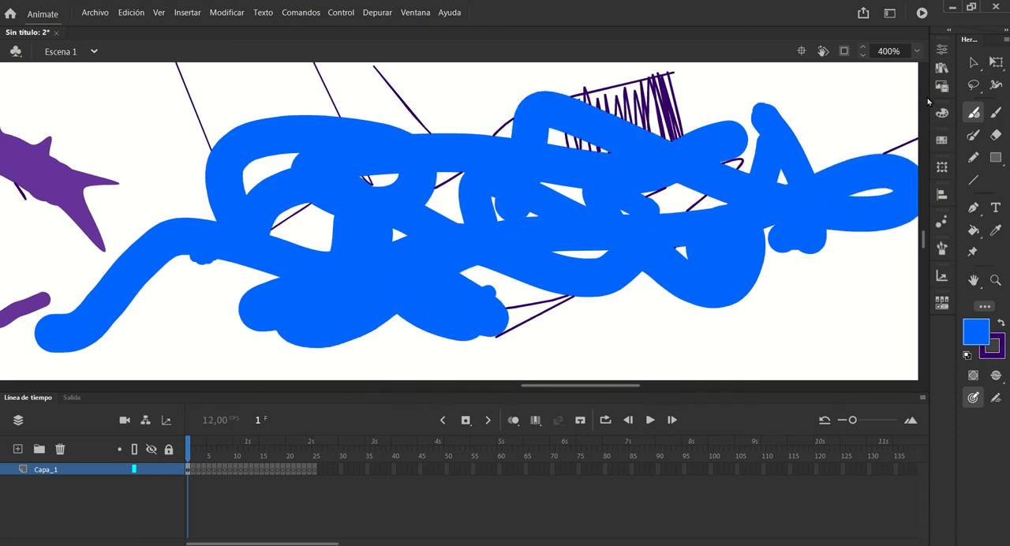
# Paint thinner blue looping and zigzag strokes with the Classic Brush along the top of the thick blue scribble
pyautogui.click(996, 115)
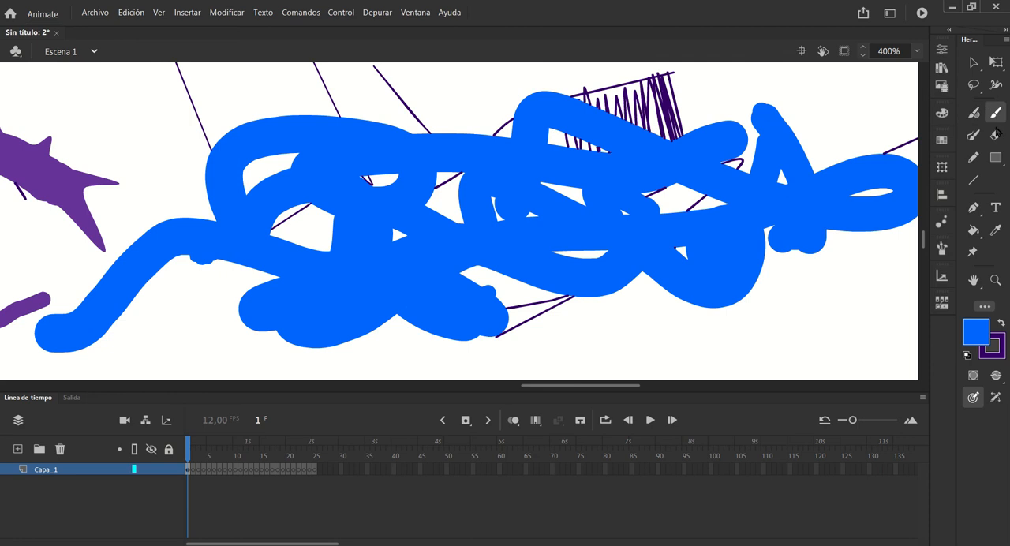
pyautogui.moveTo(709, 91)
pyautogui.mouseDown()
pyautogui.moveTo(634, 78)
pyautogui.moveTo(477, 116)
pyautogui.moveTo(406, 95)
pyautogui.moveTo(322, 139)
pyautogui.moveTo(226, 143)
pyautogui.moveTo(273, 96)
pyautogui.moveTo(236, 102)
pyautogui.moveTo(219, 89)
pyautogui.moveTo(149, 123)
pyautogui.moveTo(164, 135)
pyautogui.moveTo(136, 197)
pyautogui.moveTo(130, 111)
pyautogui.mouseUp()
pyautogui.moveTo(748, 84)
pyautogui.mouseDown()
pyautogui.moveTo(741, 101)
pyautogui.moveTo(868, 136)
pyautogui.moveTo(813, 132)
pyautogui.moveTo(797, 112)
pyautogui.moveTo(821, 110)
pyautogui.moveTo(808, 130)
pyautogui.moveTo(816, 142)
pyautogui.mouseUp()
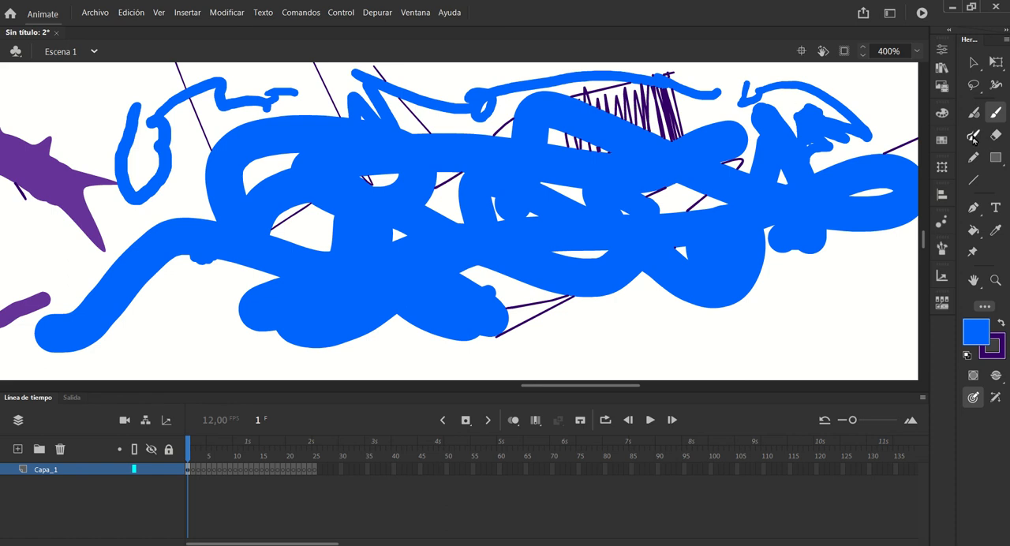
# Draw thin purple curved and looping strokes with the Brush tool below the thick blue scribble
pyautogui.click(973, 137)
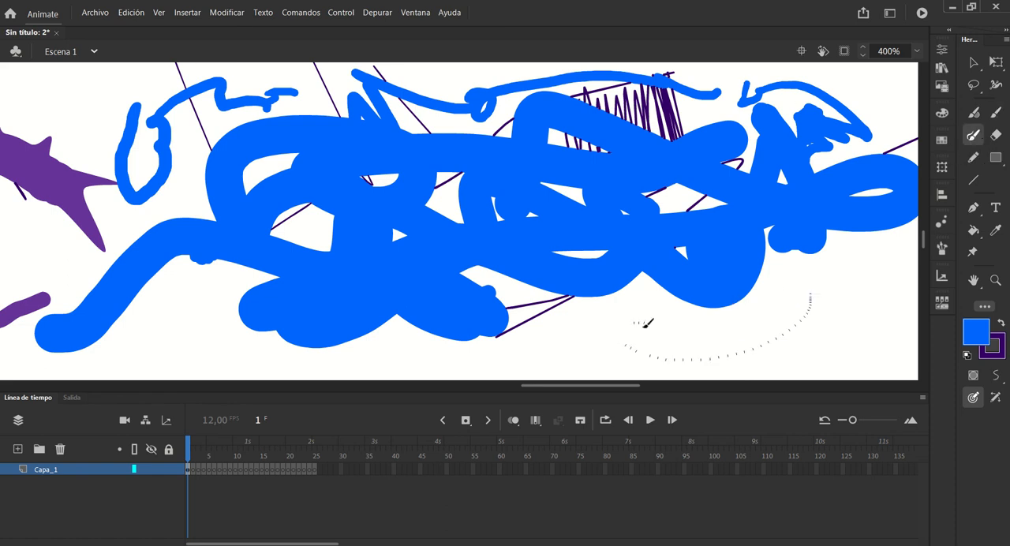
pyautogui.moveTo(645, 323)
pyautogui.mouseDown()
pyautogui.moveTo(500, 348)
pyautogui.moveTo(479, 365)
pyautogui.mouseUp()
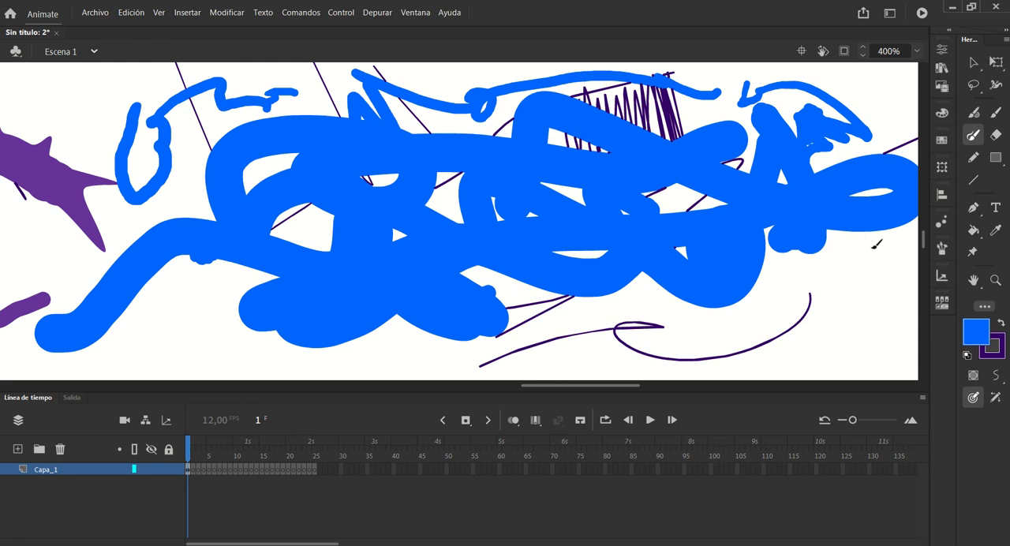
pyautogui.moveTo(874, 247)
pyautogui.mouseDown()
pyautogui.moveTo(857, 318)
pyautogui.moveTo(825, 330)
pyautogui.moveTo(754, 311)
pyautogui.moveTo(759, 332)
pyautogui.moveTo(671, 353)
pyautogui.moveTo(480, 297)
pyautogui.moveTo(470, 333)
pyautogui.moveTo(292, 320)
pyautogui.moveTo(162, 385)
pyautogui.mouseUp()
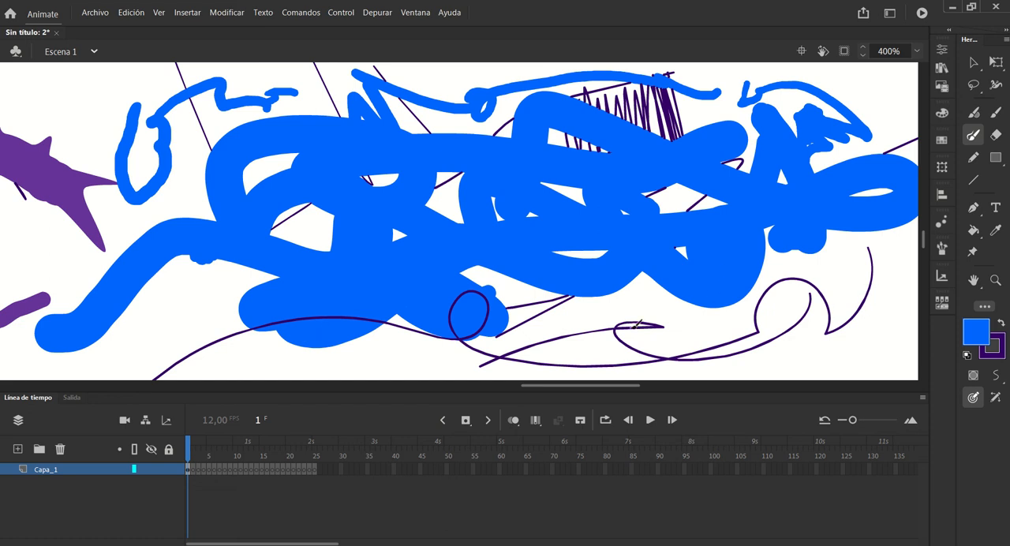
# Review the Brush tool's colour and style properties and the stroke style settings, including thickness and type
pyautogui.click(942, 52)
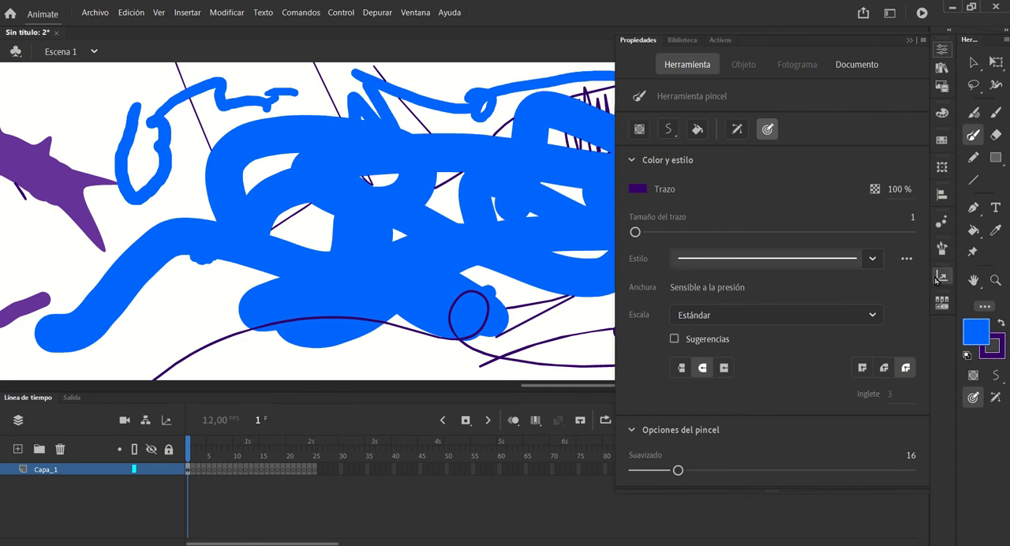
pyautogui.click(942, 49)
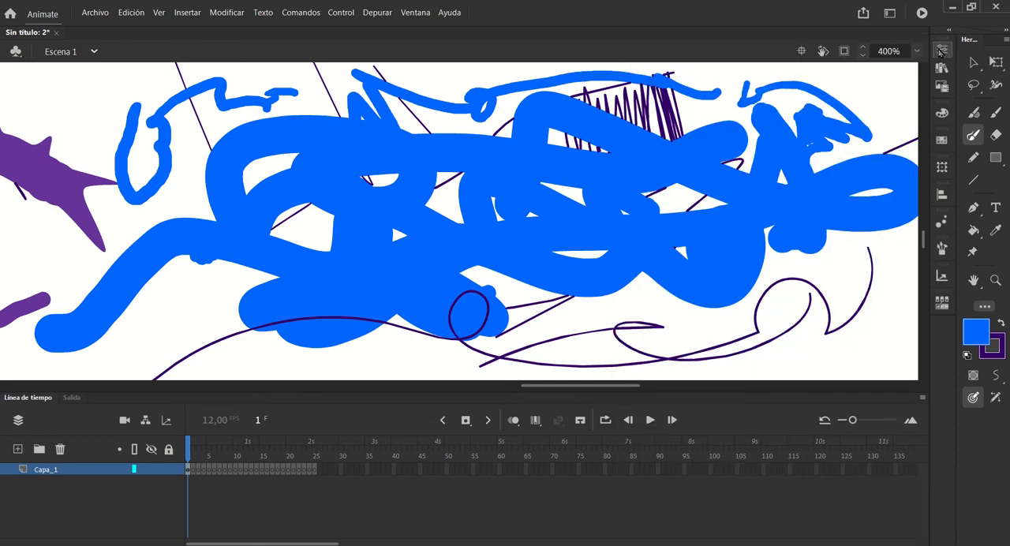
pyautogui.click(941, 50)
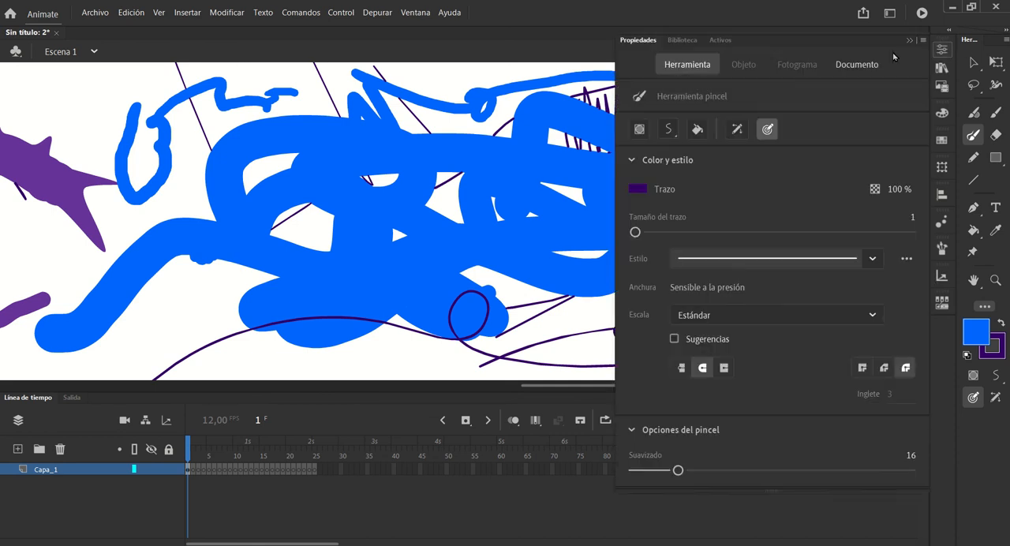
pyautogui.click(906, 260)
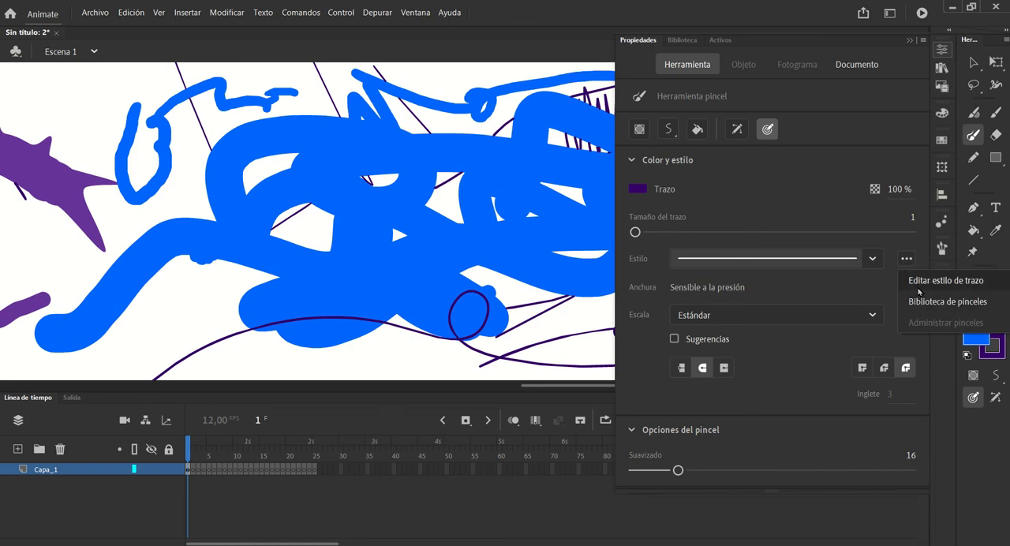
pyautogui.click(918, 283)
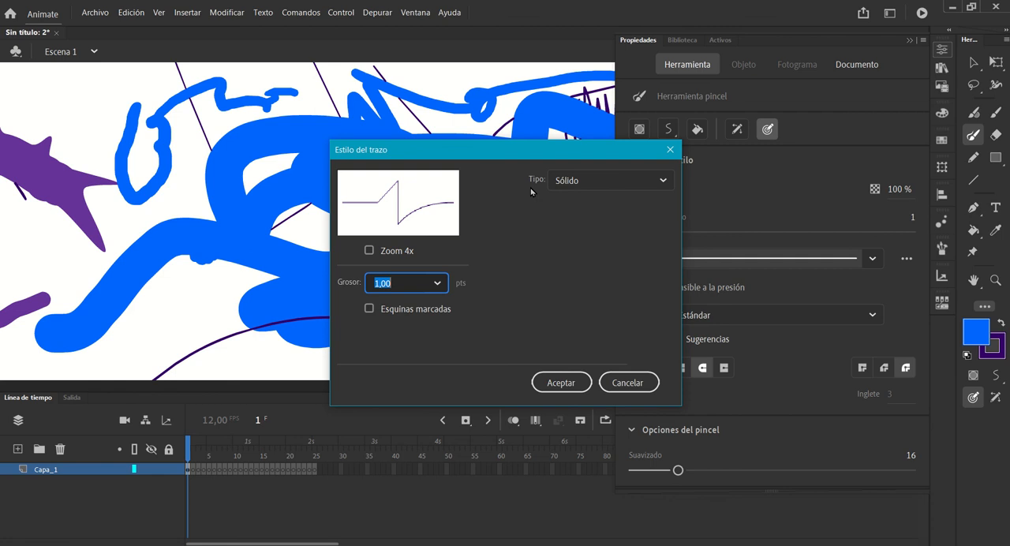
pyautogui.click(605, 182)
pyautogui.click(606, 184)
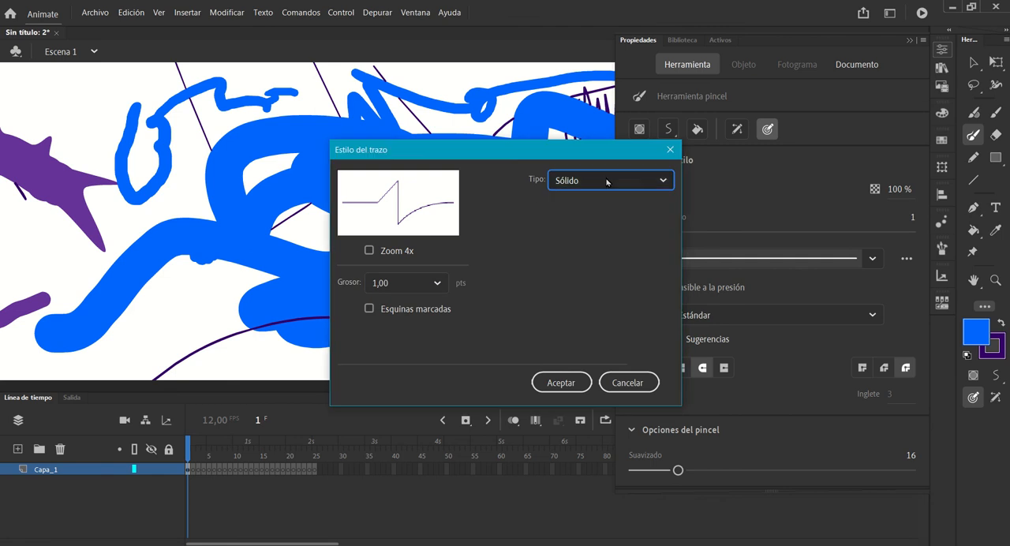
pyautogui.click(670, 150)
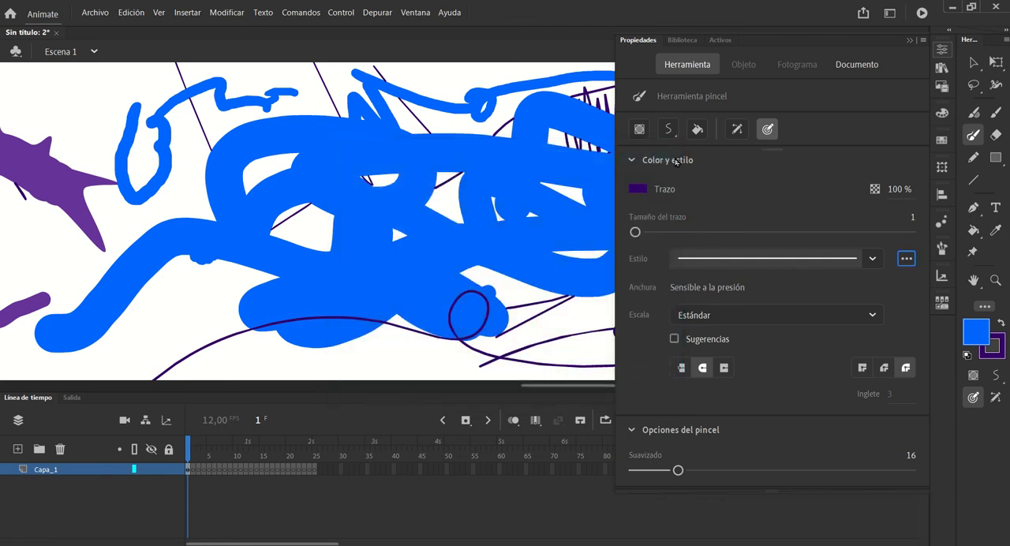
# Select the Fountain Pen brush from the Artistic Ink category of the brush library and draw test strokes above the spiked purple shape
pyautogui.click(905, 259)
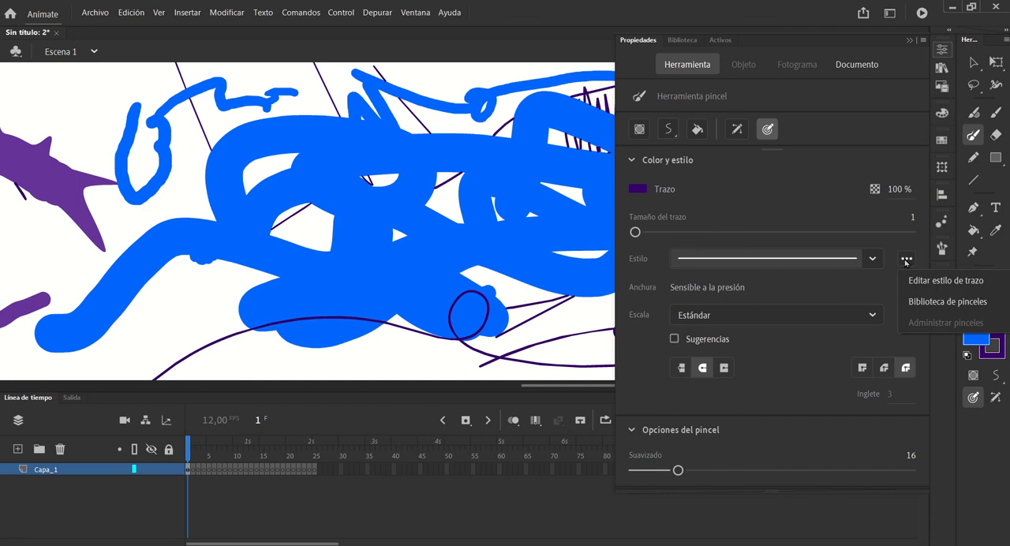
pyautogui.click(925, 302)
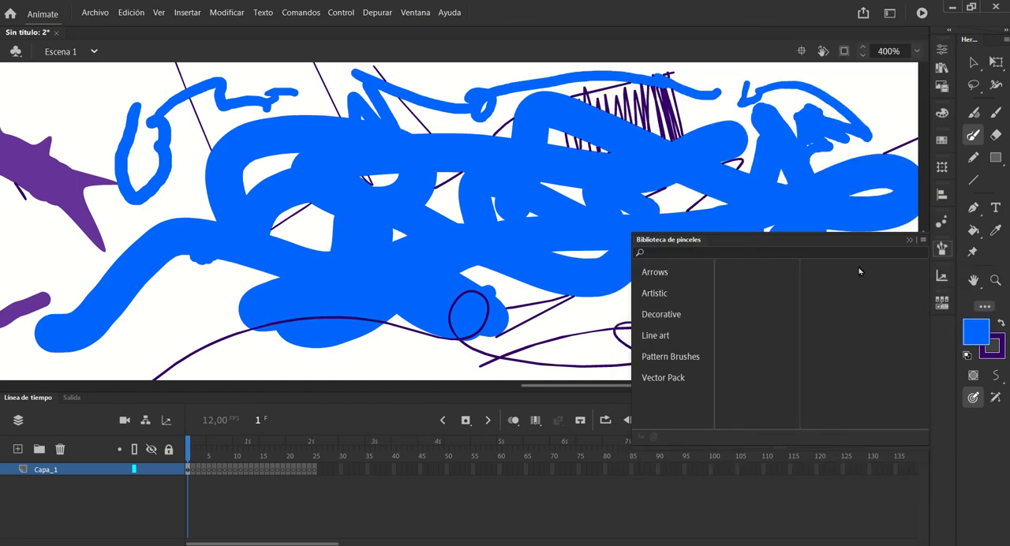
pyautogui.click(655, 294)
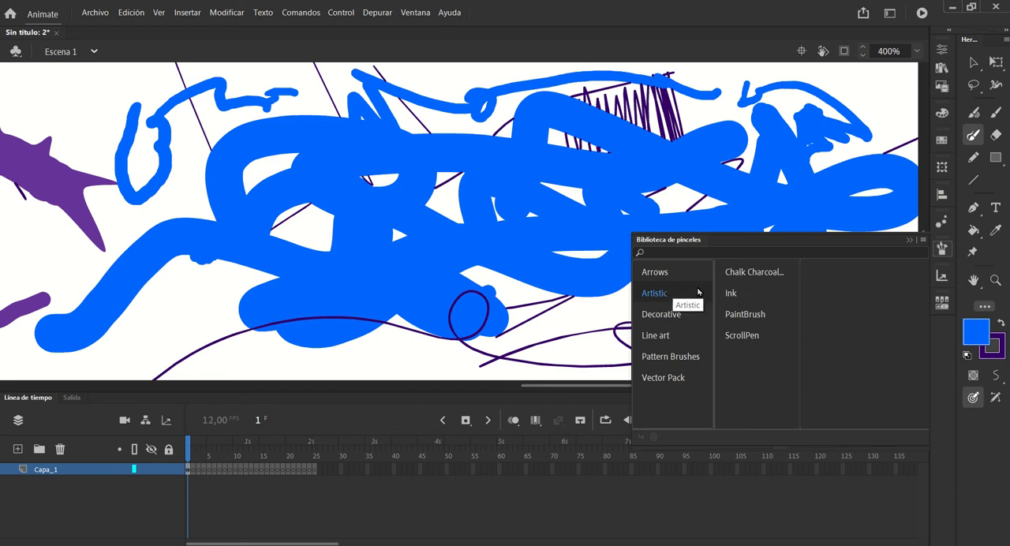
pyautogui.click(728, 292)
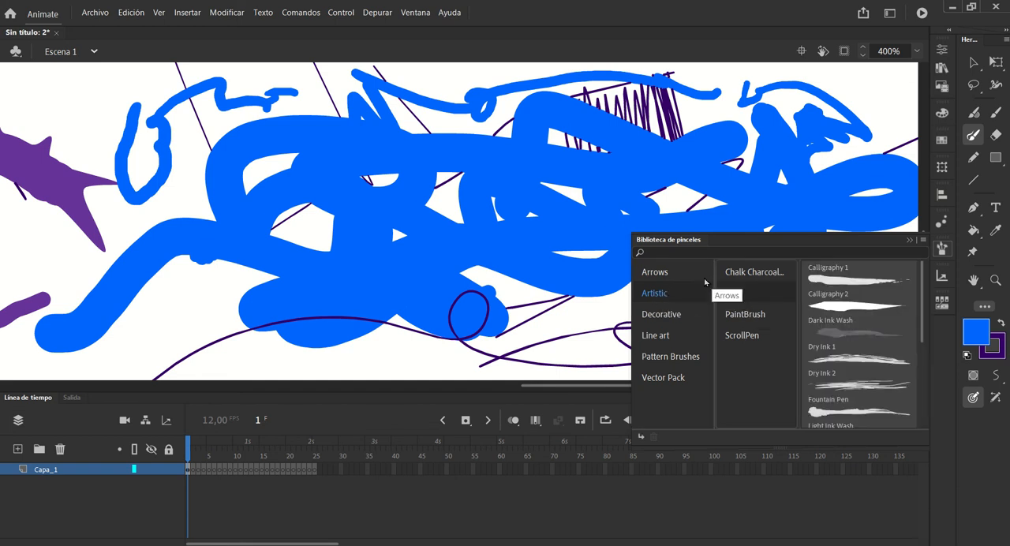
pyautogui.click(819, 413)
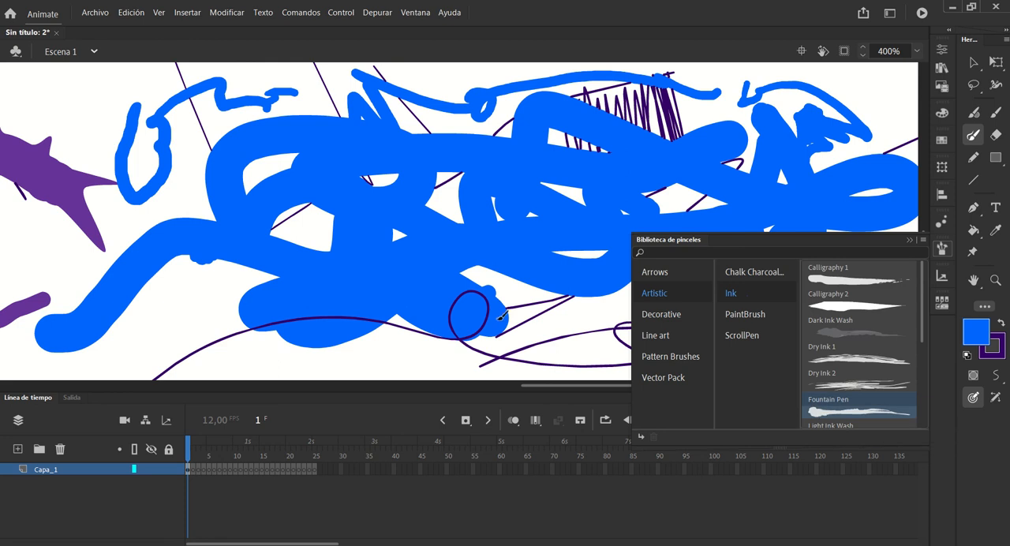
pyautogui.moveTo(76, 81)
pyautogui.mouseDown()
pyautogui.moveTo(100, 105)
pyautogui.moveTo(104, 146)
pyautogui.mouseUp()
pyautogui.moveTo(62, 106)
pyautogui.mouseDown()
pyautogui.moveTo(101, 120)
pyautogui.moveTo(2, 77)
pyautogui.mouseUp()
pyautogui.moveTo(117, 81); pyautogui.dragTo(120, 128)
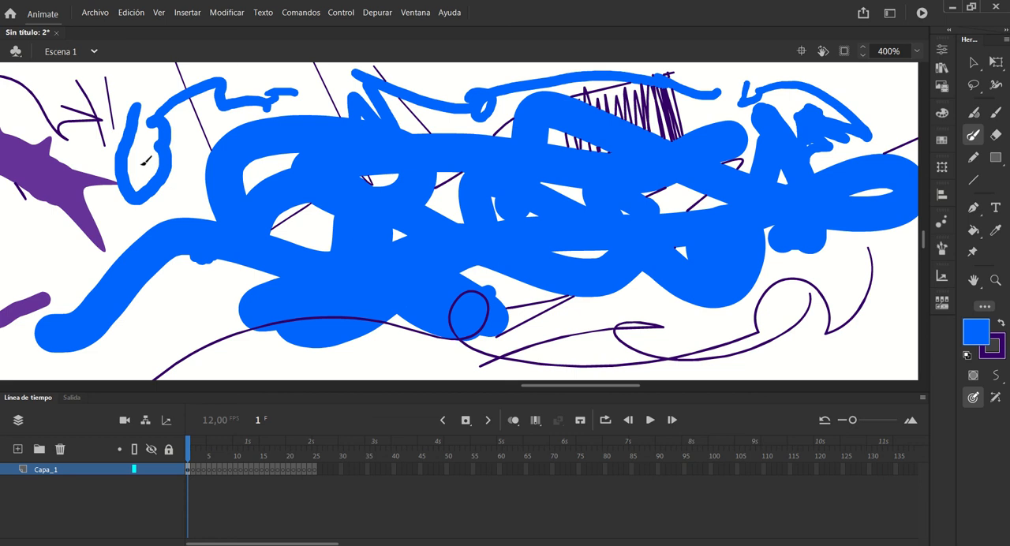
# Add the Calligraphy 1 brush from the Artistic Ink library to the document and draw test strokes below the thick blue scribble
pyautogui.click(942, 49)
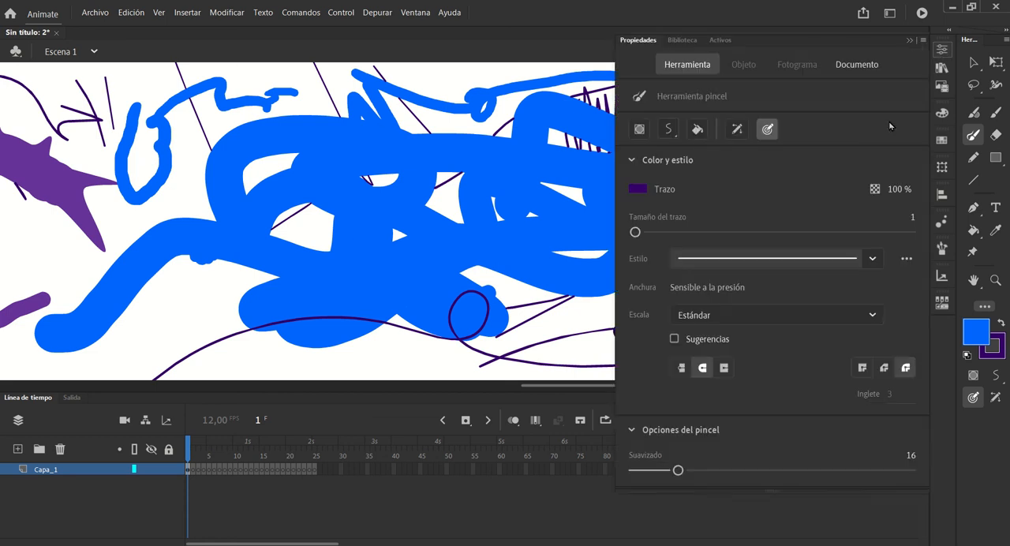
pyautogui.click(906, 258)
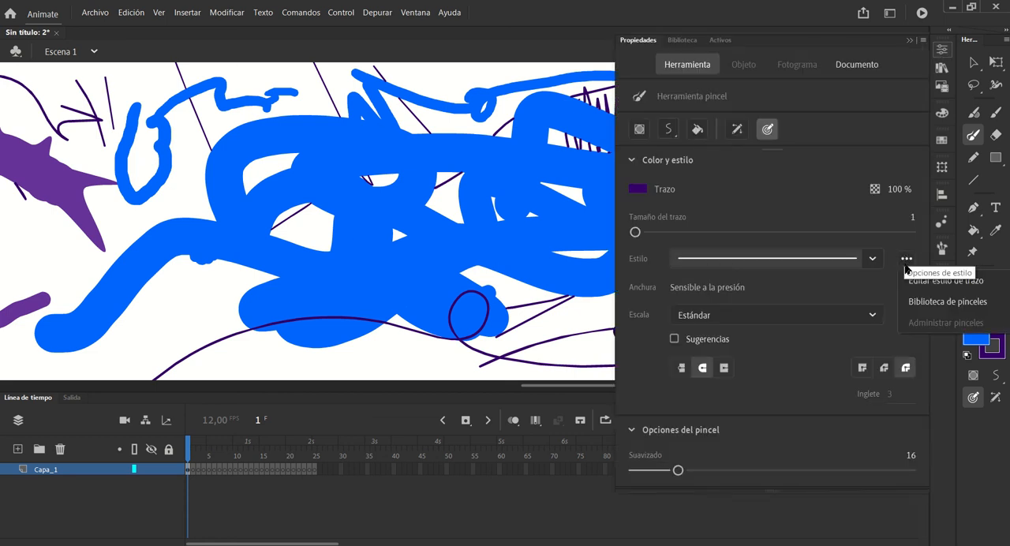
pyautogui.click(918, 303)
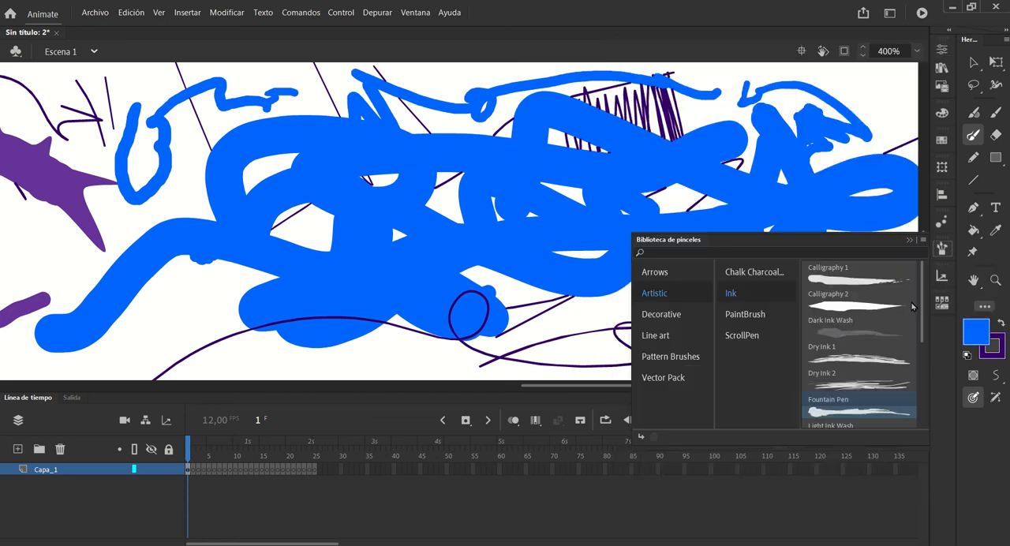
pyautogui.doubleClick(845, 281)
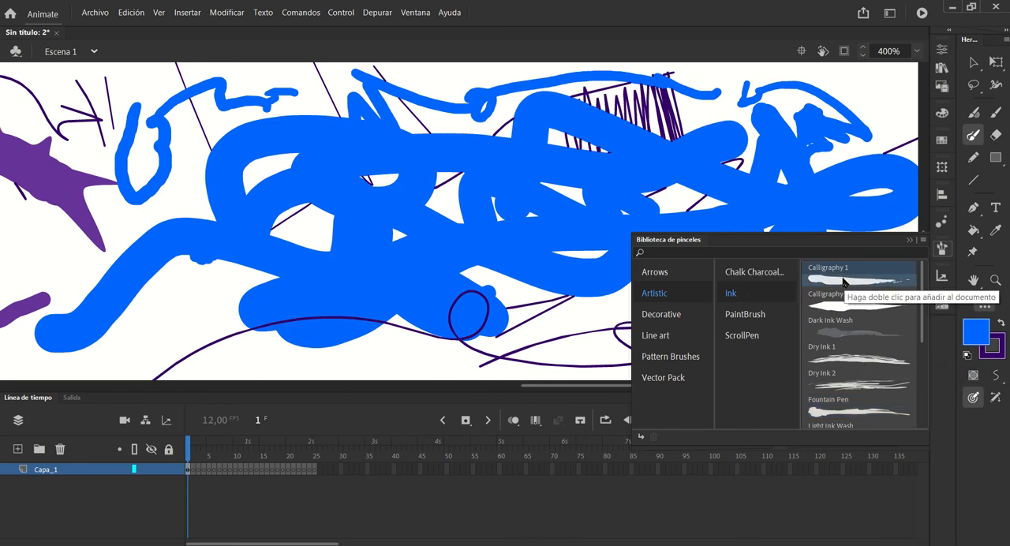
pyautogui.moveTo(189, 291); pyautogui.dragTo(171, 340)
pyautogui.moveTo(235, 354); pyautogui.dragTo(205, 278)
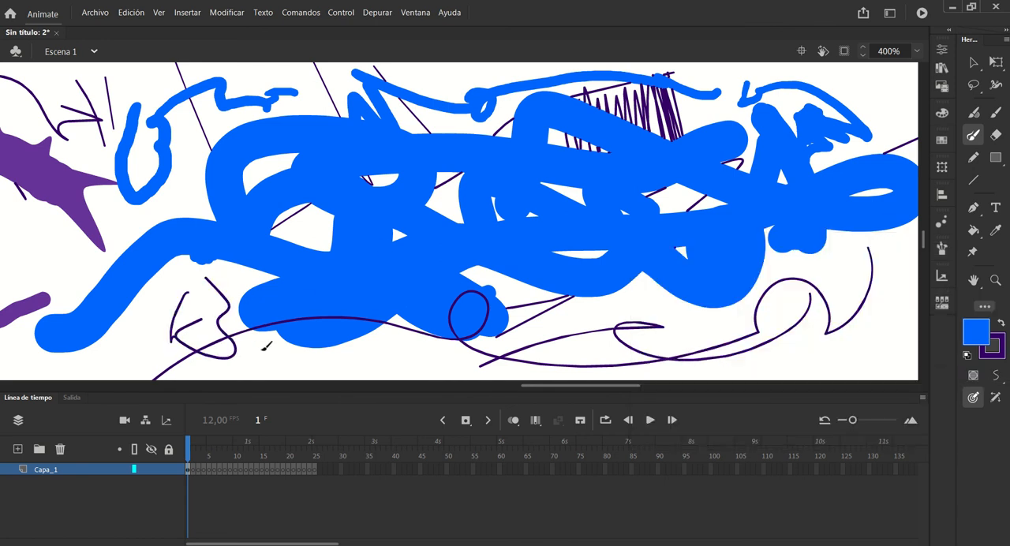
pyautogui.moveTo(268, 349); pyautogui.dragTo(470, 351)
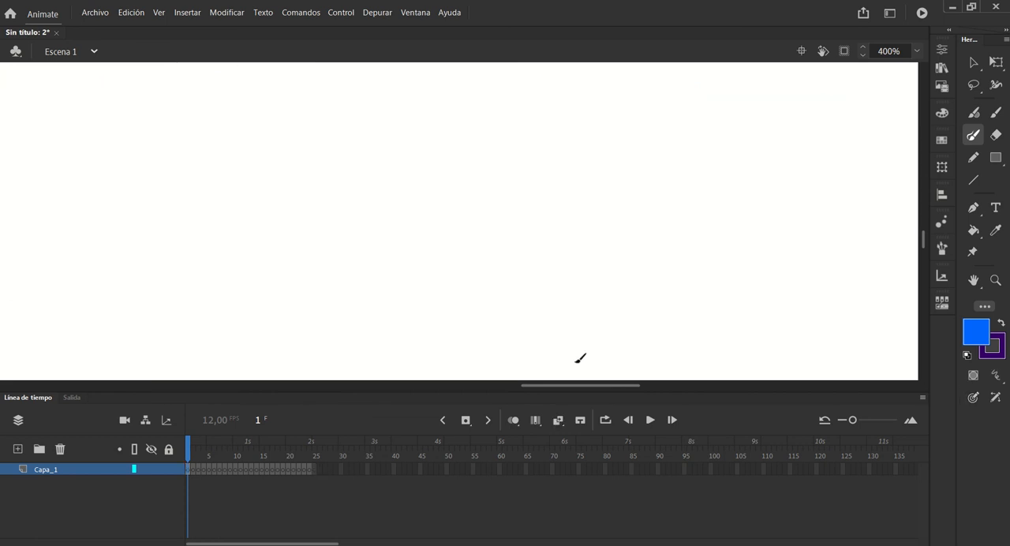
# Compare the tool options of the Fluid Brush and the Classic Brush over an empty area of the stage
pyautogui.moveTo(576, 386)
pyautogui.mouseDown()
pyautogui.moveTo(368, 405)
pyautogui.moveTo(411, 409)
pyautogui.mouseUp()
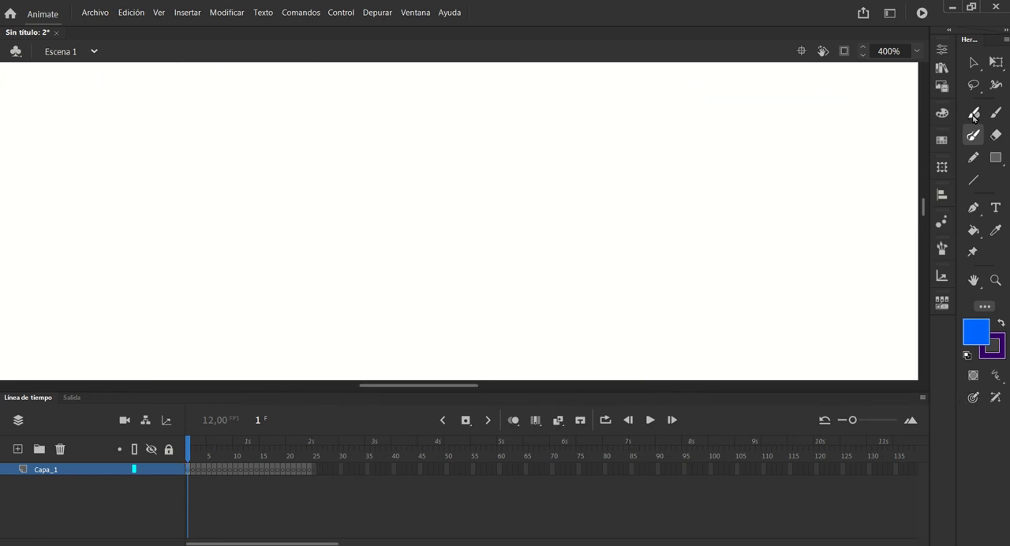
pyautogui.click(973, 112)
pyautogui.click(942, 50)
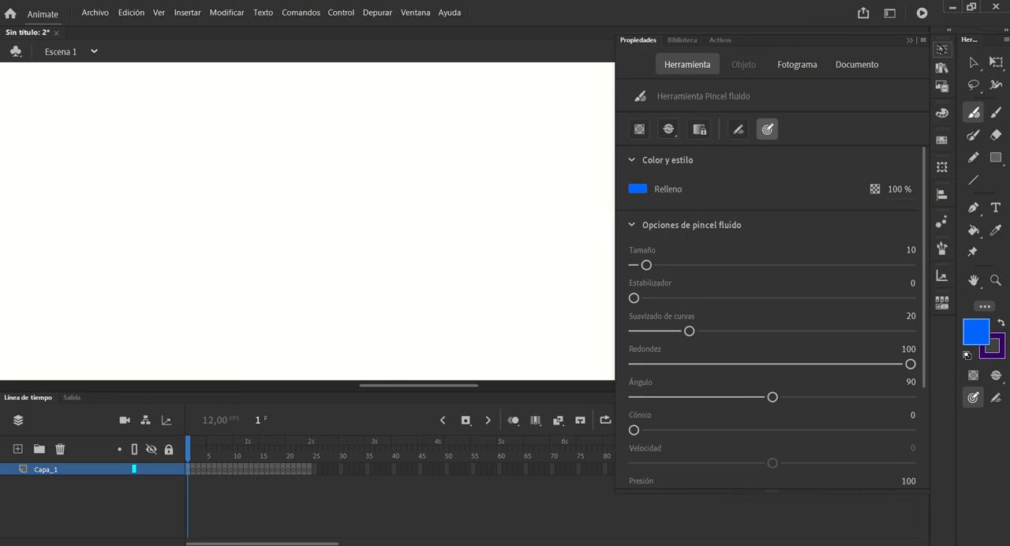
pyautogui.click(943, 49)
pyautogui.click(996, 113)
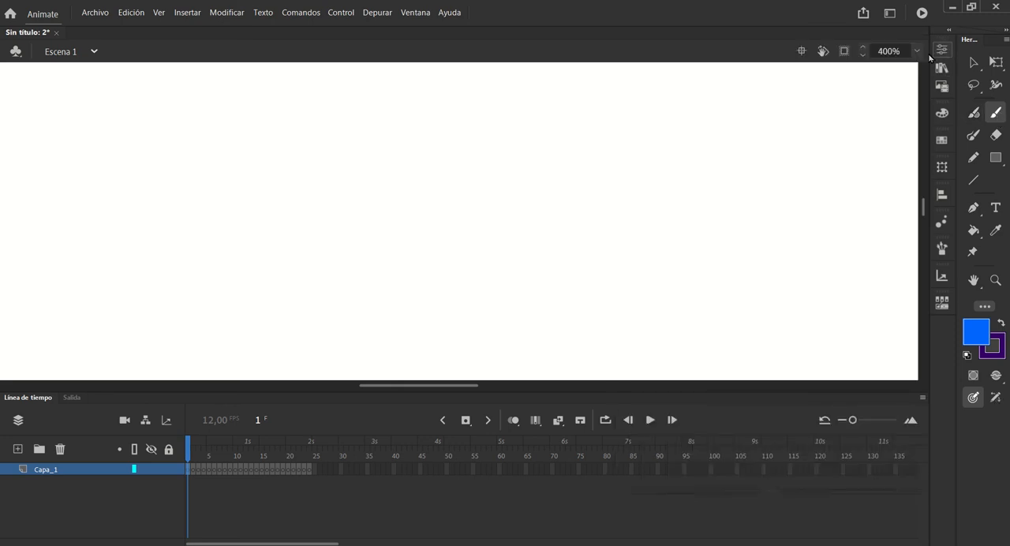
pyautogui.click(942, 50)
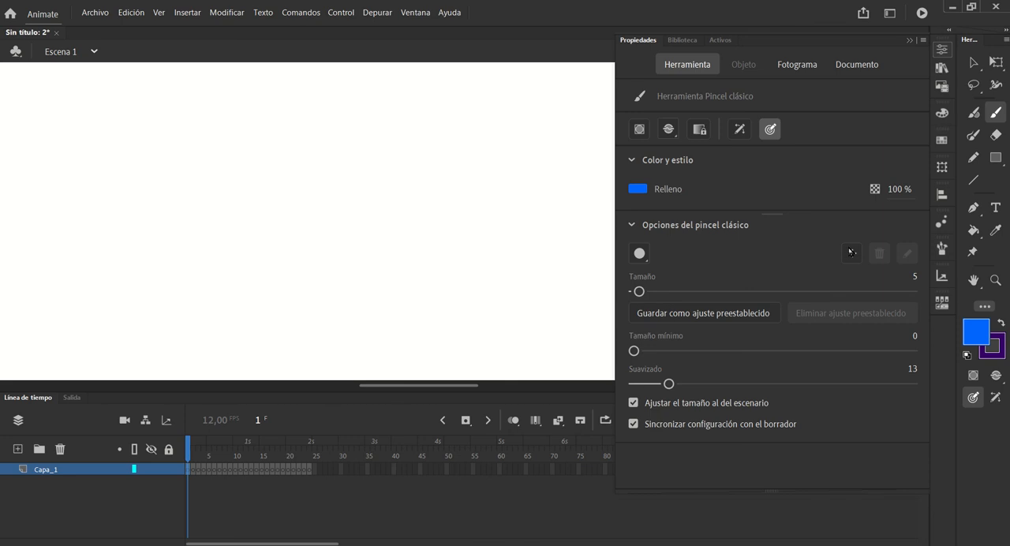
# Activate the Brush tool and set its stroke width profile to uniform
pyautogui.click(974, 136)
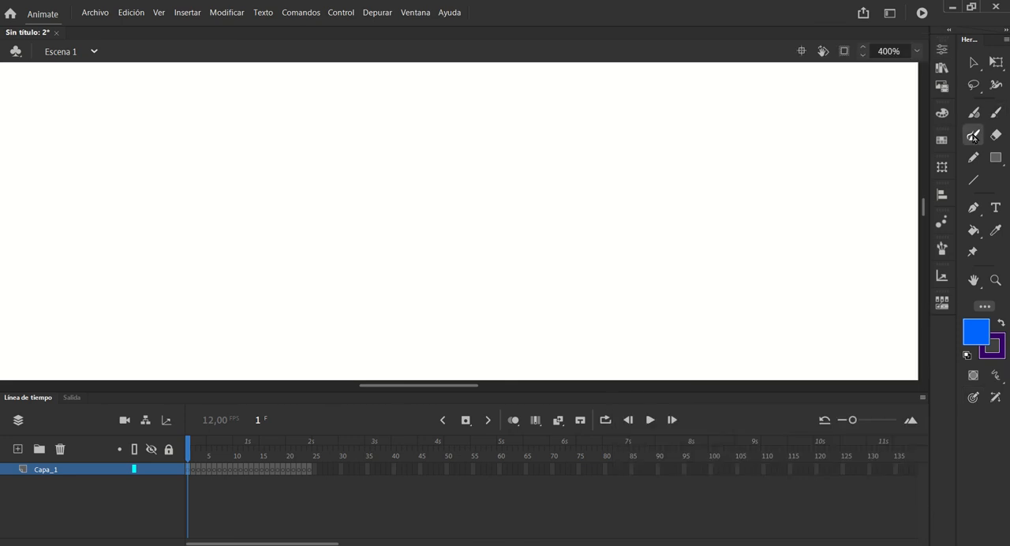
pyautogui.click(942, 48)
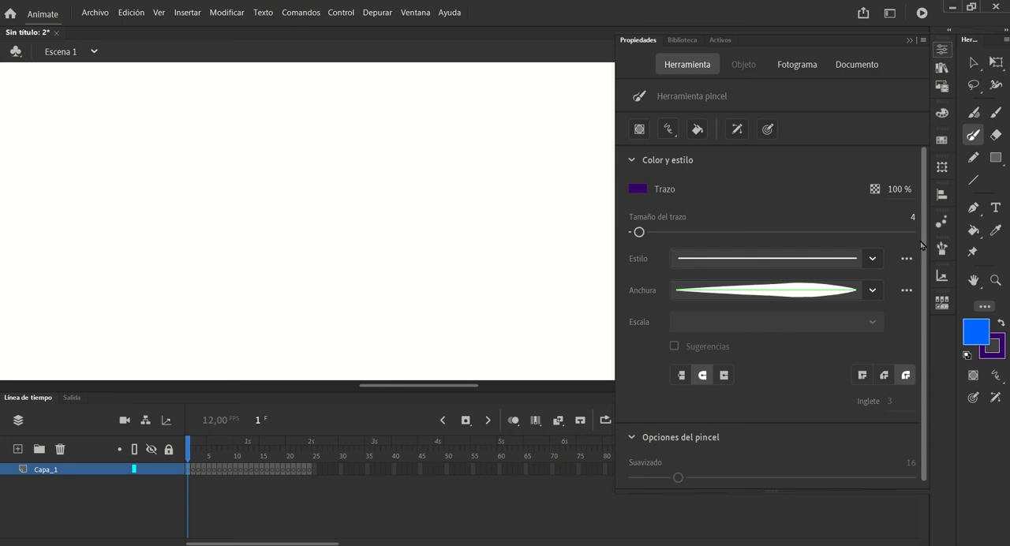
pyautogui.scroll(-1, 868, 272)
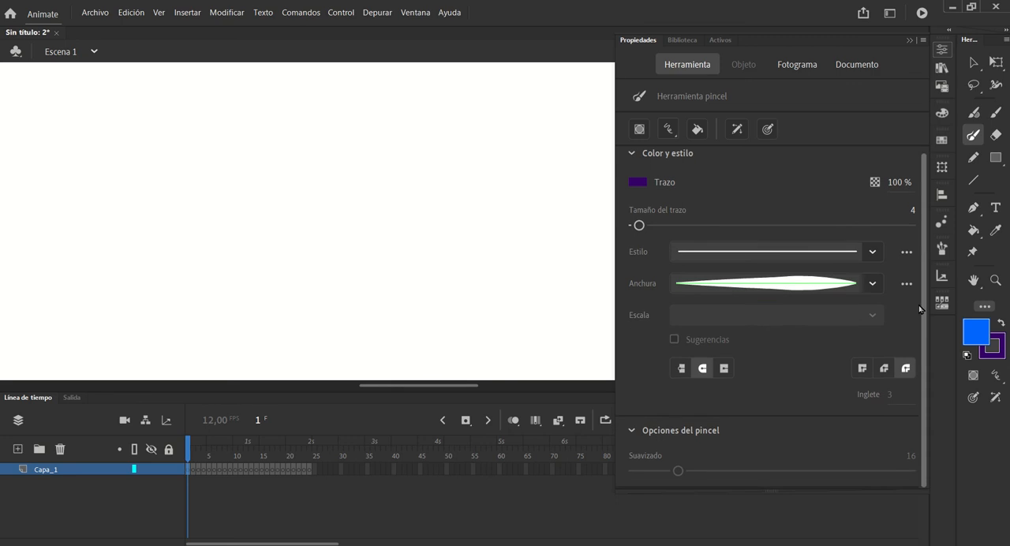
pyautogui.click(868, 284)
pyautogui.click(707, 287)
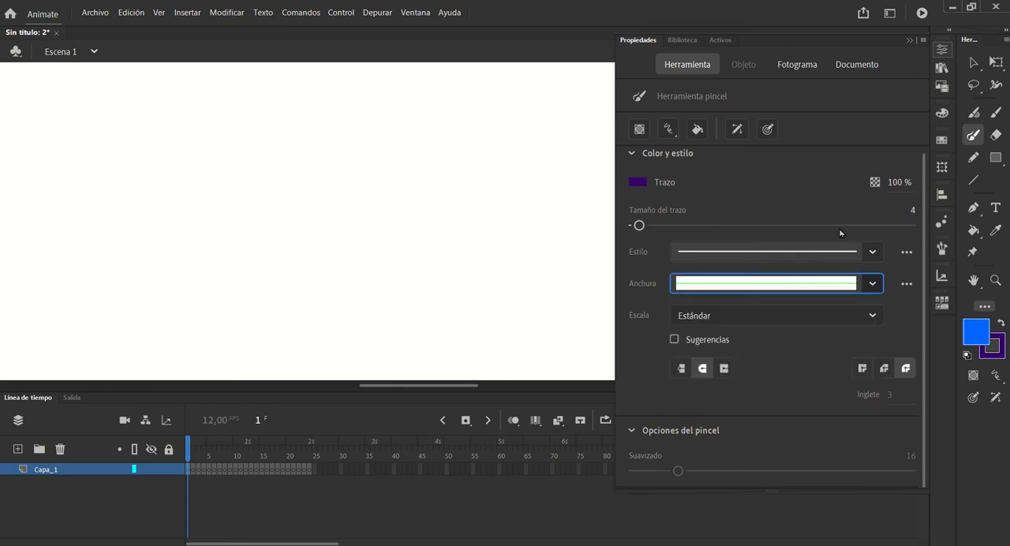
# Examine the Brush tool's stroke style settings and accept the solid stroke as it is
pyautogui.click(906, 252)
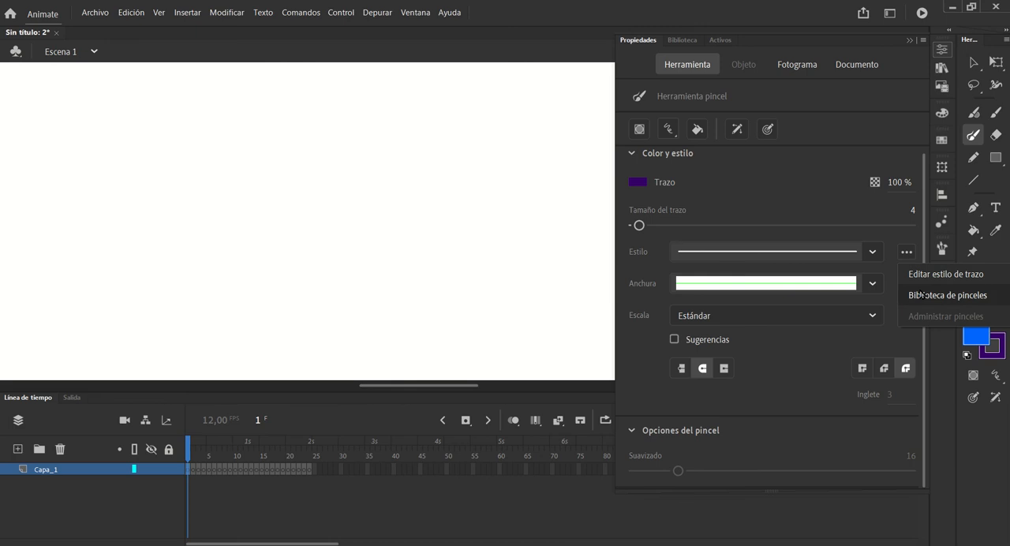
pyautogui.click(915, 273)
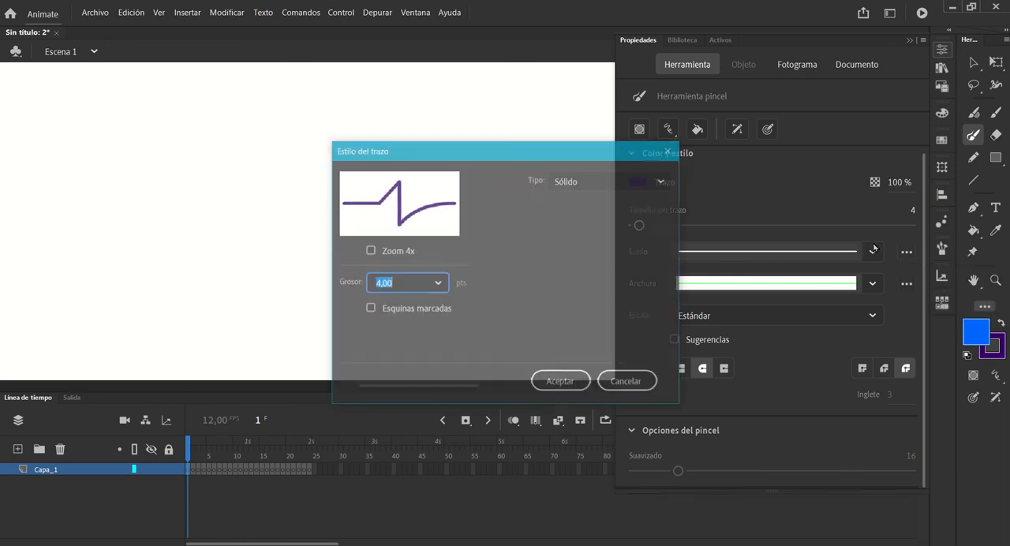
pyautogui.click(565, 382)
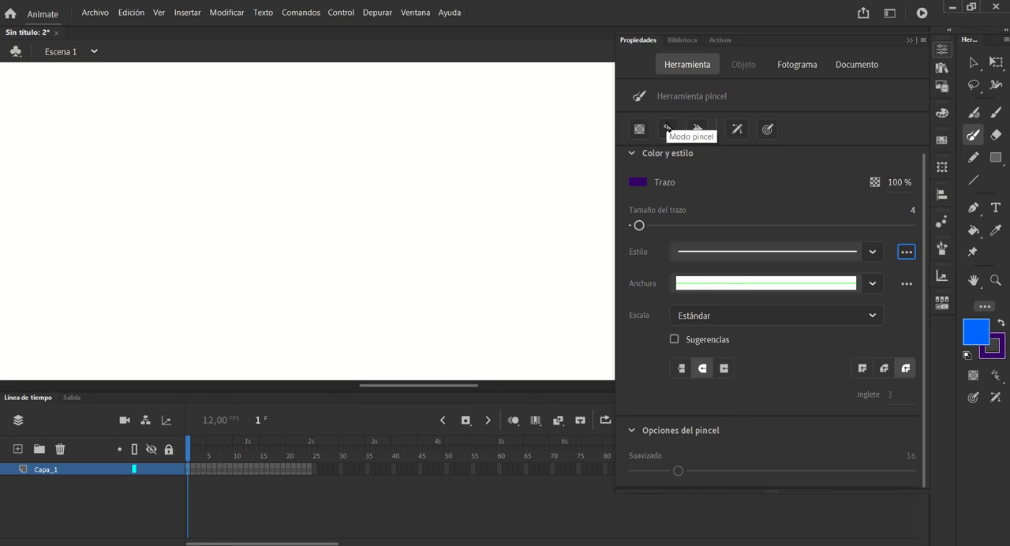
# Turn on pressure sensitivity for the Brush tool and collapse its brush options and properties
pyautogui.click(767, 129)
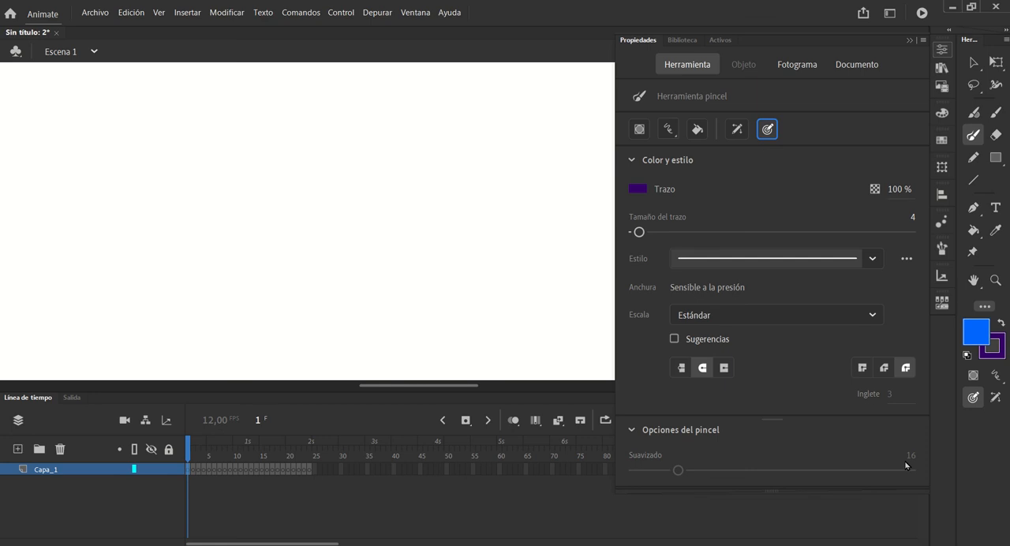
pyautogui.click(632, 431)
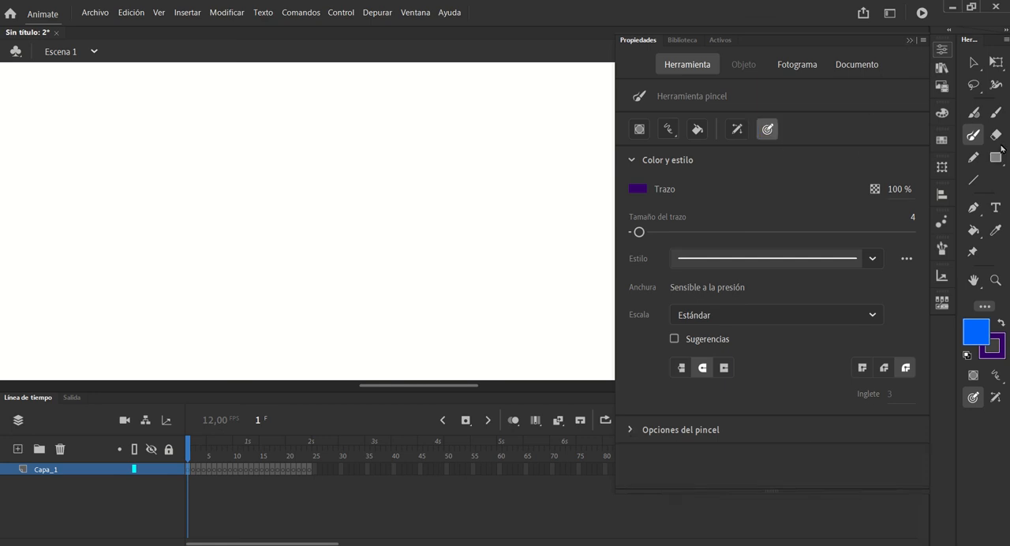
pyautogui.click(909, 40)
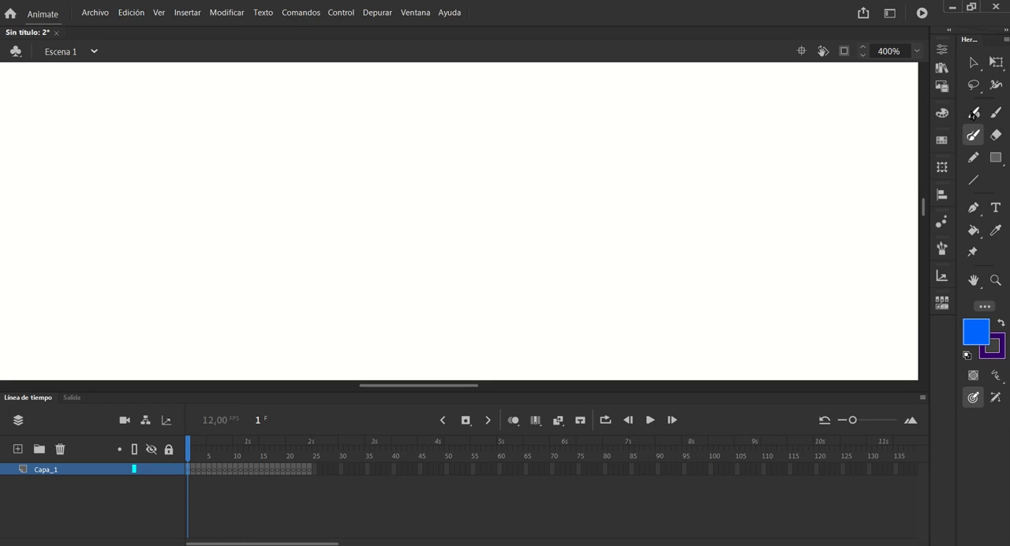
# Activate the Classic Brush and examine its pressure option and the available paint modes
pyautogui.click(997, 113)
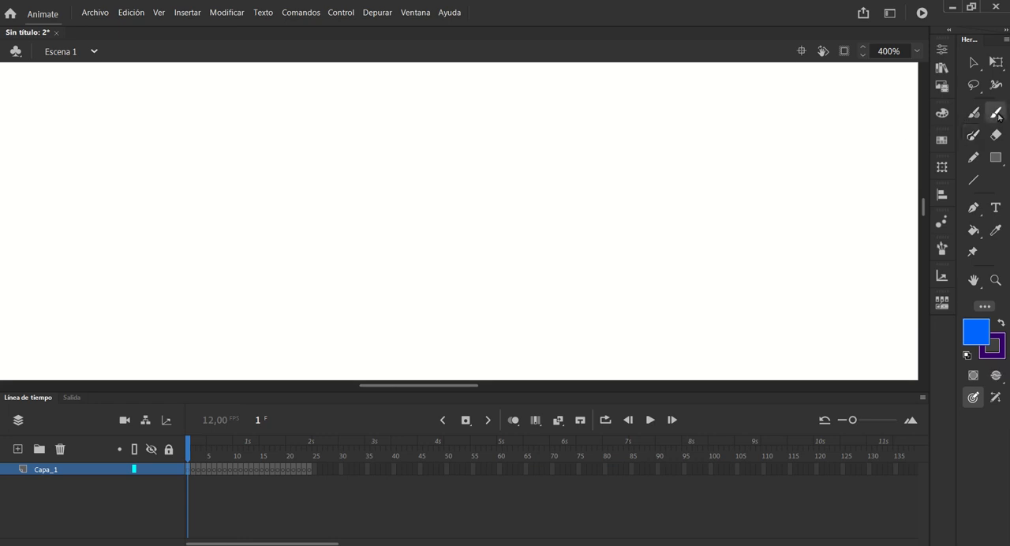
pyautogui.click(941, 51)
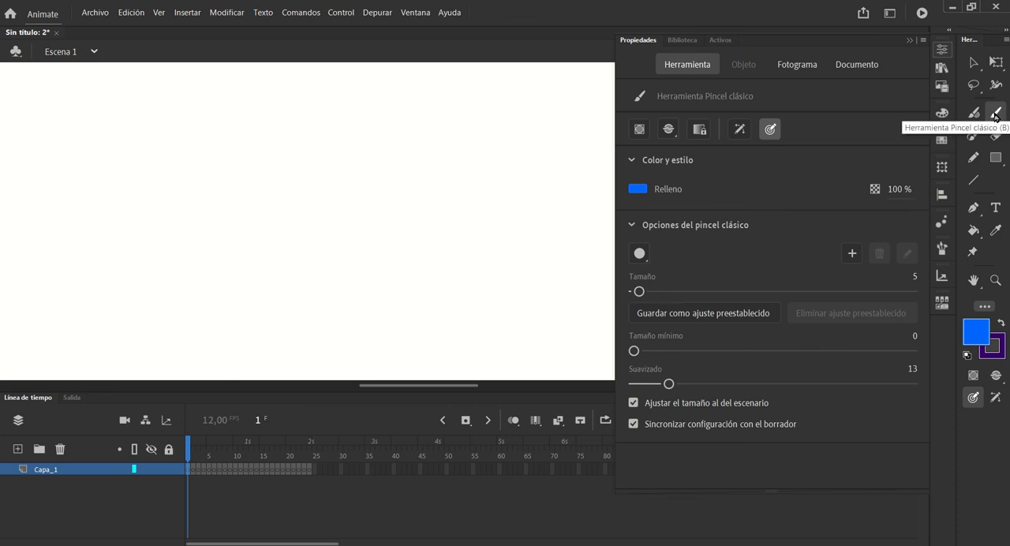
pyautogui.click(771, 131)
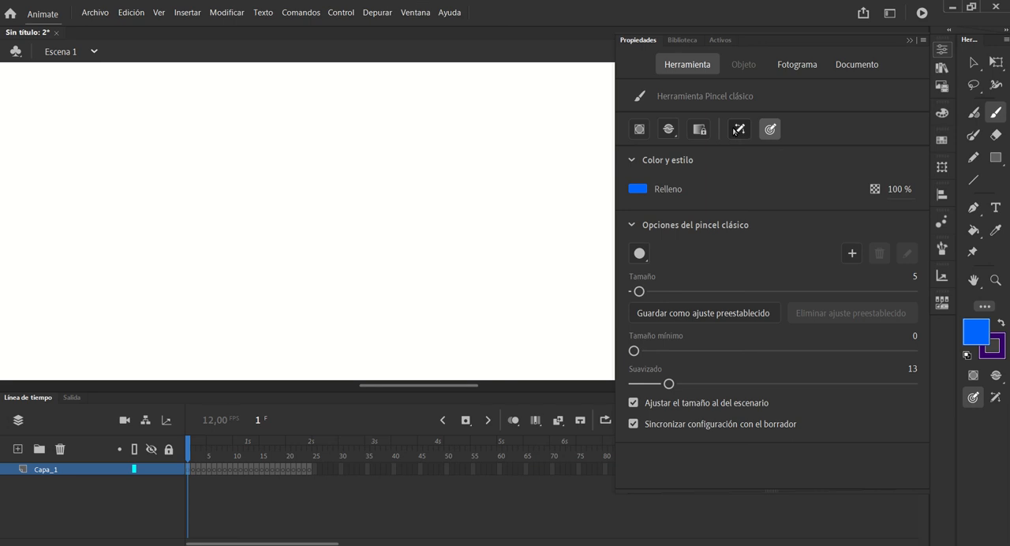
pyautogui.click(670, 131)
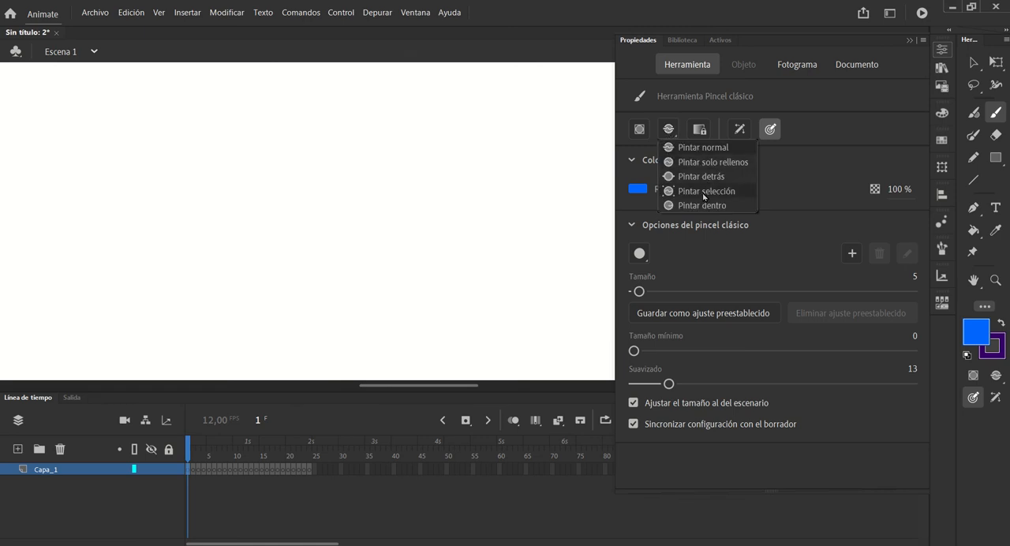
pyautogui.click(816, 189)
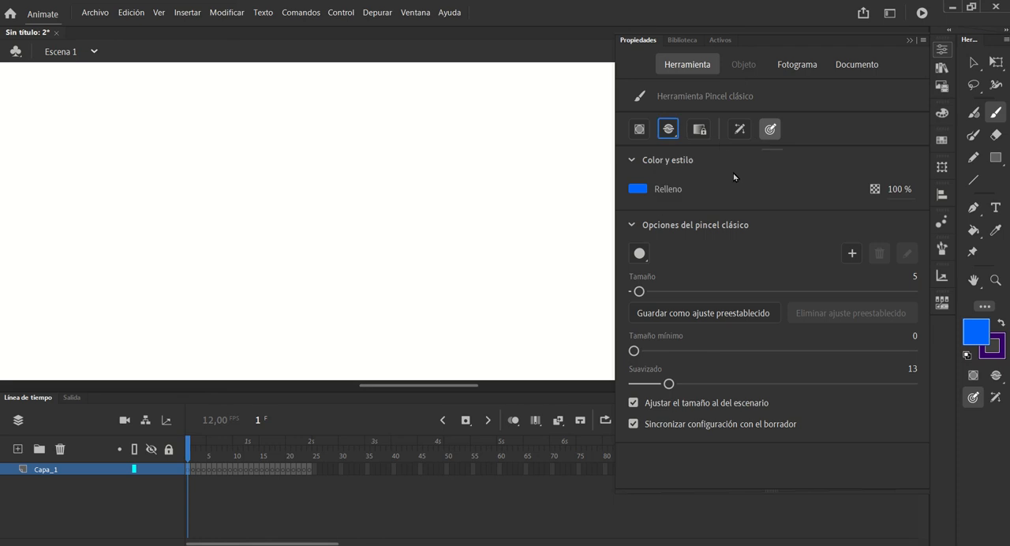
# Paint a looping blue test stroke with object drawing off, then select it and move it down and to the right
pyautogui.click(639, 131)
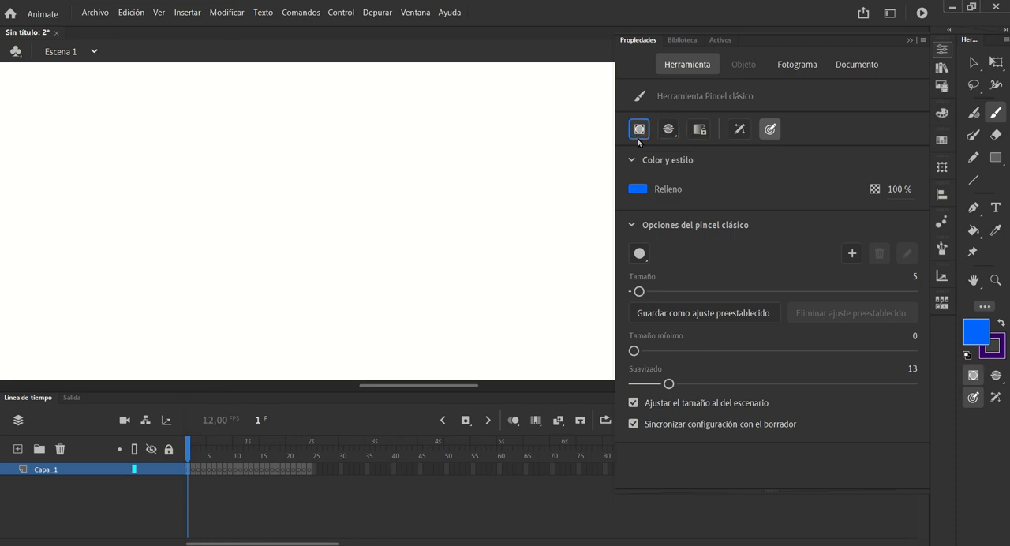
pyautogui.click(637, 132)
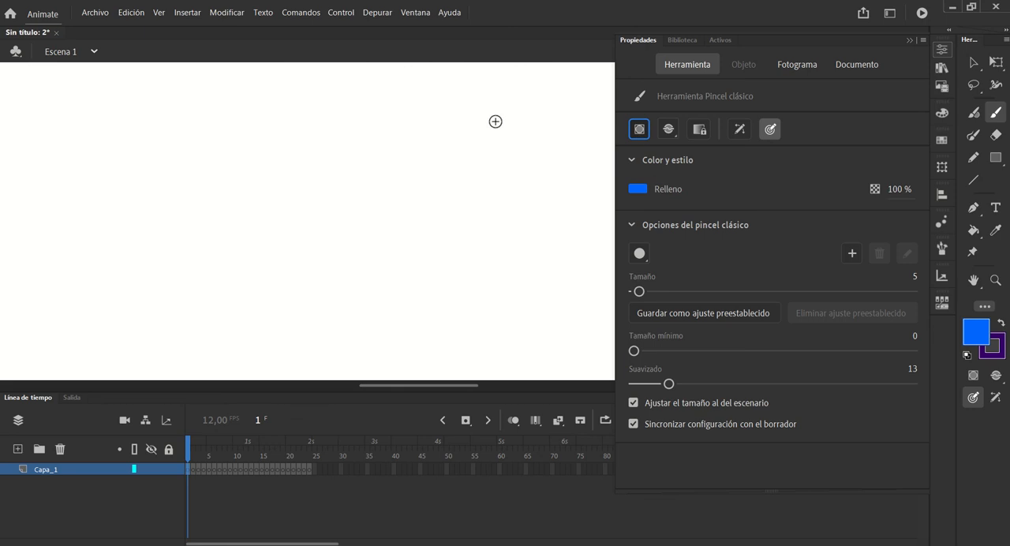
pyautogui.moveTo(491, 118)
pyautogui.mouseDown()
pyautogui.moveTo(429, 124)
pyautogui.moveTo(359, 172)
pyautogui.moveTo(366, 135)
pyautogui.moveTo(367, 241)
pyautogui.moveTo(258, 134)
pyautogui.moveTo(371, 122)
pyautogui.mouseUp()
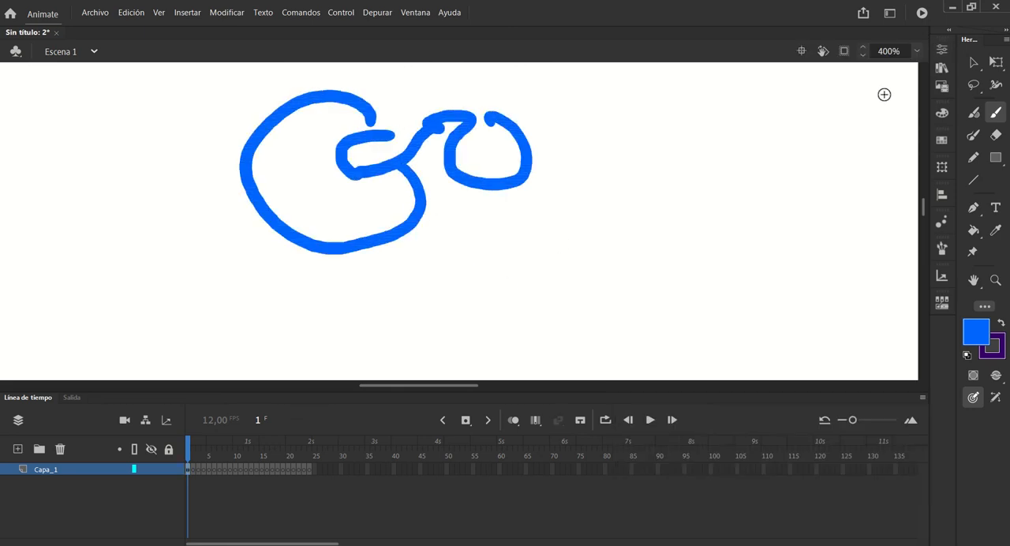
pyautogui.click(974, 63)
pyautogui.click(449, 148)
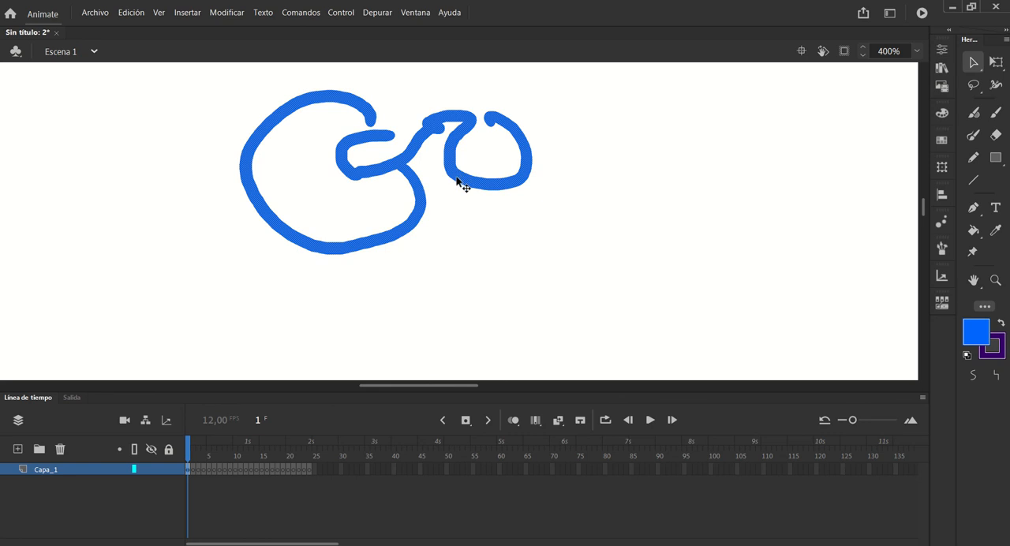
pyautogui.moveTo(355, 176)
pyautogui.mouseDown()
pyautogui.moveTo(392, 237)
pyautogui.moveTo(434, 196)
pyautogui.moveTo(440, 212)
pyautogui.mouseUp()
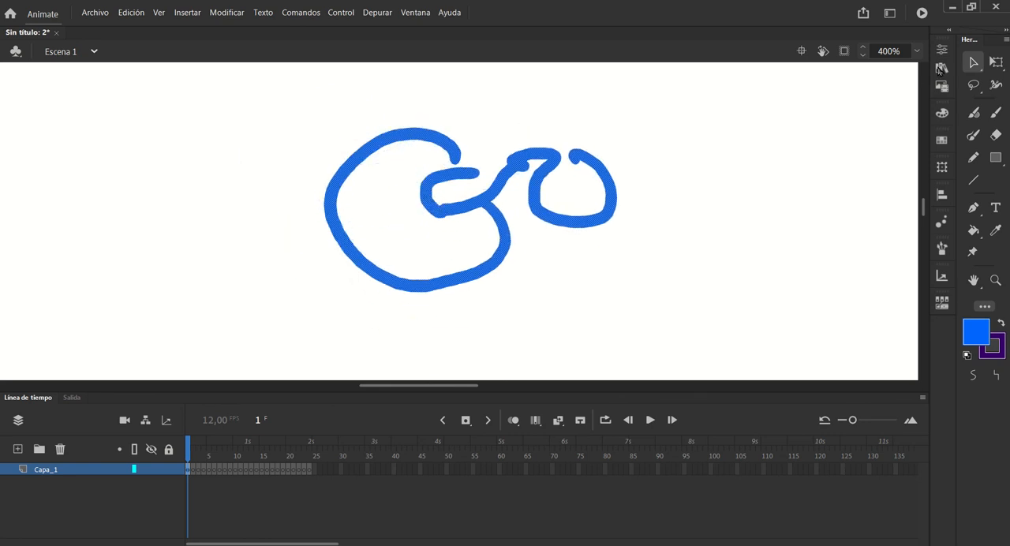
# Paint two overlapping Classic Brush loops with object drawing on and move each one independently
pyautogui.click(995, 112)
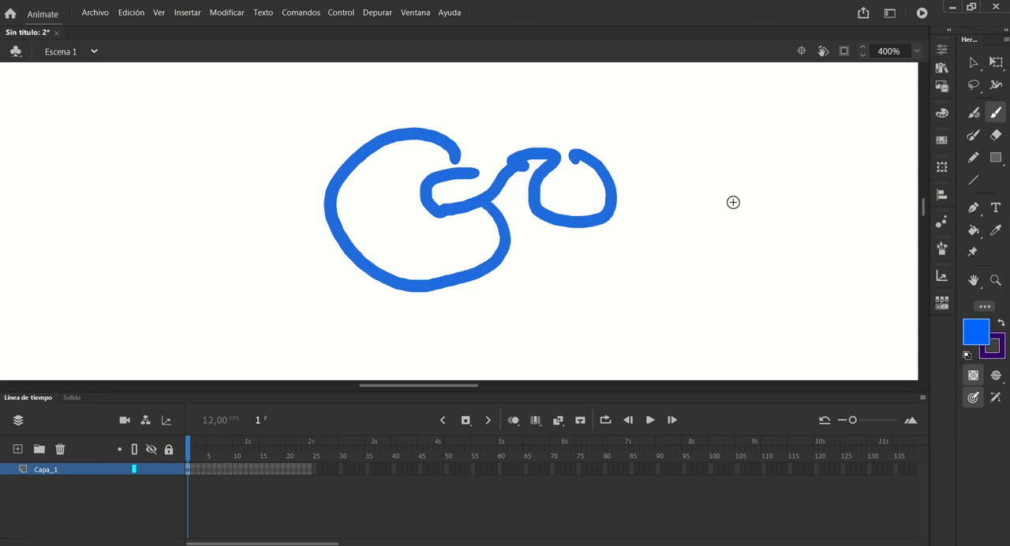
pyautogui.moveTo(738, 197)
pyautogui.mouseDown()
pyautogui.moveTo(766, 197)
pyautogui.moveTo(681, 235)
pyautogui.moveTo(710, 230)
pyautogui.mouseUp()
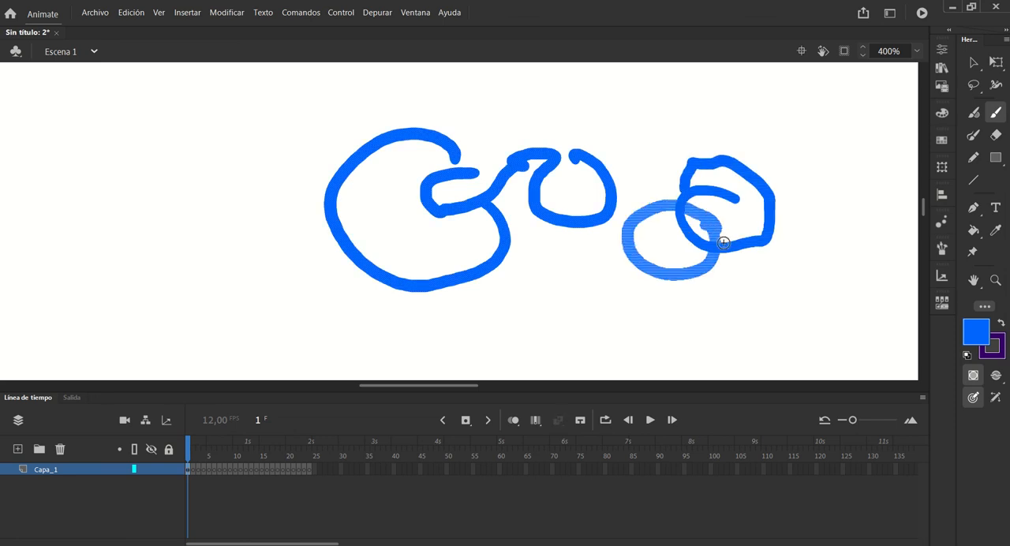
pyautogui.click(974, 62)
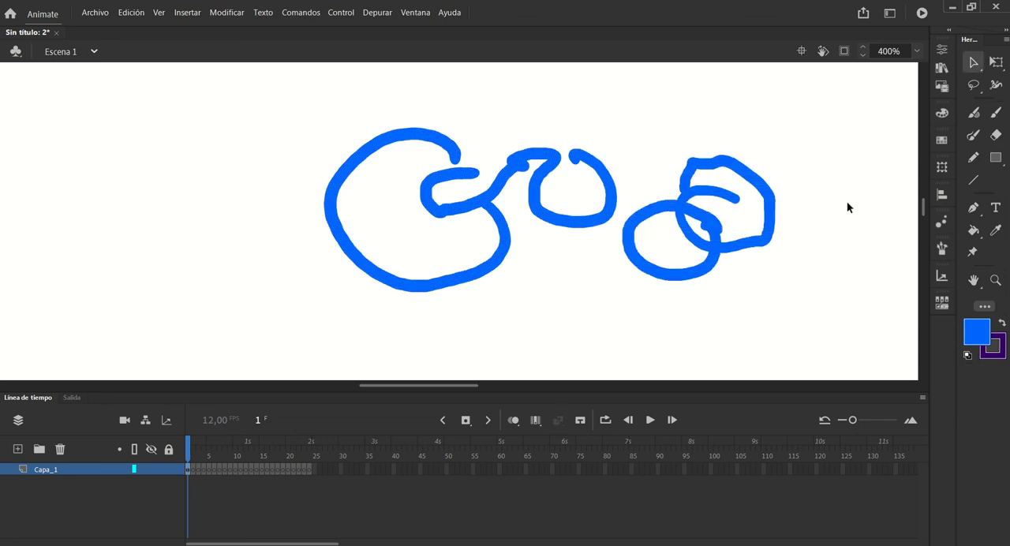
pyautogui.click(744, 169)
pyautogui.moveTo(766, 219)
pyautogui.mouseDown()
pyautogui.moveTo(807, 171)
pyautogui.moveTo(835, 196)
pyautogui.mouseUp()
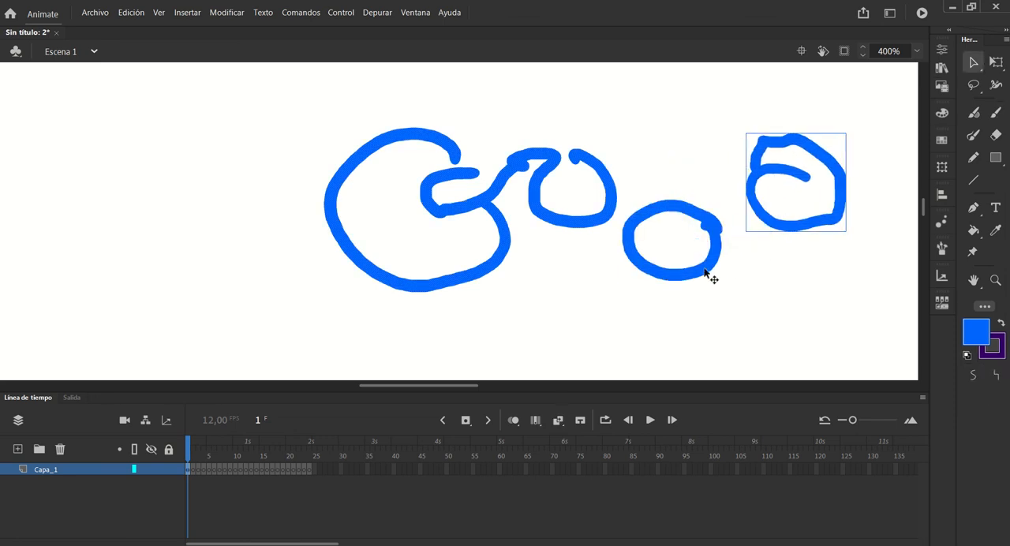
pyautogui.moveTo(671, 286); pyautogui.dragTo(723, 262)
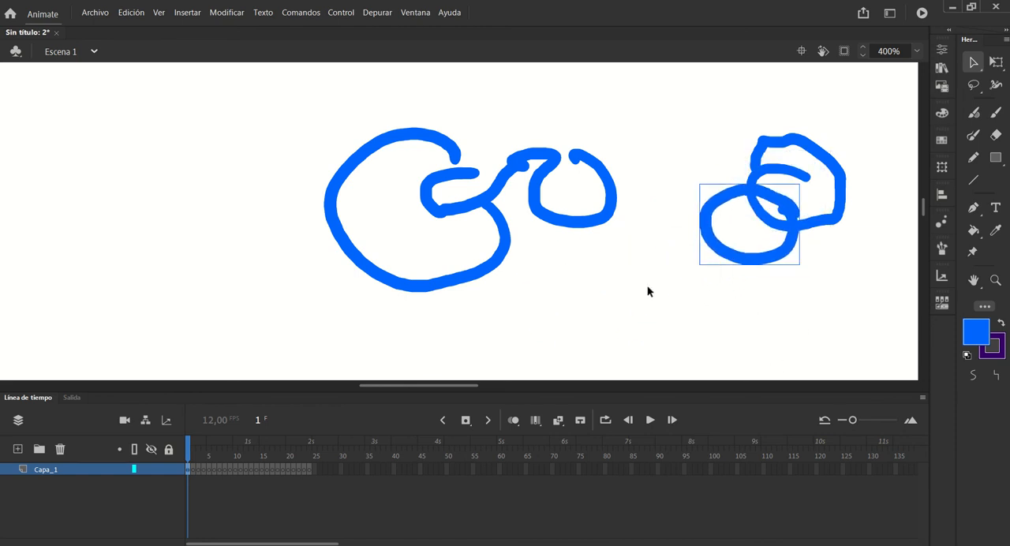
# Delete the merged looping stroke and both drawing-object loops from the stage
pyautogui.click(591, 226)
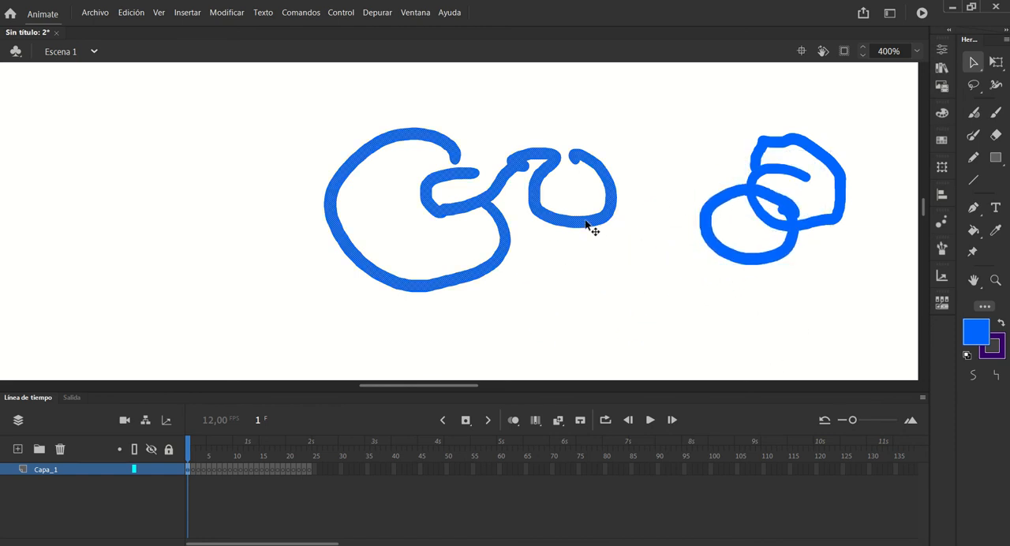
pyautogui.press('Delete')
pyautogui.click(707, 235)
pyautogui.press('Delete')
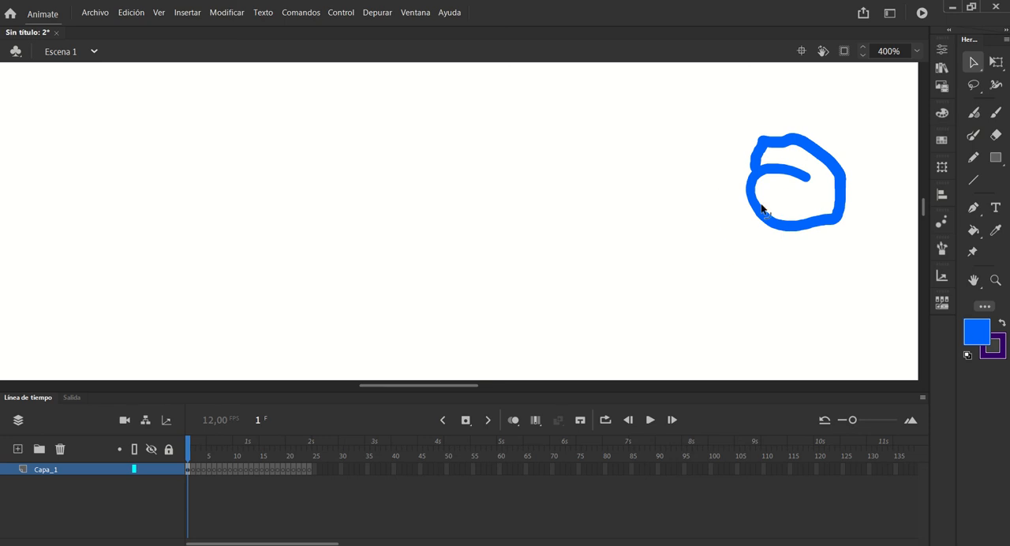
pyautogui.click(762, 209)
pyautogui.press('Delete')
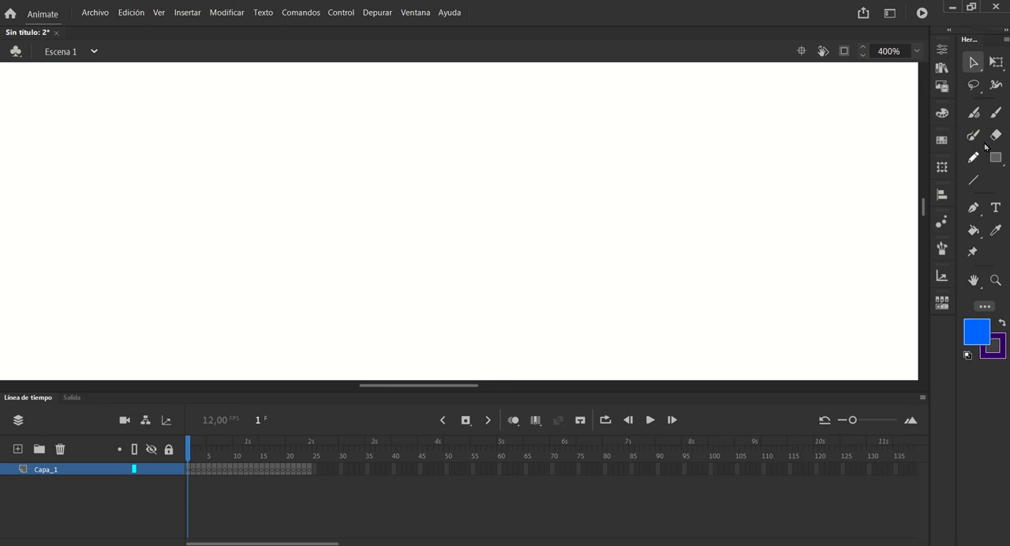
# Paint a thick, elongated blue ring with the Classic Brush and show its outline anchor points with the Pen tool
pyautogui.click(996, 112)
pyautogui.click(942, 50)
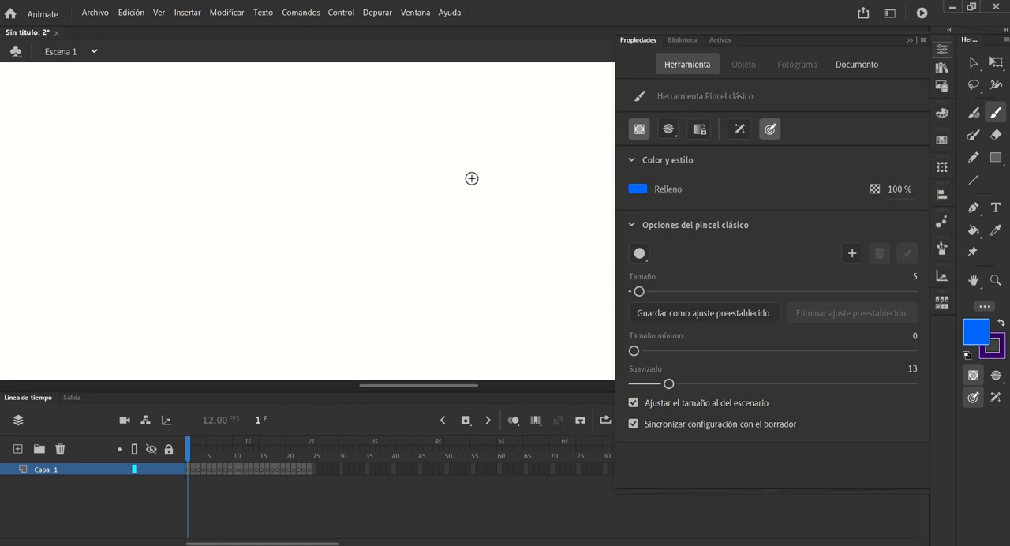
pyautogui.moveTo(489, 184)
pyautogui.mouseDown()
pyautogui.moveTo(326, 155)
pyautogui.moveTo(263, 229)
pyautogui.moveTo(528, 234)
pyautogui.moveTo(470, 183)
pyautogui.moveTo(292, 162)
pyautogui.moveTo(267, 202)
pyautogui.moveTo(290, 235)
pyautogui.moveTo(494, 254)
pyautogui.moveTo(520, 235)
pyautogui.moveTo(512, 221)
pyautogui.moveTo(408, 243)
pyautogui.moveTo(279, 224)
pyautogui.moveTo(297, 184)
pyautogui.moveTo(285, 207)
pyautogui.moveTo(292, 167)
pyautogui.moveTo(447, 176)
pyautogui.moveTo(496, 193)
pyautogui.moveTo(502, 217)
pyautogui.mouseUp()
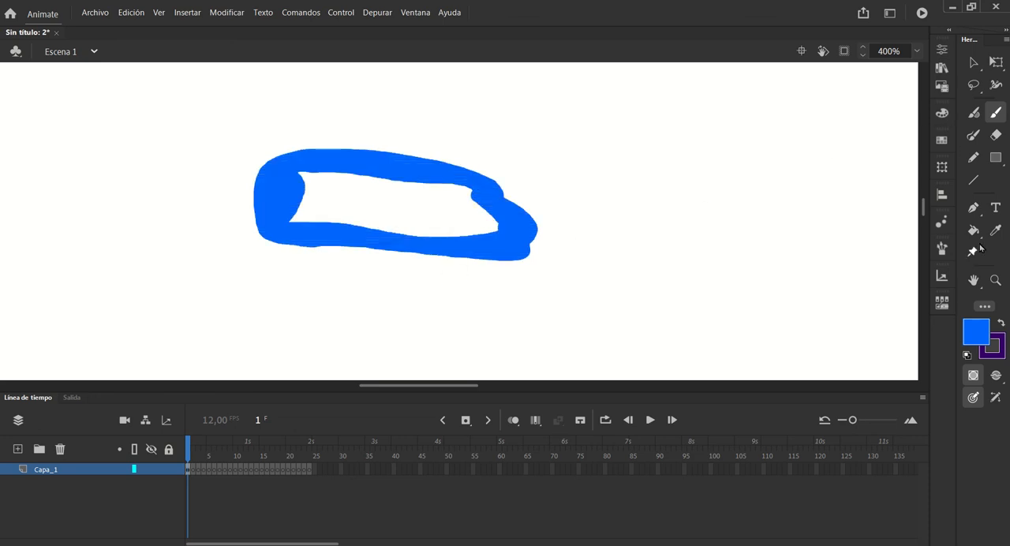
pyautogui.click(973, 208)
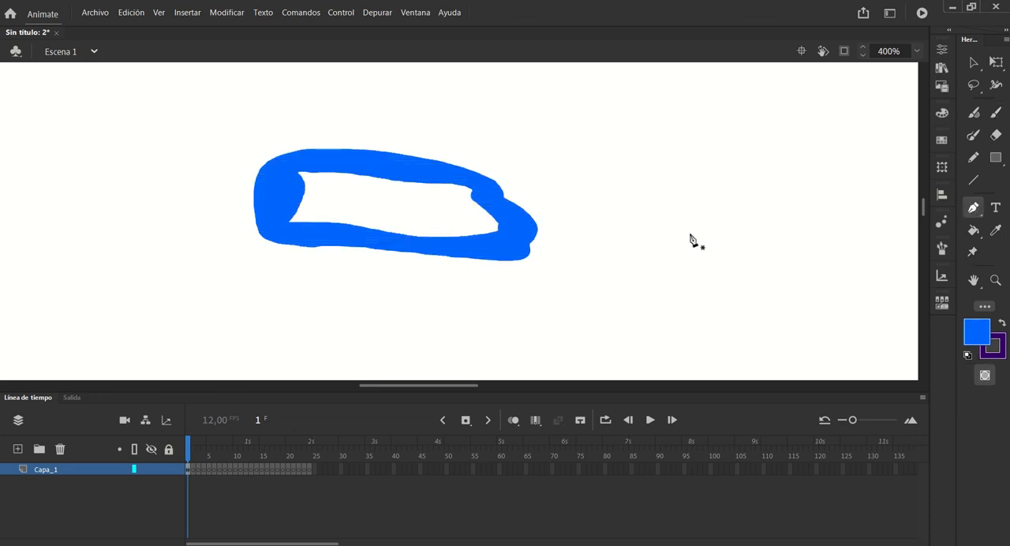
pyautogui.click(524, 267)
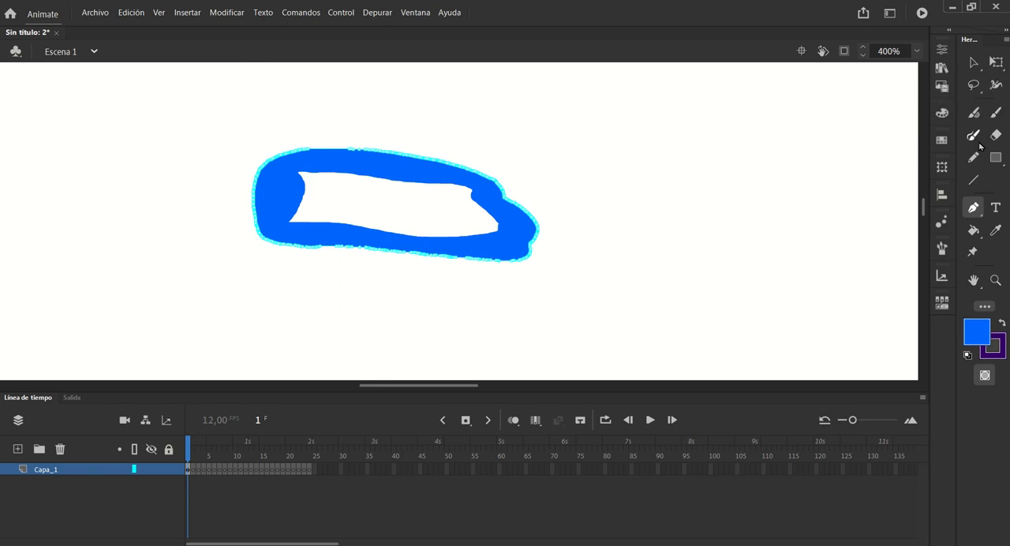
# Set the Classic Brush smoothing to 80 and paint a second elongated ring below the first
pyautogui.click(996, 112)
pyautogui.click(940, 49)
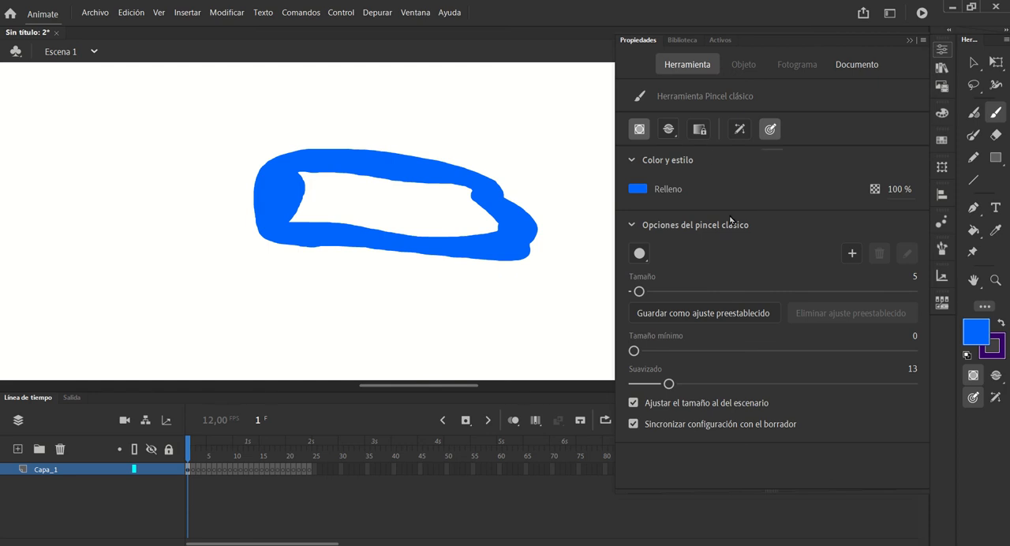
pyautogui.moveTo(669, 384)
pyautogui.mouseDown()
pyautogui.moveTo(907, 386)
pyautogui.moveTo(860, 388)
pyautogui.mouseUp()
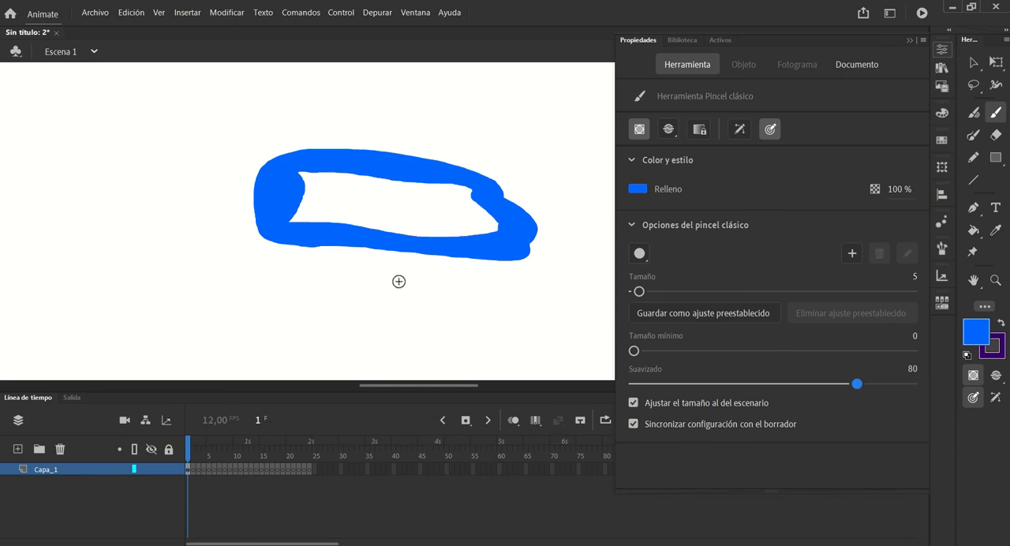
pyautogui.moveTo(354, 284)
pyautogui.mouseDown()
pyautogui.moveTo(451, 285)
pyautogui.moveTo(528, 338)
pyautogui.moveTo(420, 338)
pyautogui.moveTo(269, 315)
pyautogui.moveTo(335, 285)
pyautogui.moveTo(520, 307)
pyautogui.moveTo(481, 288)
pyautogui.moveTo(529, 315)
pyautogui.moveTo(510, 318)
pyautogui.moveTo(529, 338)
pyautogui.moveTo(478, 336)
pyautogui.moveTo(547, 336)
pyautogui.mouseUp()
pyautogui.moveTo(301, 323)
pyautogui.mouseDown()
pyautogui.moveTo(278, 313)
pyautogui.moveTo(308, 300)
pyautogui.mouseUp()
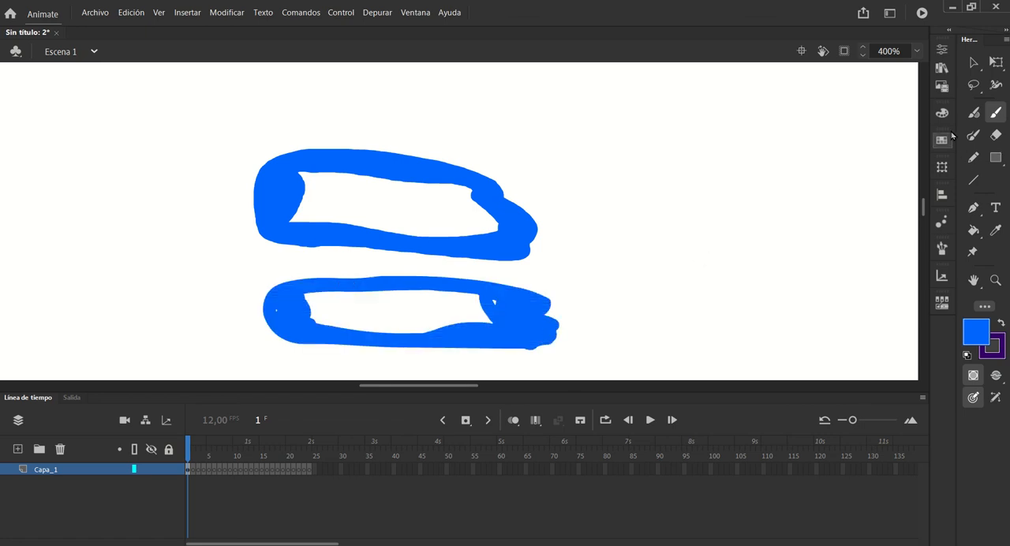
# Show the anchor points of both rings with the Pen tool and compare their density along the outlines
pyautogui.click(973, 62)
pyautogui.click(973, 208)
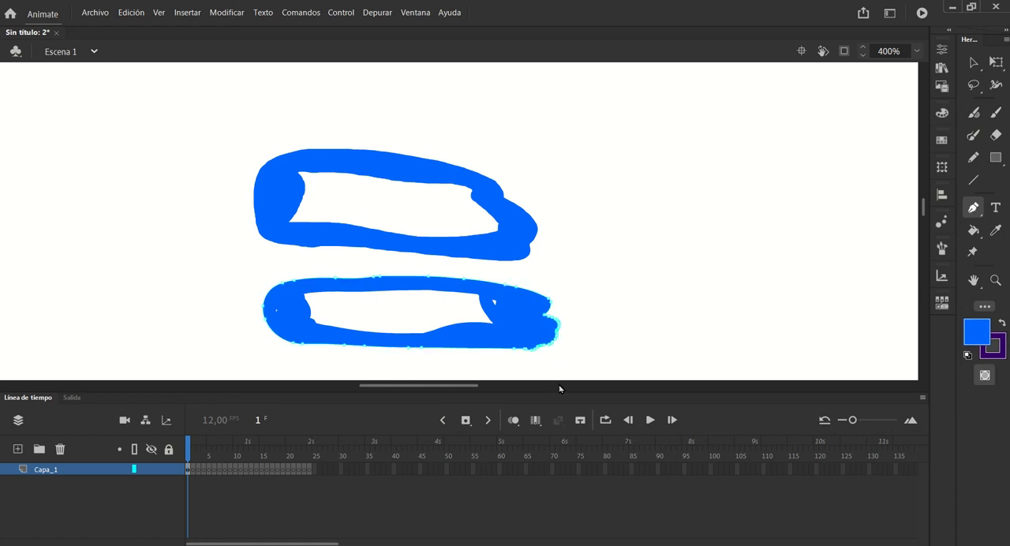
pyautogui.click(514, 258)
pyautogui.hotkey('ctrl', 'z')
pyautogui.click(517, 261)
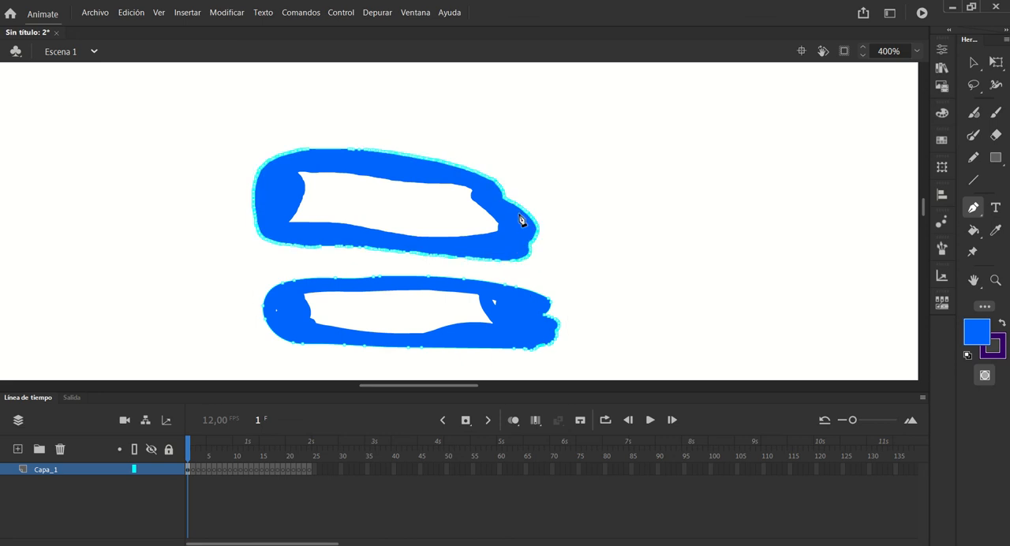
pyautogui.hotkey('ctrl', 'space')
pyautogui.keyDown('ctrl'); pyautogui.click(508, 262); pyautogui.keyUp('ctrl')
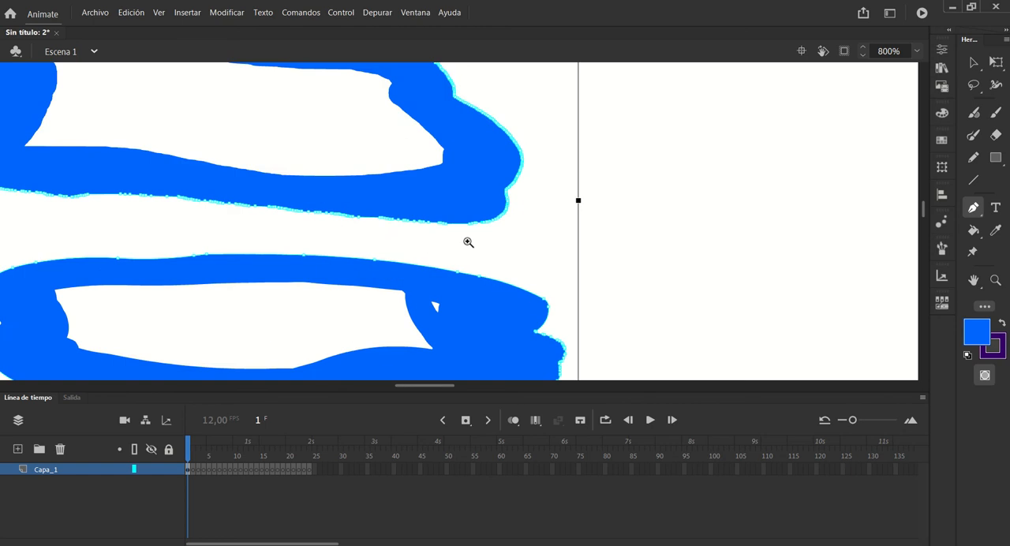
pyautogui.keyDown('ctrl'); pyautogui.click(435, 235); pyautogui.keyUp('ctrl')
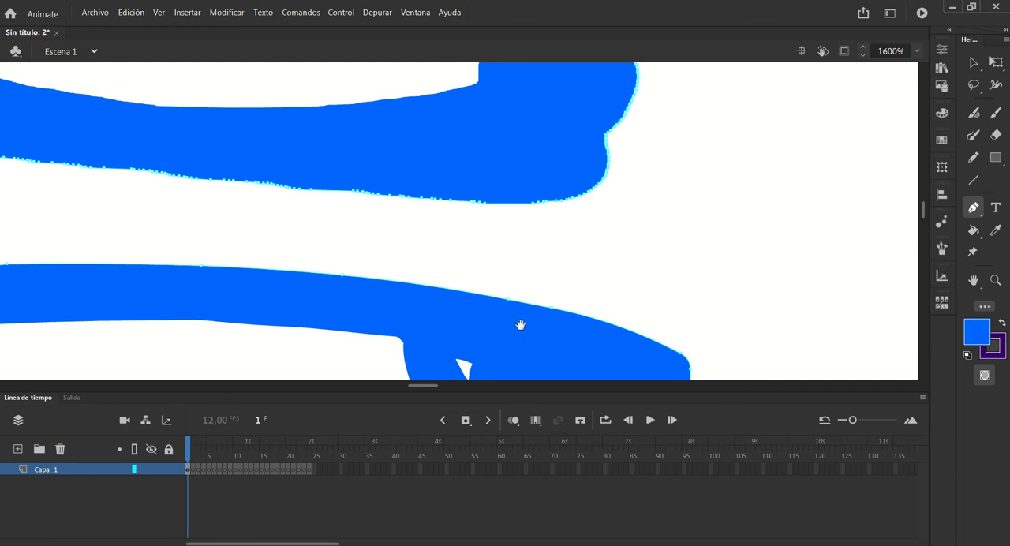
# Examine the anchor points along the outline of the lower, smoothed ring from one rounded end to the other
pyautogui.moveTo(490, 289); pyautogui.dragTo(477, 55)
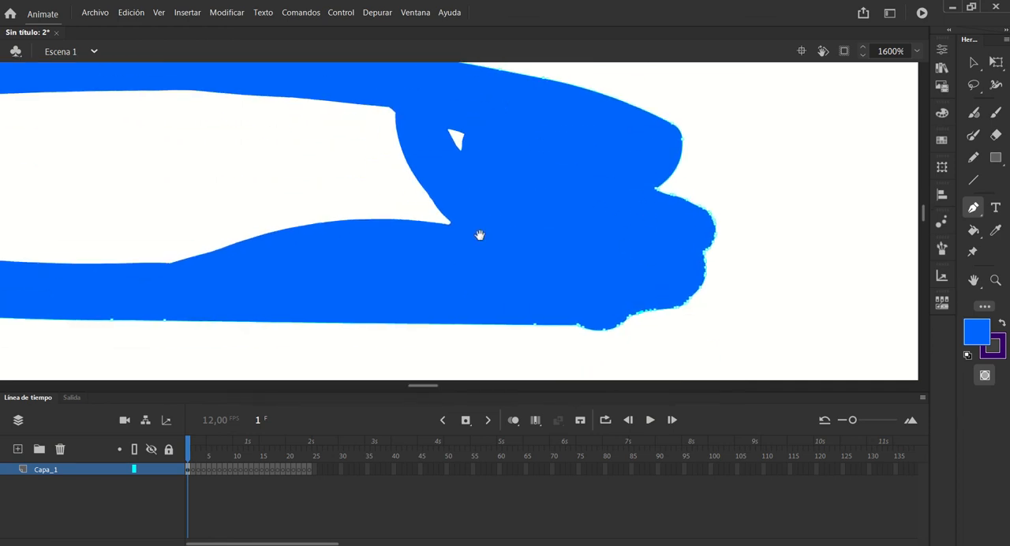
pyautogui.moveTo(507, 261); pyautogui.dragTo(994, 324)
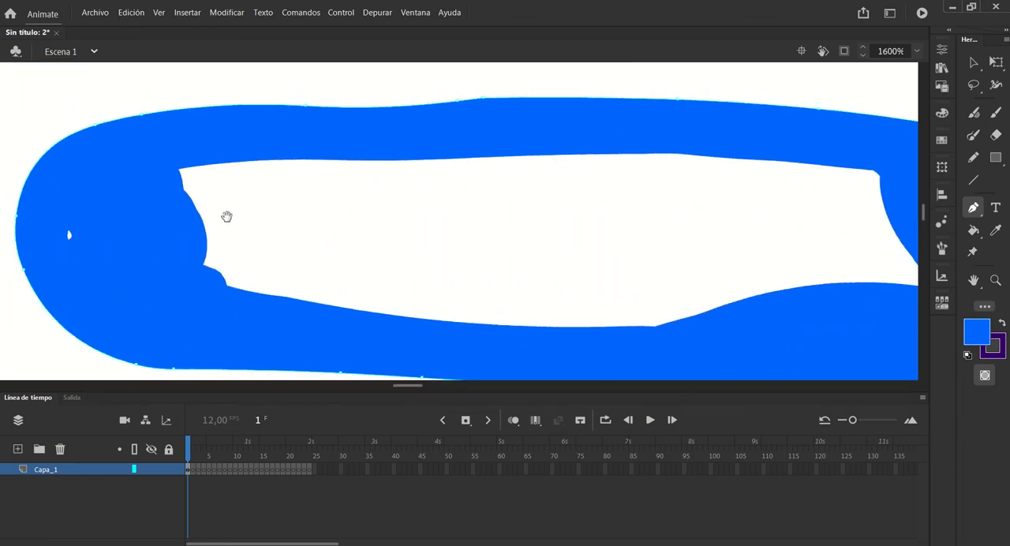
pyautogui.click(182, 180)
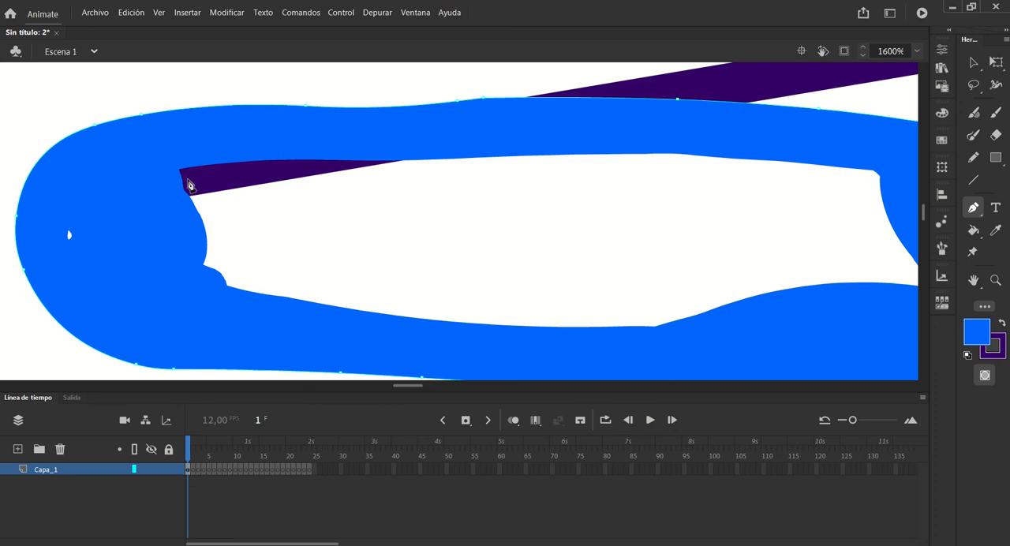
pyautogui.hotkey('ctrl', 'z')
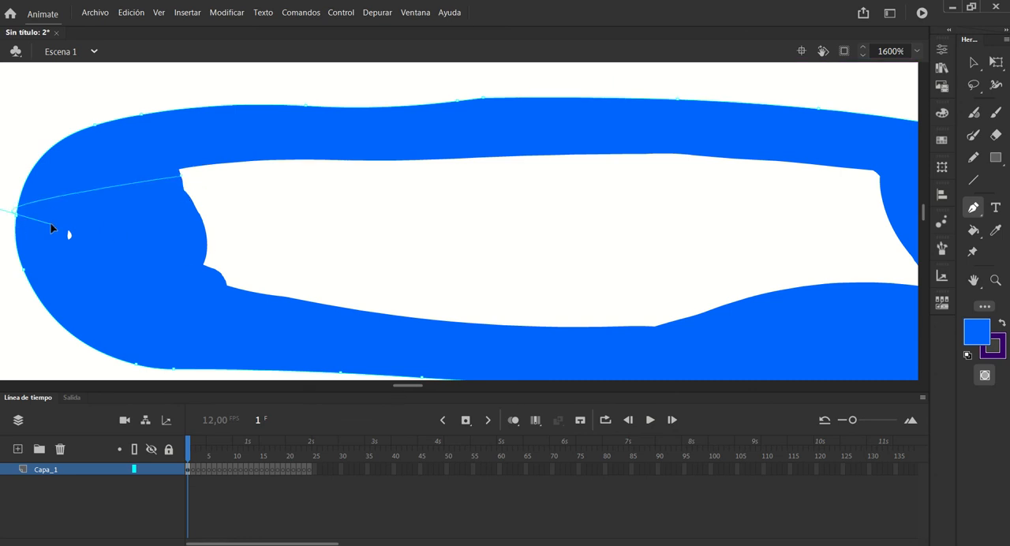
pyautogui.moveTo(15, 214); pyautogui.dragTo(34, 237)
pyautogui.hotkey('ctrl', 'z')
# Compare the anchor points on the upper ring's lower edge with those around the smoothed lower ring
pyautogui.press('space')
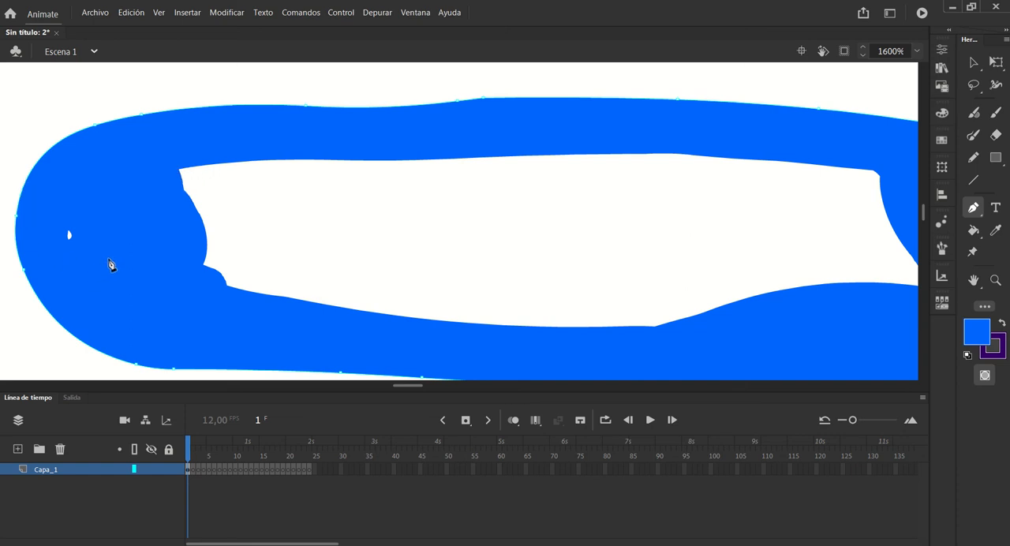
pyautogui.moveTo(505, 72); pyautogui.dragTo(256, 328)
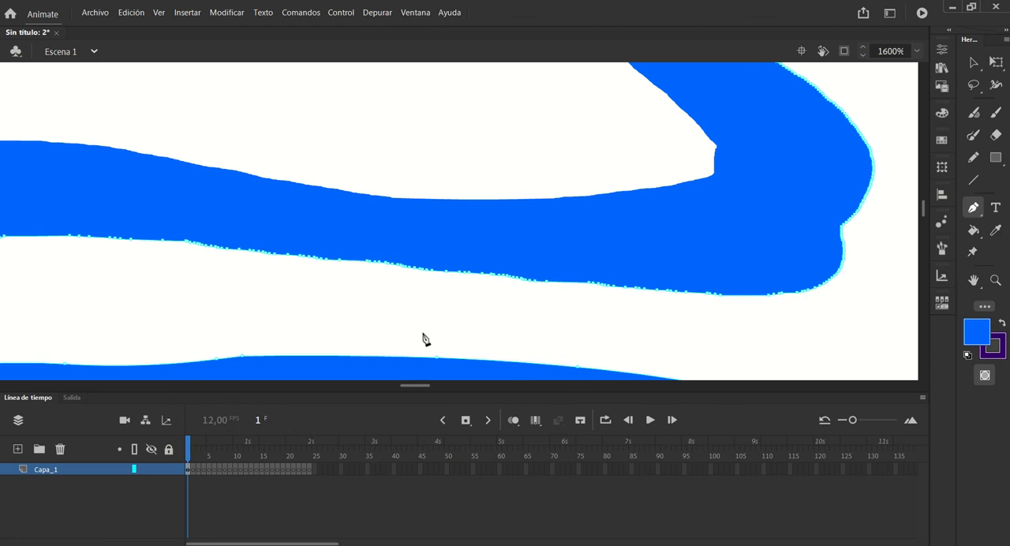
pyautogui.press('space')
pyautogui.moveTo(450, 378); pyautogui.dragTo(337, 229)
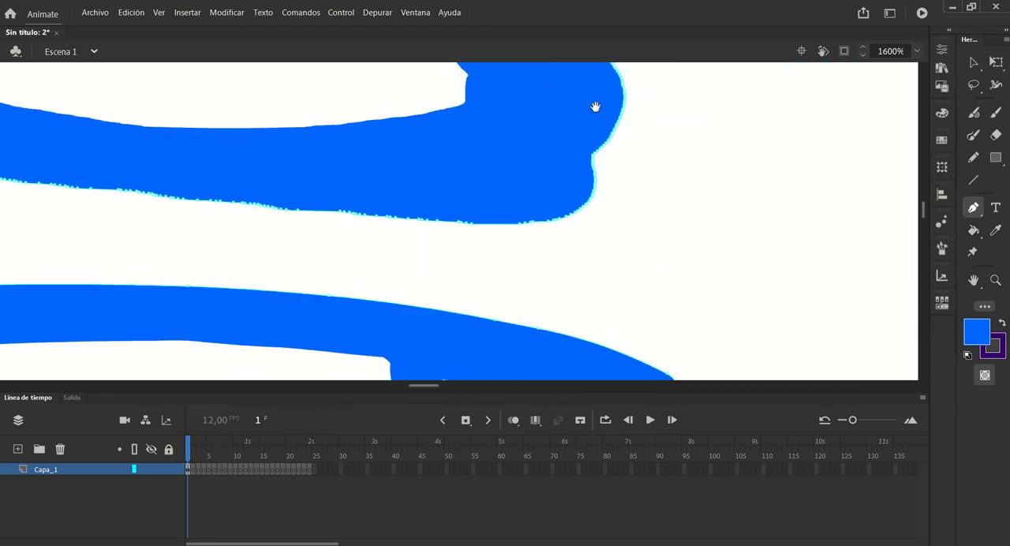
pyautogui.moveTo(419, 334); pyautogui.dragTo(615, 74)
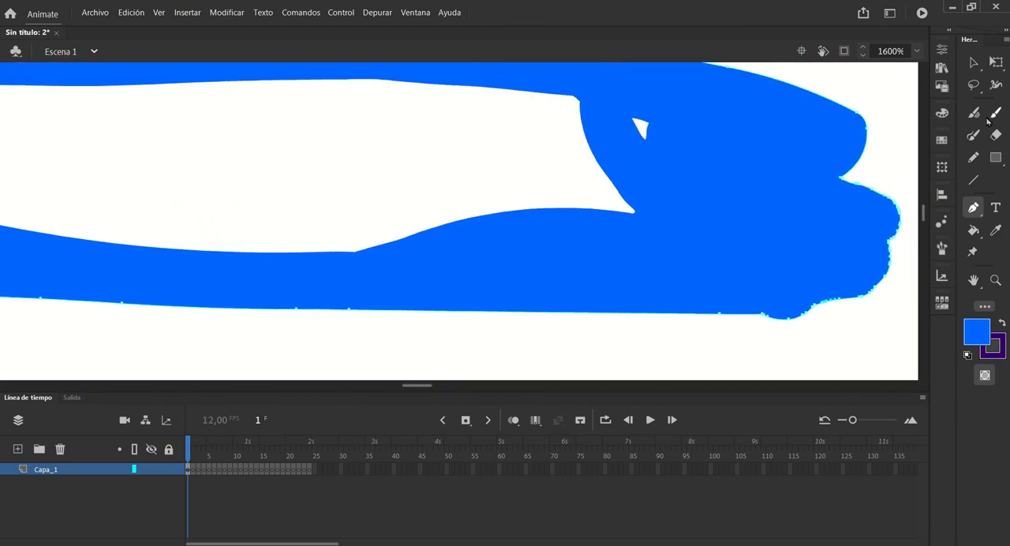
# Set the Fluid Brush's curve smoothing to 81 and stabilizer to 70, and paint a test stroke inside the lower ring
pyautogui.click(973, 112)
pyautogui.click(942, 49)
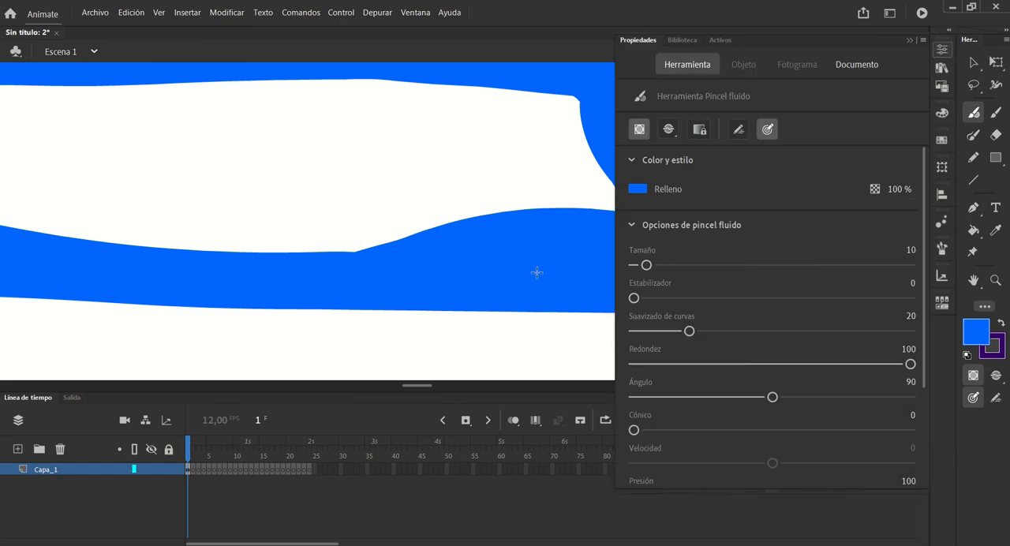
pyautogui.scroll(-3, 914, 356)
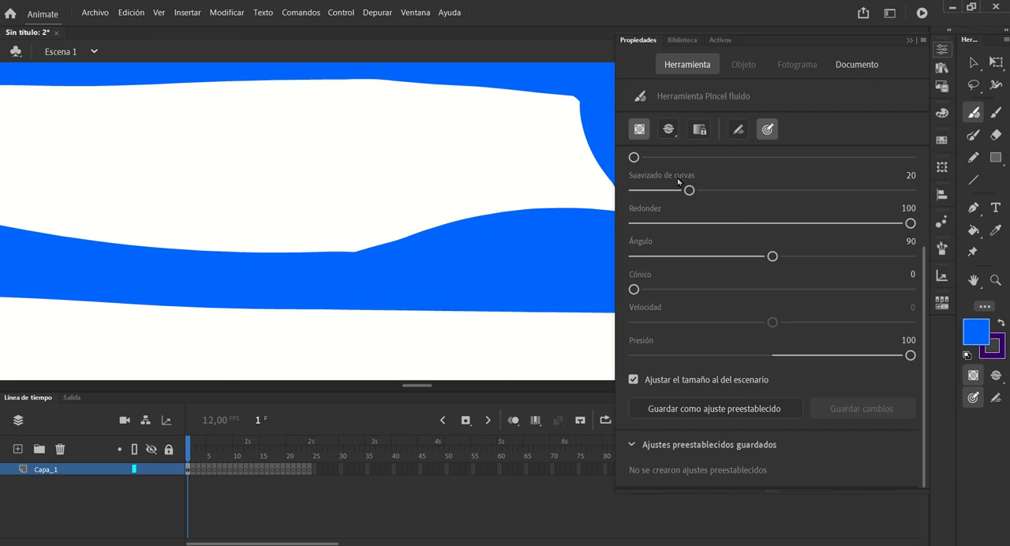
pyautogui.moveTo(689, 190); pyautogui.dragTo(860, 200)
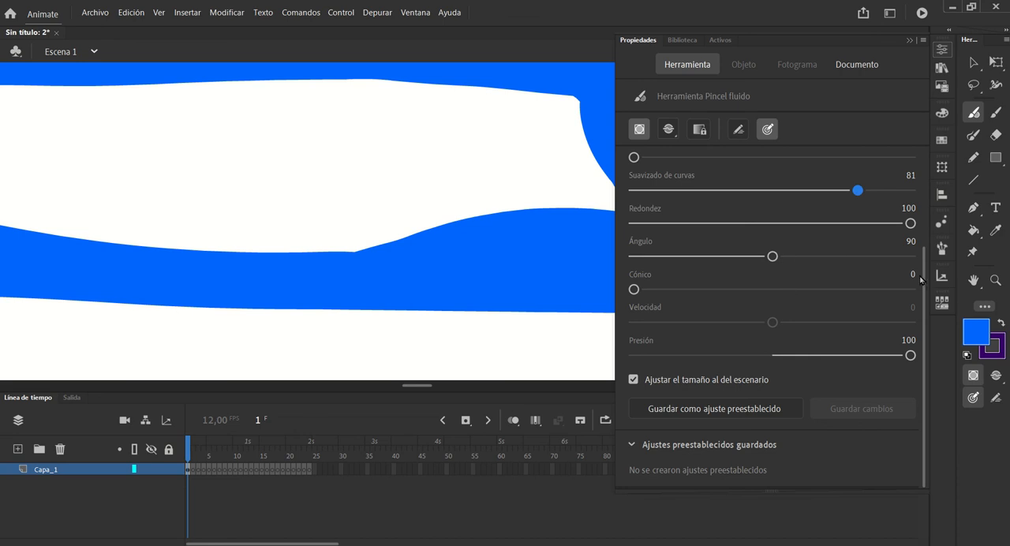
pyautogui.moveTo(925, 302); pyautogui.dragTo(941, 194)
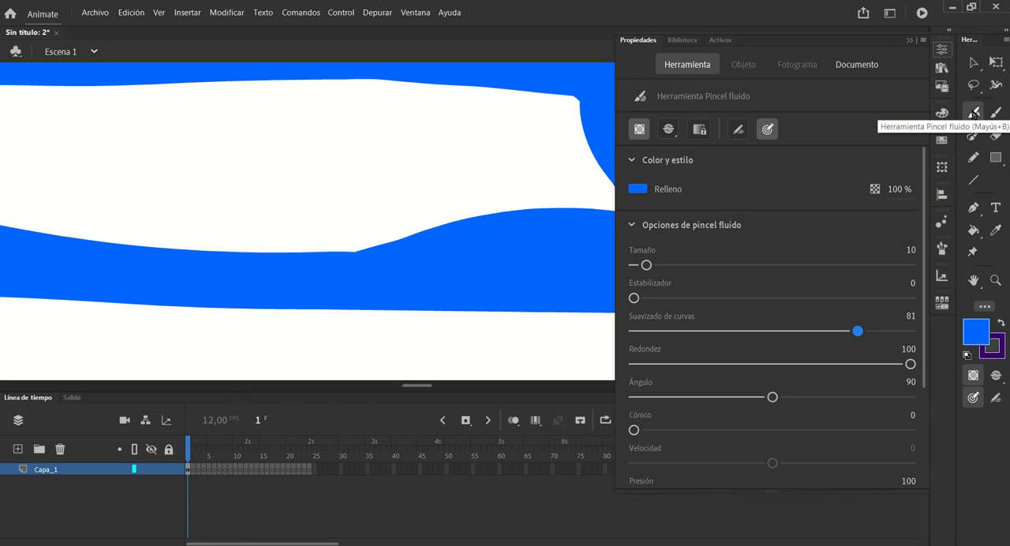
pyautogui.moveTo(634, 298)
pyautogui.mouseDown()
pyautogui.moveTo(834, 298)
pyautogui.moveTo(826, 299)
pyautogui.mouseUp()
pyautogui.moveTo(316, 134)
pyautogui.mouseDown()
pyautogui.moveTo(279, 233)
pyautogui.moveTo(172, 226)
pyautogui.mouseUp()
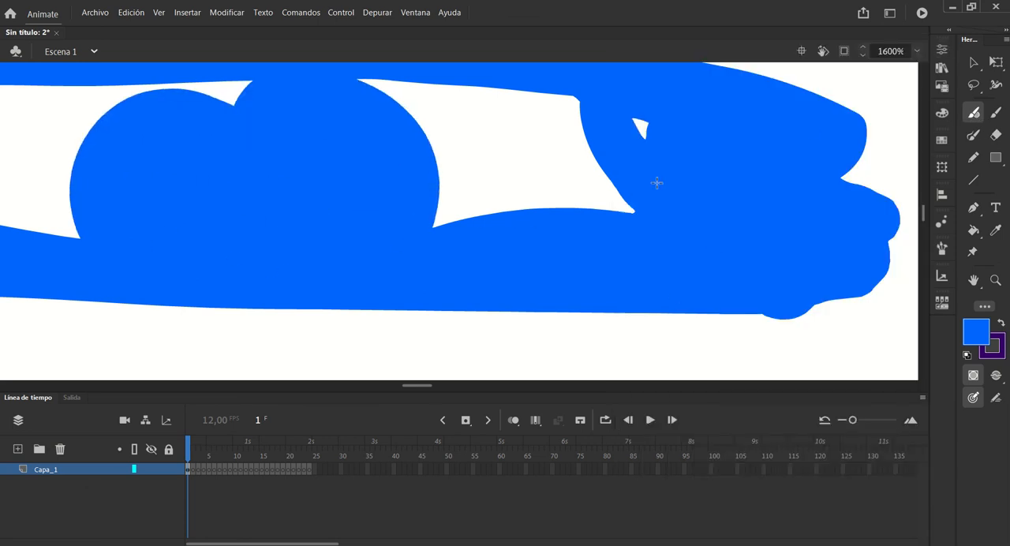
# Reduce the Fluid Brush size and paint a single dot beside the test stroke inside the lower ring
pyautogui.click(942, 49)
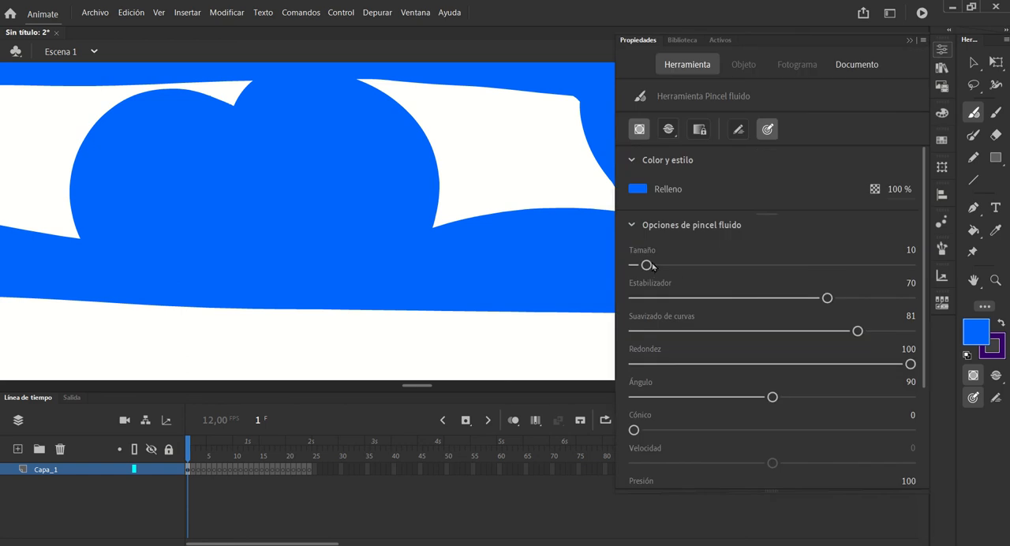
pyautogui.moveTo(650, 265); pyautogui.dragTo(636, 266)
pyautogui.click(497, 184)
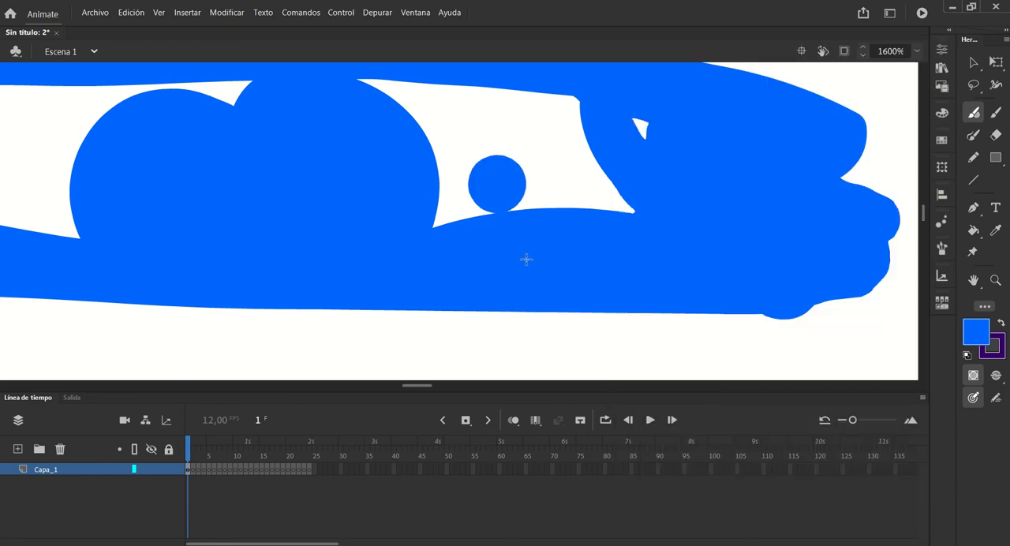
# Paint a large open loop and a hooked curve with the Fluid Brush in the empty area right of the rings
pyautogui.keyDown('ctrl'); pyautogui.keyDown('shift'); pyautogui.click(493, 203); pyautogui.keyUp('shift'); pyautogui.keyUp('ctrl')
pyautogui.keyDown('ctrl'); pyautogui.keyDown('shift'); pyautogui.click(493, 203); pyautogui.keyUp('shift'); pyautogui.keyUp('ctrl')
pyautogui.keyDown('ctrl'); pyautogui.keyDown('shift'); pyautogui.click(479, 196); pyautogui.keyUp('shift'); pyautogui.keyUp('ctrl')
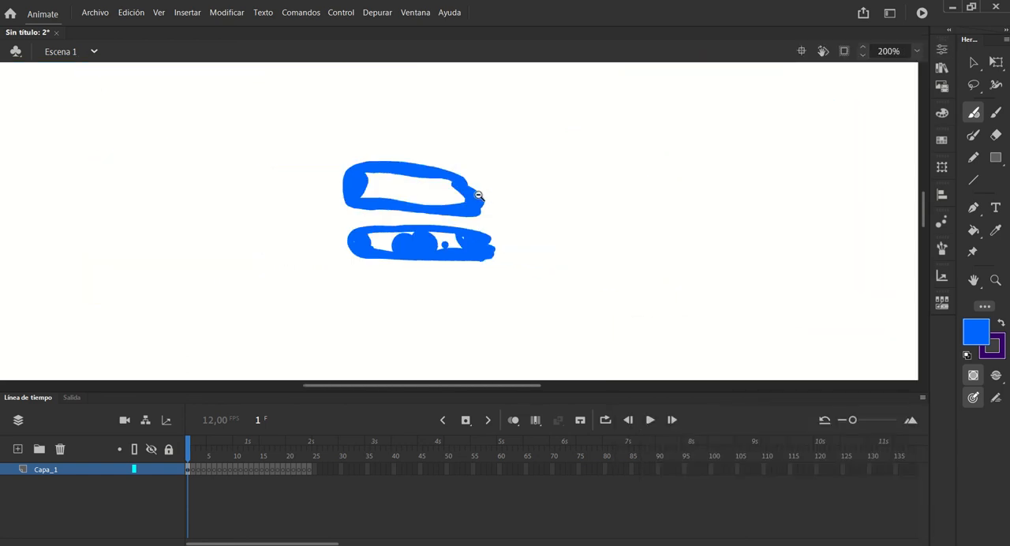
pyautogui.keyDown('ctrl'); pyautogui.keyDown('shift'); pyautogui.click(478, 195); pyautogui.keyUp('shift'); pyautogui.keyUp('ctrl')
pyautogui.moveTo(572, 110)
pyautogui.mouseDown()
pyautogui.moveTo(631, 232)
pyautogui.moveTo(616, 122)
pyautogui.mouseUp()
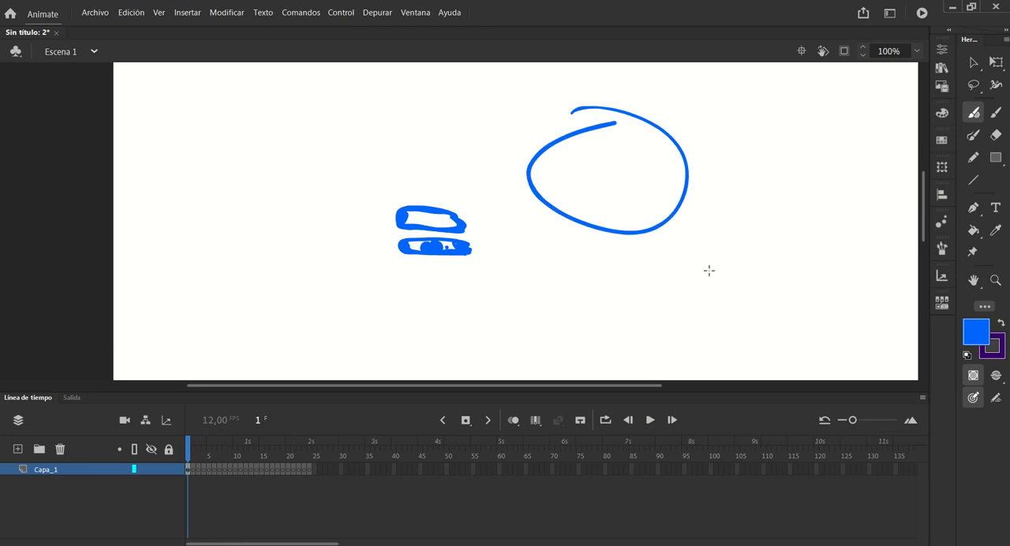
pyautogui.moveTo(710, 203)
pyautogui.mouseDown()
pyautogui.moveTo(809, 257)
pyautogui.moveTo(774, 143)
pyautogui.mouseUp()
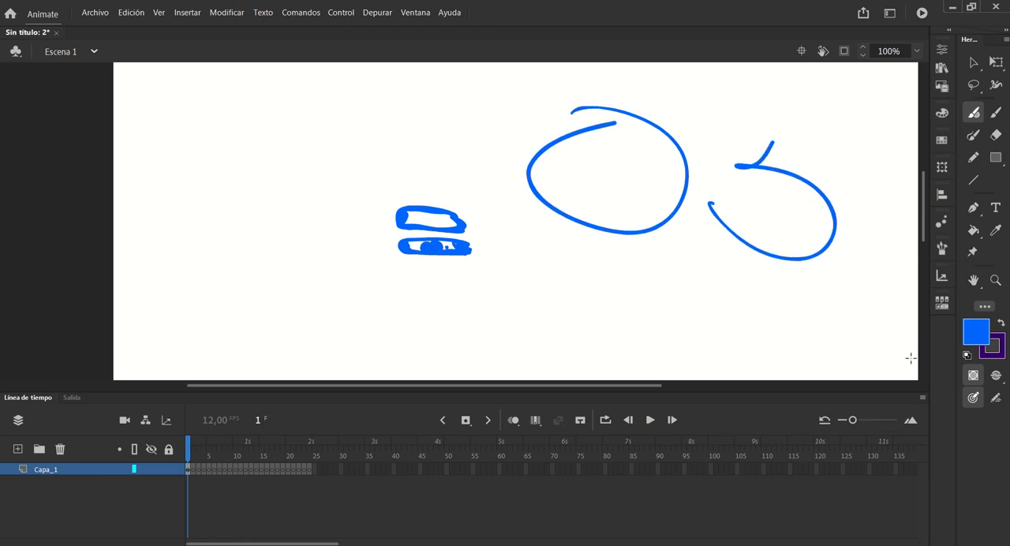
# Set the Paint Brush drawing mode to Ink (Tinta) and draw a winding, looping stroke left of the rings
pyautogui.click(974, 135)
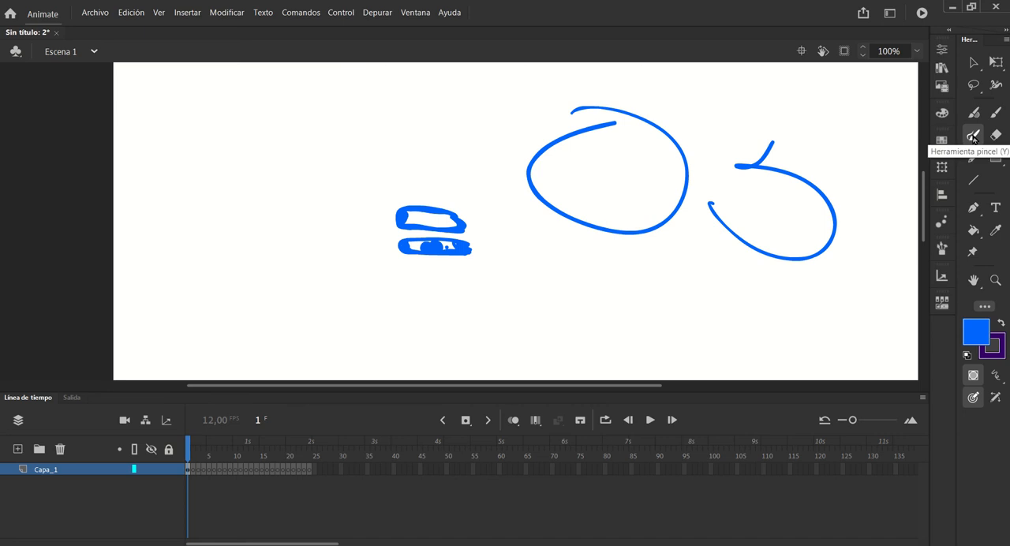
pyautogui.click(996, 375)
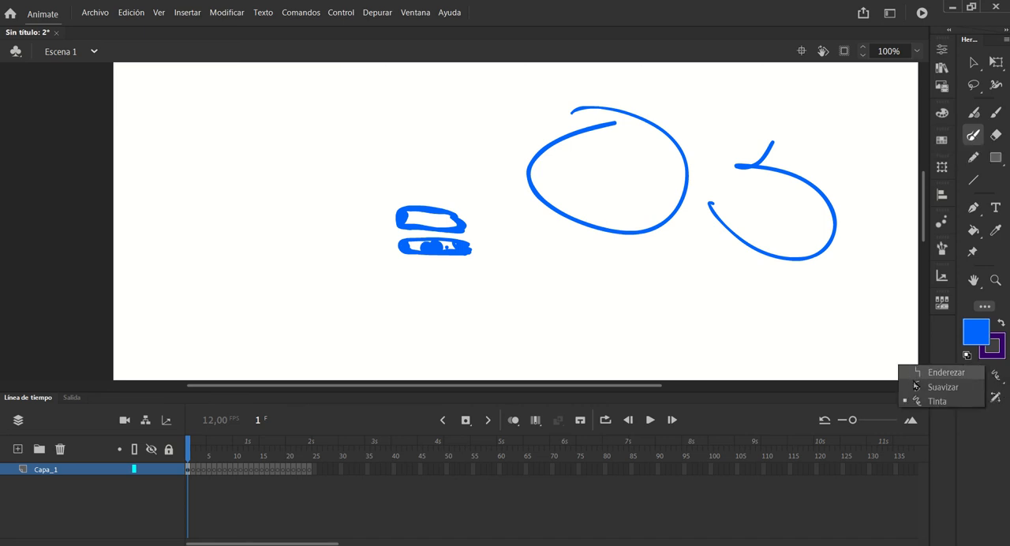
pyautogui.click(935, 401)
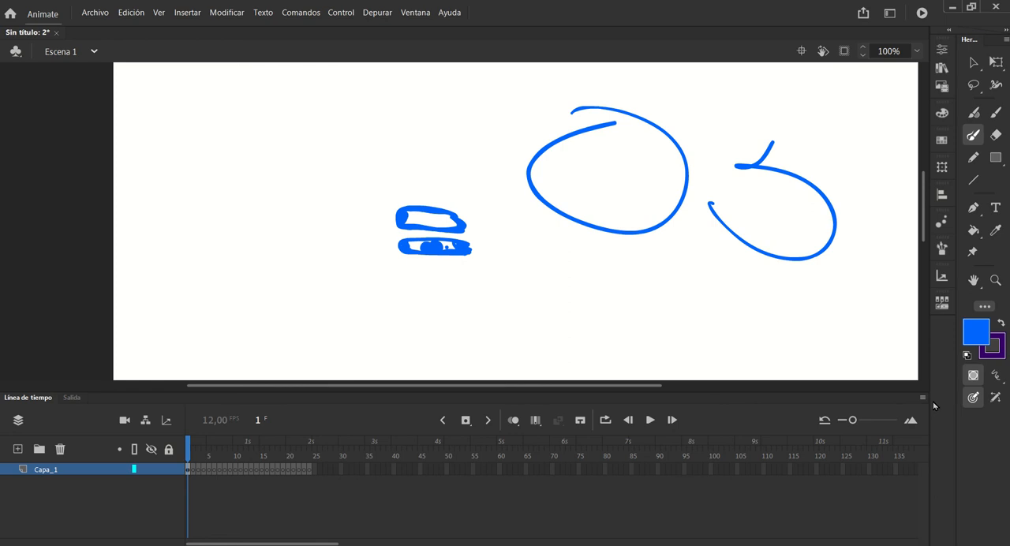
pyautogui.moveTo(271, 103)
pyautogui.mouseDown()
pyautogui.moveTo(262, 254)
pyautogui.moveTo(249, 131)
pyautogui.mouseUp()
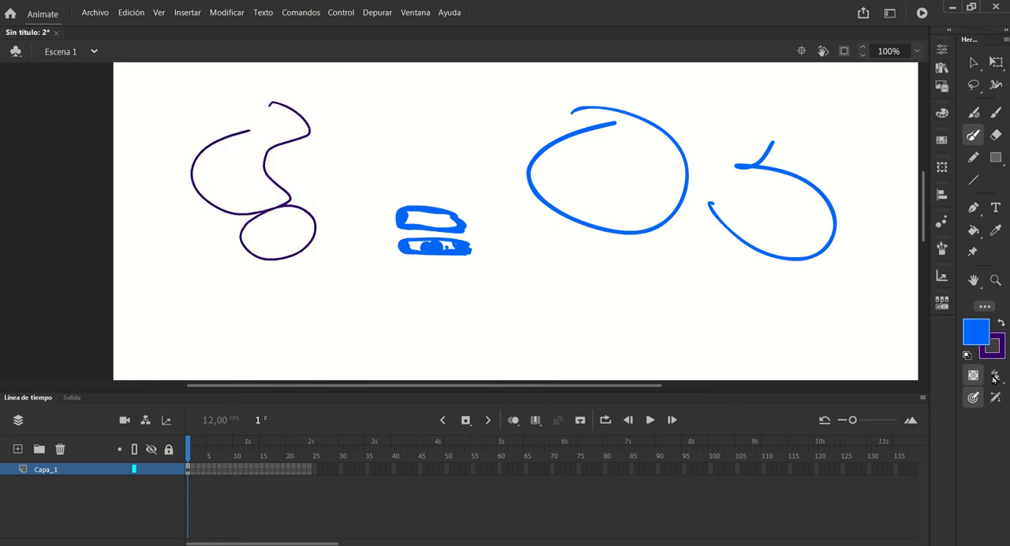
# Set the Paint Brush drawing mode to Smooth (Suavizar) and draw four winding strokes around and below the rings
pyautogui.click(996, 375)
pyautogui.click(944, 391)
pyautogui.moveTo(365, 118)
pyautogui.mouseDown()
pyautogui.moveTo(342, 191)
pyautogui.moveTo(473, 145)
pyautogui.moveTo(378, 173)
pyautogui.mouseUp()
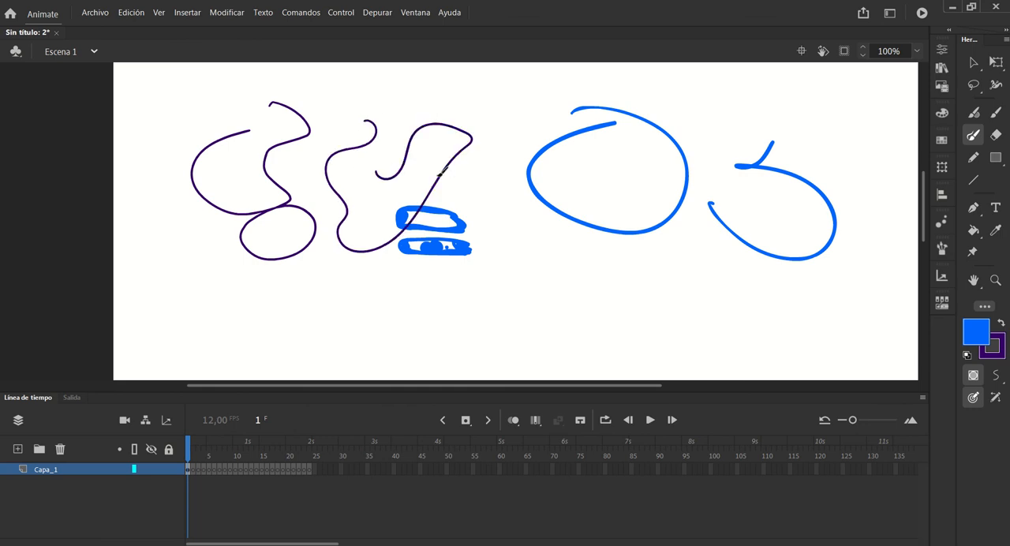
pyautogui.moveTo(471, 193)
pyautogui.mouseDown()
pyautogui.moveTo(447, 327)
pyautogui.moveTo(366, 325)
pyautogui.mouseUp()
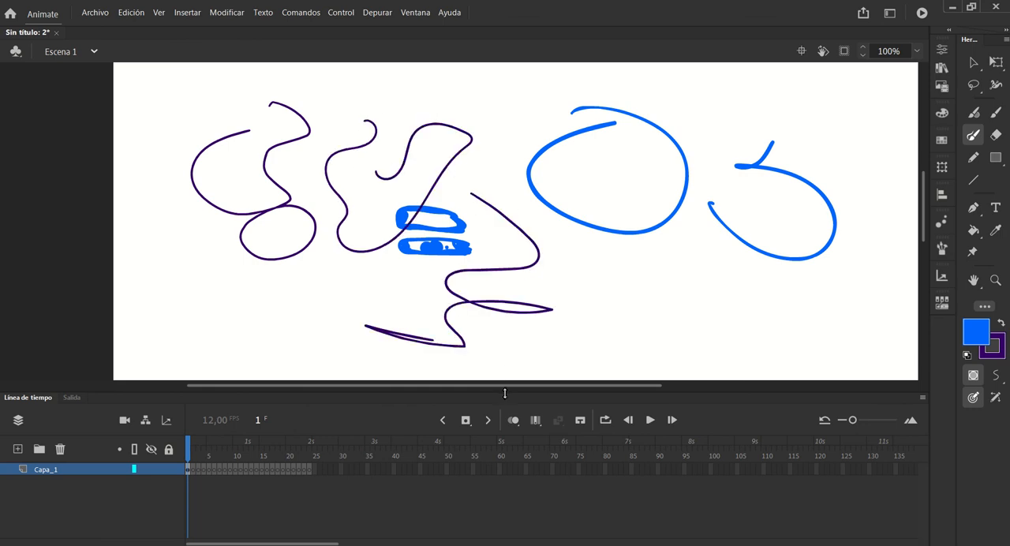
pyautogui.moveTo(557, 334); pyautogui.dragTo(710, 325)
pyautogui.moveTo(562, 272); pyautogui.dragTo(656, 298)
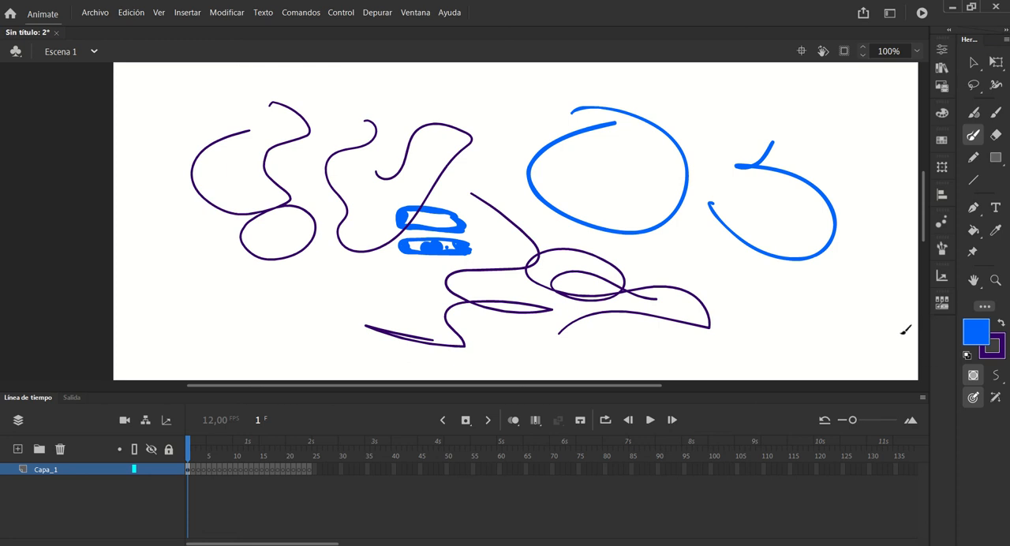
# Set the Paint Brush drawing mode to Straighten (Enderezar) and draw two ovals and several box-like shapes around the existing strokes
pyautogui.click(995, 378)
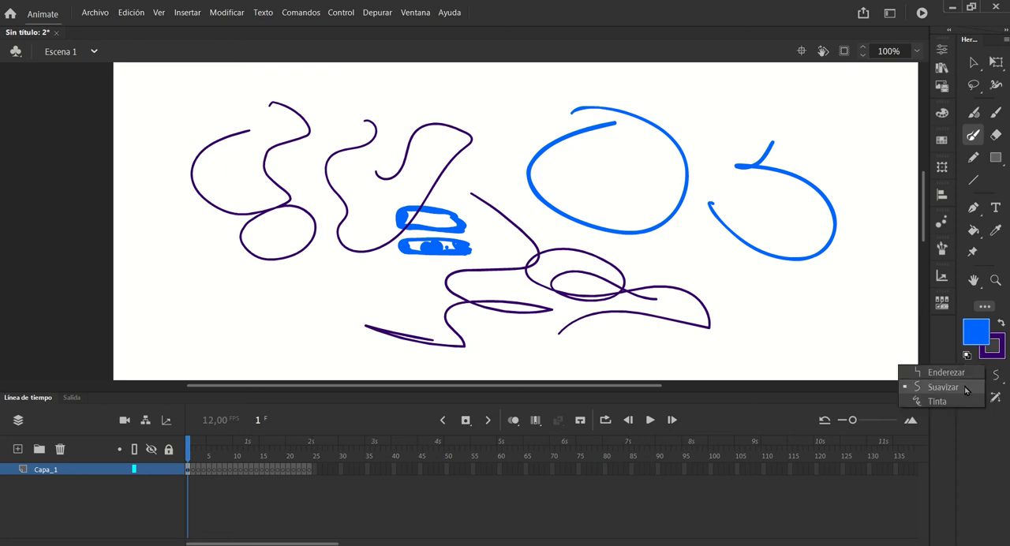
pyautogui.click(944, 371)
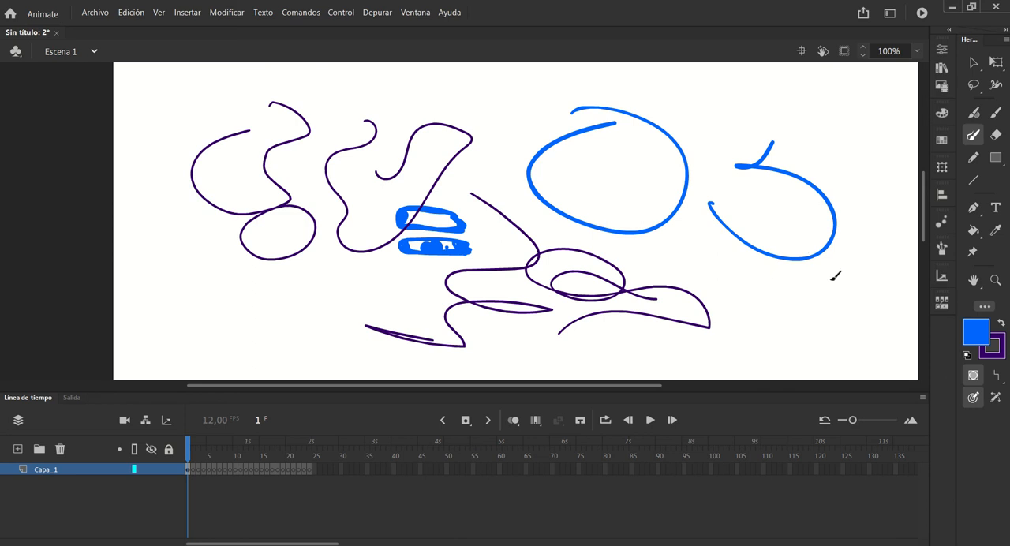
pyautogui.moveTo(854, 278)
pyautogui.mouseDown()
pyautogui.moveTo(810, 338)
pyautogui.moveTo(854, 286)
pyautogui.mouseUp()
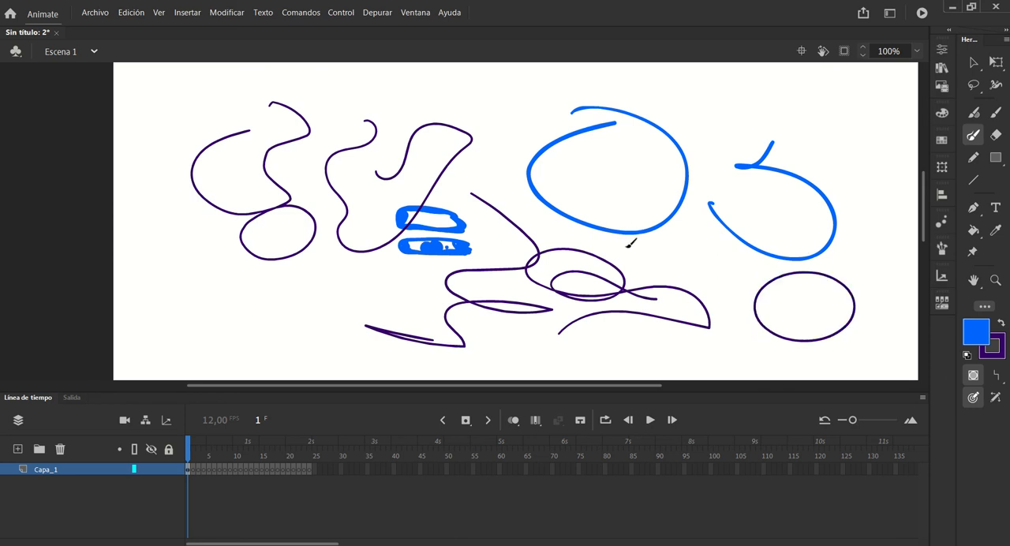
pyautogui.moveTo(700, 196)
pyautogui.mouseDown()
pyautogui.moveTo(718, 288)
pyautogui.moveTo(653, 222)
pyautogui.moveTo(715, 196)
pyautogui.mouseUp()
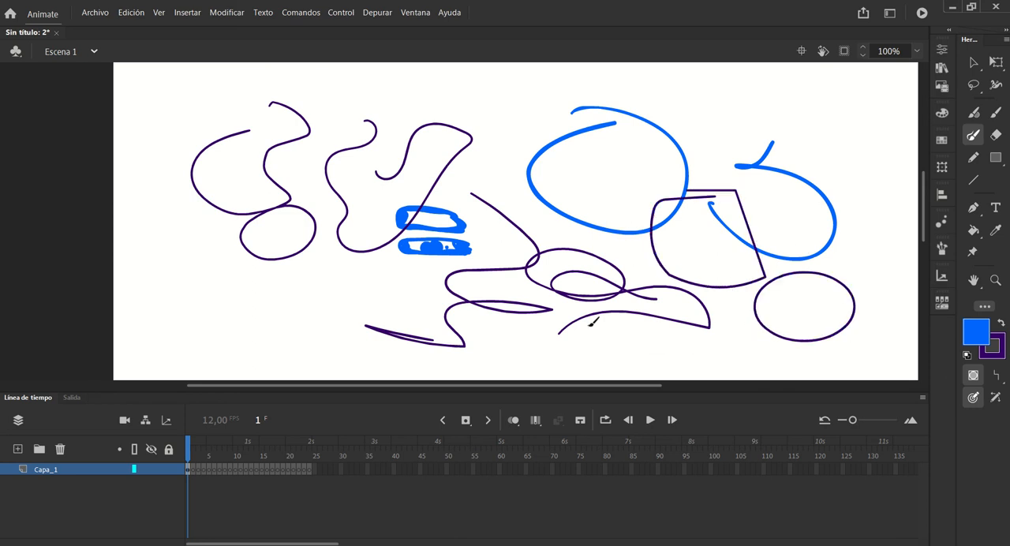
pyautogui.moveTo(521, 147)
pyautogui.mouseDown()
pyautogui.moveTo(510, 172)
pyautogui.moveTo(567, 141)
pyautogui.moveTo(545, 113)
pyautogui.moveTo(518, 153)
pyautogui.mouseUp()
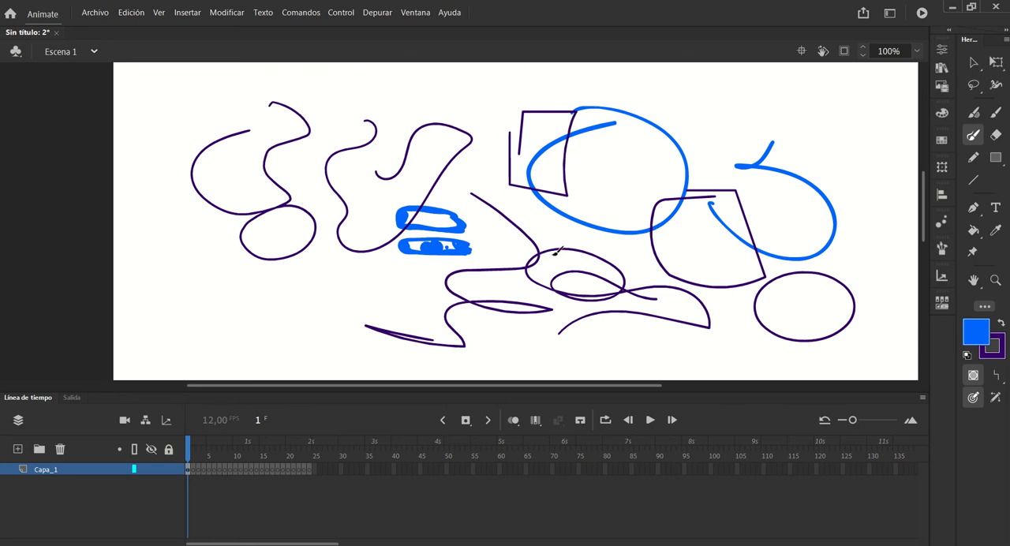
pyautogui.moveTo(482, 108)
pyautogui.mouseDown()
pyautogui.moveTo(402, 91)
pyautogui.moveTo(443, 107)
pyautogui.mouseUp()
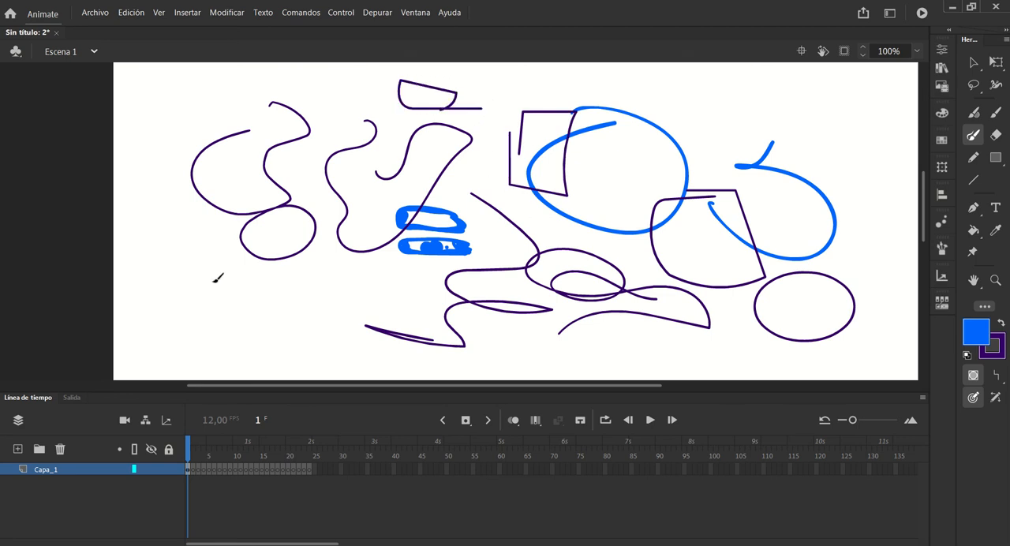
pyautogui.moveTo(208, 290)
pyautogui.mouseDown()
pyautogui.moveTo(177, 318)
pyautogui.moveTo(237, 343)
pyautogui.moveTo(213, 289)
pyautogui.mouseUp()
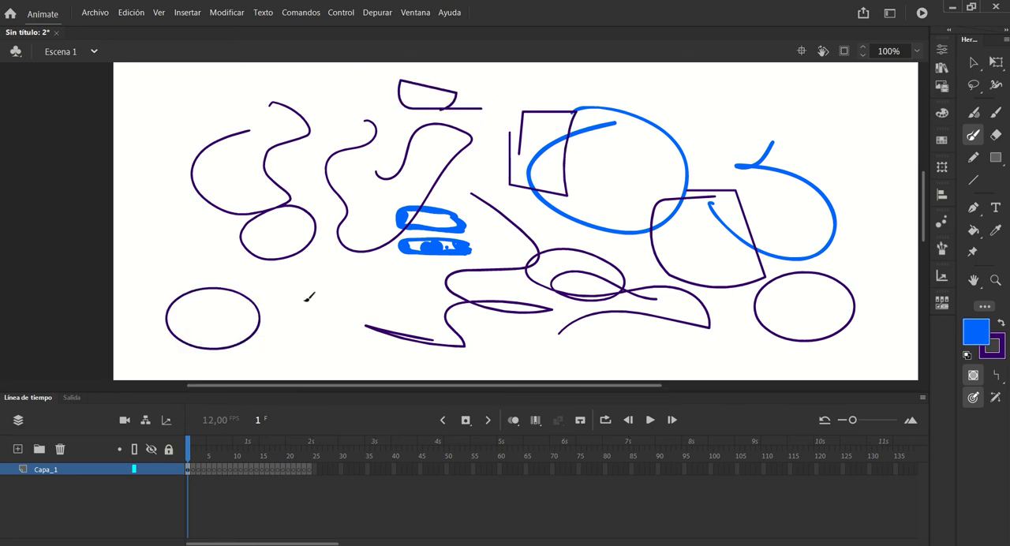
pyautogui.moveTo(305, 300)
pyautogui.mouseDown()
pyautogui.moveTo(359, 342)
pyautogui.moveTo(304, 238)
pyautogui.moveTo(306, 315)
pyautogui.mouseUp()
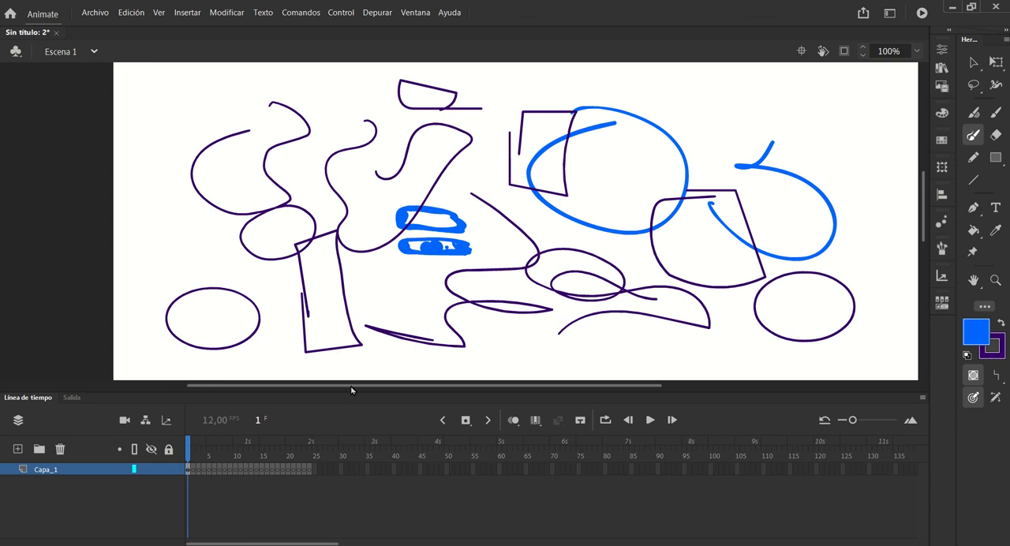
pyautogui.moveTo(168, 170)
pyautogui.mouseDown()
pyautogui.moveTo(203, 250)
pyautogui.moveTo(166, 190)
pyautogui.mouseUp()
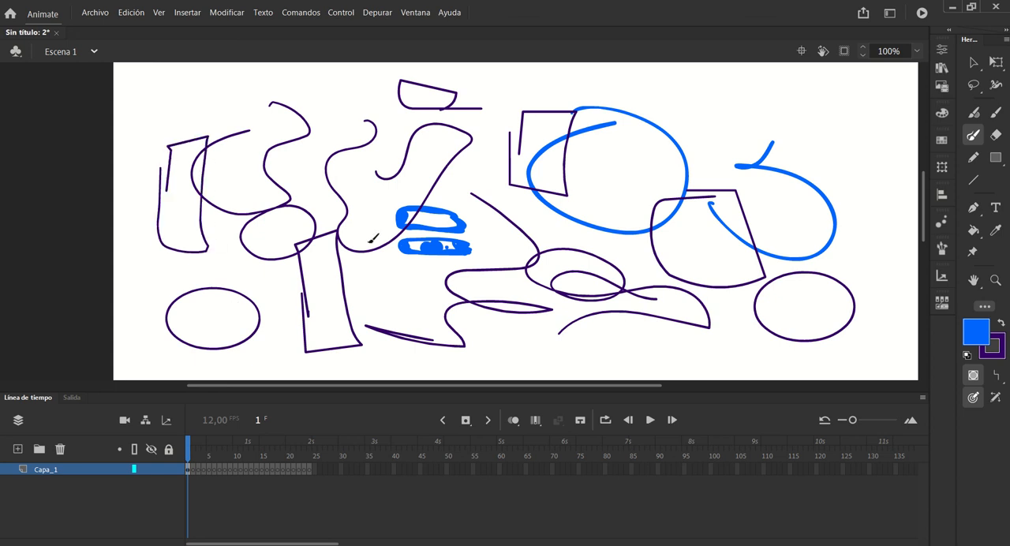
# Draw circles and ovals of different sizes on the right side of the stage and large overlapping loops across its centre
pyautogui.moveTo(793, 120); pyautogui.dragTo(803, 146)
pyautogui.moveTo(868, 205)
pyautogui.mouseDown()
pyautogui.moveTo(850, 211)
pyautogui.moveTo(864, 207)
pyautogui.mouseUp()
pyautogui.moveTo(878, 290); pyautogui.dragTo(856, 299)
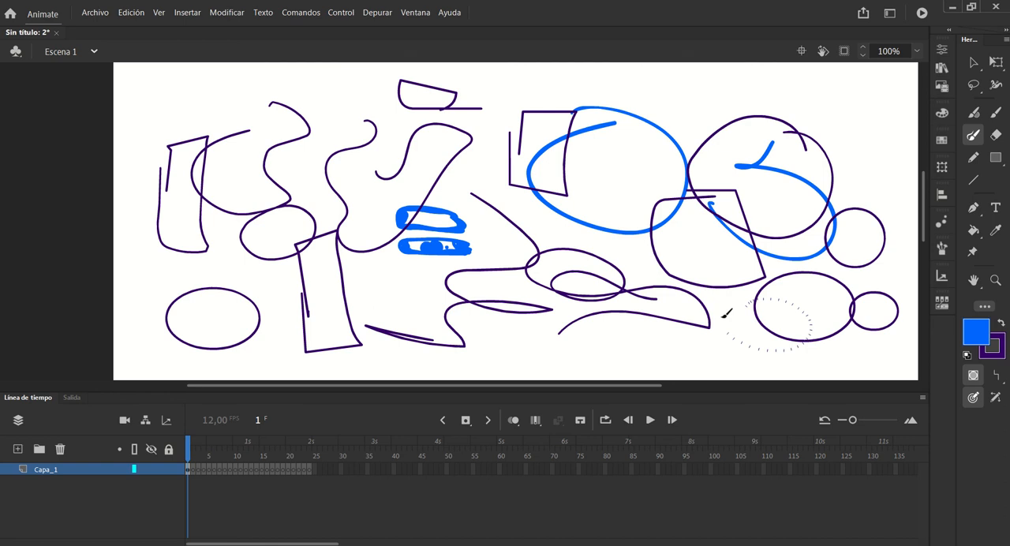
pyautogui.moveTo(724, 316); pyautogui.dragTo(727, 327)
pyautogui.moveTo(683, 363)
pyautogui.mouseDown()
pyautogui.moveTo(478, 303)
pyautogui.moveTo(506, 281)
pyautogui.moveTo(320, 347)
pyautogui.mouseUp()
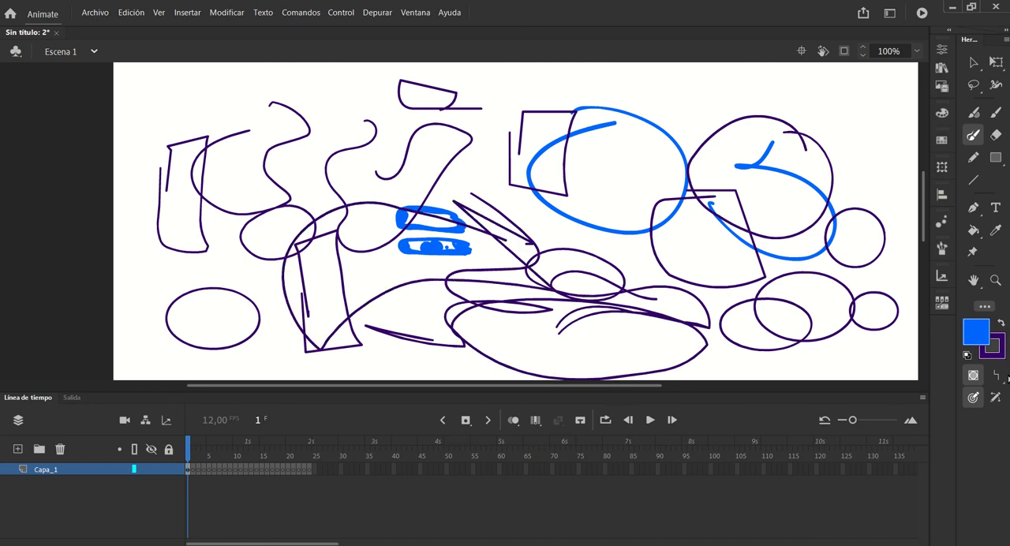
# Set the Paint Brush drawing mode to Ink (Tinta) and draw winding strokes over the blue ring and the circle beside it
pyautogui.click(997, 375)
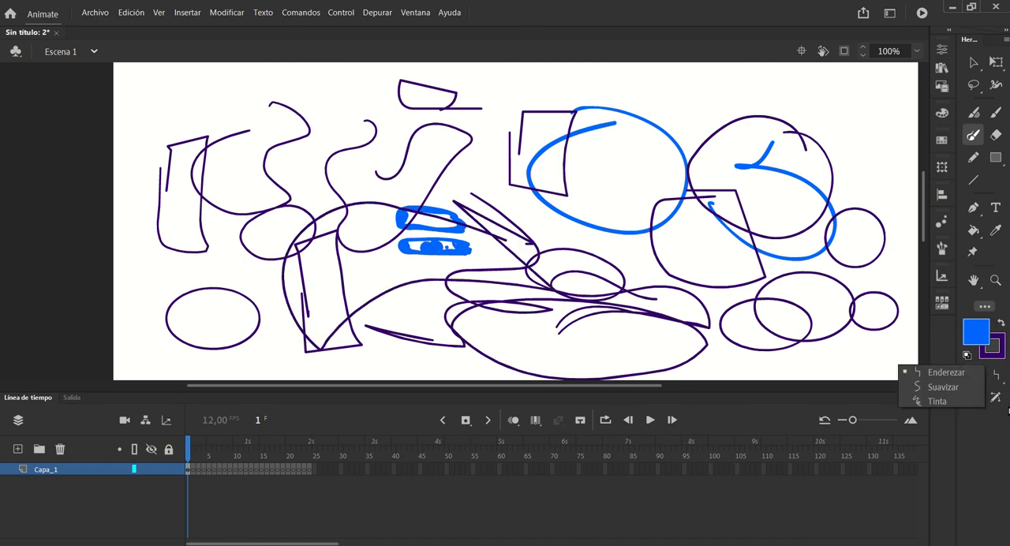
pyautogui.click(943, 402)
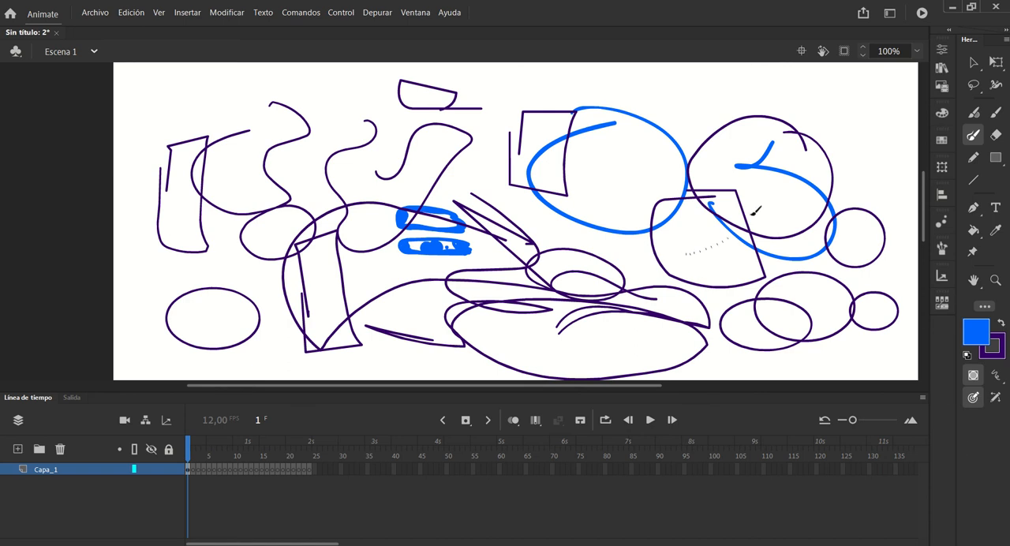
pyautogui.moveTo(756, 210)
pyautogui.mouseDown()
pyautogui.moveTo(638, 203)
pyautogui.moveTo(627, 269)
pyautogui.mouseUp()
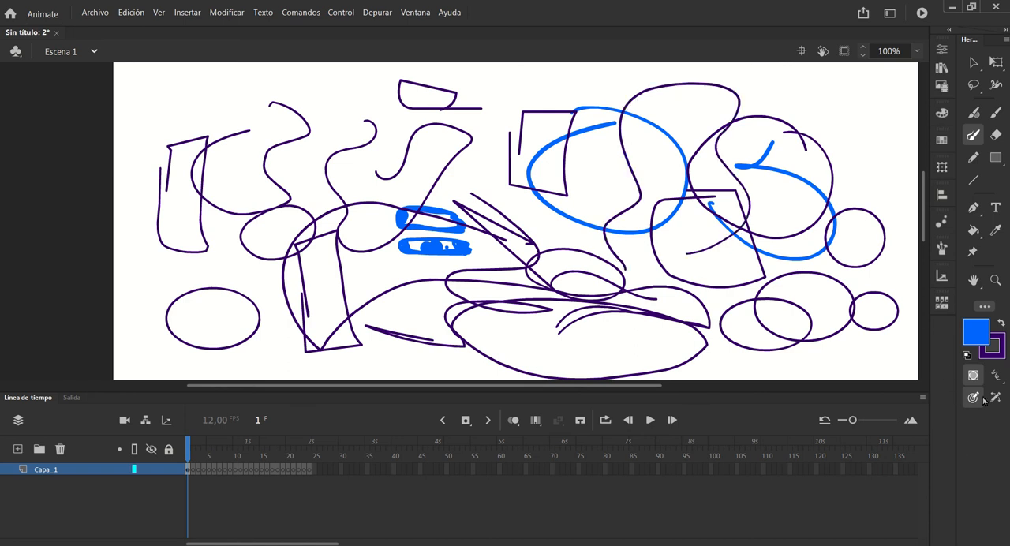
# Enable velocity (Usar velocidad) for the Fluid Brush and paint long and short strokes across the upper and right parts of the stage
pyautogui.click(974, 113)
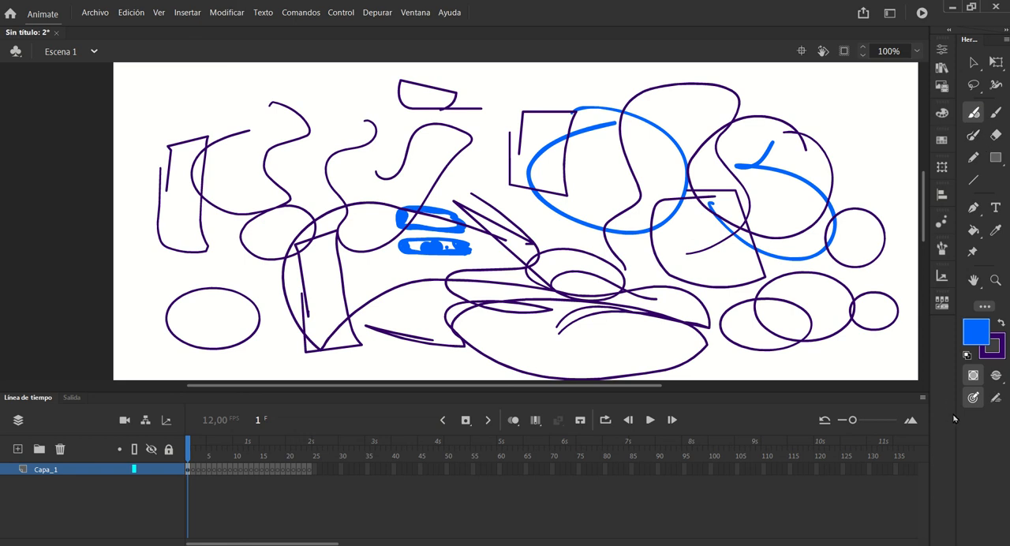
pyautogui.click(998, 401)
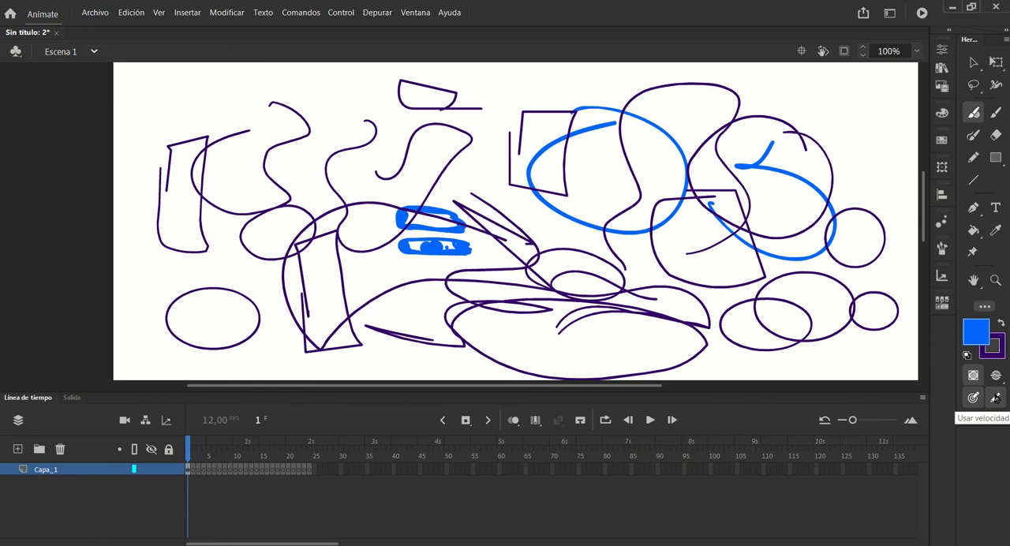
pyautogui.moveTo(860, 112)
pyautogui.mouseDown()
pyautogui.moveTo(720, 119)
pyautogui.moveTo(652, 92)
pyautogui.moveTo(460, 101)
pyautogui.mouseUp()
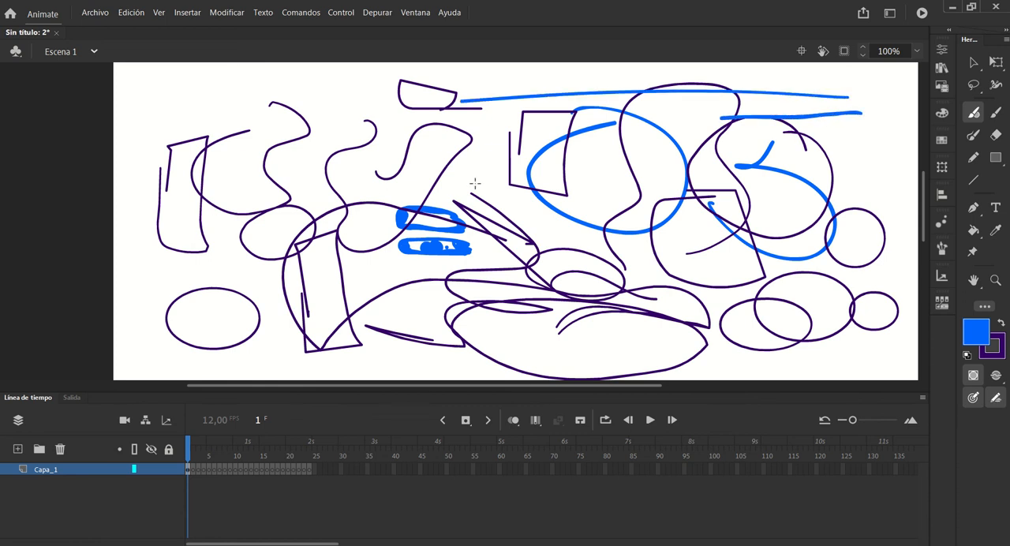
pyautogui.moveTo(828, 152)
pyautogui.mouseDown()
pyautogui.moveTo(567, 139)
pyautogui.moveTo(157, 177)
pyautogui.mouseUp()
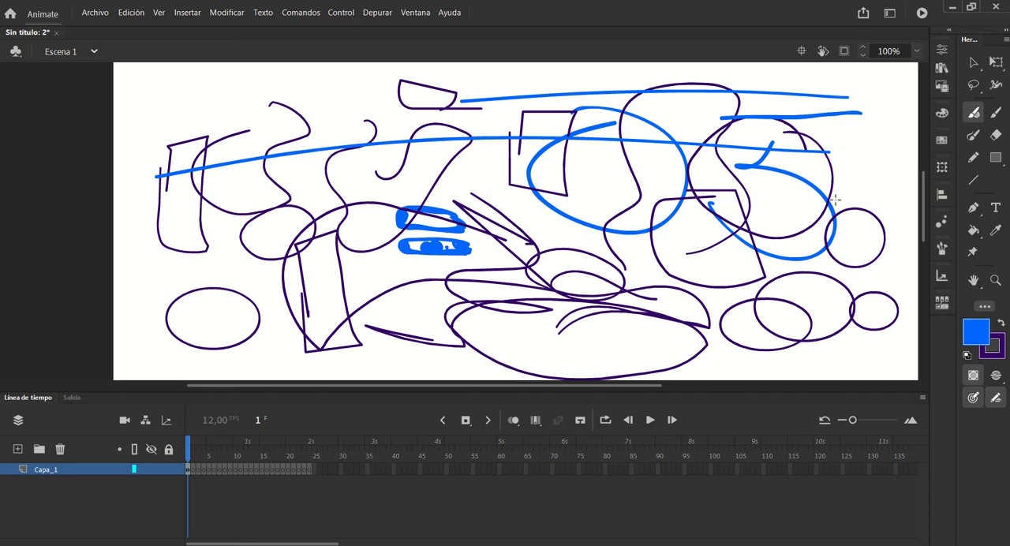
pyautogui.moveTo(846, 194); pyautogui.dragTo(701, 178)
pyautogui.moveTo(777, 221); pyautogui.dragTo(828, 241)
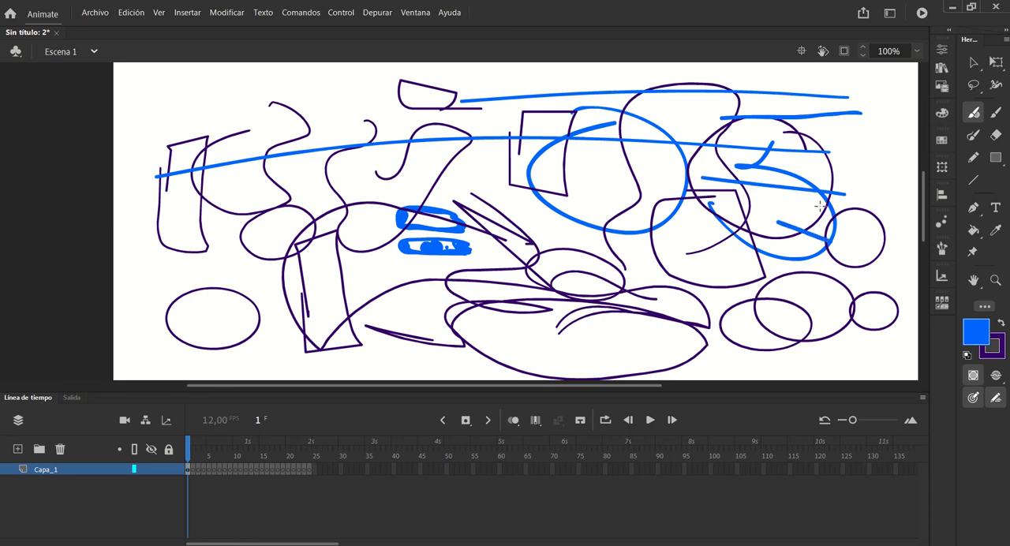
pyautogui.moveTo(821, 207)
pyautogui.mouseDown()
pyautogui.moveTo(704, 193)
pyautogui.moveTo(777, 272)
pyautogui.moveTo(860, 295)
pyautogui.mouseUp()
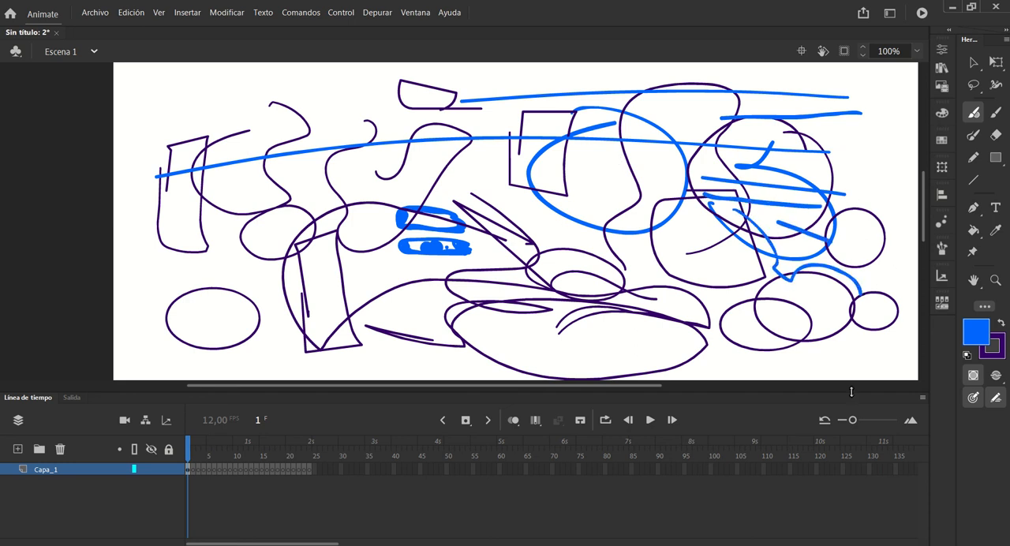
# Turn off the Fluid Brush's velocity option and delete all the artwork on frame 1
pyautogui.click(974, 393)
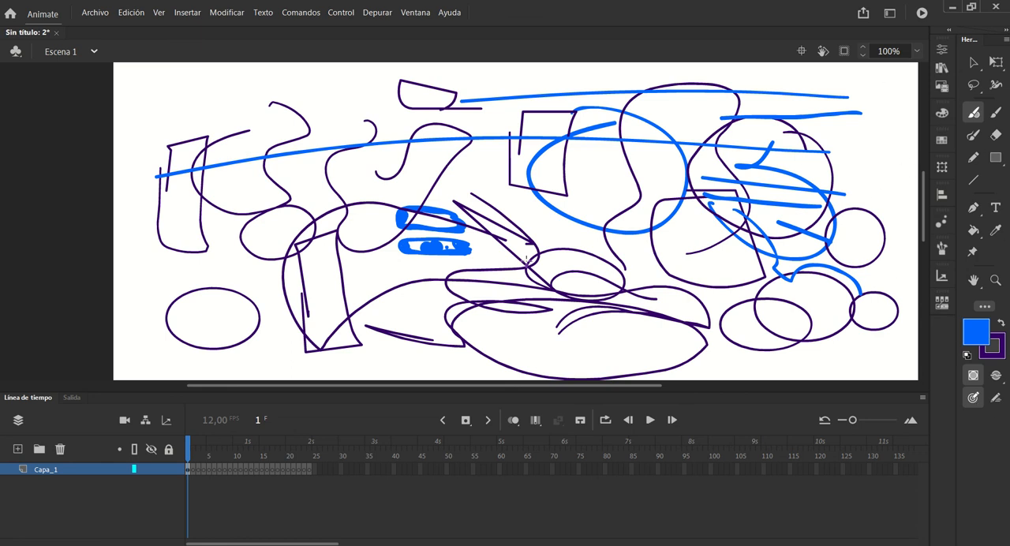
pyautogui.click(188, 470)
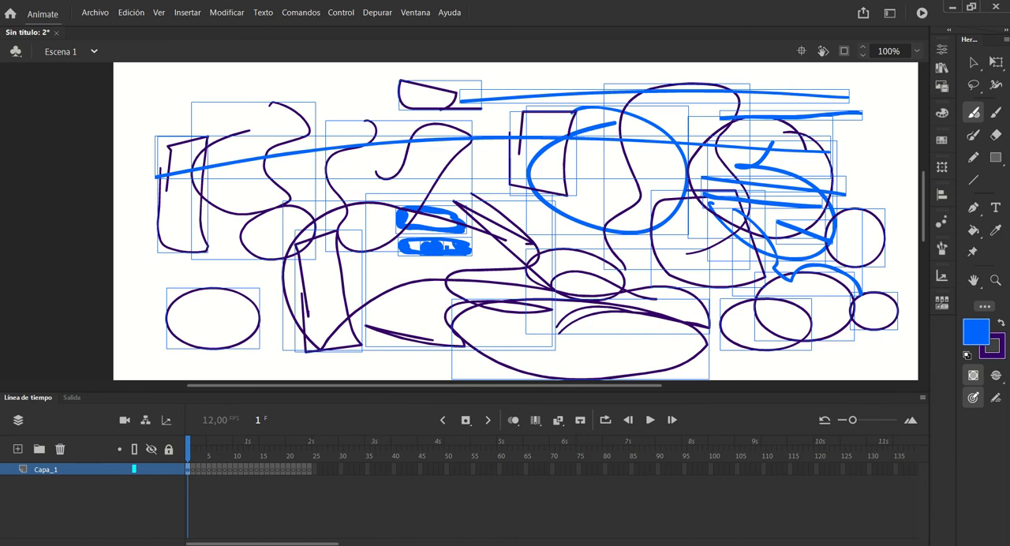
pyautogui.press('Delete')
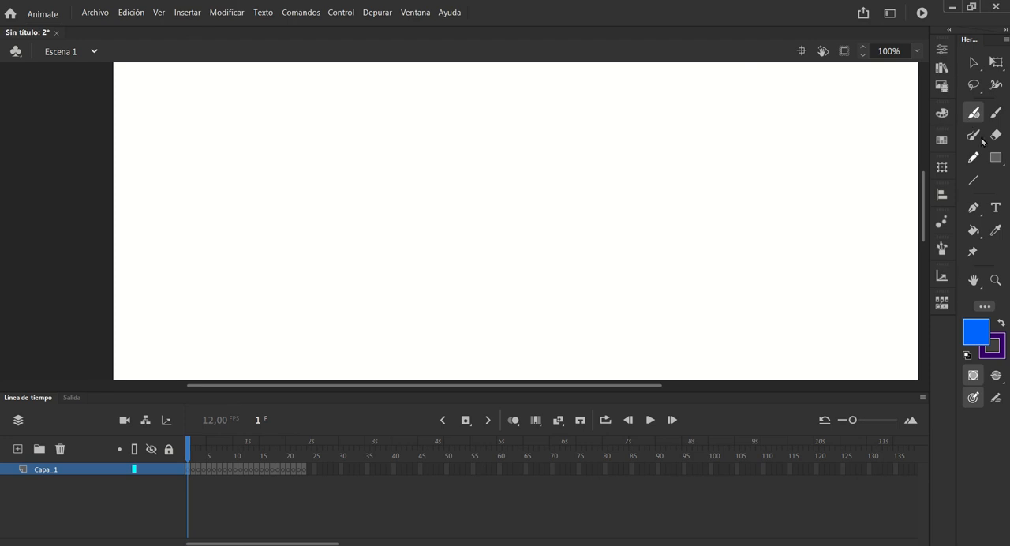
# Compare the options of the Classic Brush, Pencil and Paint Brush by switching between the tools
pyautogui.click(996, 63)
pyautogui.click(996, 115)
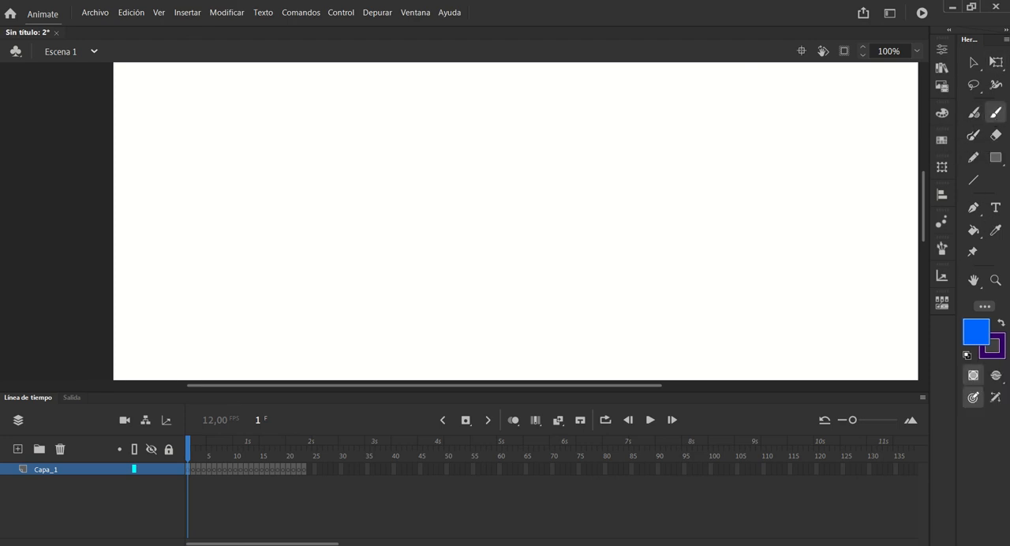
pyautogui.click(973, 157)
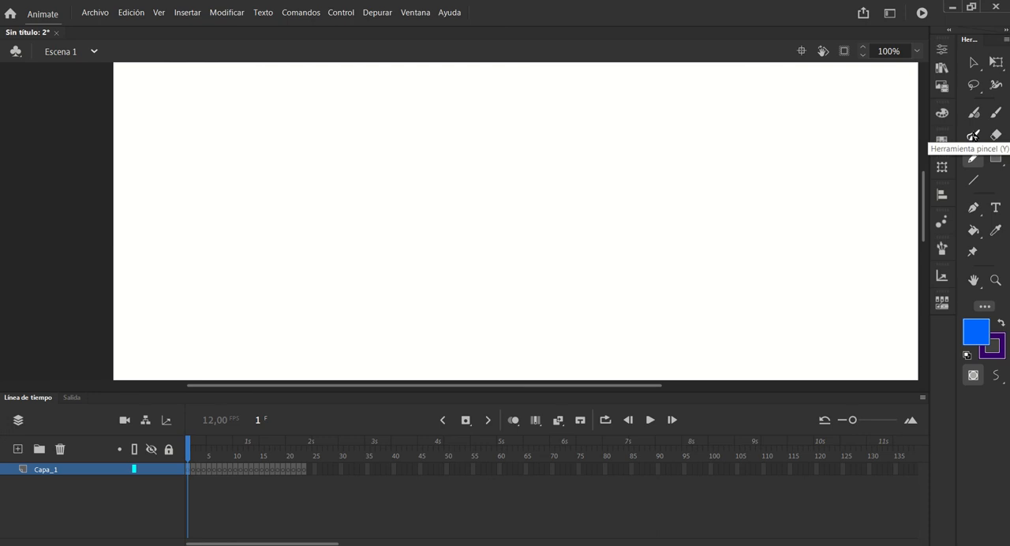
pyautogui.click(973, 137)
pyautogui.click(973, 159)
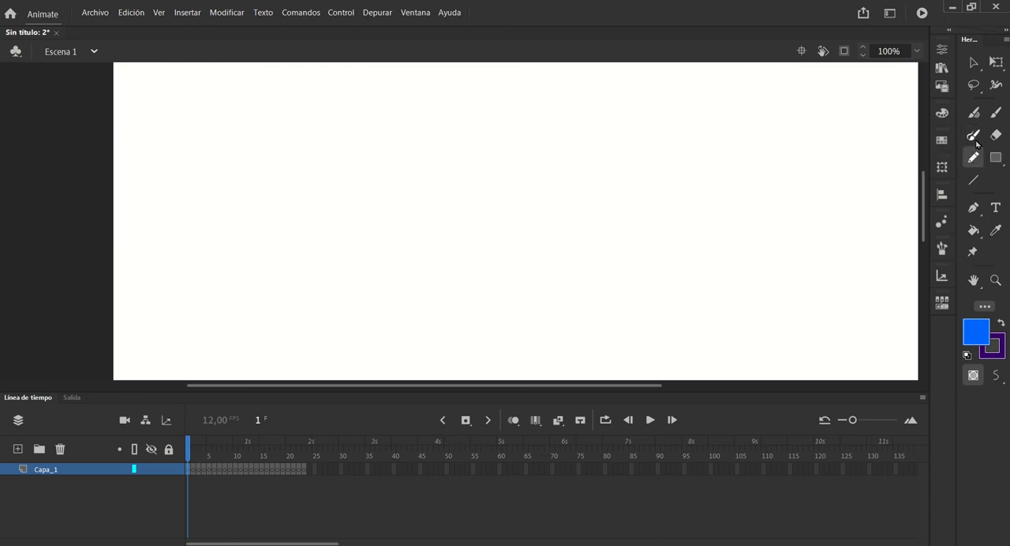
pyautogui.click(975, 139)
pyautogui.click(973, 158)
pyautogui.click(974, 137)
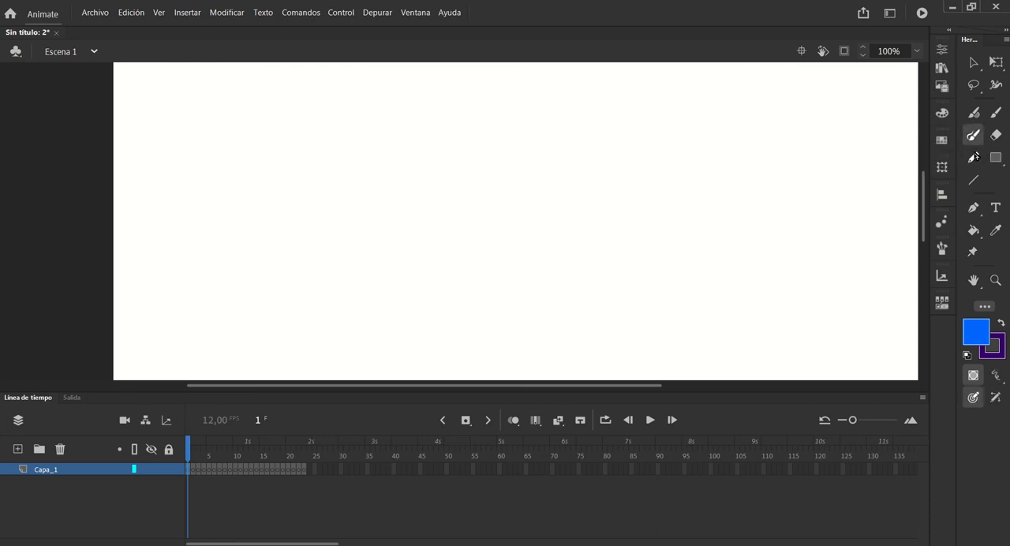
# Draw a rounded square head with two eyebrows and an ear on the right half of the stage using the Pencil
pyautogui.click(974, 157)
pyautogui.moveTo(631, 185)
pyautogui.mouseDown()
pyautogui.moveTo(606, 212)
pyautogui.moveTo(636, 235)
pyautogui.moveTo(663, 224)
pyautogui.moveTo(640, 181)
pyautogui.mouseUp()
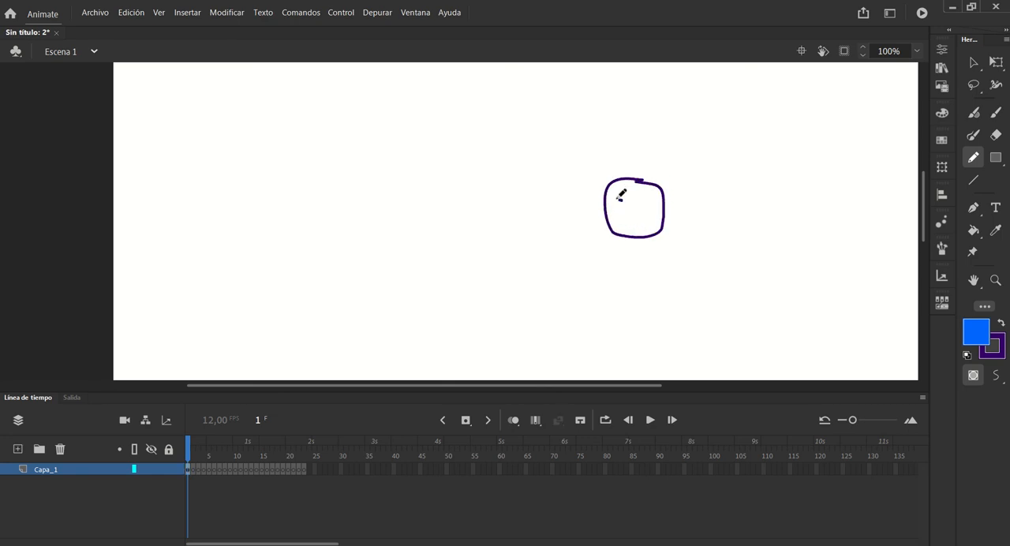
pyautogui.moveTo(610, 203)
pyautogui.mouseDown()
pyautogui.moveTo(683, 213)
pyautogui.moveTo(664, 225)
pyautogui.mouseUp()
# Set the Pencil mode to Ink (Tinta) and add the character's nose, neck, shoulders and shirt collar
pyautogui.click(997, 377)
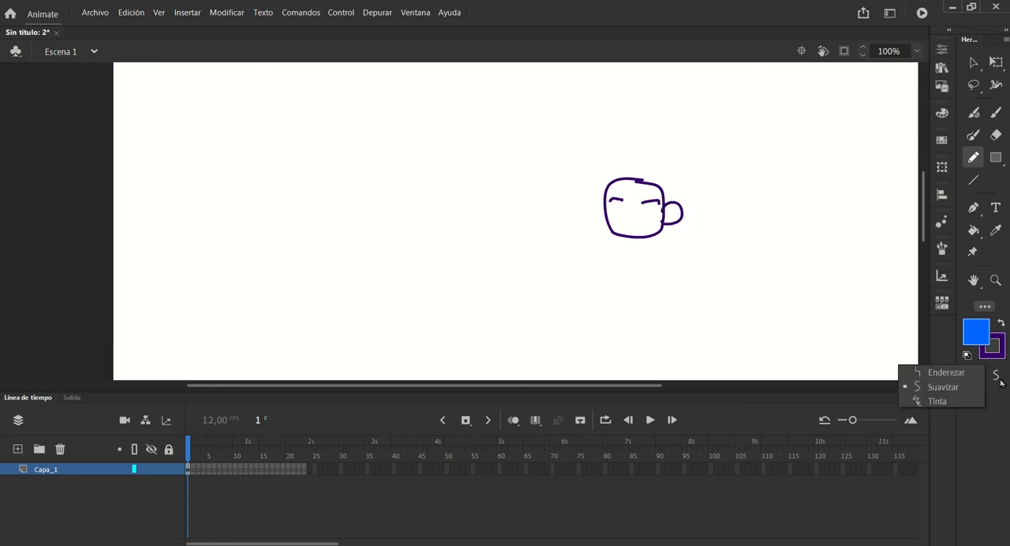
pyautogui.click(947, 401)
pyautogui.moveTo(623, 199)
pyautogui.mouseDown()
pyautogui.moveTo(643, 214)
pyautogui.moveTo(664, 231)
pyautogui.moveTo(663, 265)
pyautogui.moveTo(635, 258)
pyautogui.moveTo(628, 240)
pyautogui.moveTo(632, 264)
pyautogui.mouseUp()
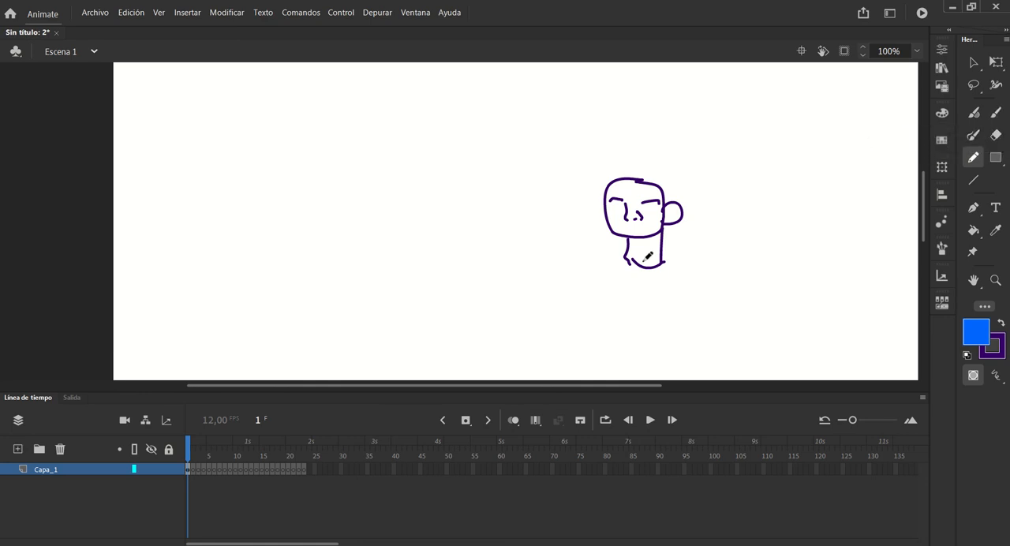
pyautogui.moveTo(663, 250); pyautogui.dragTo(700, 264)
pyautogui.moveTo(582, 255)
pyautogui.mouseDown()
pyautogui.moveTo(623, 251)
pyautogui.moveTo(643, 278)
pyautogui.moveTo(673, 252)
pyautogui.mouseUp()
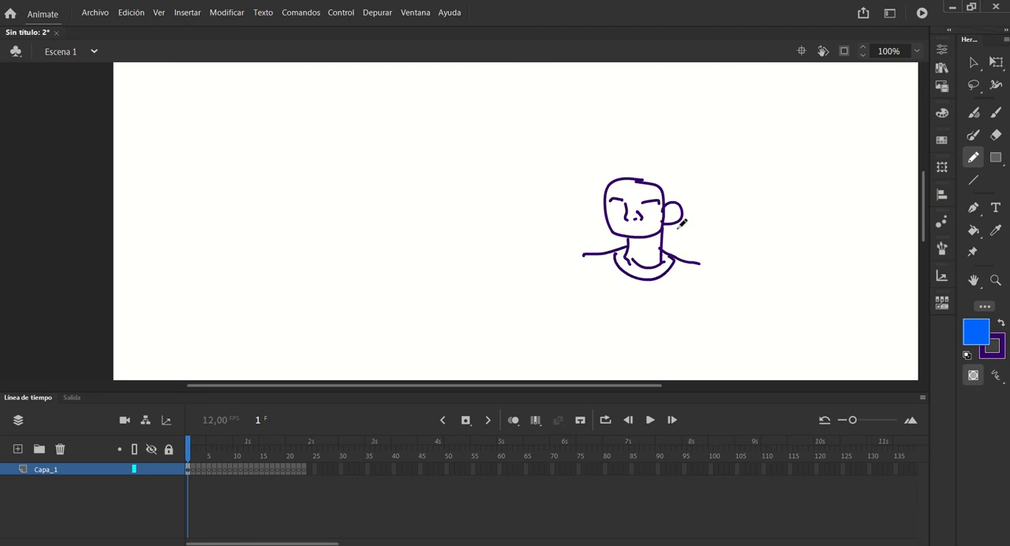
# Draw the character's torso and one arm below the shoulders with the Paint Brush
pyautogui.click(975, 136)
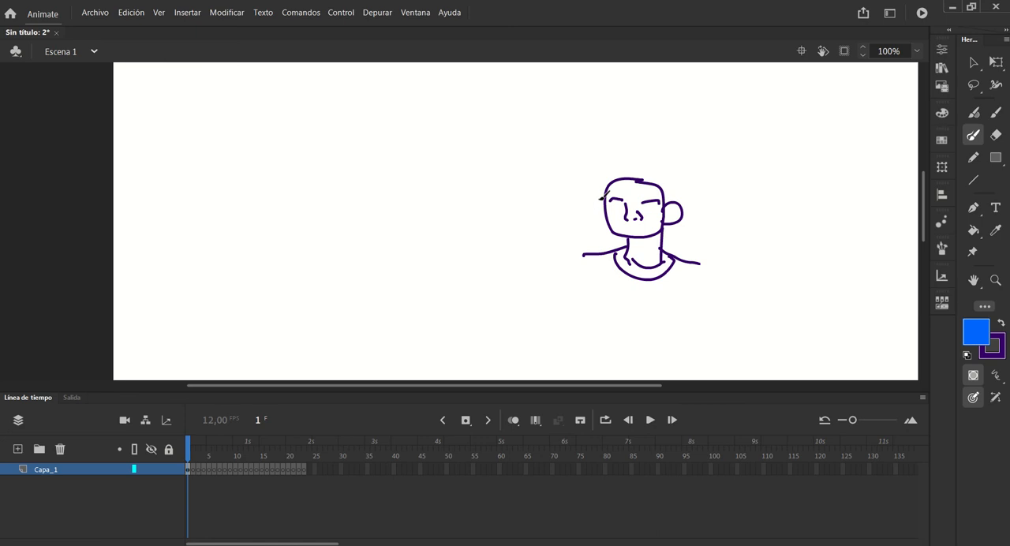
pyautogui.moveTo(700, 265); pyautogui.dragTo(686, 319)
pyautogui.moveTo(585, 254); pyautogui.dragTo(601, 336)
pyautogui.moveTo(688, 321)
pyautogui.mouseDown()
pyautogui.moveTo(670, 342)
pyautogui.moveTo(584, 339)
pyautogui.mouseUp()
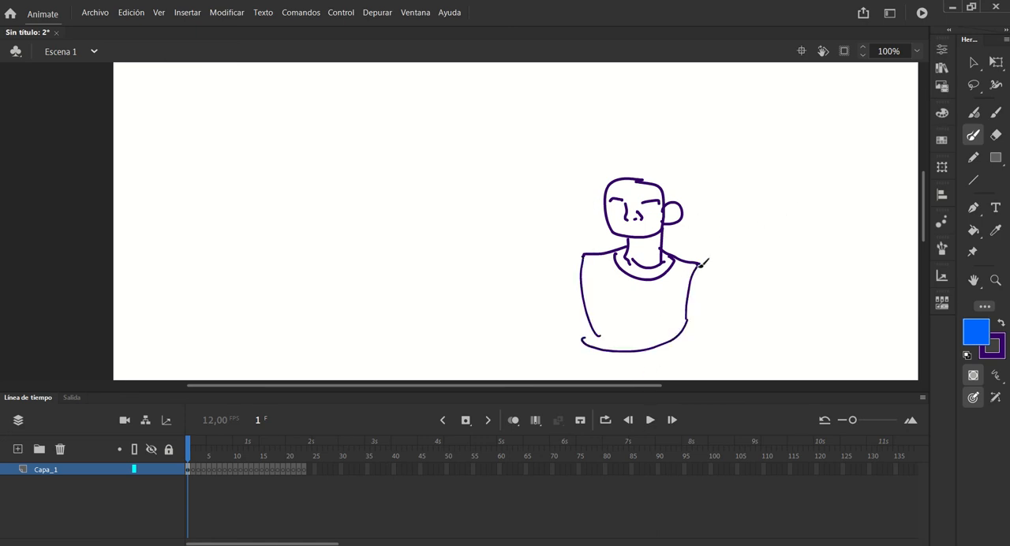
pyautogui.moveTo(702, 265)
pyautogui.mouseDown()
pyautogui.moveTo(758, 337)
pyautogui.moveTo(709, 321)
pyautogui.moveTo(694, 300)
pyautogui.mouseUp()
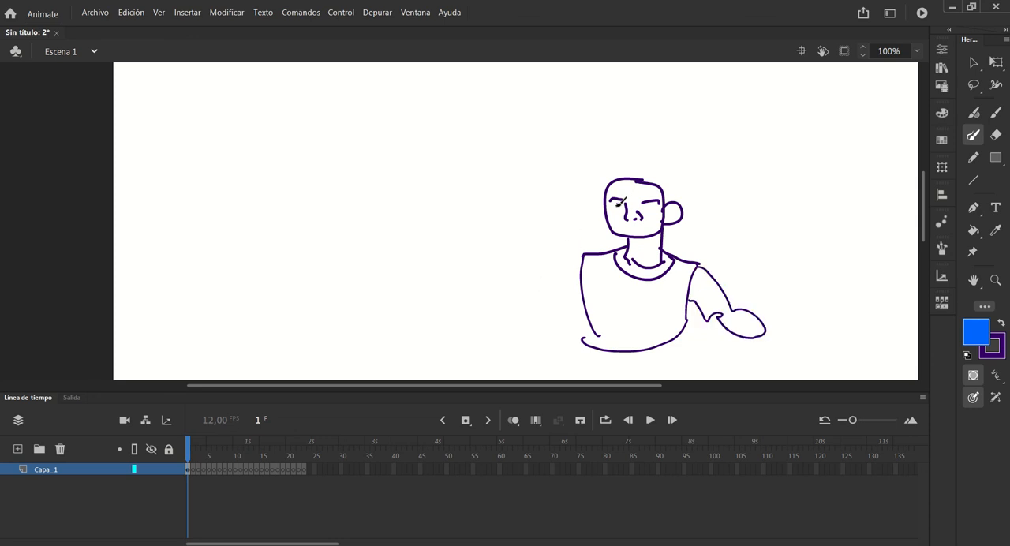
# Add eyes, mouth and freckles to the face, and draw a speech bubble reading "Soy Feo" above the head
pyautogui.moveTo(615, 205)
pyautogui.mouseDown()
pyautogui.moveTo(651, 209)
pyautogui.moveTo(622, 229)
pyautogui.mouseUp()
pyautogui.moveTo(670, 137)
pyautogui.mouseDown()
pyautogui.moveTo(661, 147)
pyautogui.moveTo(680, 139)
pyautogui.moveTo(693, 148)
pyautogui.moveTo(693, 166)
pyautogui.moveTo(710, 172)
pyautogui.mouseUp()
pyautogui.moveTo(715, 169)
pyautogui.mouseDown()
pyautogui.moveTo(698, 207)
pyautogui.moveTo(717, 190)
pyautogui.moveTo(636, 115)
pyautogui.moveTo(660, 178)
pyautogui.mouseUp()
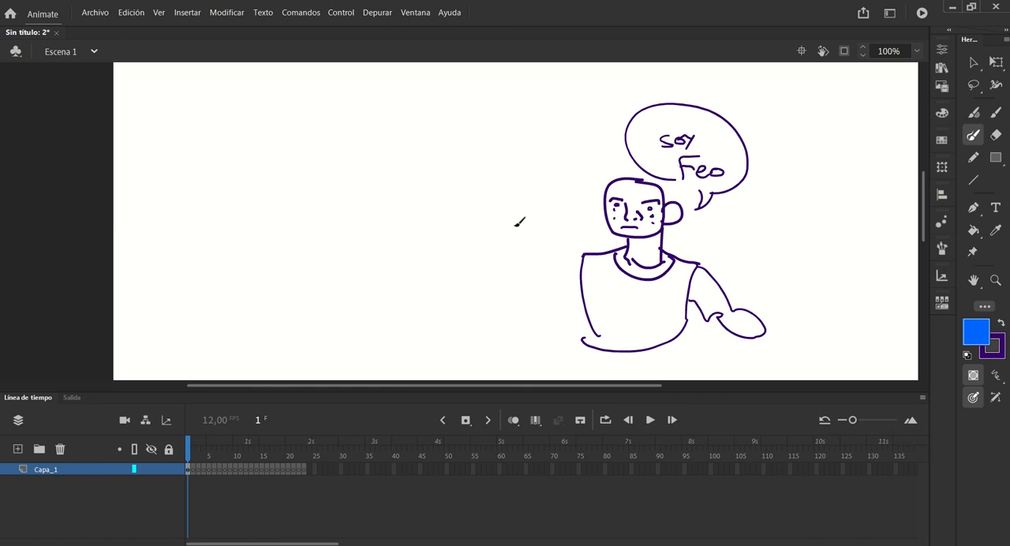
# Handwrite the note "CTRL + SPC" on the empty upper-left part of the stage with the Paint Brush
pyautogui.hscroll(-5, 463, 371)
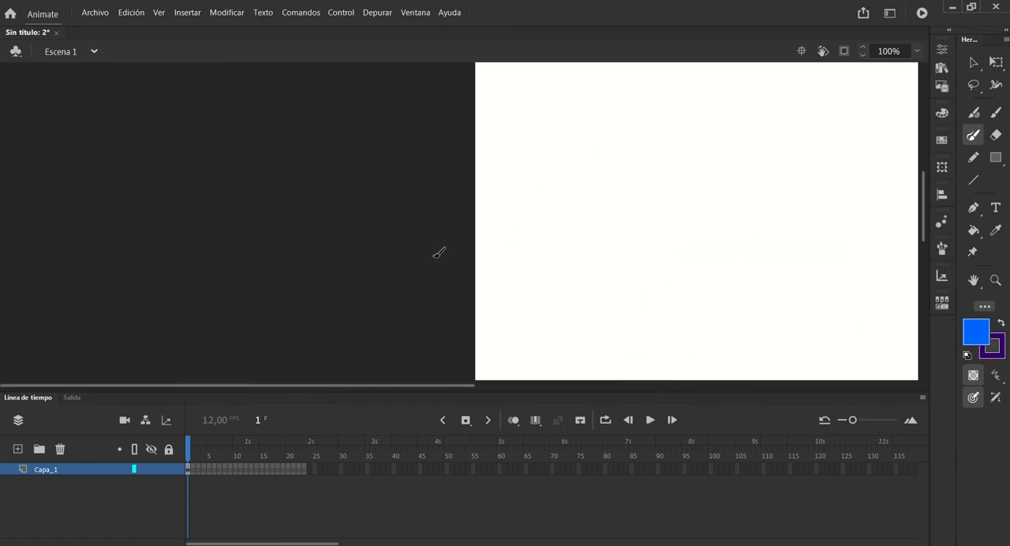
pyautogui.moveTo(622, 223); pyautogui.dragTo(399, 231)
pyautogui.moveTo(647, 204)
pyautogui.mouseDown()
pyautogui.moveTo(453, 287)
pyautogui.moveTo(731, 106)
pyautogui.moveTo(355, 181)
pyautogui.moveTo(555, 107)
pyautogui.moveTo(697, 124)
pyautogui.moveTo(343, 237)
pyautogui.moveTo(305, 320)
pyautogui.moveTo(328, 316)
pyautogui.mouseUp()
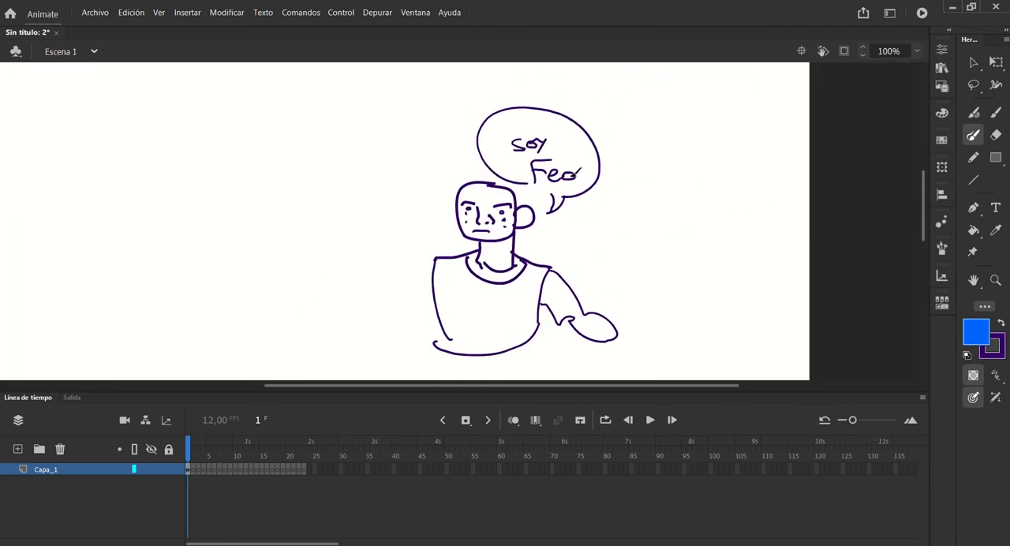
pyautogui.moveTo(395, 201); pyautogui.dragTo(715, 213)
pyautogui.moveTo(388, 142)
pyautogui.mouseDown()
pyautogui.moveTo(379, 154)
pyautogui.moveTo(387, 162)
pyautogui.moveTo(419, 154)
pyautogui.moveTo(438, 162)
pyautogui.mouseUp()
pyautogui.moveTo(442, 146)
pyautogui.mouseDown()
pyautogui.moveTo(456, 163)
pyautogui.moveTo(473, 148)
pyautogui.moveTo(472, 161)
pyautogui.moveTo(480, 152)
pyautogui.moveTo(544, 150)
pyautogui.mouseUp()
pyautogui.moveTo(575, 141); pyautogui.dragTo(576, 157)
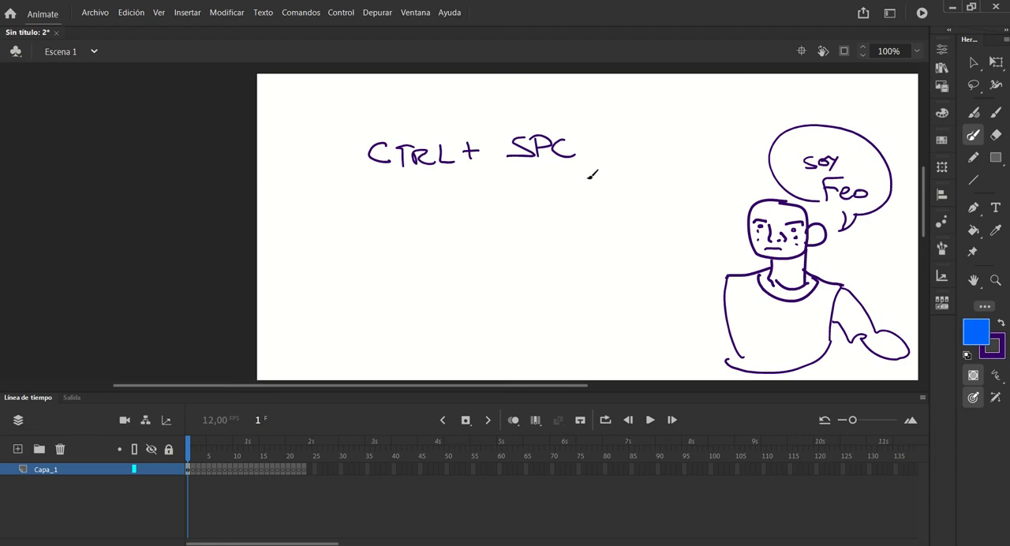
# Handwrite a second note, "ALT GR + SPC", directly beneath "CTRL + SPC" at 400% magnification
pyautogui.click(528, 165)
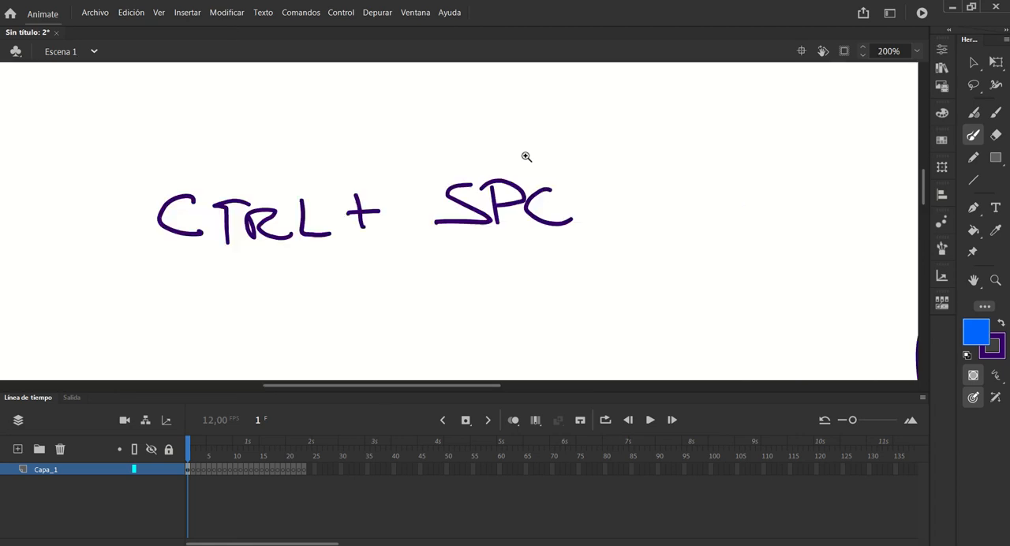
pyautogui.click(475, 183)
pyautogui.moveTo(361, 198)
pyautogui.mouseDown()
pyautogui.moveTo(413, 142)
pyautogui.moveTo(619, 108)
pyautogui.moveTo(688, 66)
pyautogui.mouseUp()
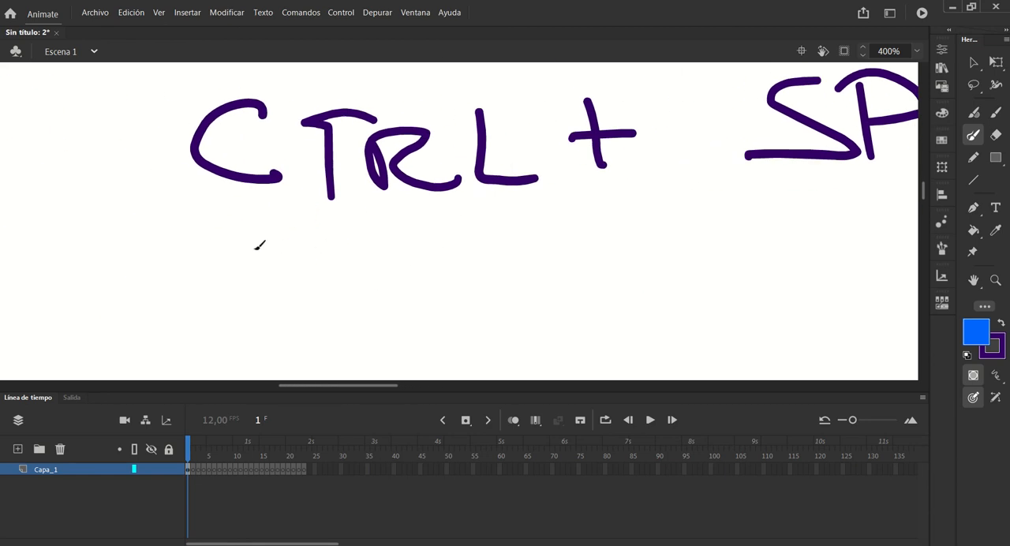
pyautogui.moveTo(256, 245)
pyautogui.mouseDown()
pyautogui.moveTo(246, 288)
pyautogui.moveTo(264, 246)
pyautogui.moveTo(286, 291)
pyautogui.moveTo(359, 304)
pyautogui.mouseUp()
pyautogui.moveTo(452, 257); pyautogui.dragTo(466, 321)
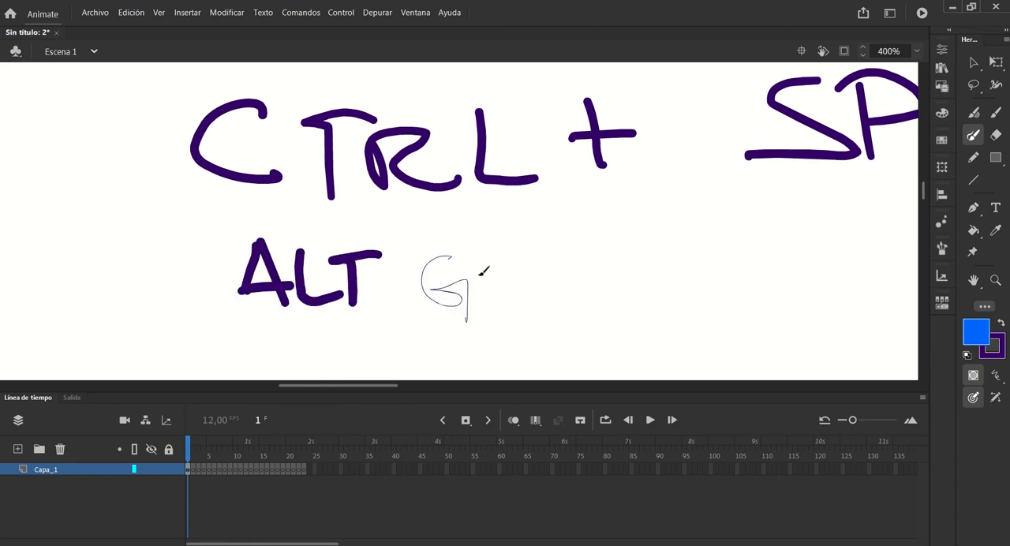
pyautogui.moveTo(484, 267); pyautogui.dragTo(488, 307)
pyautogui.moveTo(483, 251); pyautogui.dragTo(541, 302)
pyautogui.moveTo(453, 258)
pyautogui.mouseDown()
pyautogui.moveTo(429, 291)
pyautogui.moveTo(449, 294)
pyautogui.moveTo(447, 279)
pyautogui.moveTo(469, 277)
pyautogui.moveTo(466, 333)
pyautogui.mouseUp()
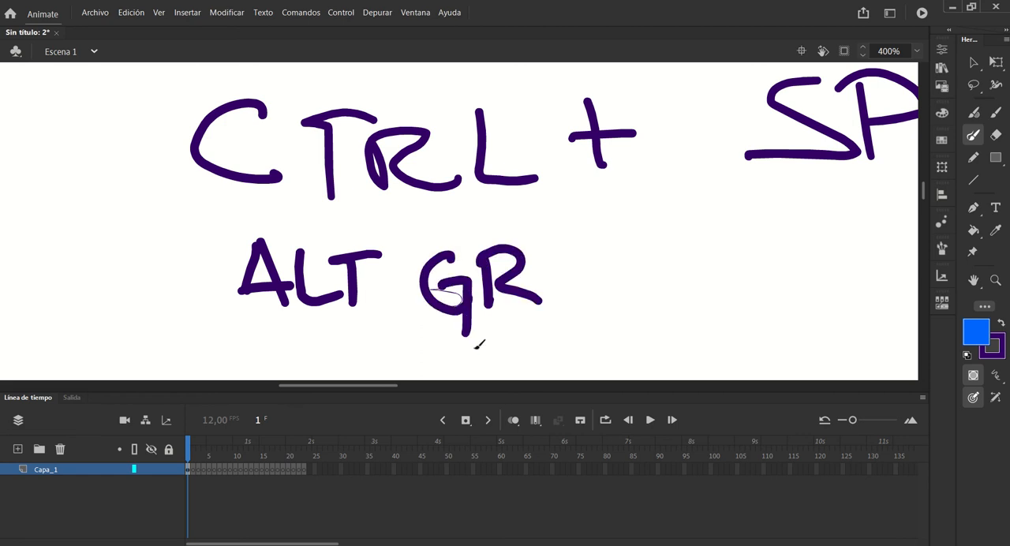
pyautogui.moveTo(613, 242)
pyautogui.mouseDown()
pyautogui.moveTo(614, 297)
pyautogui.moveTo(591, 271)
pyautogui.mouseUp()
pyautogui.moveTo(769, 231)
pyautogui.mouseDown()
pyautogui.moveTo(736, 239)
pyautogui.moveTo(716, 278)
pyautogui.mouseUp()
pyautogui.moveTo(805, 237)
pyautogui.mouseDown()
pyautogui.moveTo(811, 278)
pyautogui.moveTo(808, 257)
pyautogui.mouseUp()
pyautogui.moveTo(897, 232); pyautogui.dragTo(907, 280)
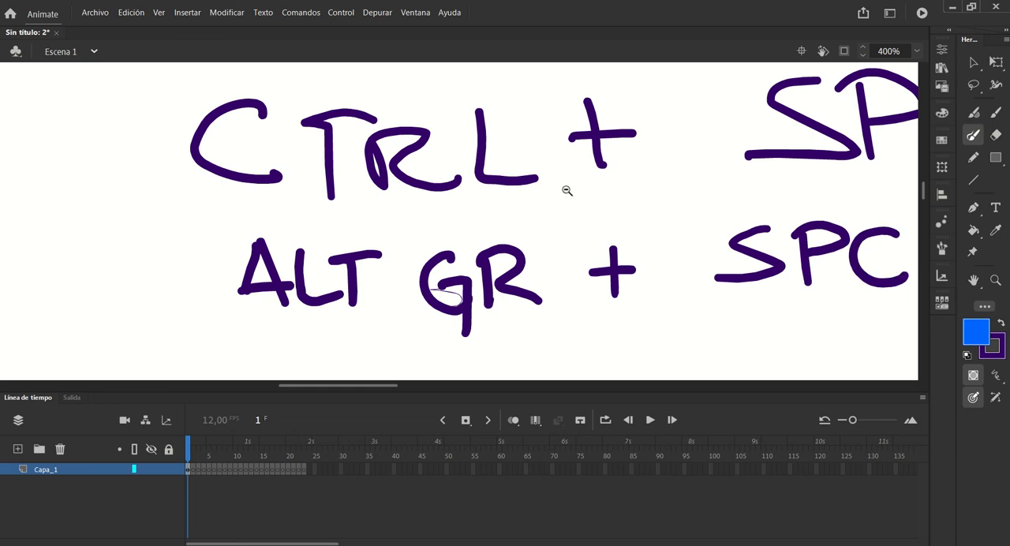
# Examine the whole stage by zooming out to 50%, panning it, and trying 100% before returning to 50%
pyautogui.keyDown('ctrl'); pyautogui.keyDown('alt'); pyautogui.click(572, 222); pyautogui.keyUp('alt'); pyautogui.keyUp('ctrl')
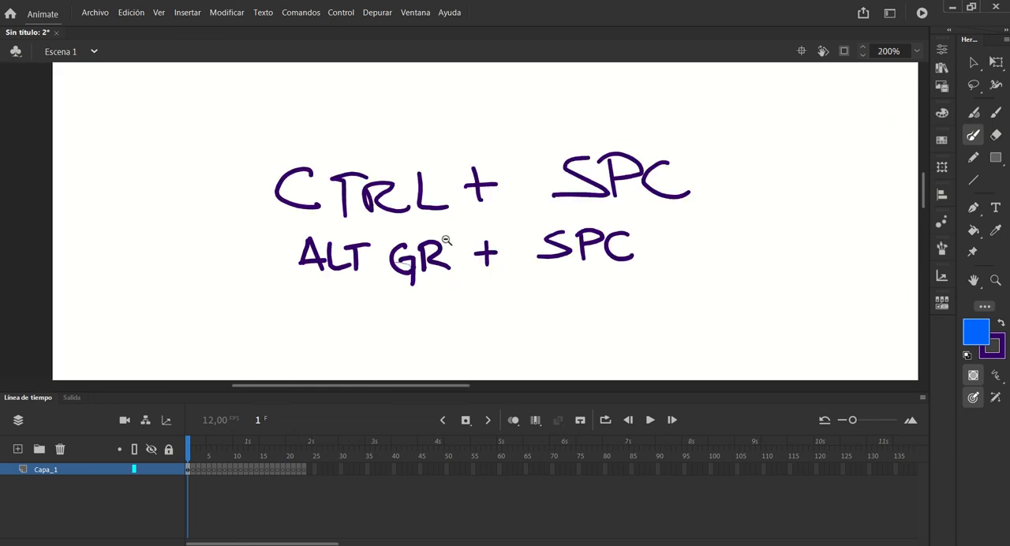
pyautogui.keyDown('ctrl'); pyautogui.keyDown('alt'); pyautogui.click(489, 247); pyautogui.keyUp('alt'); pyautogui.keyUp('ctrl')
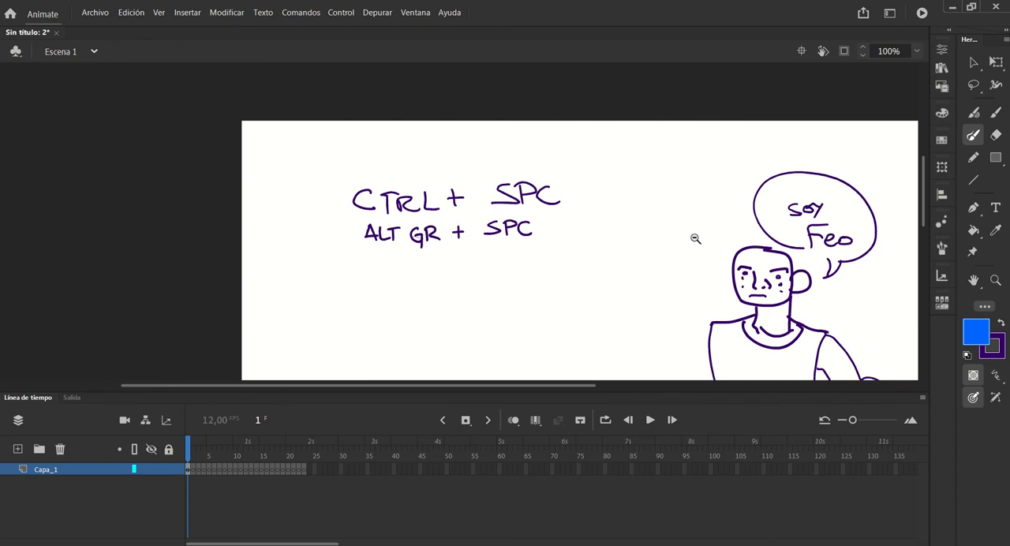
pyautogui.keyDown('ctrl'); pyautogui.keyDown('alt'); pyautogui.click(503, 237); pyautogui.keyUp('alt'); pyautogui.keyUp('ctrl')
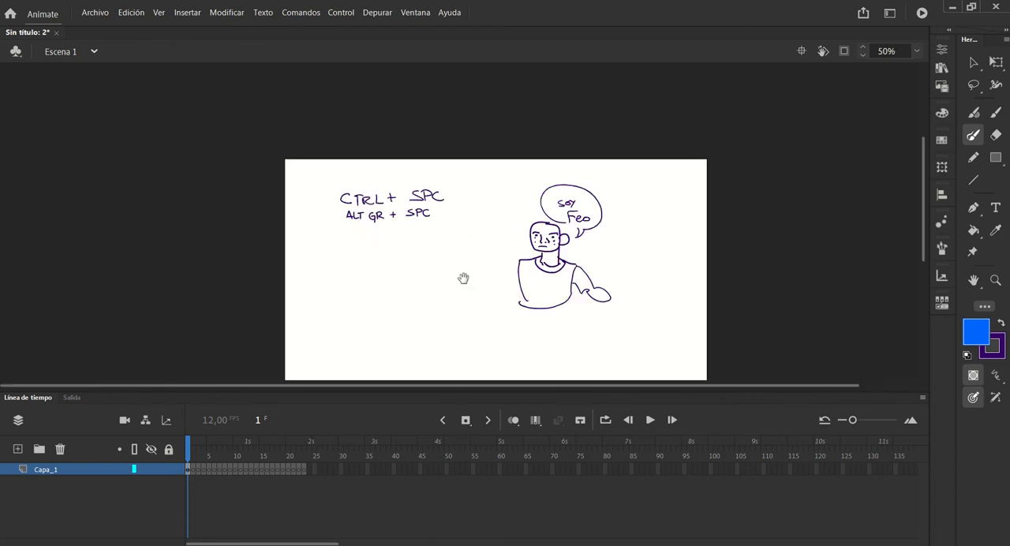
pyautogui.press('space')
pyautogui.moveTo(471, 309)
pyautogui.mouseDown()
pyautogui.moveTo(465, 228)
pyautogui.moveTo(474, 263)
pyautogui.mouseUp()
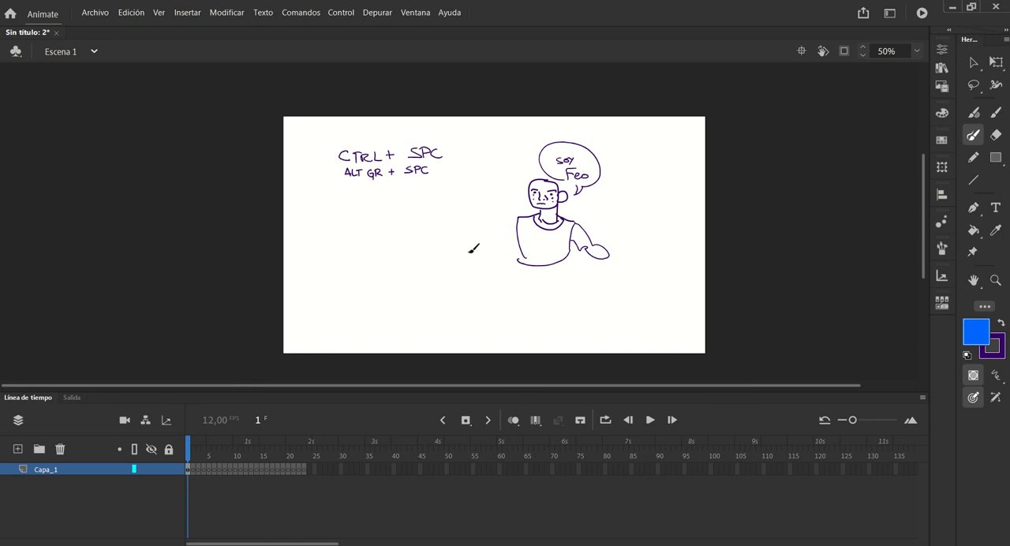
pyautogui.press('space')
pyautogui.moveTo(475, 221)
pyautogui.mouseDown()
pyautogui.moveTo(476, 259)
pyautogui.moveTo(473, 206)
pyautogui.mouseUp()
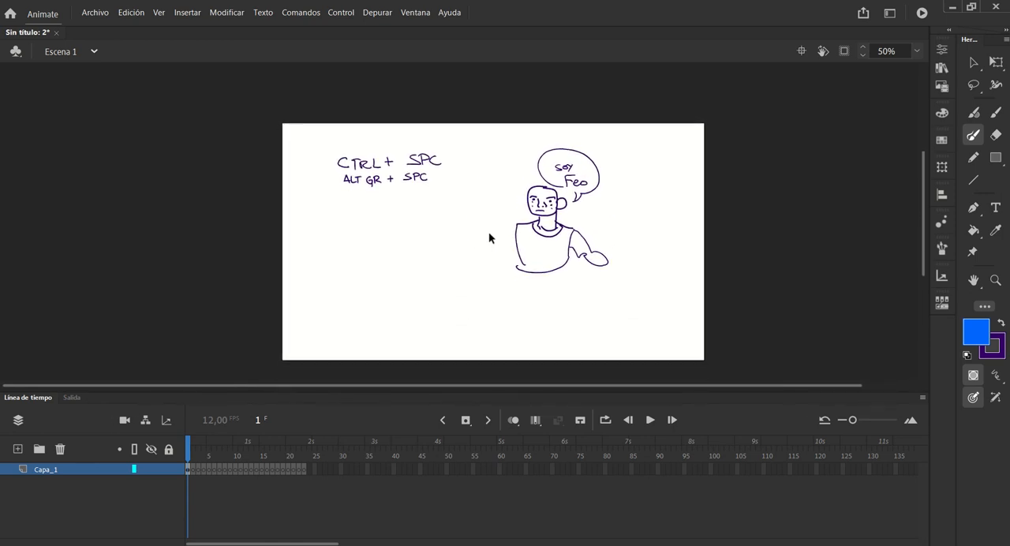
pyautogui.keyDown('ctrl'); pyautogui.click(455, 182); pyautogui.keyUp('ctrl')
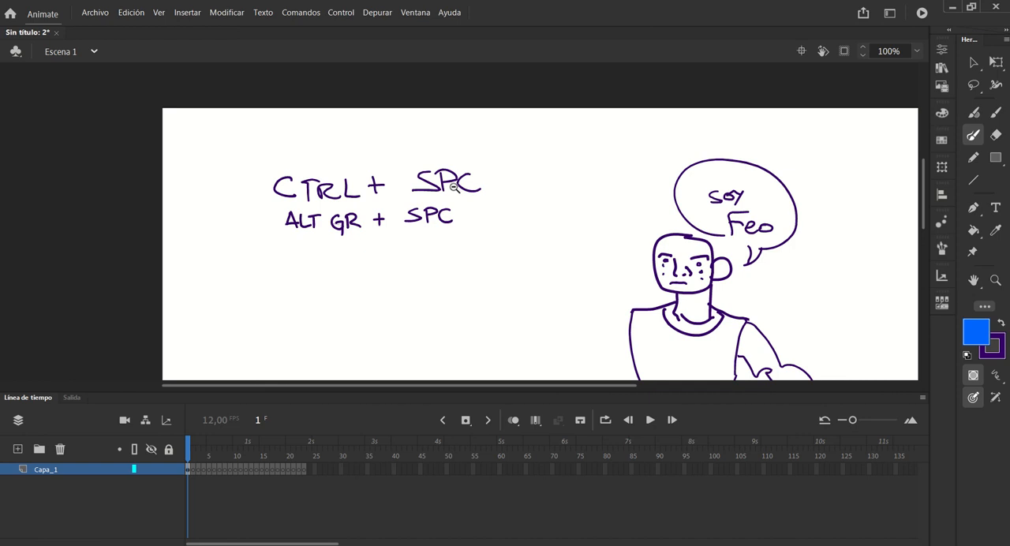
pyautogui.keyDown('ctrl'); pyautogui.keyDown('alt'); pyautogui.click(445, 213); pyautogui.keyUp('alt'); pyautogui.keyUp('ctrl')
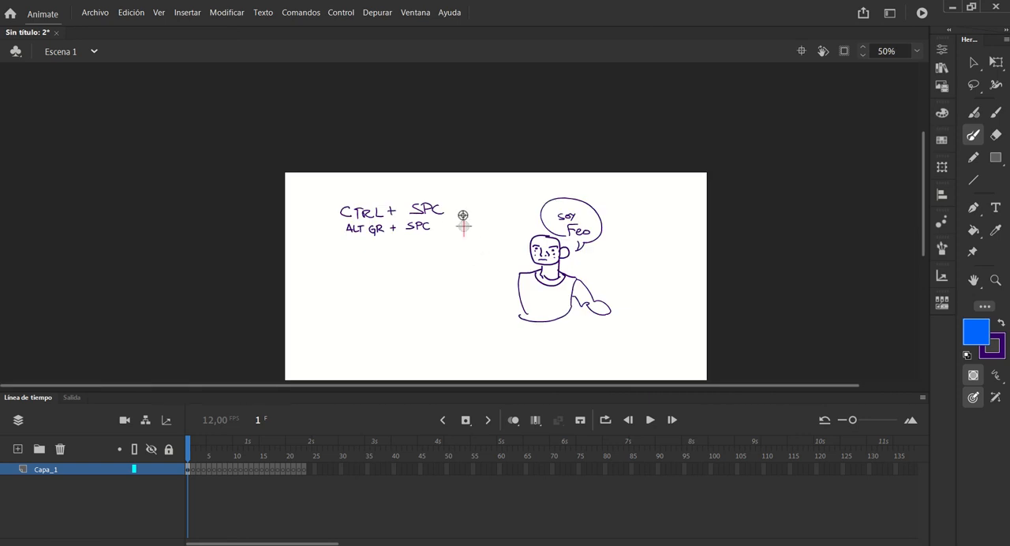
# Rotate the stage view counterclockwise about a pivot beside the notes, and restore it upright and centred
pyautogui.moveTo(510, 224)
pyautogui.mouseDown()
pyautogui.moveTo(466, 273)
pyautogui.moveTo(433, 238)
pyautogui.moveTo(429, 248)
pyautogui.moveTo(480, 293)
pyautogui.moveTo(474, 187)
pyautogui.moveTo(431, 224)
pyautogui.moveTo(471, 185)
pyautogui.moveTo(480, 261)
pyautogui.moveTo(441, 252)
pyautogui.moveTo(507, 231)
pyautogui.moveTo(435, 225)
pyautogui.moveTo(477, 265)
pyautogui.moveTo(481, 176)
pyautogui.moveTo(465, 181)
pyautogui.moveTo(476, 252)
pyautogui.moveTo(498, 264)
pyautogui.moveTo(496, 203)
pyautogui.mouseUp()
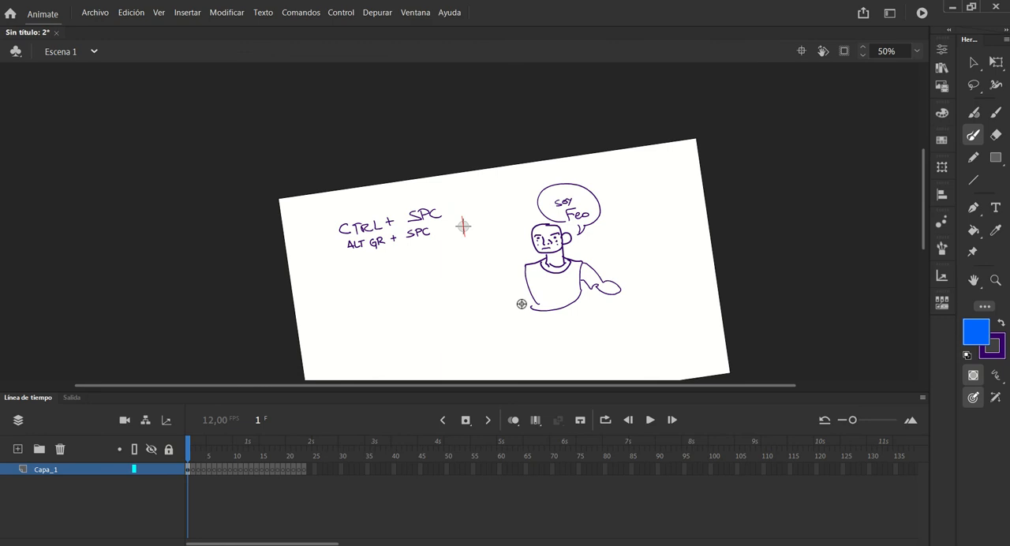
pyautogui.moveTo(591, 236)
pyautogui.mouseDown()
pyautogui.moveTo(510, 303)
pyautogui.moveTo(546, 214)
pyautogui.moveTo(560, 219)
pyautogui.moveTo(541, 282)
pyautogui.moveTo(536, 153)
pyautogui.mouseUp()
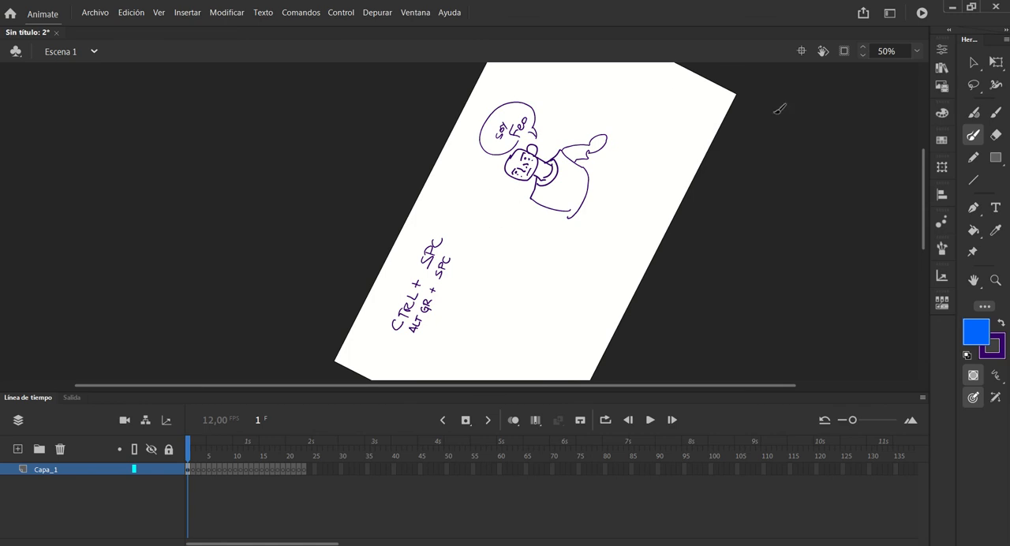
pyautogui.click(802, 51)
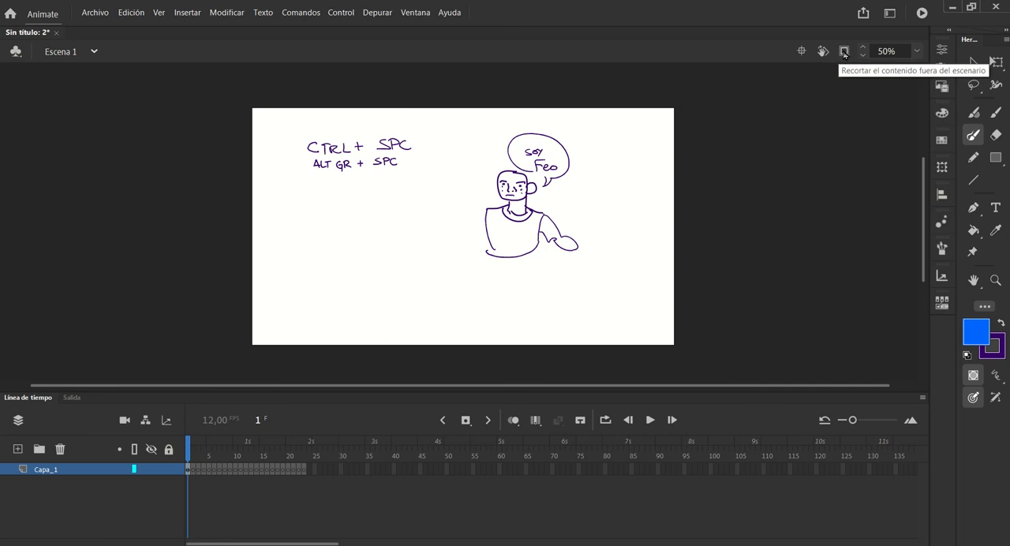
# Compare the stage views Fit in Window (Ajustar a ventana), Show Frame (Mostrar fotograma) and Show All (Mostrar todo)
pyautogui.click(917, 51)
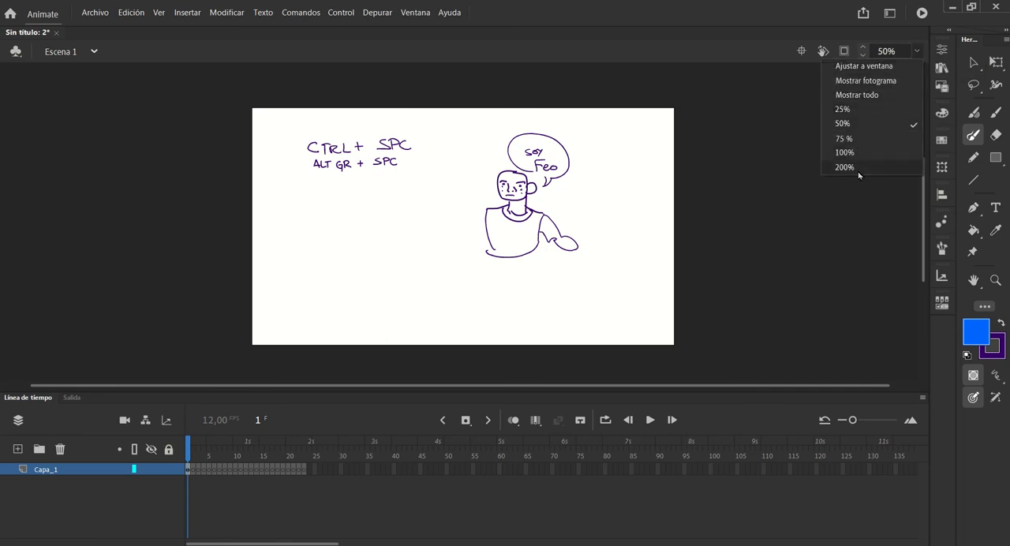
pyautogui.click(852, 65)
pyautogui.click(916, 51)
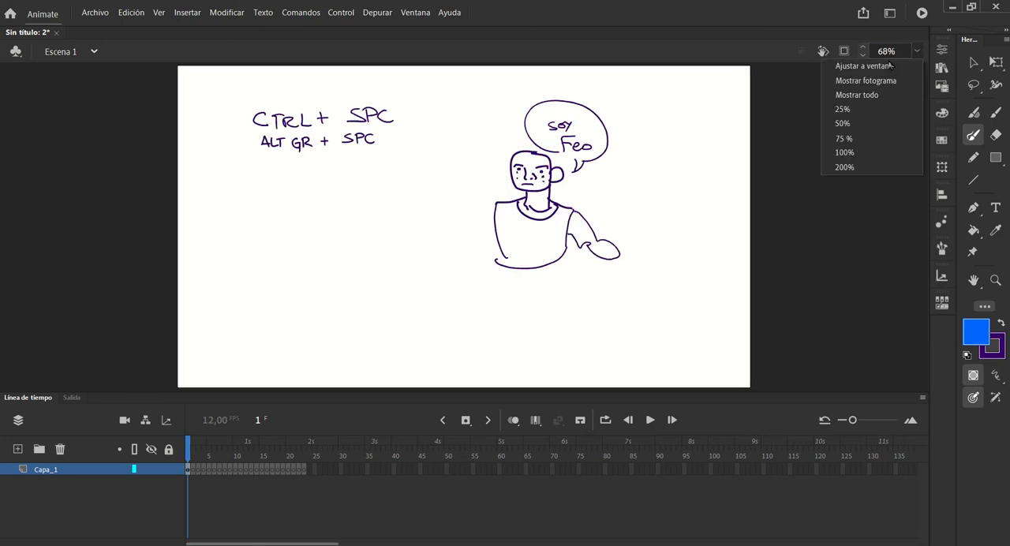
pyautogui.click(848, 82)
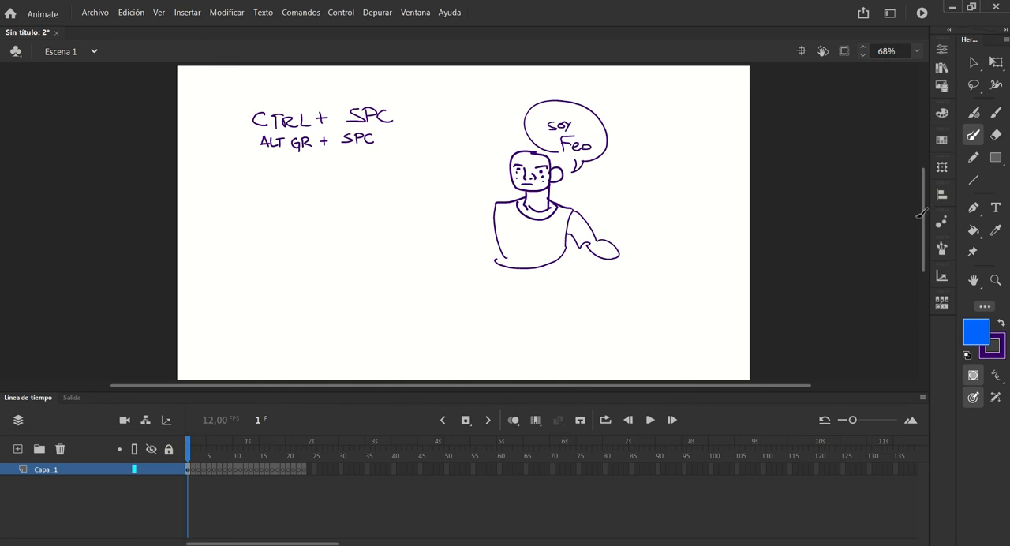
pyautogui.click(918, 51)
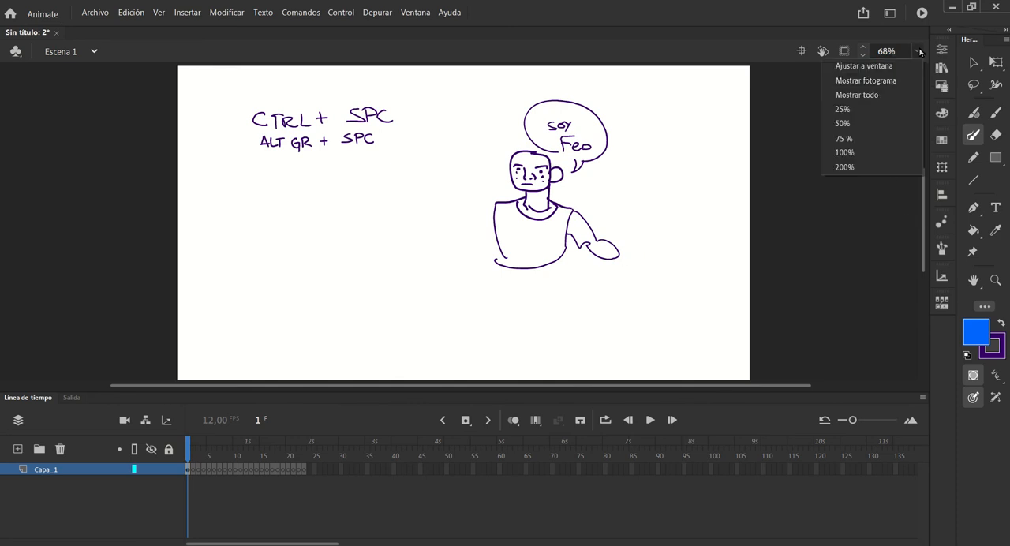
pyautogui.click(881, 94)
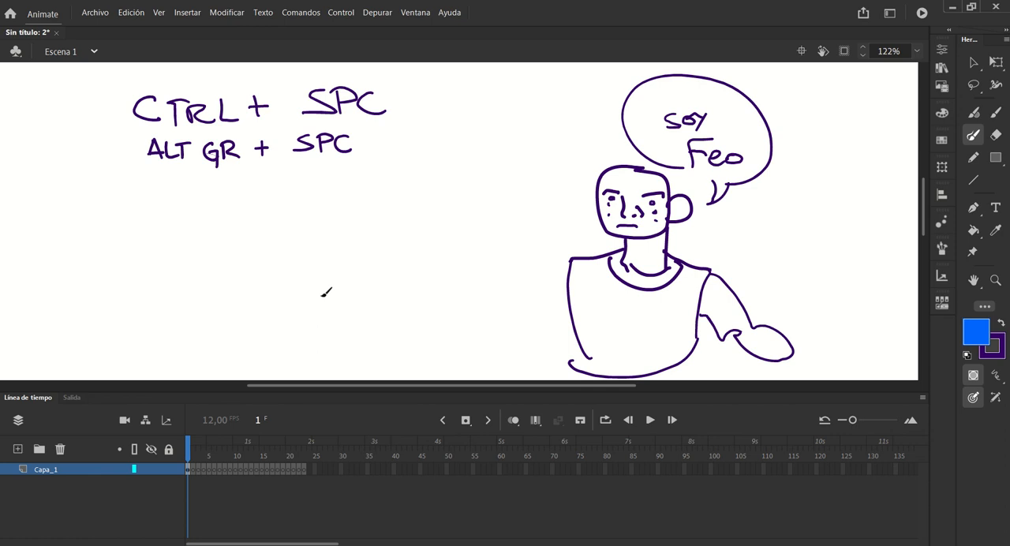
# Draw a blue rectangle with a purple outline below the notes and move its fill off the stage, to the right
pyautogui.keyDown('ctrl'); pyautogui.keyDown('alt'); pyautogui.click(429, 185); pyautogui.keyUp('alt'); pyautogui.keyUp('ctrl')
pyautogui.keyDown('ctrl'); pyautogui.keyDown('alt'); pyautogui.click(422, 191); pyautogui.keyUp('alt'); pyautogui.keyUp('ctrl')
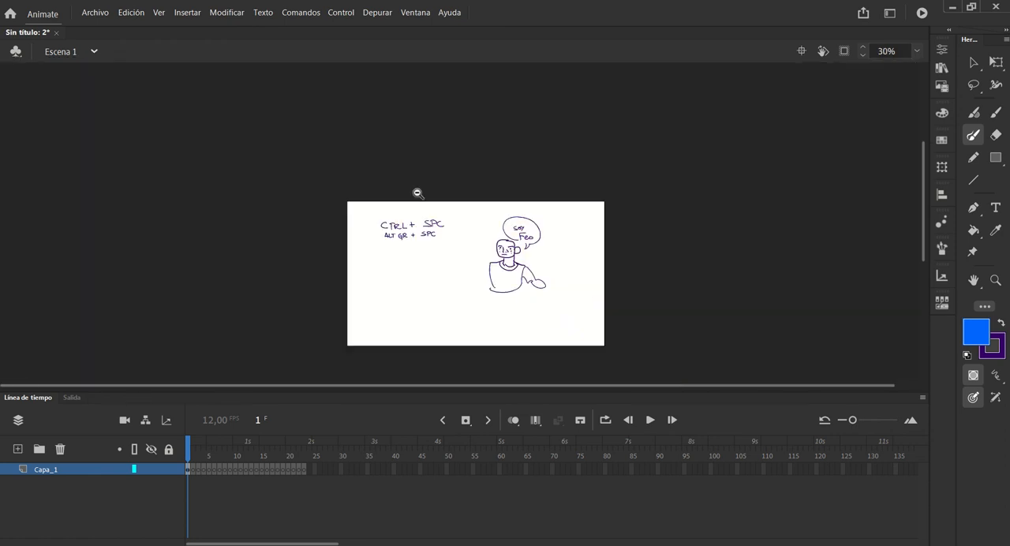
pyautogui.click(996, 158)
pyautogui.moveTo(407, 290)
pyautogui.mouseDown()
pyautogui.moveTo(448, 292)
pyautogui.moveTo(462, 326)
pyautogui.mouseUp()
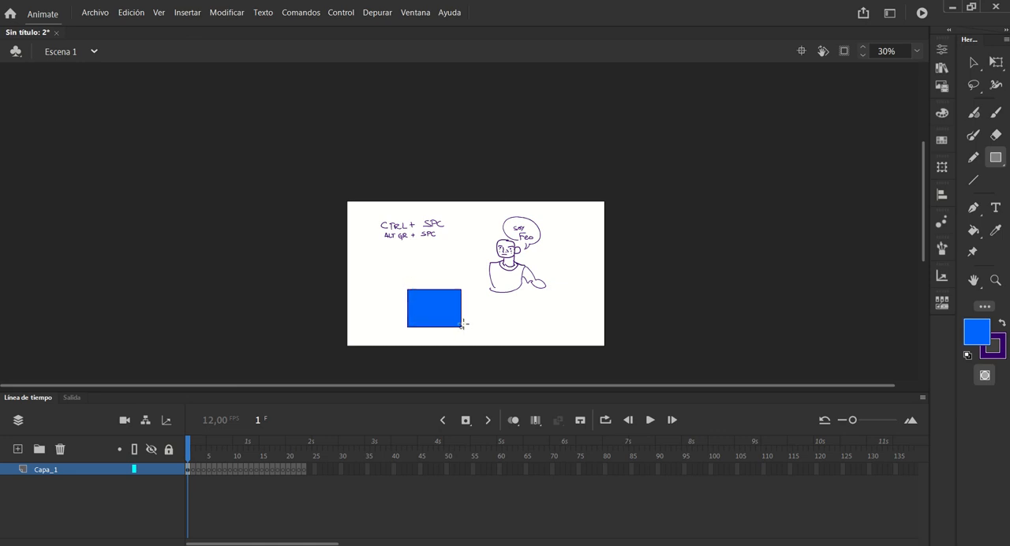
pyautogui.click(974, 63)
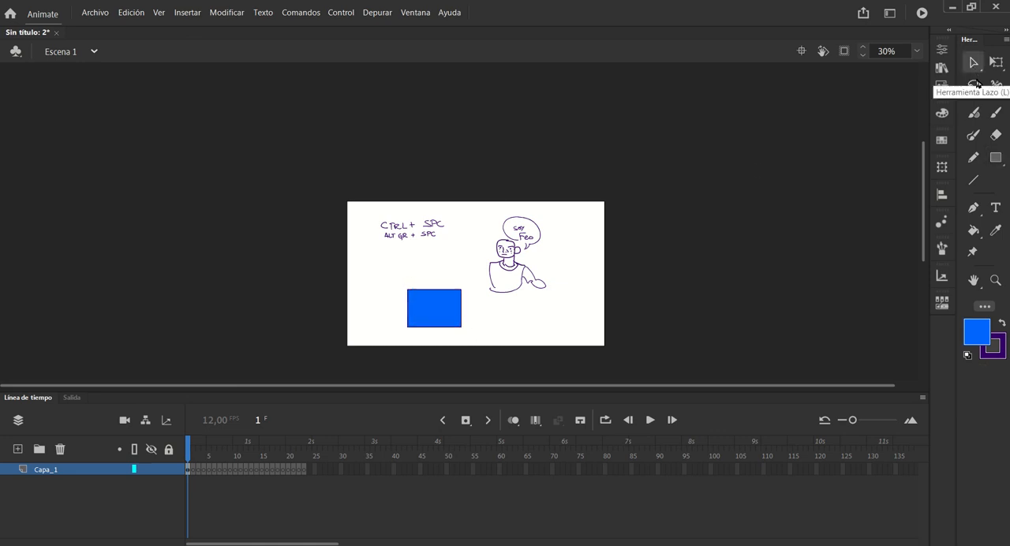
pyautogui.moveTo(441, 305); pyautogui.dragTo(698, 293)
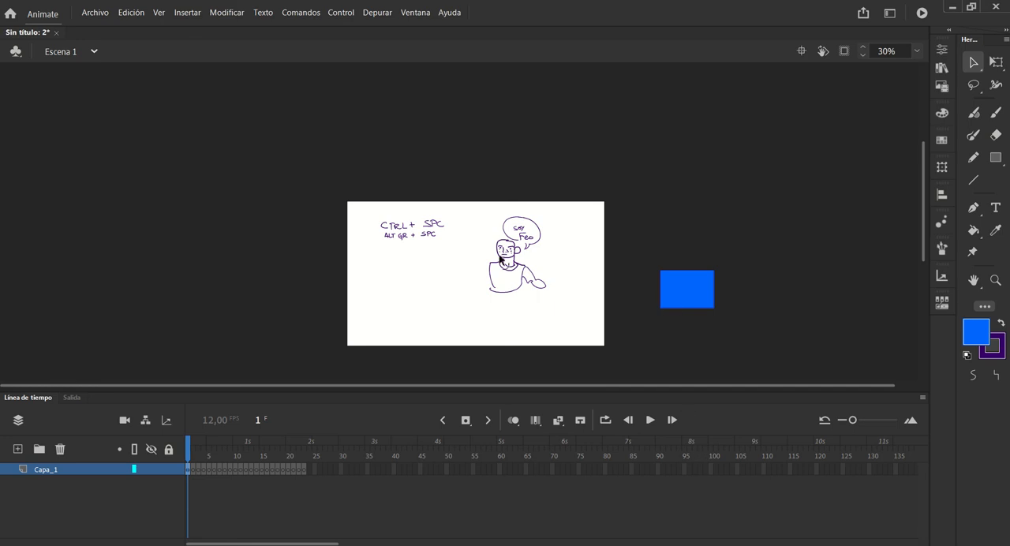
# Compare Ajustar a ventana, Mostrar fotograma and Mostrar todo with the blue rectangle outside the stage, and select the rectangle
pyautogui.click(917, 52)
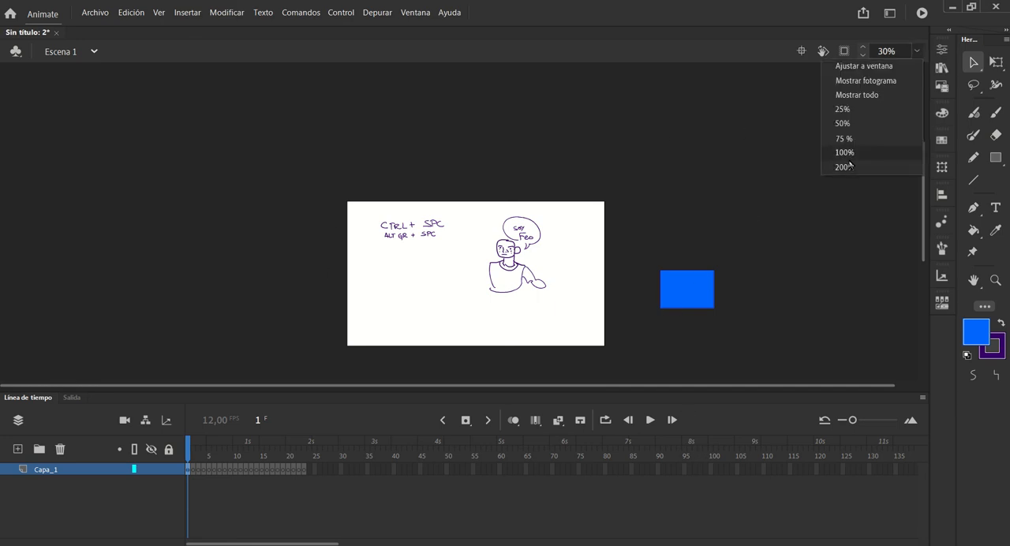
pyautogui.click(849, 66)
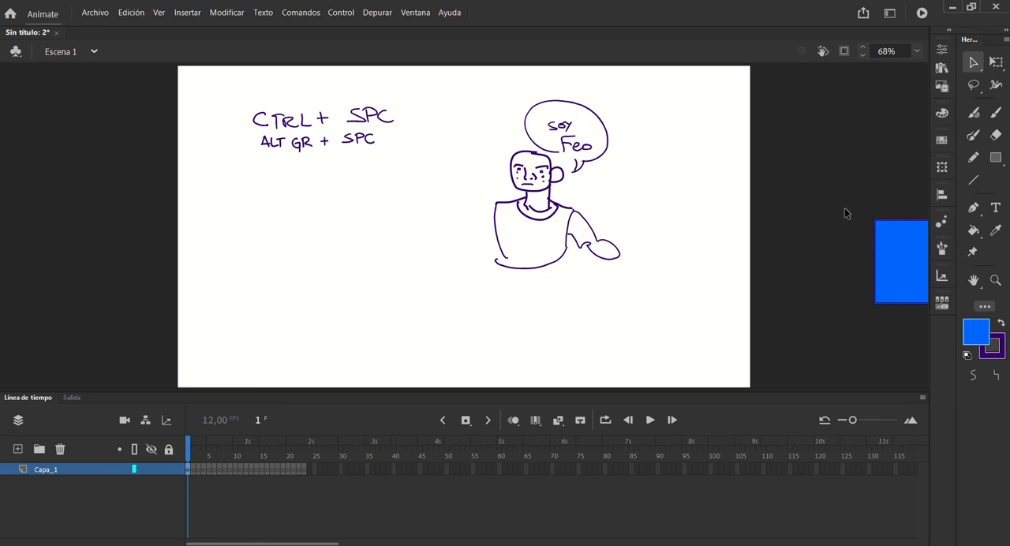
pyautogui.click(916, 51)
pyautogui.click(881, 91)
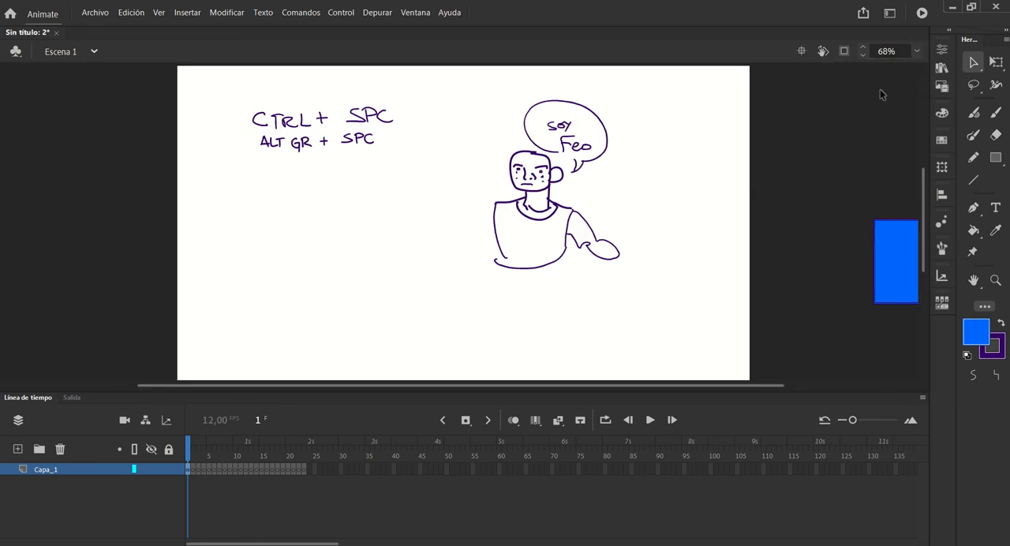
pyautogui.click(916, 52)
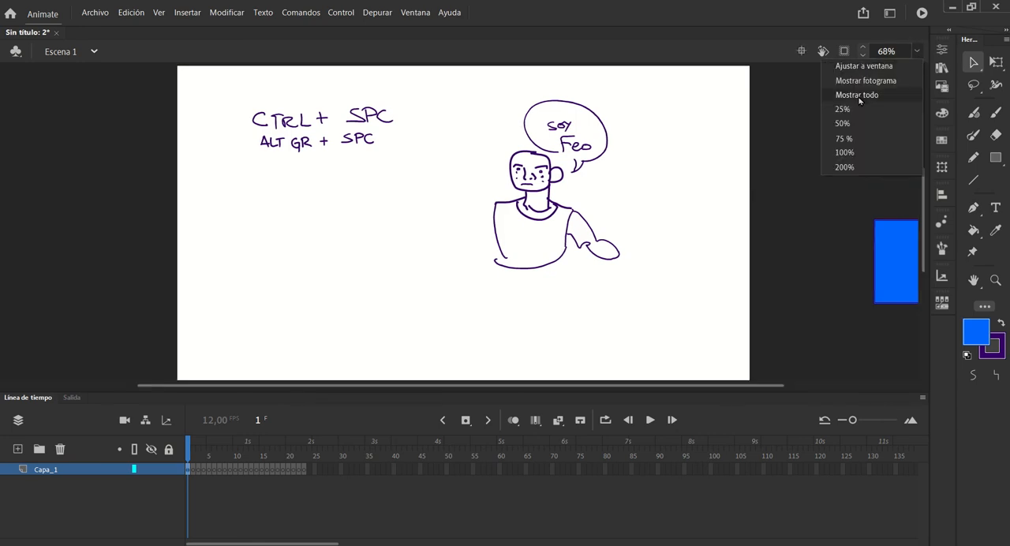
pyautogui.click(864, 96)
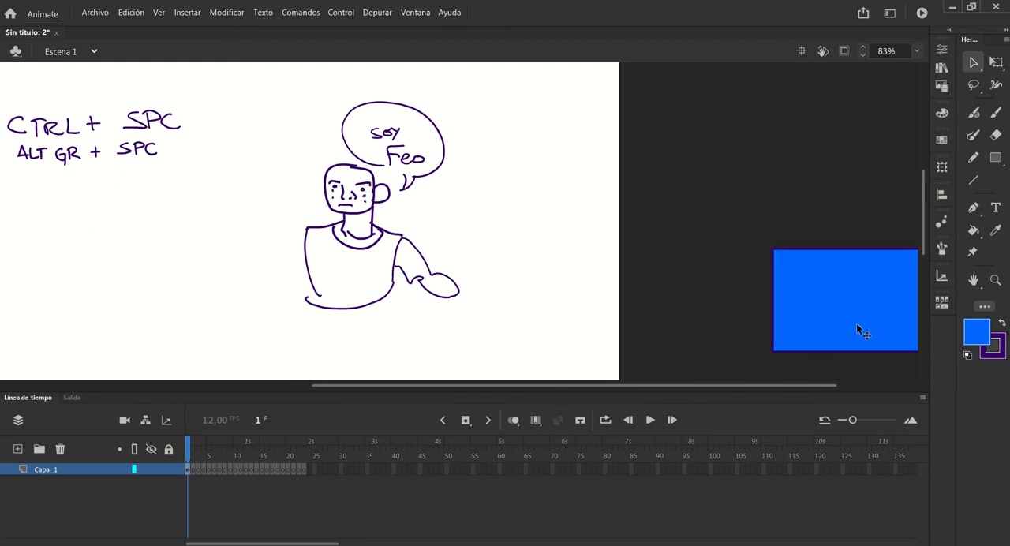
pyautogui.doubleClick(816, 273)
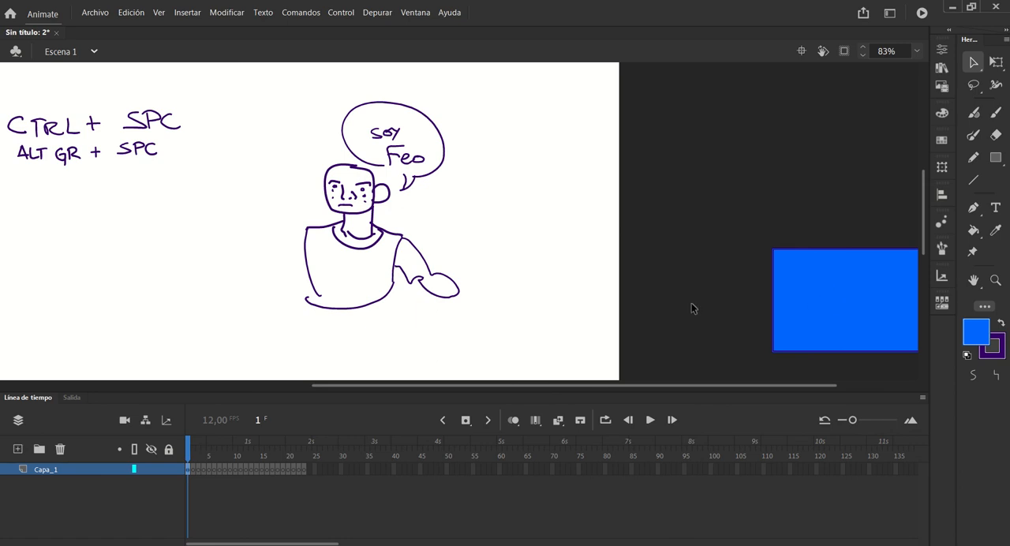
# Draw a second blue rectangle with a purple outline off the stage, to the left of the notes
pyautogui.moveTo(601, 386); pyautogui.dragTo(235, 398)
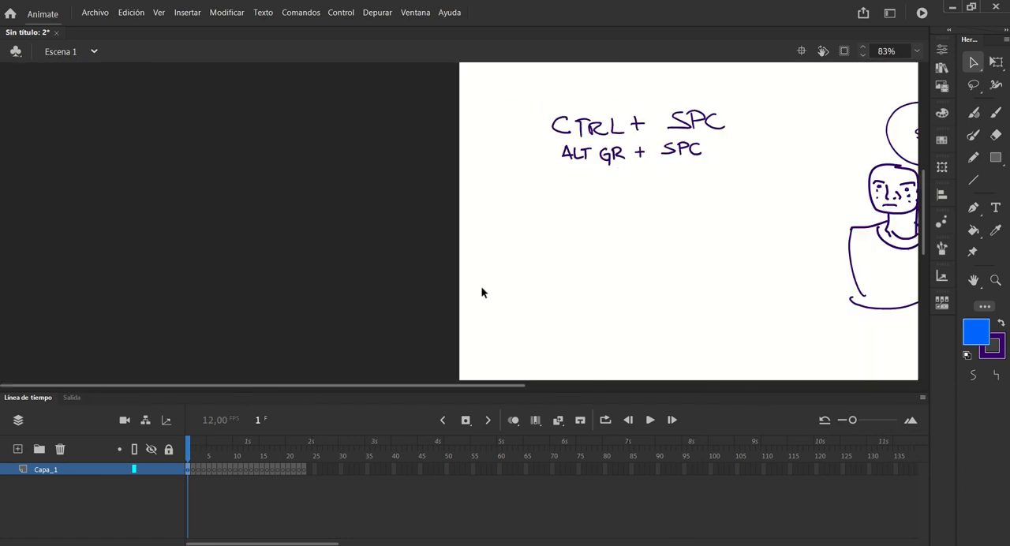
pyautogui.click(997, 158)
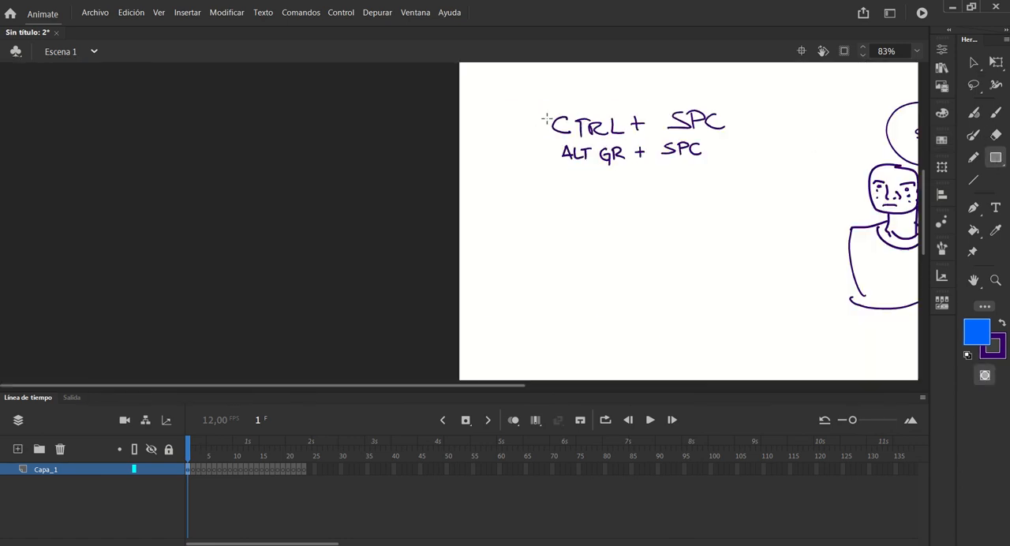
pyautogui.moveTo(163, 98)
pyautogui.mouseDown()
pyautogui.moveTo(281, 187)
pyautogui.moveTo(392, 214)
pyautogui.mouseUp()
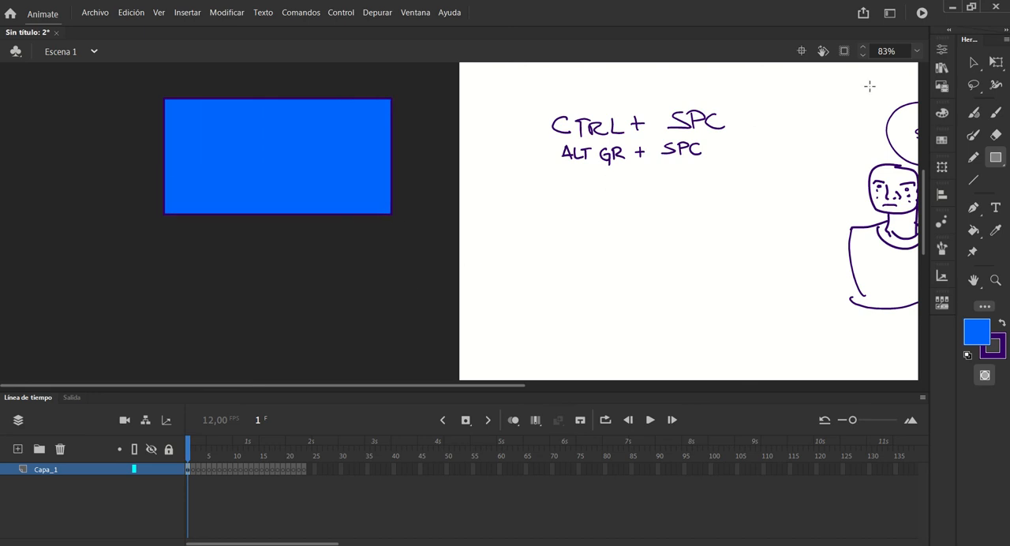
# Compare the stage views Mostrar todo and Ajustar a ventana with blue rectangles on both sides of the stage
pyautogui.click(917, 51)
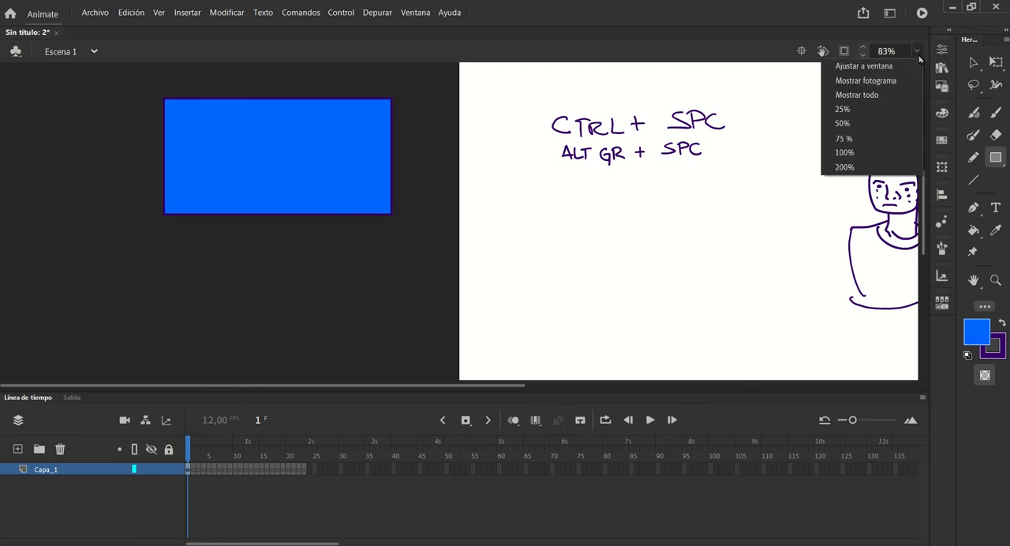
pyautogui.click(859, 96)
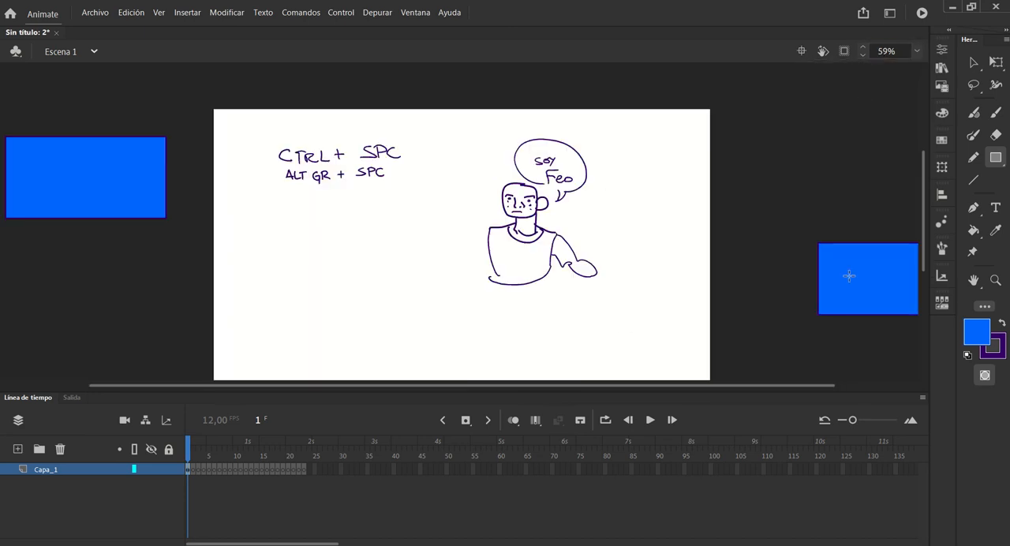
pyautogui.click(915, 52)
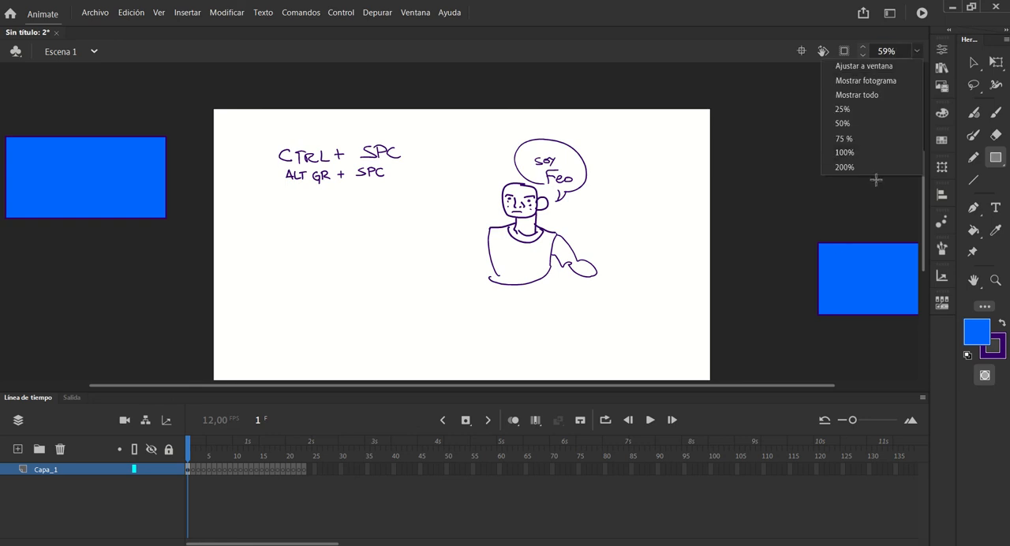
pyautogui.click(871, 66)
pyautogui.click(915, 54)
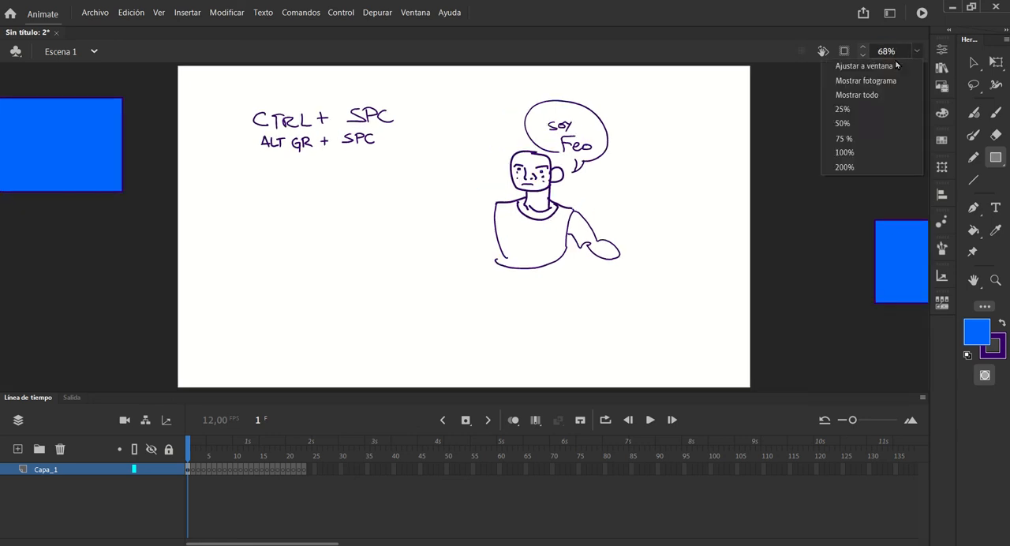
pyautogui.click(864, 77)
# Zoom the stage view in and out, and magnify the character's nose to 2000%
pyautogui.hotkey('ctrl', 'space')
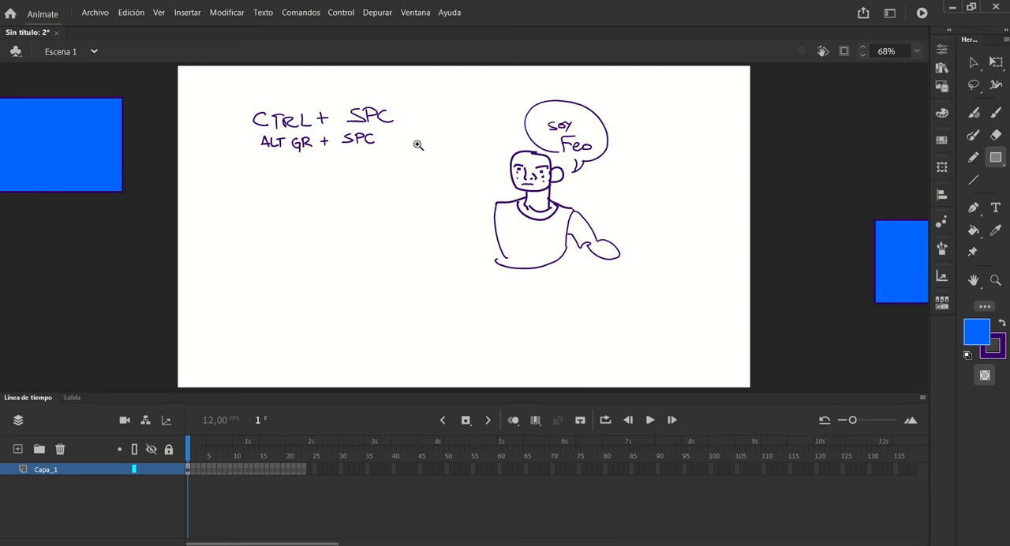
pyautogui.click(427, 150)
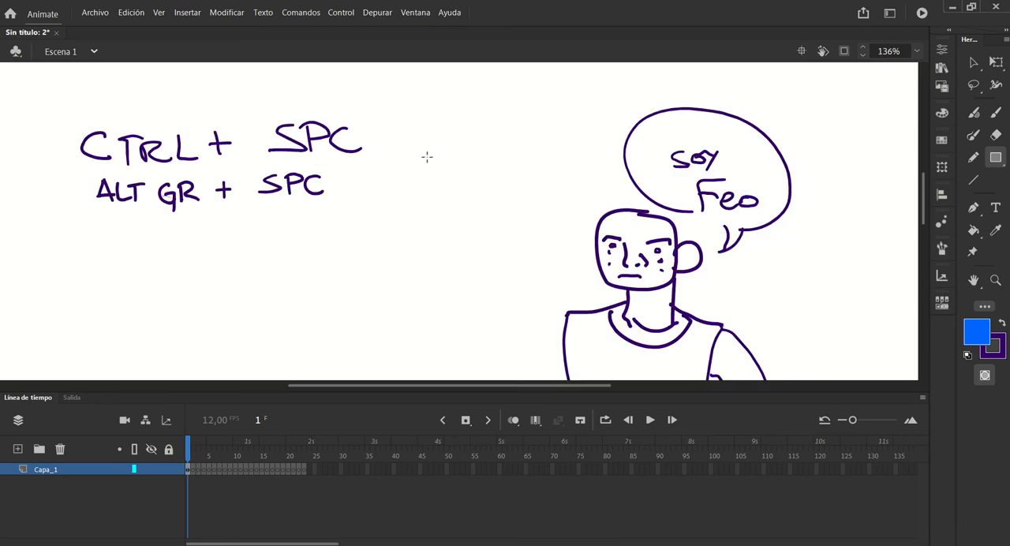
pyautogui.click(435, 169)
pyautogui.click(438, 184)
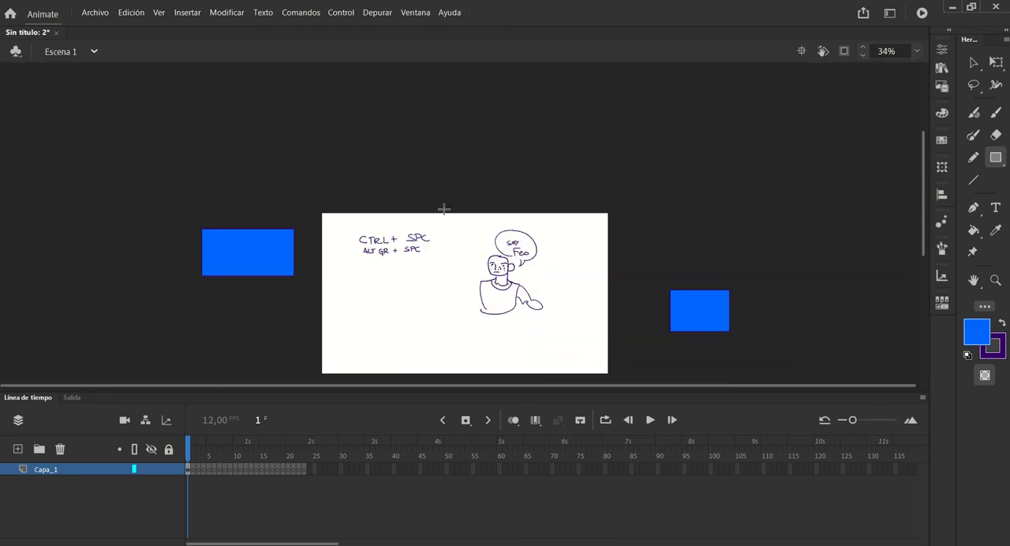
pyautogui.hotkey('ctrl', 'space')
pyautogui.click(499, 295)
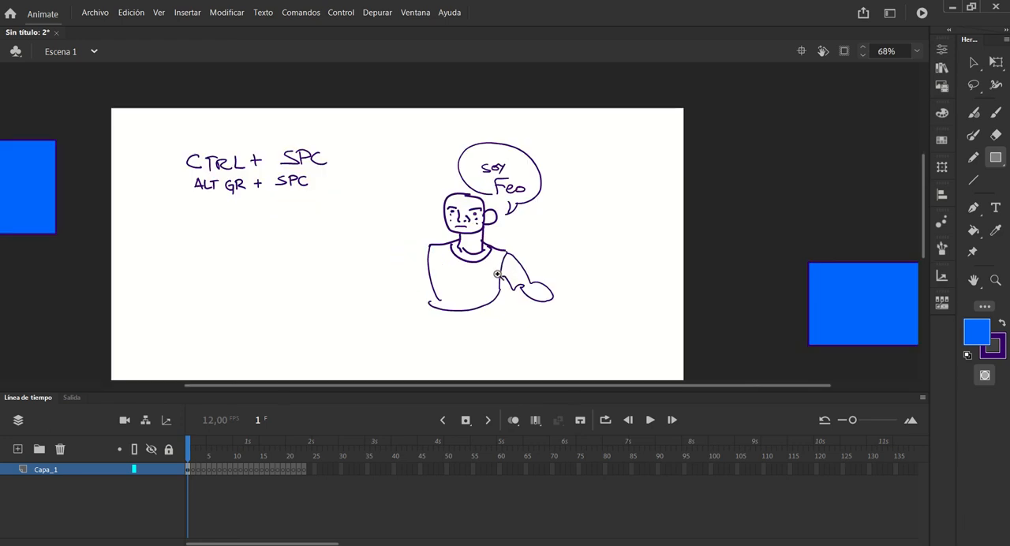
pyautogui.click(458, 228)
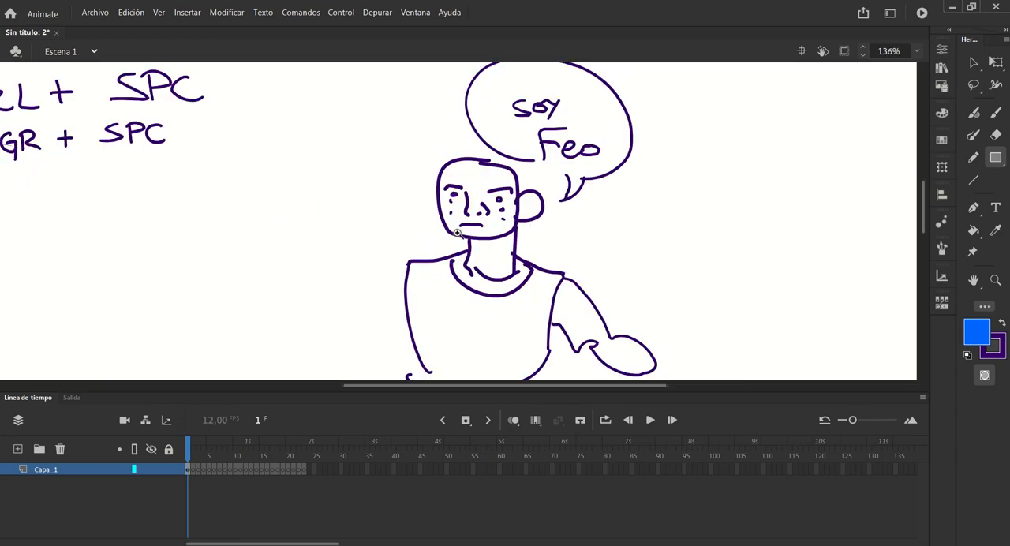
pyautogui.click(488, 236)
pyautogui.click(430, 186)
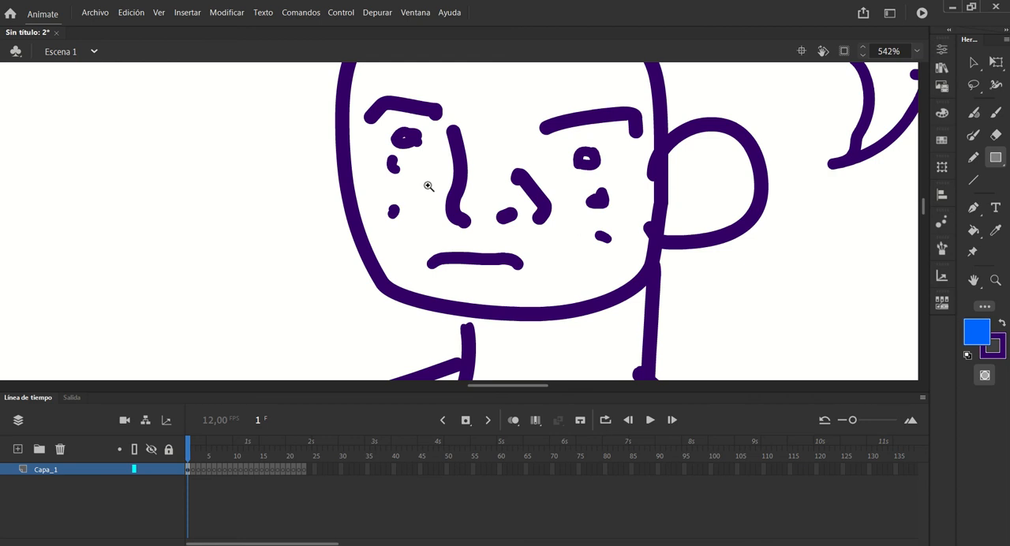
pyautogui.click(513, 239)
pyautogui.click(386, 180)
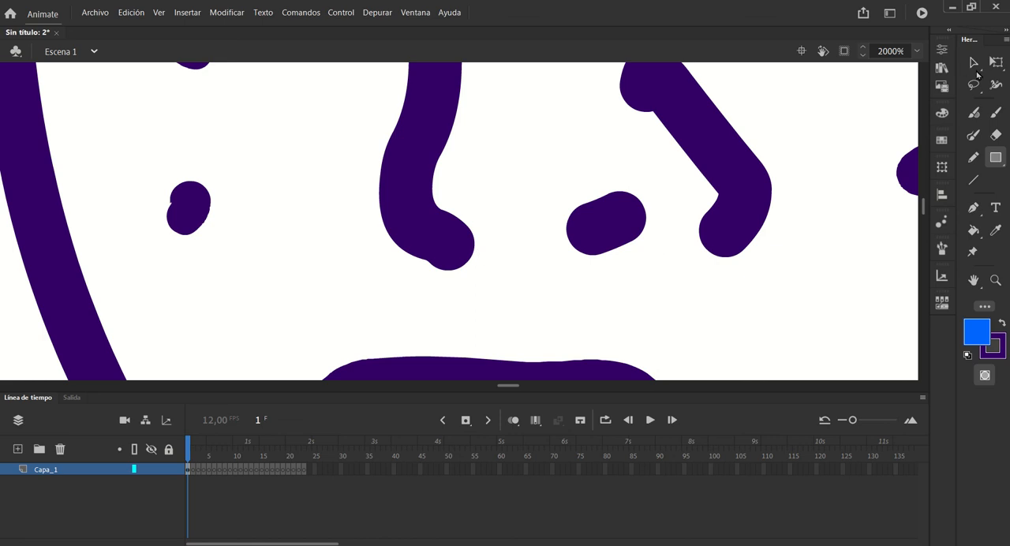
# Reshape the small nostril stroke by pulling it upward with the Selection tool
pyautogui.click(973, 63)
pyautogui.click(613, 253)
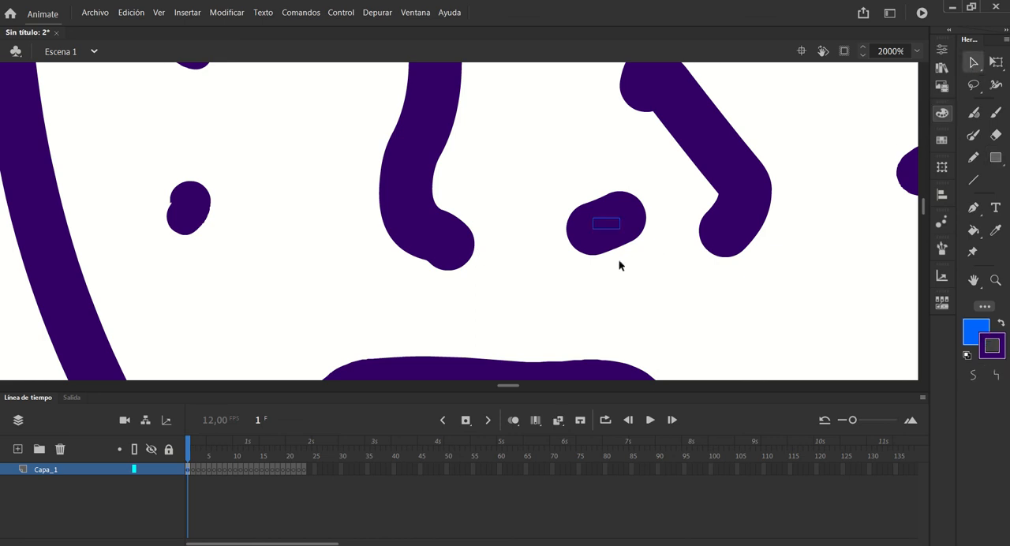
pyautogui.press('Escape')
pyautogui.moveTo(607, 230)
pyautogui.mouseDown()
pyautogui.moveTo(621, 240)
pyautogui.moveTo(607, 229)
pyautogui.moveTo(578, 237)
pyautogui.mouseUp()
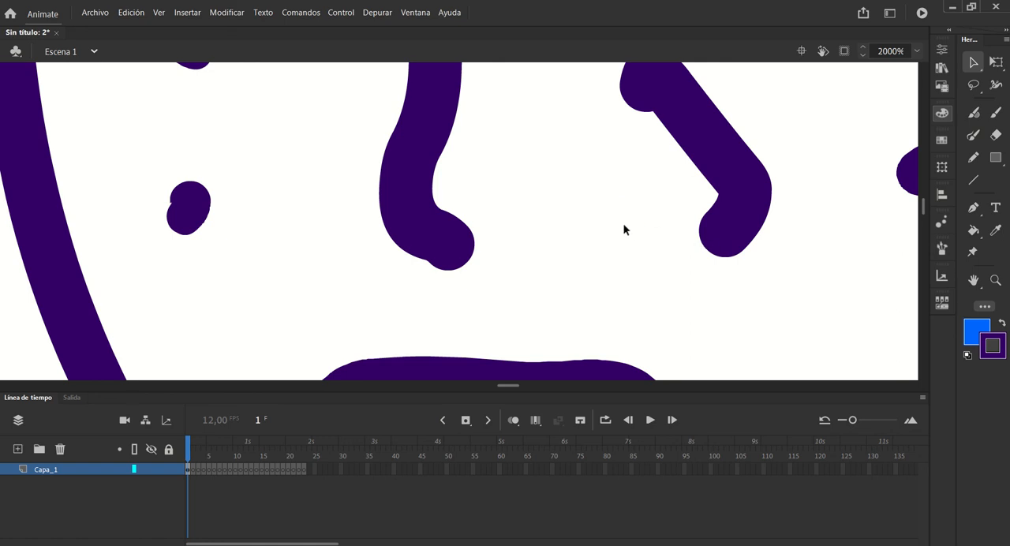
pyautogui.hotkey('ctrl', 'z')
pyautogui.moveTo(614, 240); pyautogui.dragTo(612, 229)
# Reshape the angled stroke beside the nostril by moving its lower end and corner and curving its segments
pyautogui.moveTo(706, 248)
pyautogui.mouseDown()
pyautogui.moveTo(695, 262)
pyautogui.moveTo(677, 256)
pyautogui.mouseUp()
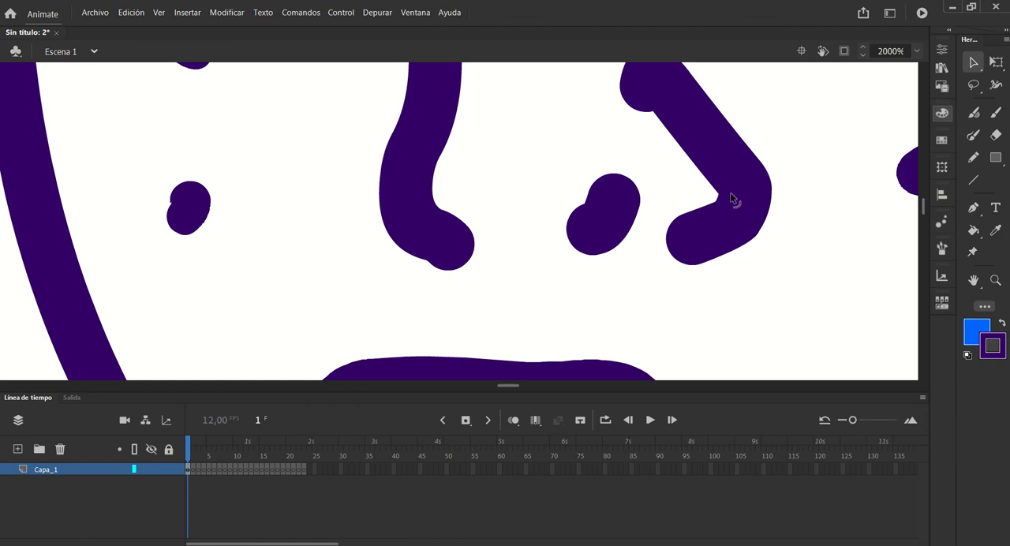
pyautogui.moveTo(721, 198)
pyautogui.mouseDown()
pyautogui.moveTo(746, 202)
pyautogui.moveTo(747, 232)
pyautogui.moveTo(759, 241)
pyautogui.mouseUp()
pyautogui.moveTo(670, 235)
pyautogui.mouseDown()
pyautogui.moveTo(667, 287)
pyautogui.moveTo(702, 286)
pyautogui.moveTo(717, 271)
pyautogui.mouseUp()
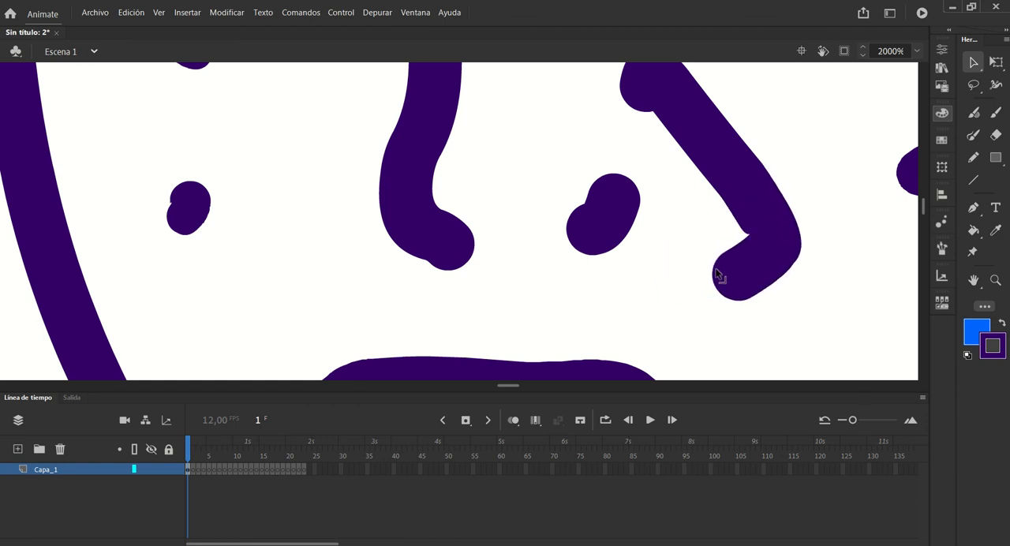
pyautogui.moveTo(753, 228); pyautogui.dragTo(733, 220)
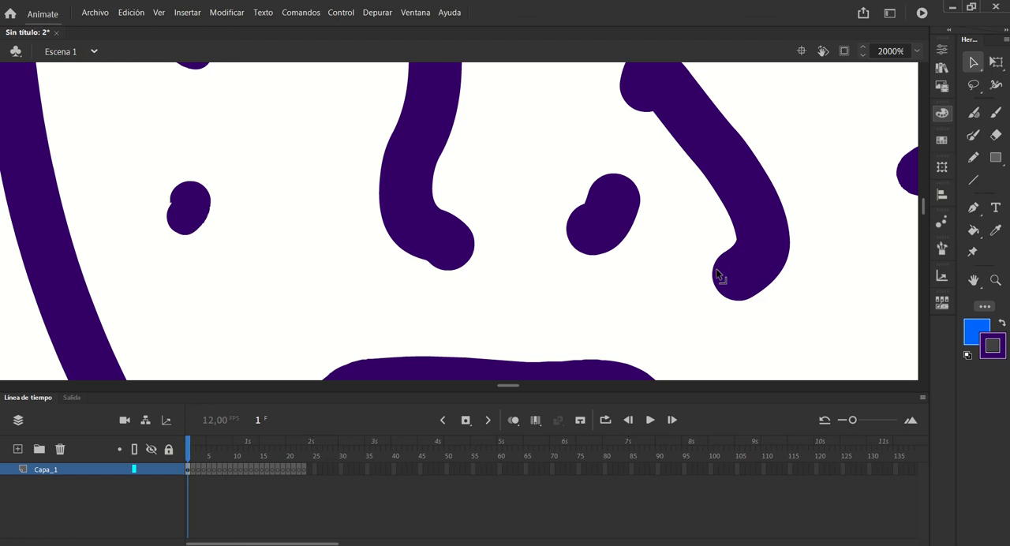
pyautogui.moveTo(716, 269); pyautogui.dragTo(687, 268)
pyautogui.moveTo(737, 241); pyautogui.dragTo(728, 227)
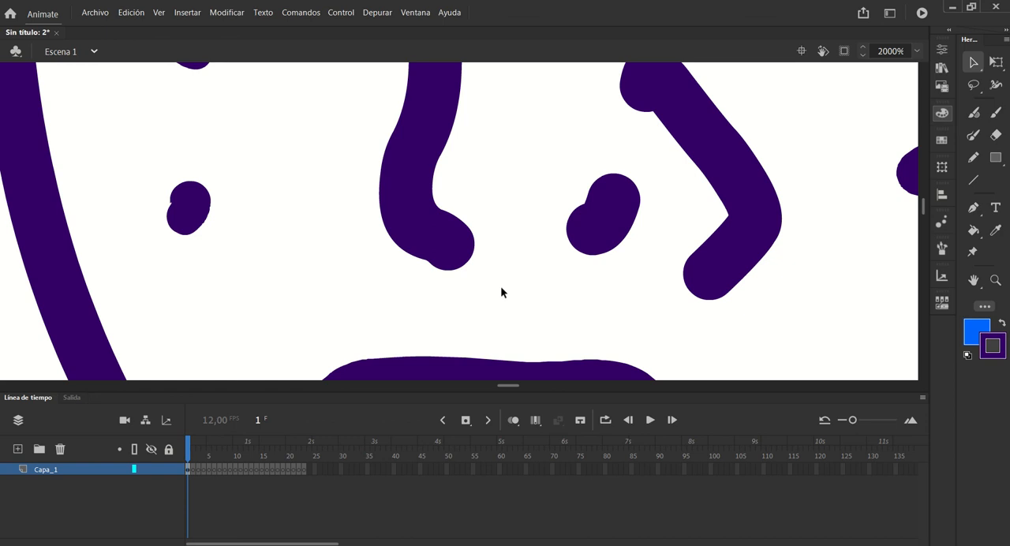
# Paint short purple brush strokes over the small nostril mark
pyautogui.click(973, 134)
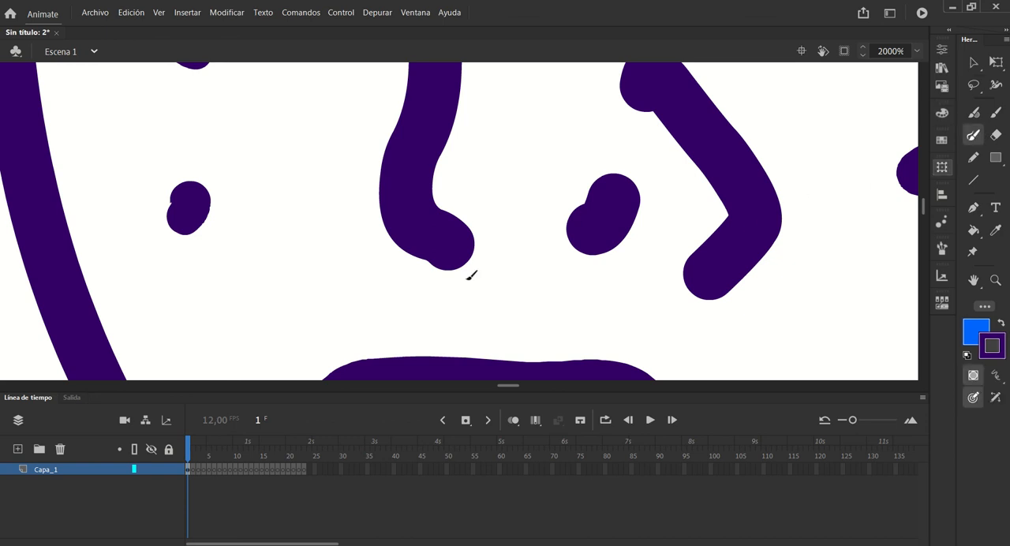
pyautogui.moveTo(579, 237)
pyautogui.mouseDown()
pyautogui.moveTo(582, 254)
pyautogui.moveTo(622, 240)
pyautogui.moveTo(643, 204)
pyautogui.mouseUp()
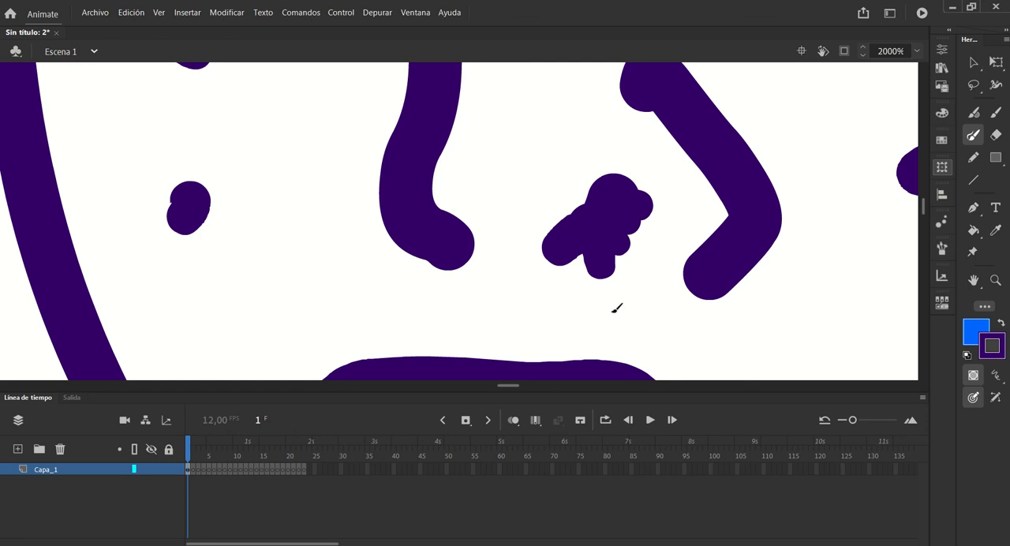
pyautogui.click(545, 230)
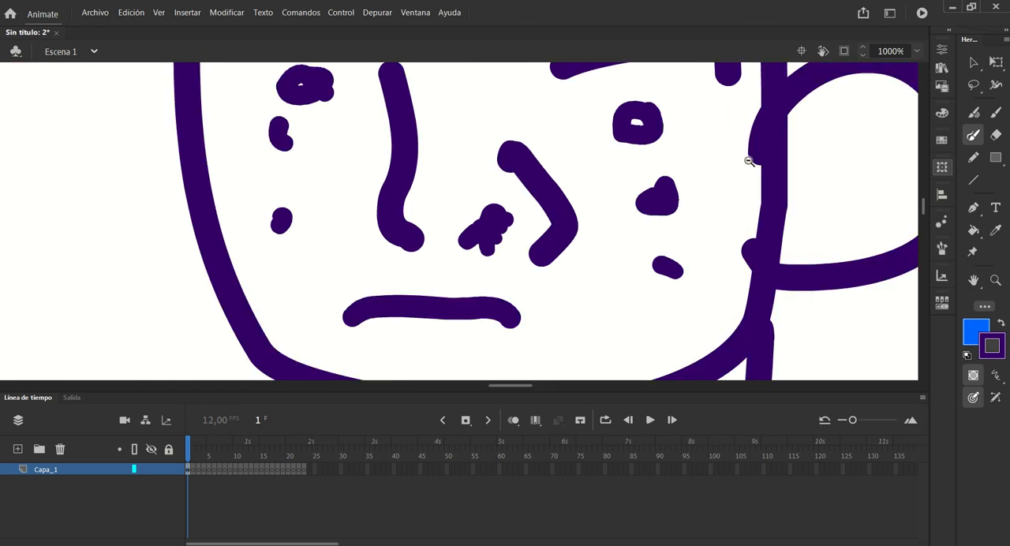
# Show the whole frame with Mostrar fotograma, and remove frame 1 with its drawings from Capa_1
pyautogui.click(915, 51)
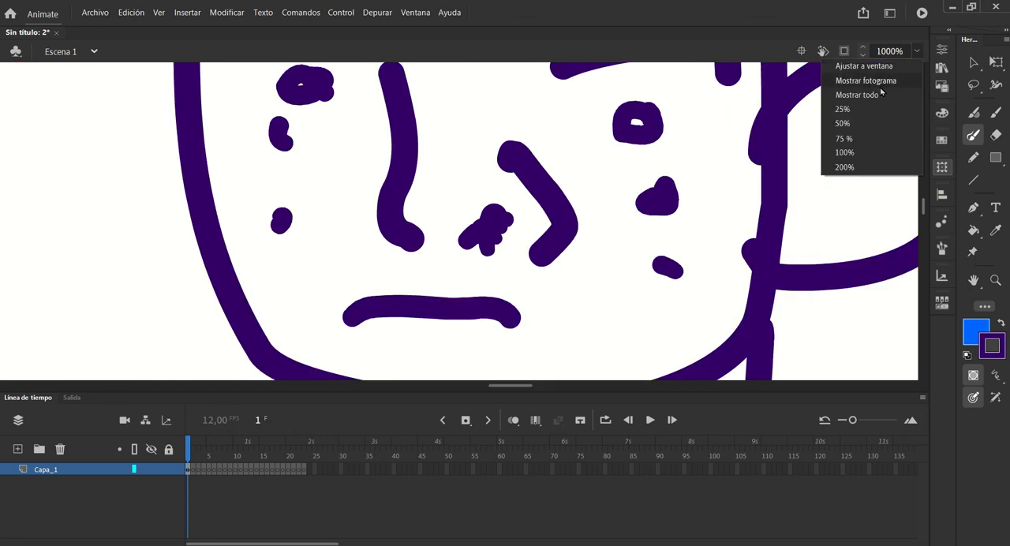
pyautogui.click(879, 80)
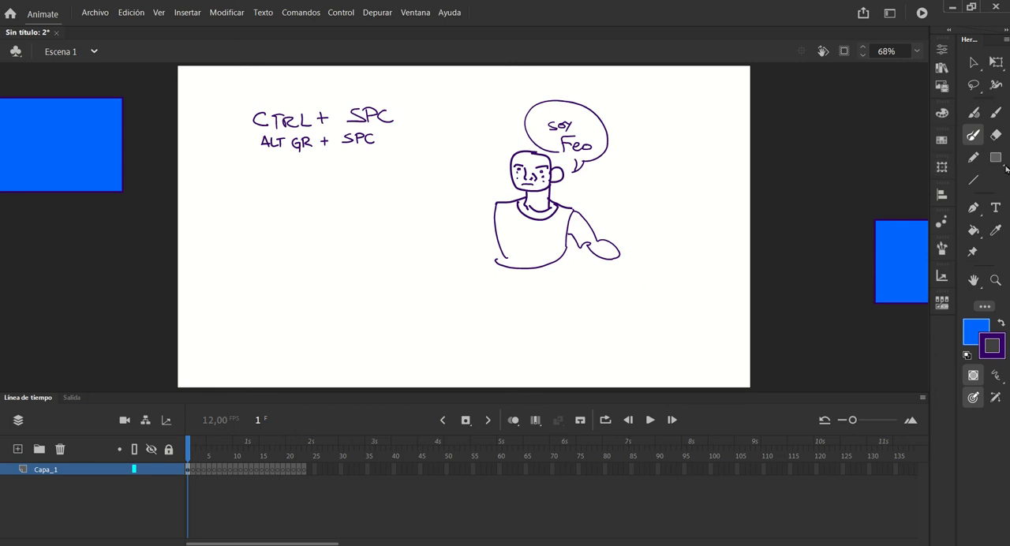
pyautogui.click(188, 471)
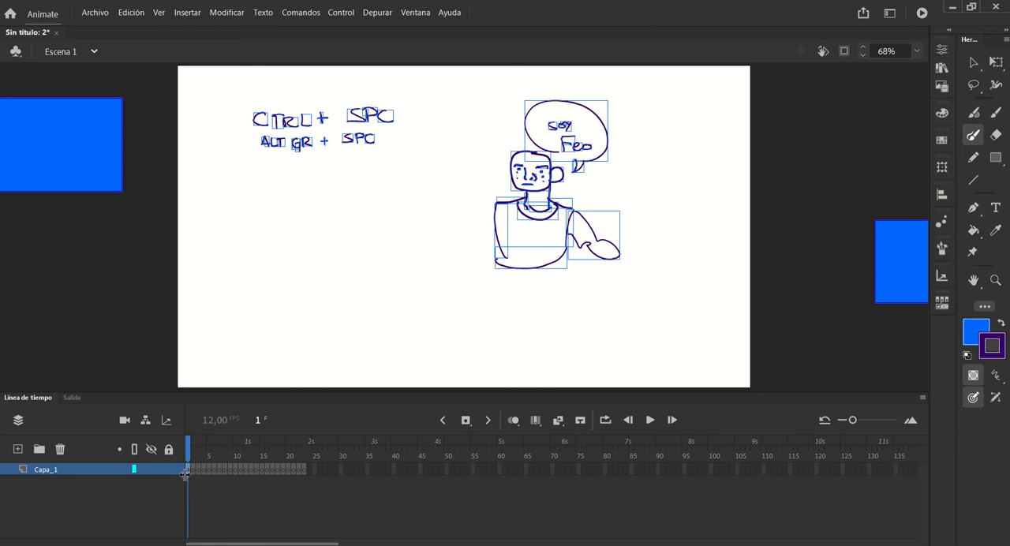
pyautogui.hotkey('shift', 'F5')
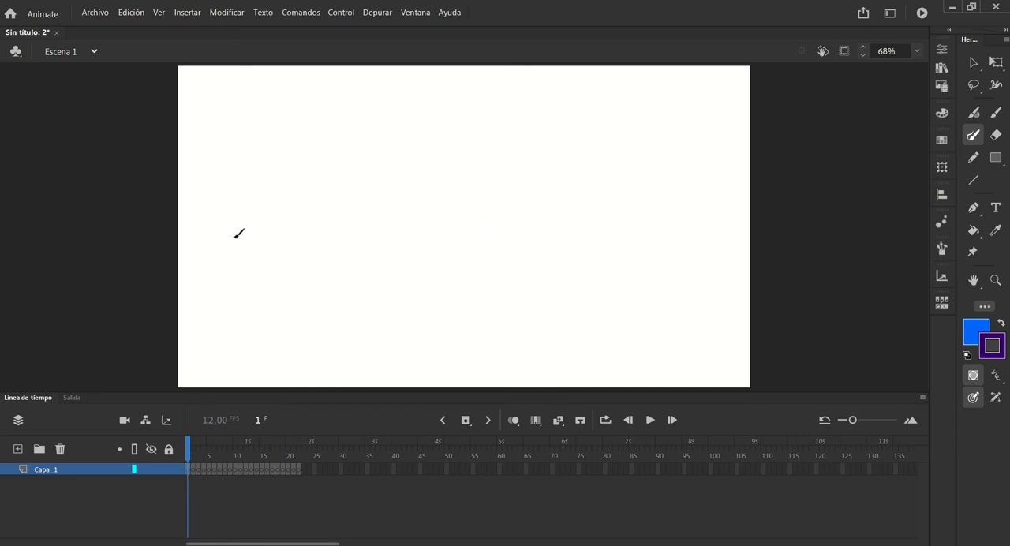
# Set the Fluid Brush (Pincel fluido) to Tamaño 3, Estabilizador 51 and Suavizado de curvas 87
pyautogui.click(973, 112)
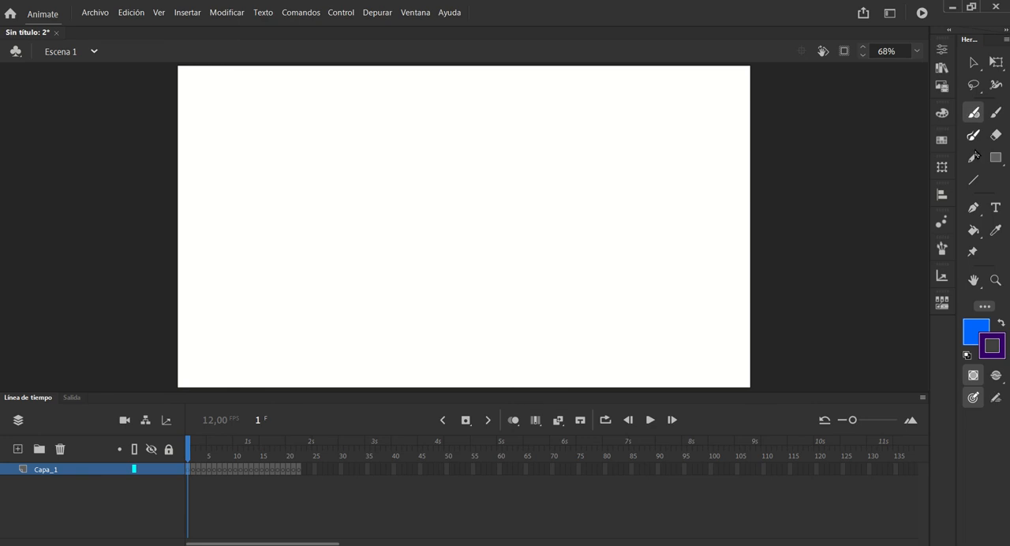
pyautogui.click(942, 49)
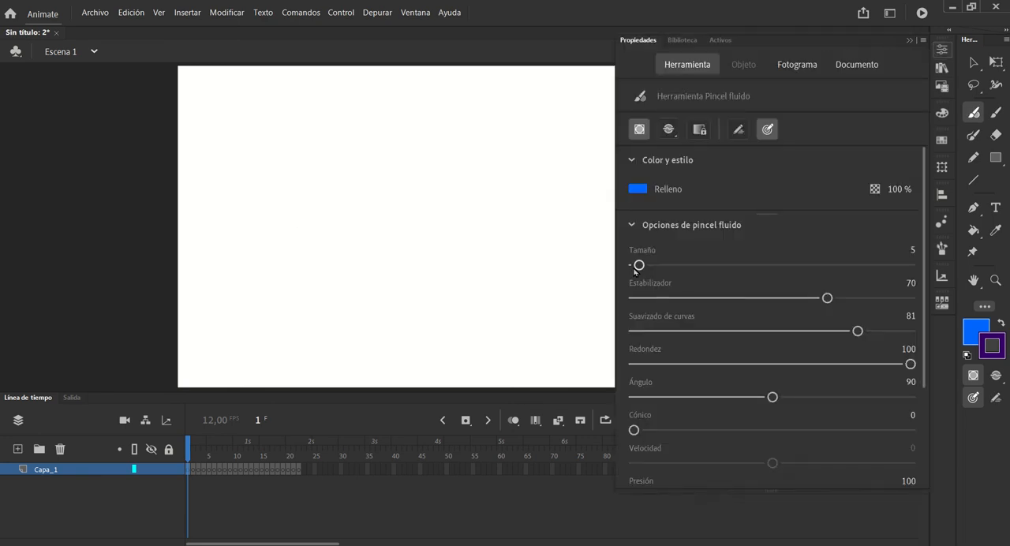
pyautogui.moveTo(640, 265); pyautogui.dragTo(636, 265)
pyautogui.moveTo(827, 298); pyautogui.dragTo(774, 309)
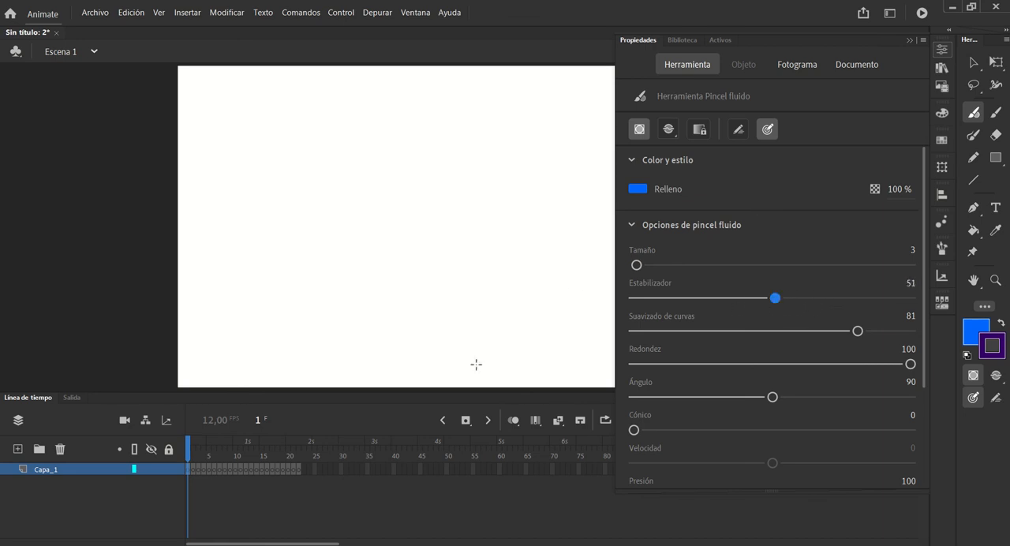
pyautogui.moveTo(858, 331); pyautogui.dragTo(874, 331)
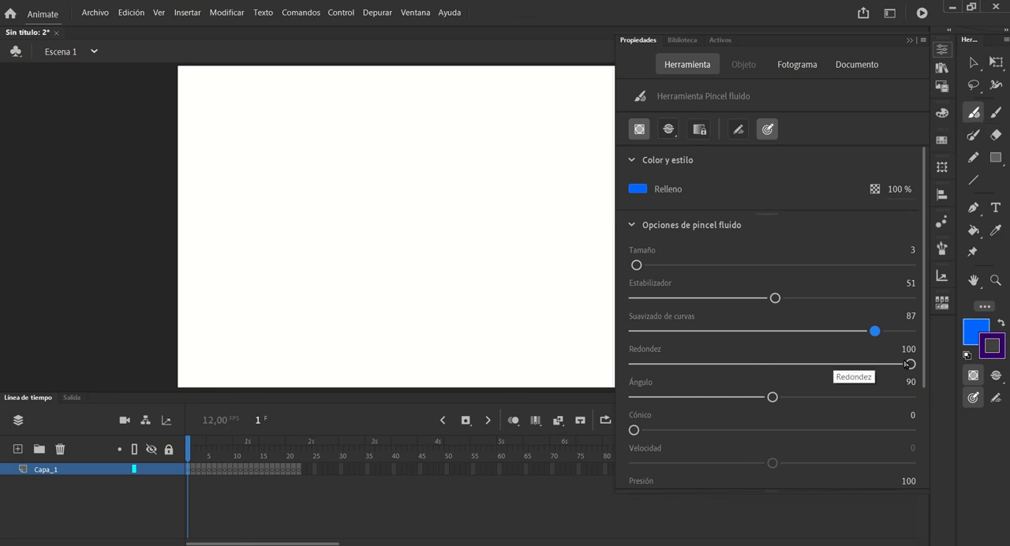
# Set the Fluid Brush's Redondez to 8, draw a blue V-shaped test stroke on the stage, and undo the stroke
pyautogui.moveTo(907, 364); pyautogui.dragTo(820, 364)
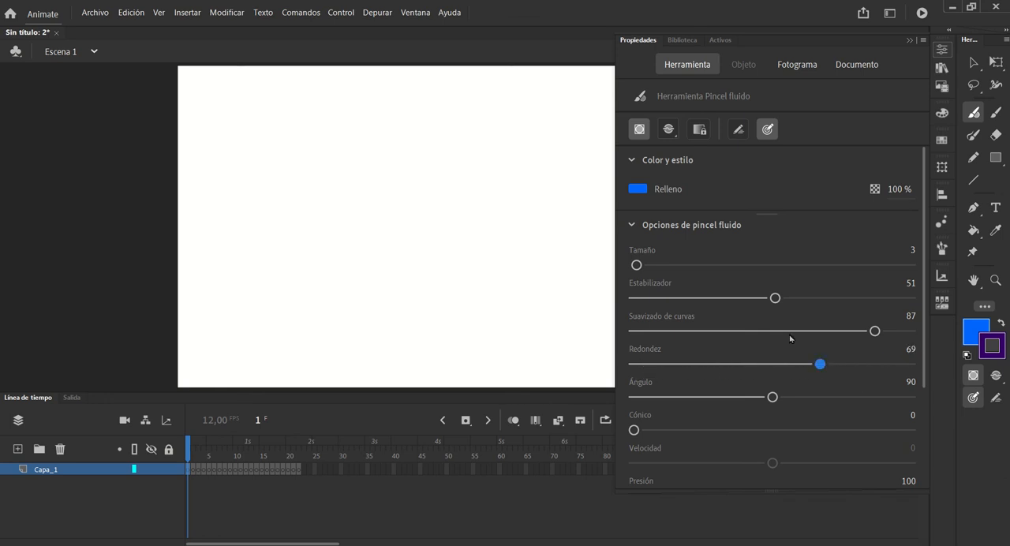
pyautogui.click(645, 365)
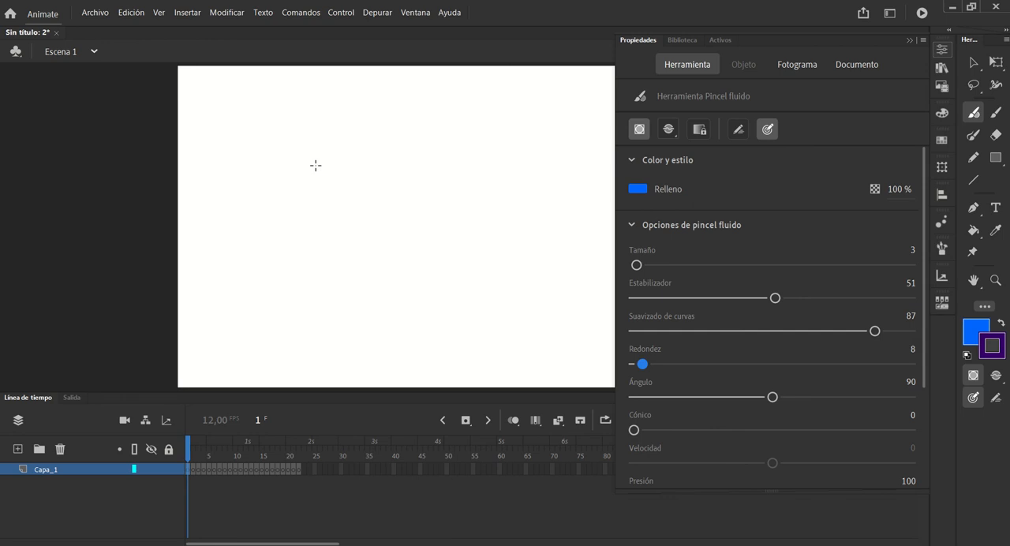
pyautogui.moveTo(310, 163)
pyautogui.mouseDown()
pyautogui.moveTo(353, 231)
pyautogui.moveTo(433, 209)
pyautogui.mouseUp()
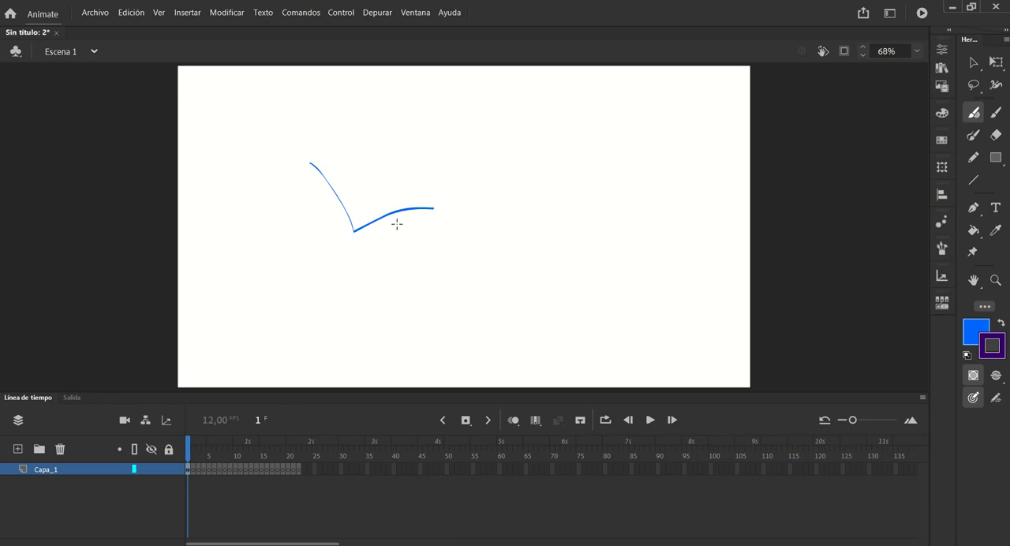
pyautogui.hotkey('ctrl', 'z')
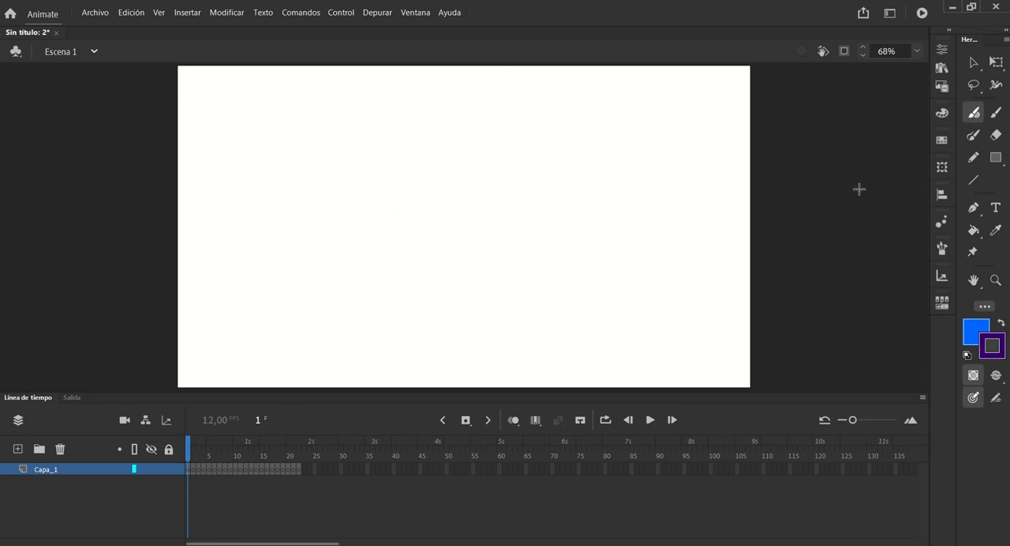
# Set the Fluid Brush's Redondez to 83 and its Ángulo to 91
pyautogui.click(942, 49)
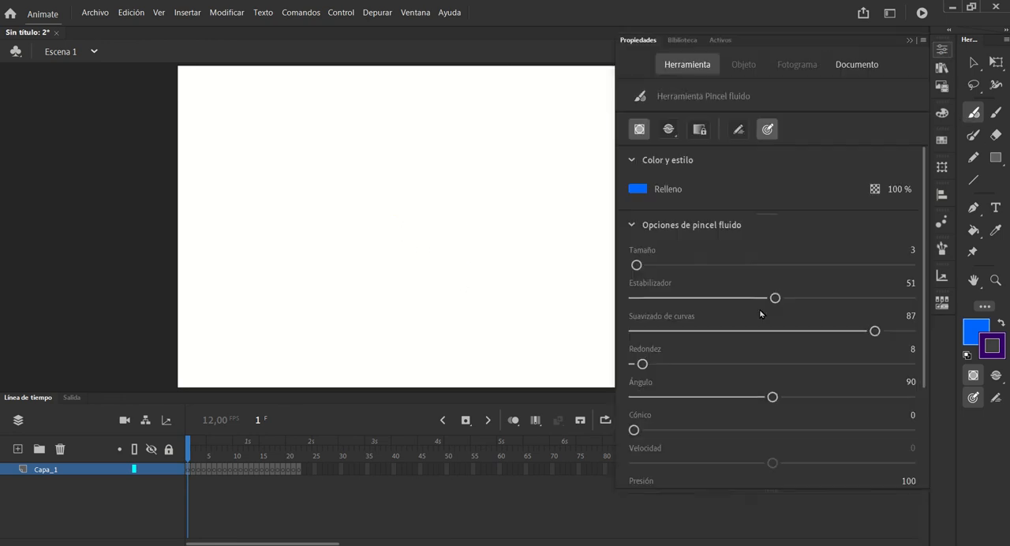
pyautogui.moveTo(657, 367); pyautogui.dragTo(871, 368)
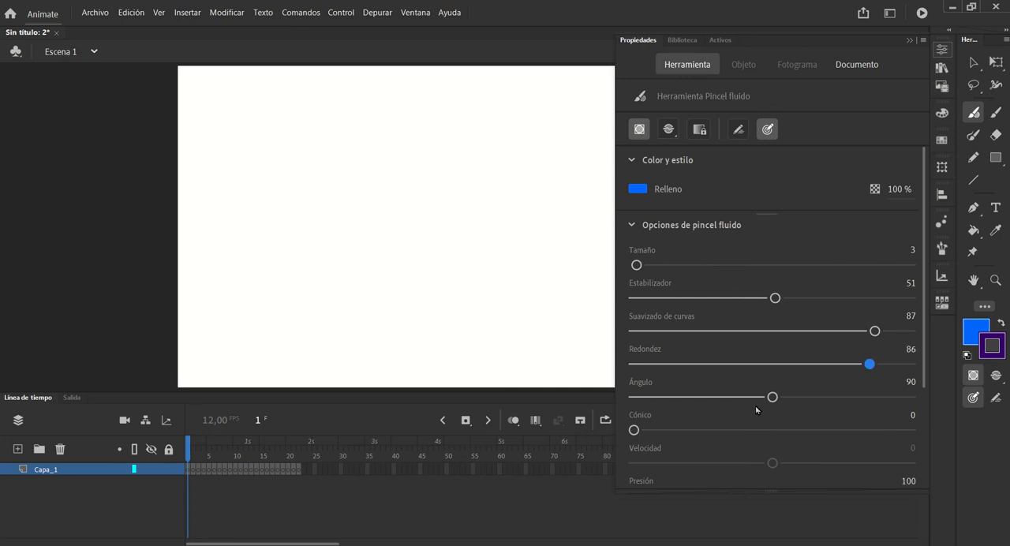
pyautogui.moveTo(773, 397)
pyautogui.mouseDown()
pyautogui.moveTo(751, 397)
pyautogui.moveTo(841, 397)
pyautogui.moveTo(758, 397)
pyautogui.moveTo(789, 397)
pyautogui.mouseUp()
pyautogui.moveTo(870, 364); pyautogui.dragTo(756, 369)
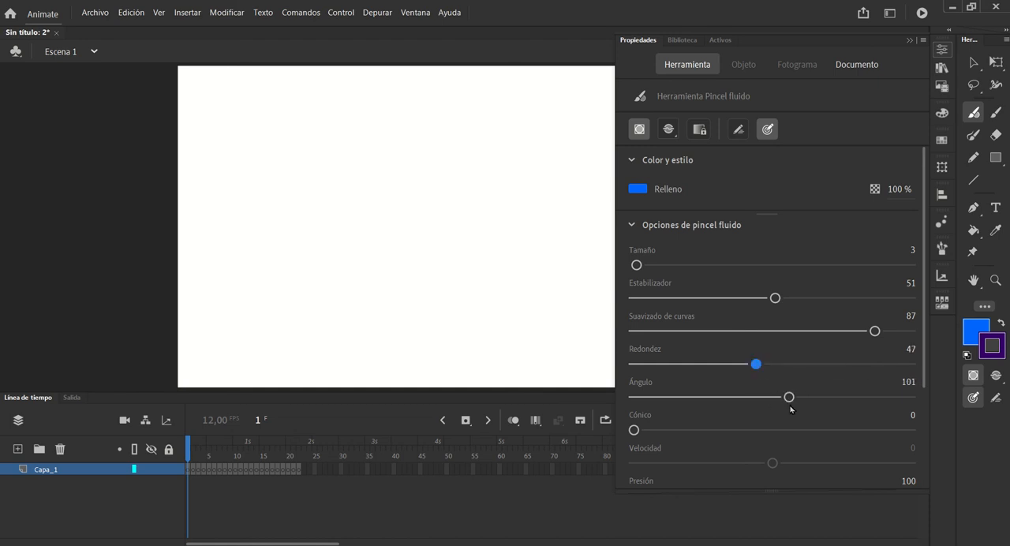
pyautogui.moveTo(789, 397)
pyautogui.mouseDown()
pyautogui.moveTo(811, 400)
pyautogui.moveTo(785, 398)
pyautogui.mouseUp()
pyautogui.moveTo(755, 364); pyautogui.dragTo(861, 368)
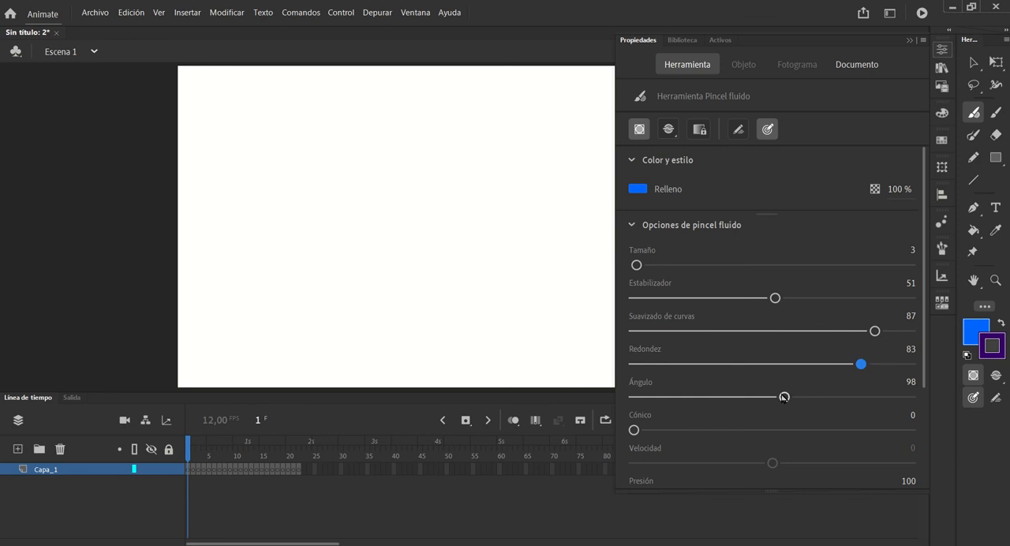
pyautogui.moveTo(785, 397); pyautogui.dragTo(773, 398)
# Enable the Fluid Brush's velocity response and set Velocidad to 73
pyautogui.moveTo(923, 330); pyautogui.dragTo(926, 445)
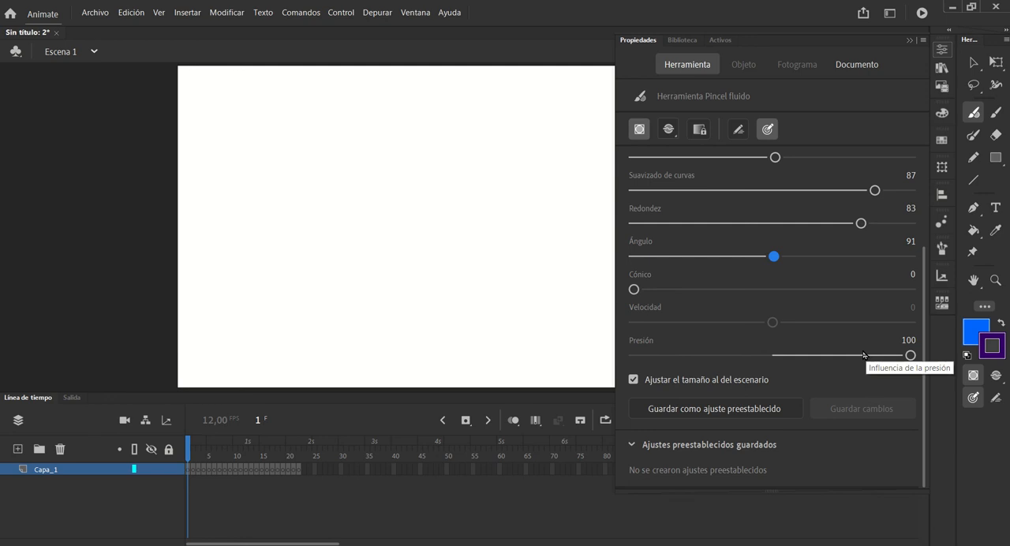
pyautogui.click(738, 129)
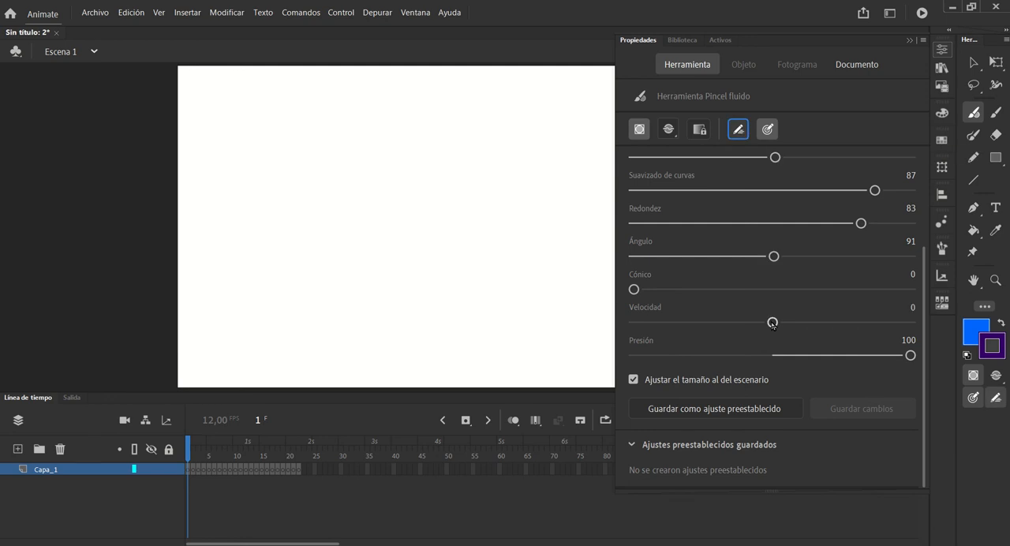
pyautogui.moveTo(774, 323); pyautogui.dragTo(872, 331)
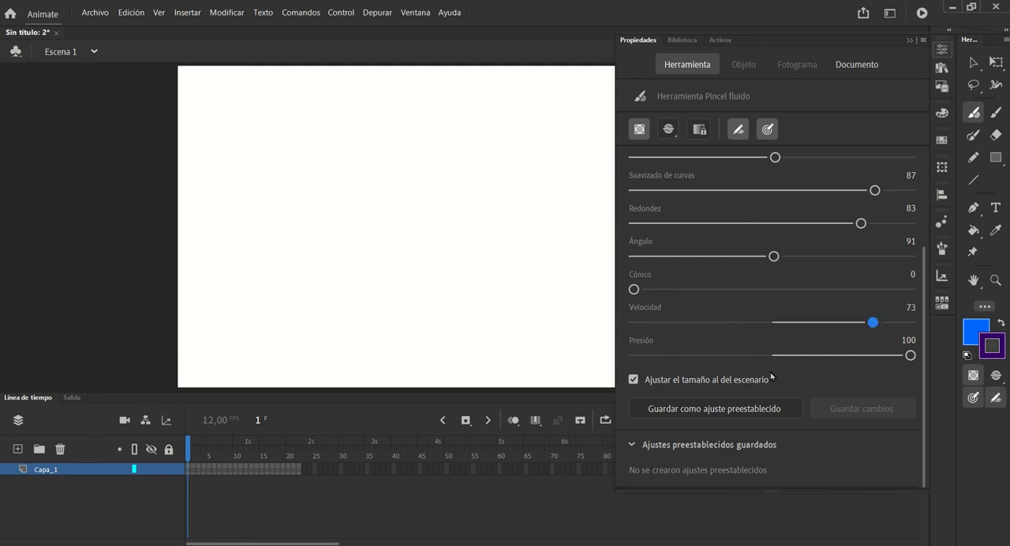
# Draw two roughly horizontal blue test strokes in the middle of the stage, and undo both
pyautogui.moveTo(480, 211)
pyautogui.mouseDown()
pyautogui.moveTo(344, 201)
pyautogui.moveTo(516, 247)
pyautogui.mouseUp()
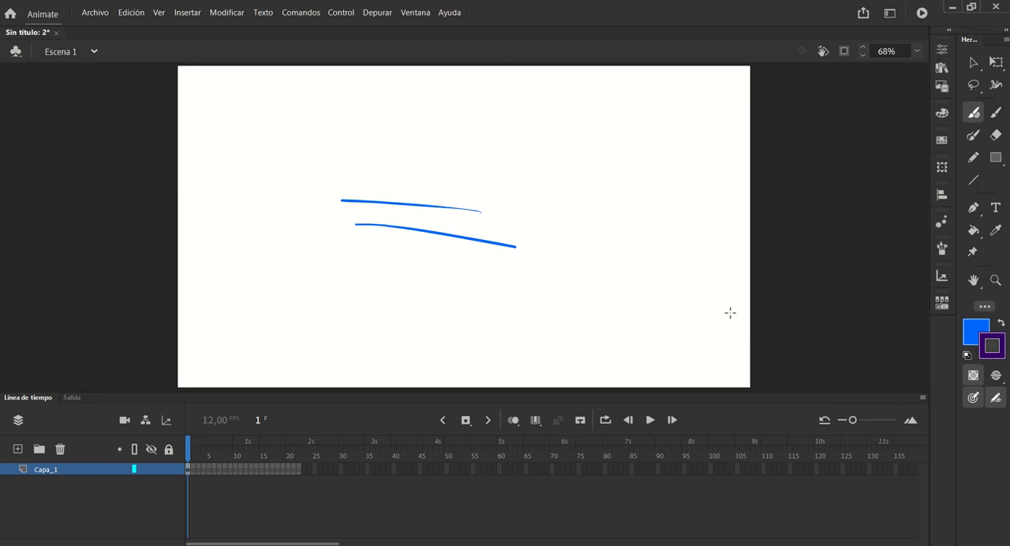
pyautogui.hotkey('ctrl', 'z')
pyautogui.hotkey('ctrl', 'z')
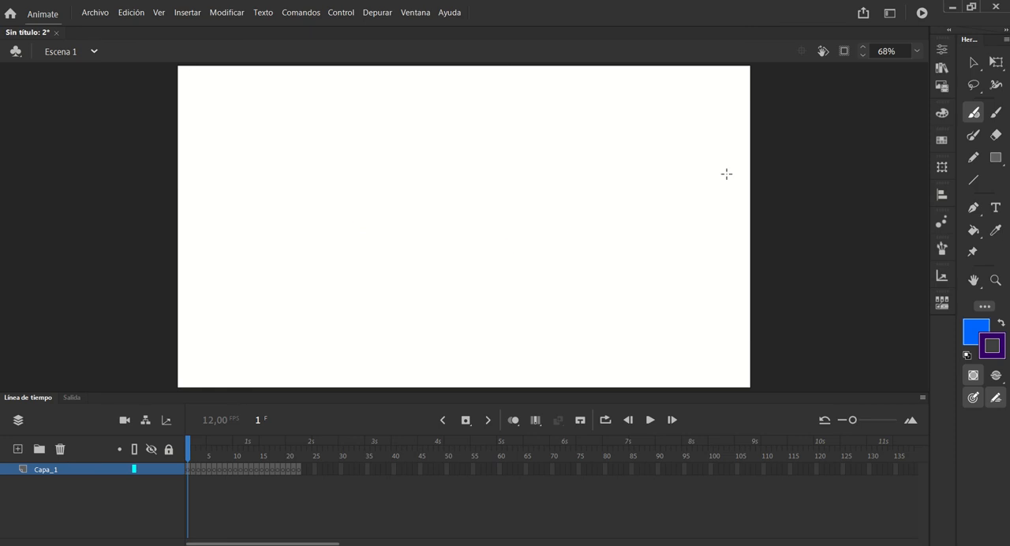
# Set the Fluid Brush's Velocidad to 2 and turn its velocity response off
pyautogui.click(939, 49)
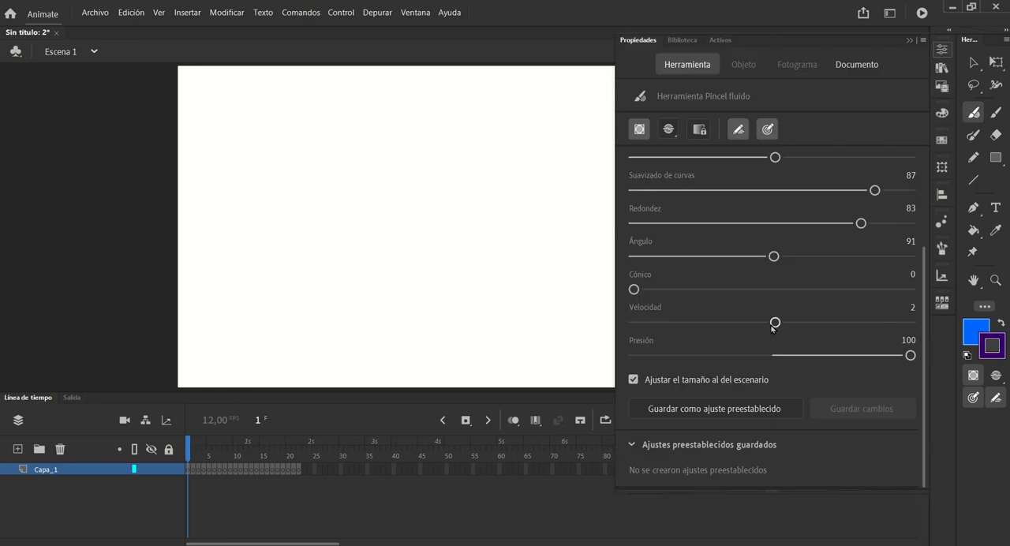
pyautogui.click(774, 324)
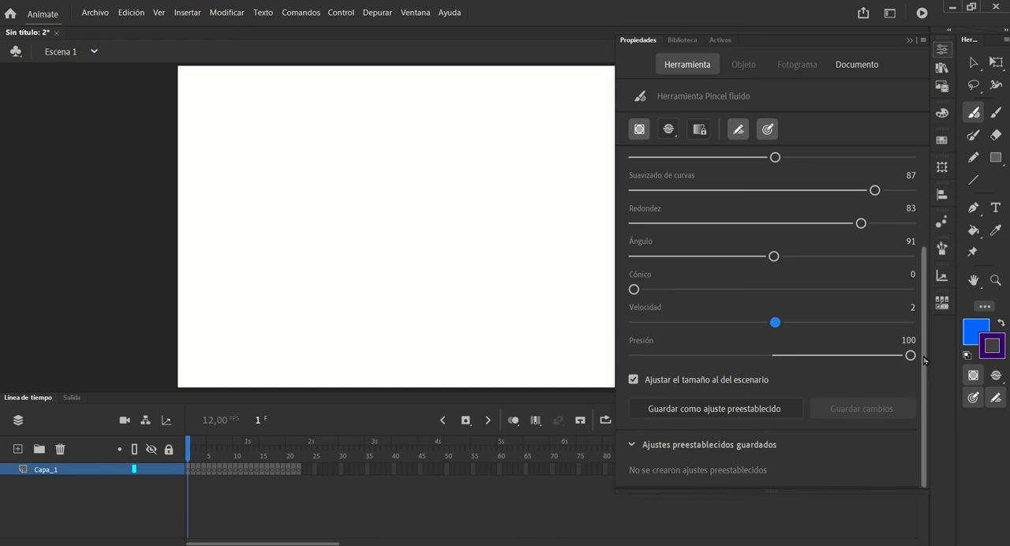
pyautogui.scroll(3, 923, 361)
pyautogui.click(738, 129)
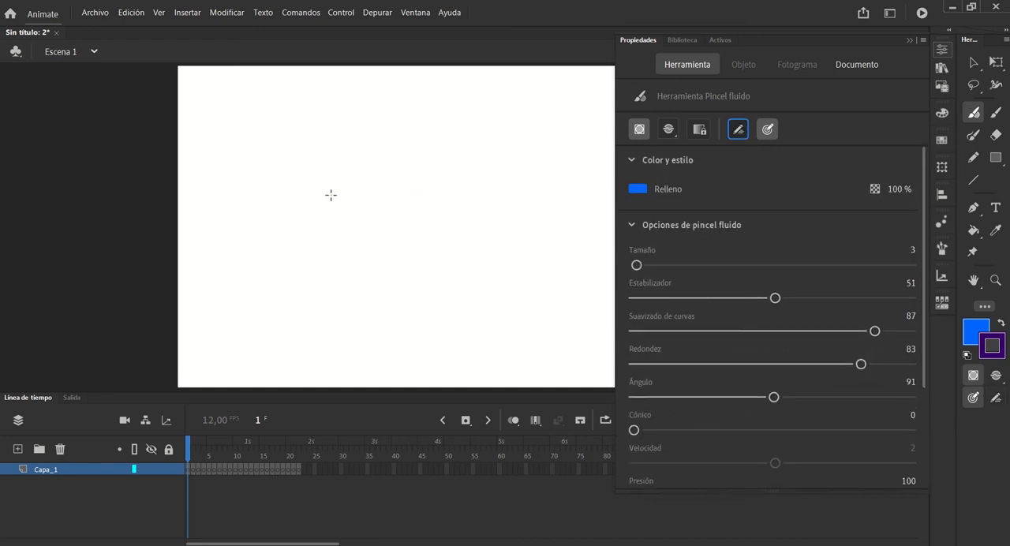
# Draw a blue circle on the stage's left side in frame 1, and turn on onion skin (Piel de cebolla) at frame 2
pyautogui.click(296, 204)
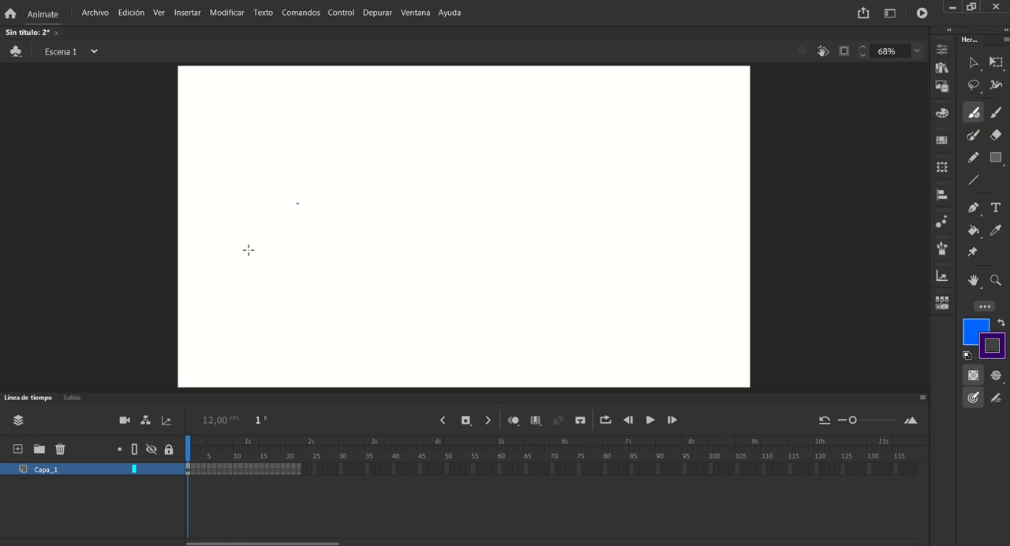
pyautogui.moveTo(253, 241)
pyautogui.mouseDown()
pyautogui.moveTo(289, 241)
pyautogui.moveTo(260, 237)
pyautogui.mouseUp()
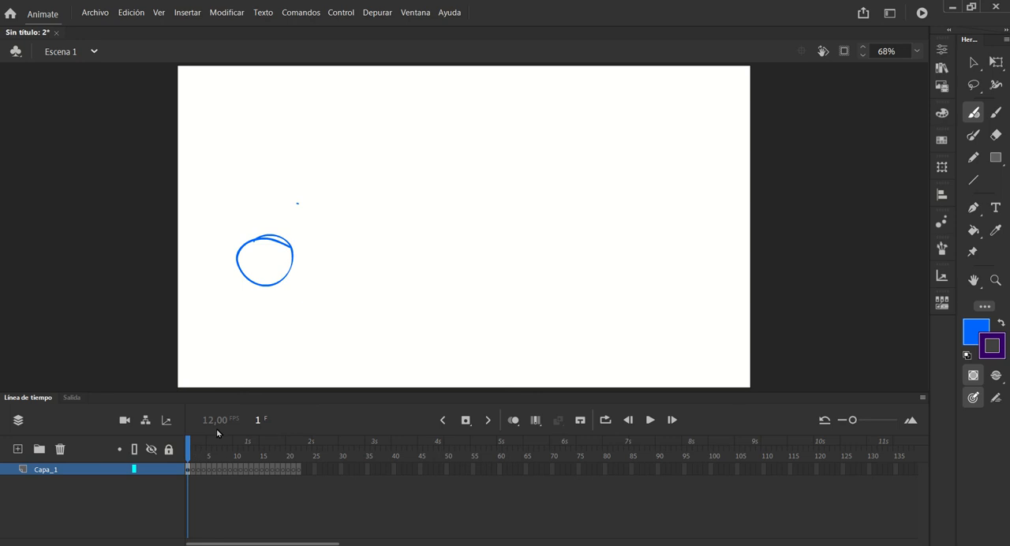
pyautogui.click(194, 470)
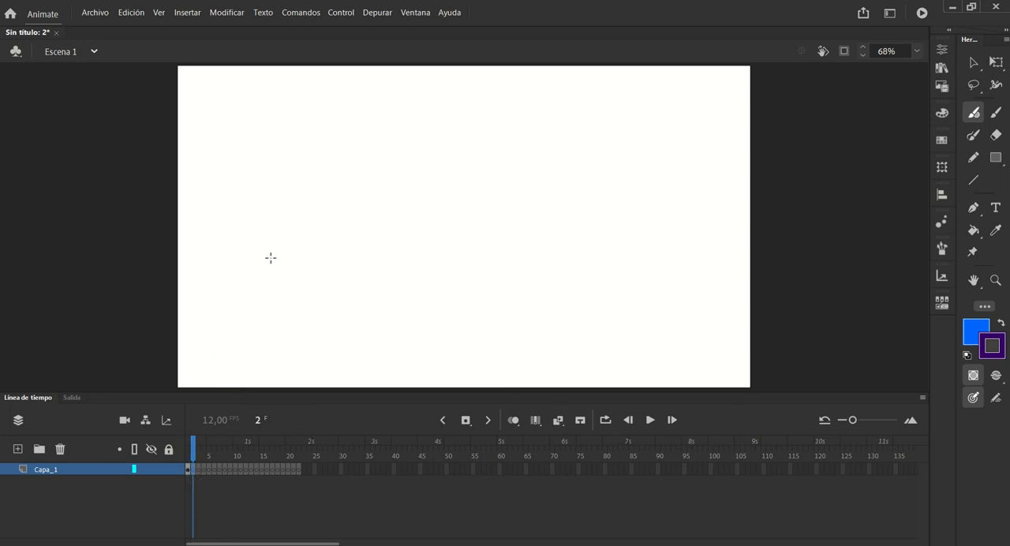
pyautogui.moveTo(192, 444); pyautogui.dragTo(192, 443)
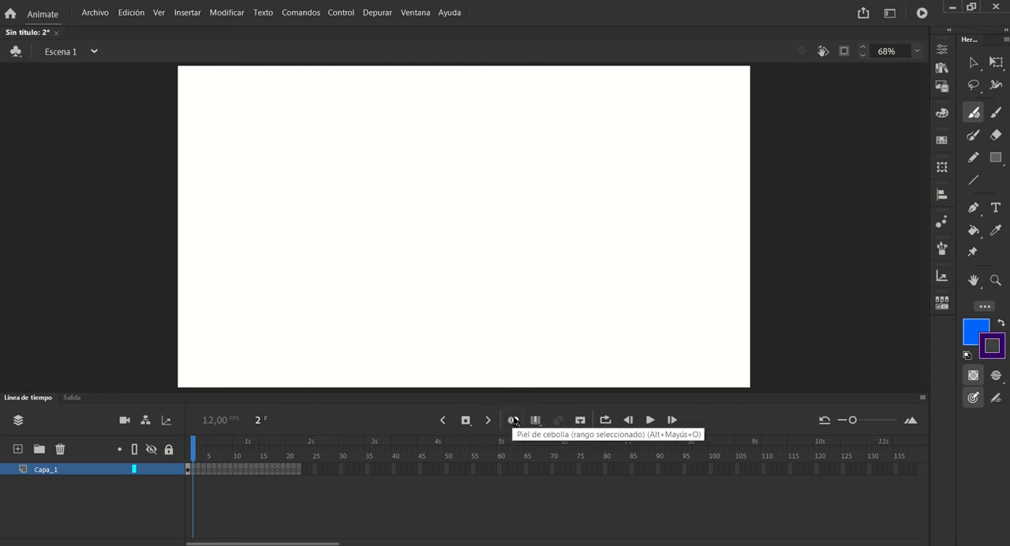
pyautogui.click(515, 422)
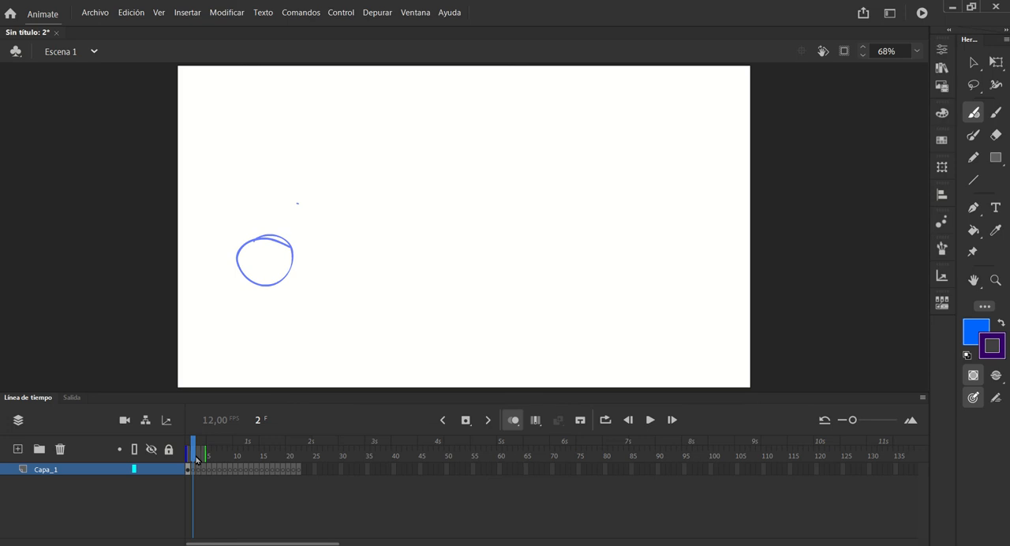
# Go to frame 7 and stretch the onion skin range to cover frames 1 to 22
pyautogui.moveTo(194, 453); pyautogui.dragTo(296, 457)
pyautogui.moveTo(233, 448)
pyautogui.mouseDown()
pyautogui.moveTo(181, 446)
pyautogui.moveTo(255, 446)
pyautogui.moveTo(210, 447)
pyautogui.moveTo(220, 442)
pyautogui.mouseUp()
pyautogui.moveTo(290, 453); pyautogui.dragTo(301, 450)
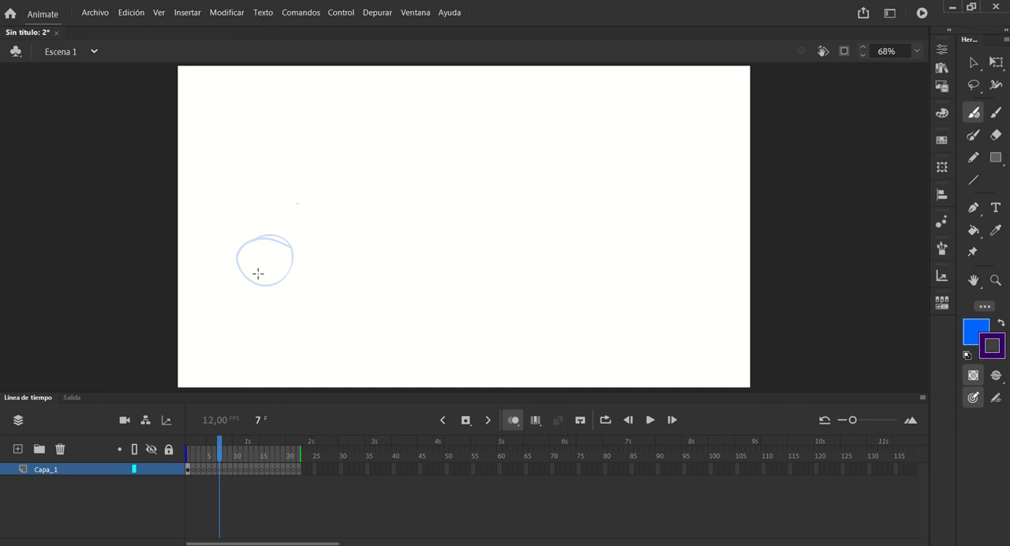
# In frame 22, extend the onion skin back to frame 1 and draw a blue circle at the stage's right edge, level with the first
pyautogui.click(297, 470)
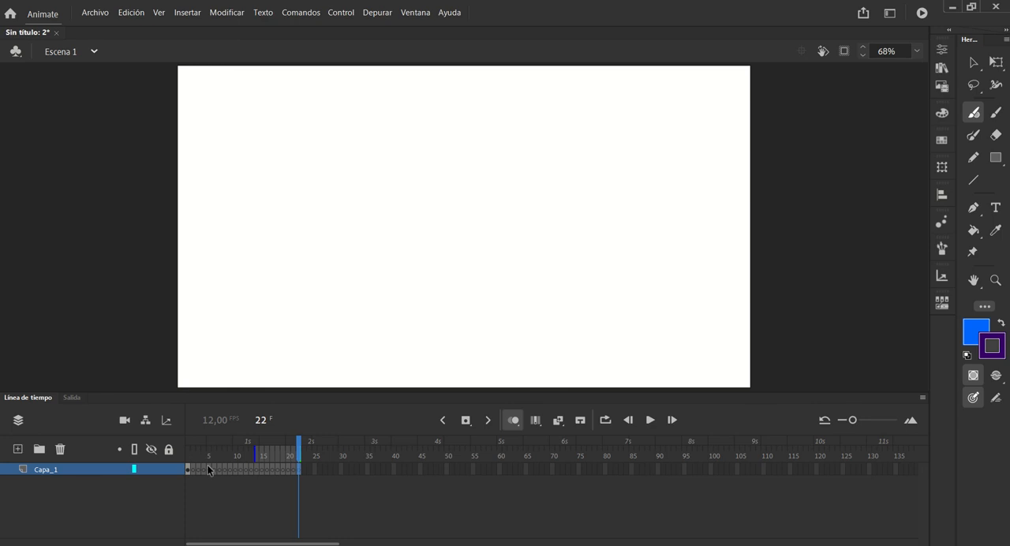
pyautogui.moveTo(252, 452); pyautogui.dragTo(188, 452)
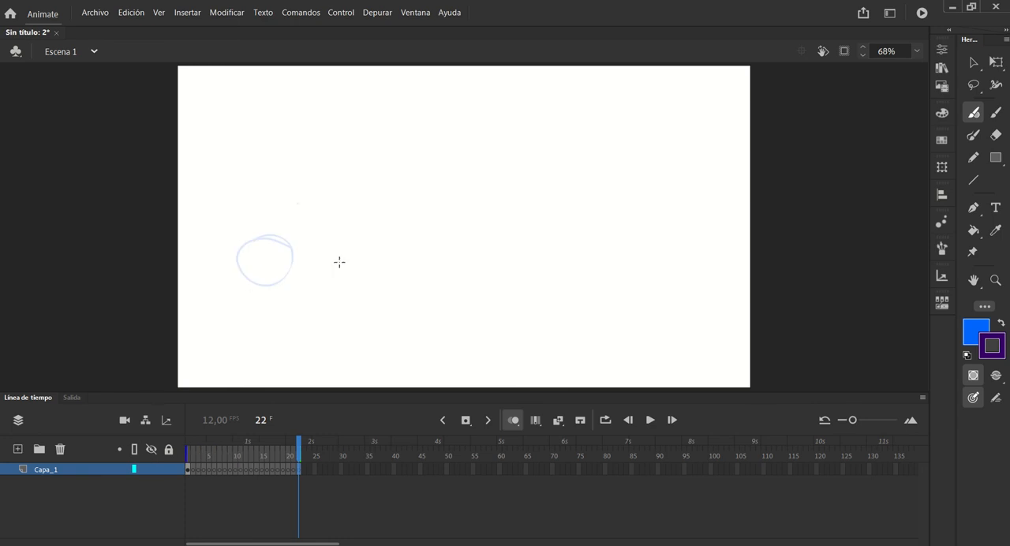
pyautogui.moveTo(713, 253)
pyautogui.mouseDown()
pyautogui.moveTo(705, 284)
pyautogui.moveTo(732, 255)
pyautogui.mouseUp()
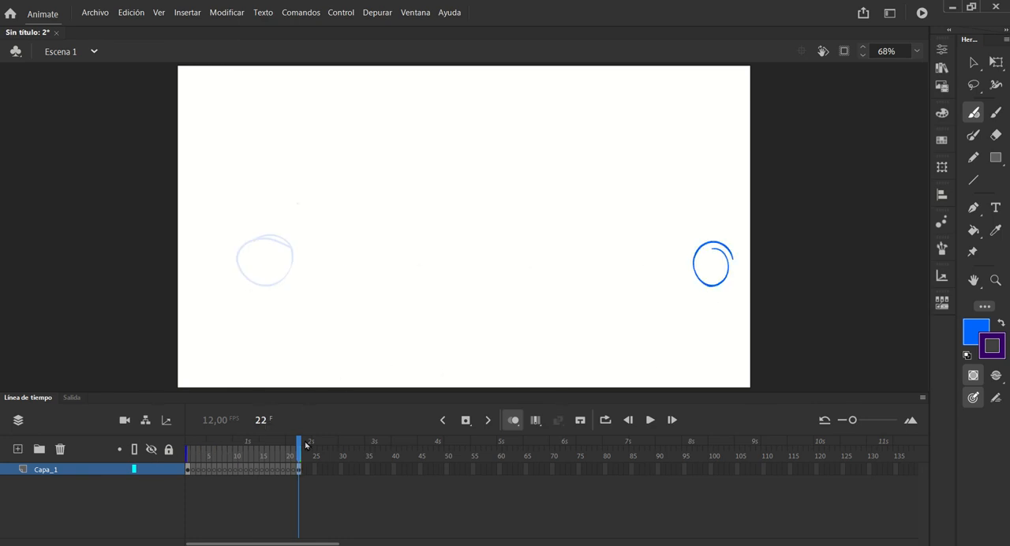
# In frame 5, extend the onion skin to frame 22 and draw a blue circle between the first and last circles, nearer the first
pyautogui.click(247, 451)
pyautogui.moveTo(247, 452); pyautogui.dragTo(210, 460)
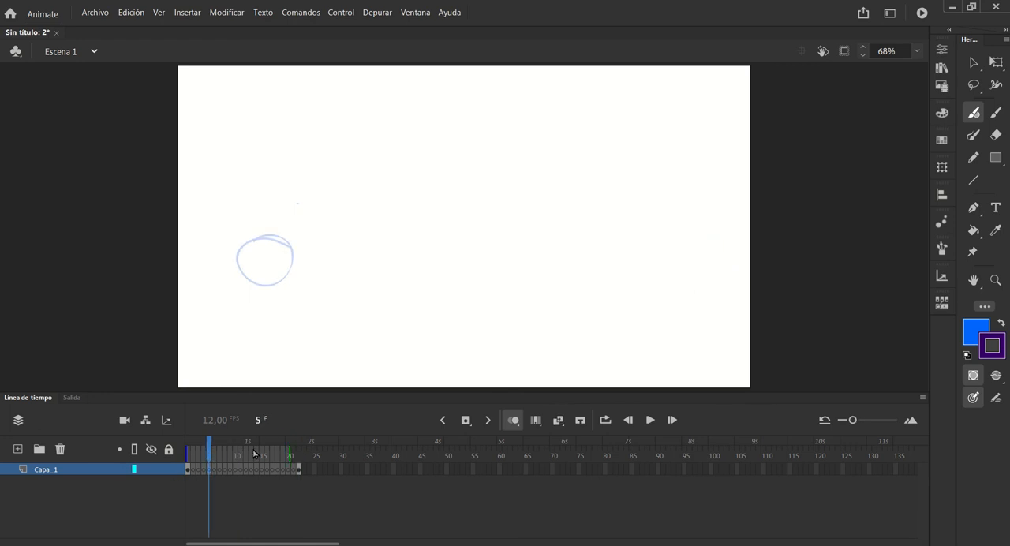
pyautogui.moveTo(290, 448); pyautogui.dragTo(300, 448)
pyautogui.moveTo(385, 251)
pyautogui.mouseDown()
pyautogui.moveTo(367, 284)
pyautogui.moveTo(385, 249)
pyautogui.mouseUp()
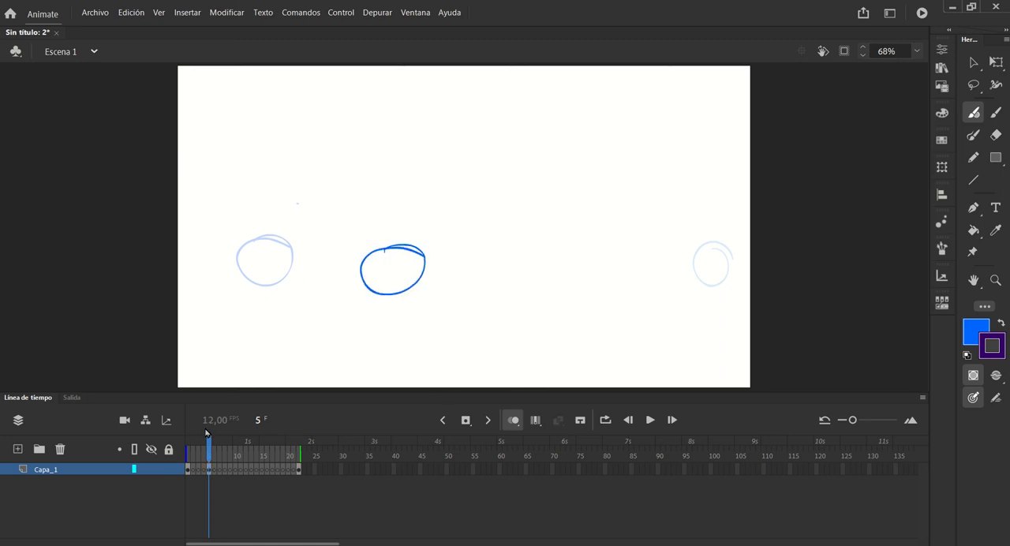
# Shorten the forward onion skin range and draw an in-between circle in frame 3, between the circles of frames 1 and 5
pyautogui.moveTo(207, 433)
pyautogui.mouseDown()
pyautogui.moveTo(189, 442)
pyautogui.moveTo(320, 439)
pyautogui.moveTo(188, 442)
pyautogui.moveTo(323, 434)
pyautogui.moveTo(171, 444)
pyautogui.moveTo(251, 430)
pyautogui.moveTo(178, 446)
pyautogui.moveTo(306, 439)
pyautogui.moveTo(183, 443)
pyautogui.moveTo(207, 434)
pyautogui.mouseUp()
pyautogui.moveTo(293, 455)
pyautogui.mouseDown()
pyautogui.moveTo(189, 458)
pyautogui.moveTo(684, 457)
pyautogui.moveTo(174, 441)
pyautogui.moveTo(229, 454)
pyautogui.moveTo(192, 456)
pyautogui.moveTo(216, 454)
pyautogui.mouseUp()
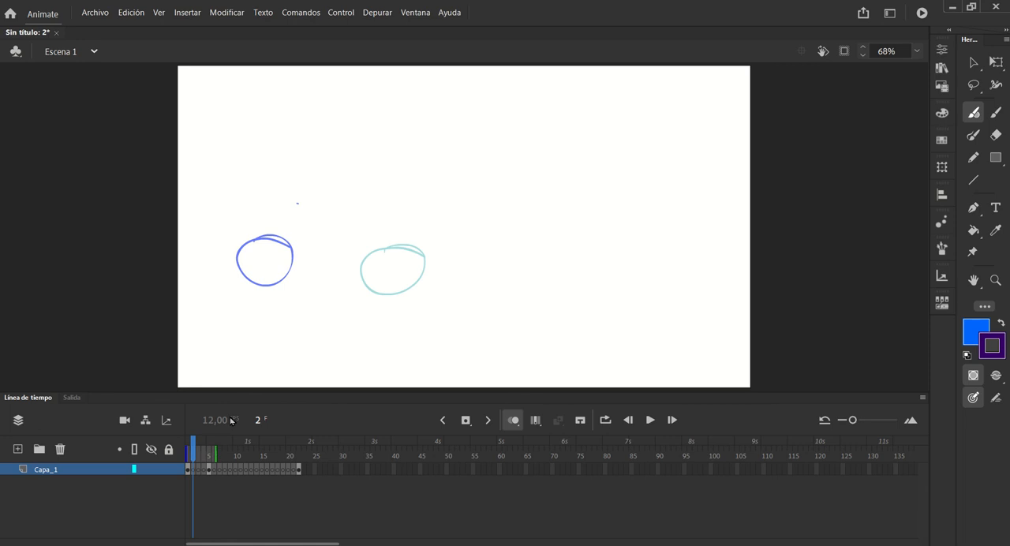
pyautogui.click(197, 470)
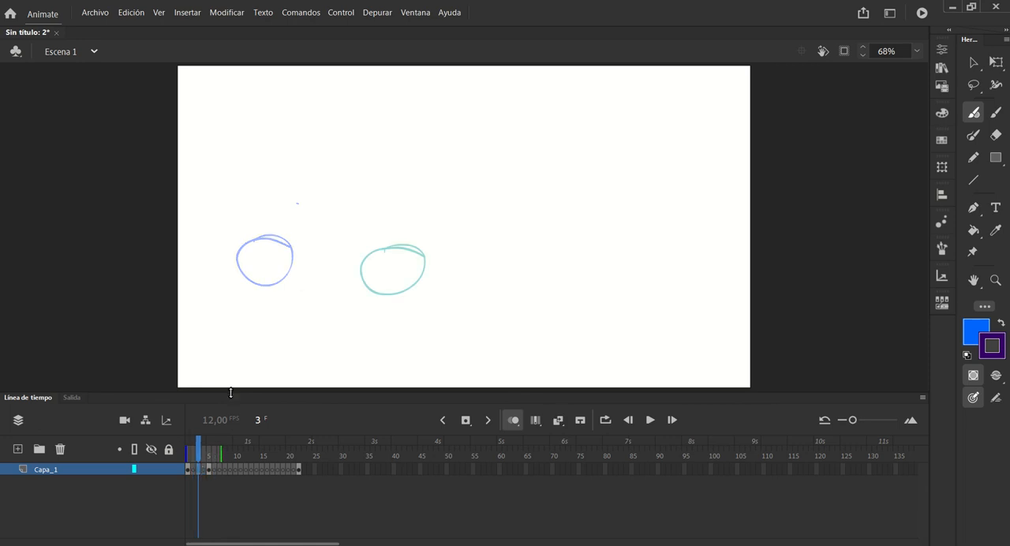
pyautogui.moveTo(329, 256)
pyautogui.mouseDown()
pyautogui.moveTo(345, 287)
pyautogui.moveTo(347, 254)
pyautogui.mouseUp()
# Draw an in-between circle in frame 4, slightly overlapping the position of the frame 5 circle
pyautogui.click(198, 442)
pyautogui.moveTo(197, 440); pyautogui.dragTo(203, 441)
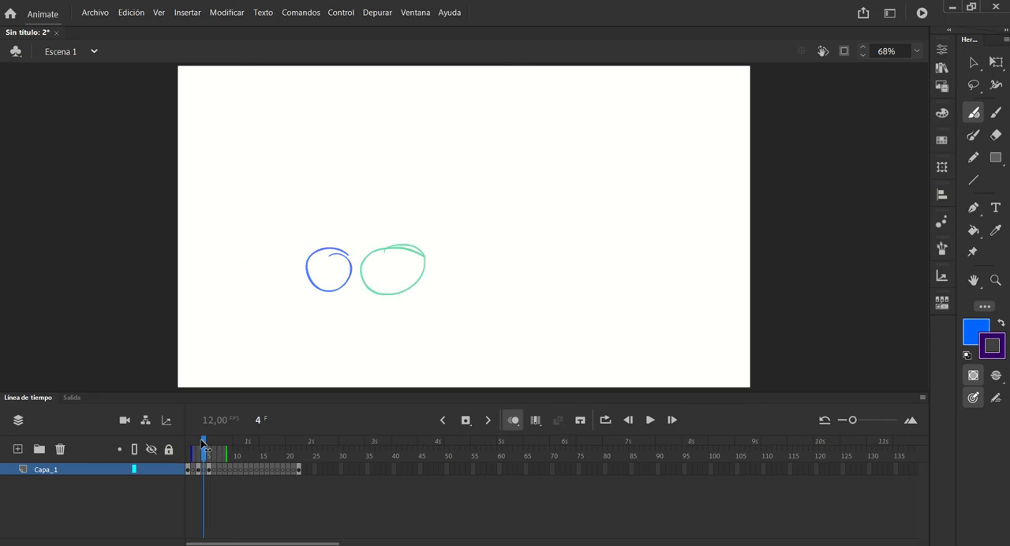
pyautogui.moveTo(367, 260)
pyautogui.mouseDown()
pyautogui.moveTo(378, 247)
pyautogui.moveTo(347, 276)
pyautogui.moveTo(364, 251)
pyautogui.mouseUp()
# Extend the forward onion skin range toward frame 22 and draw an in-between circle in frame 2, between the circles of frames 1 and 3
pyautogui.moveTo(206, 445); pyautogui.dragTo(216, 446)
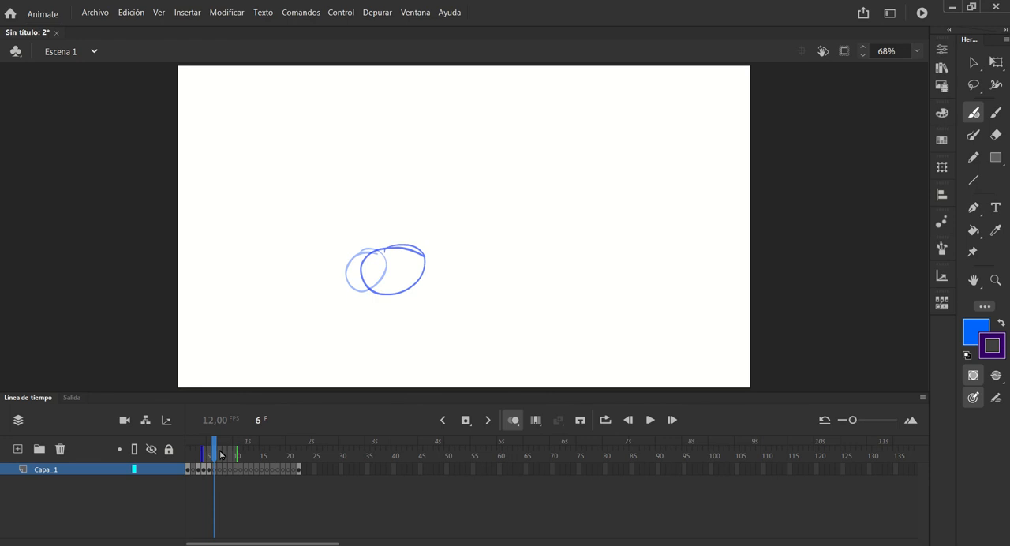
pyautogui.moveTo(236, 456); pyautogui.dragTo(300, 456)
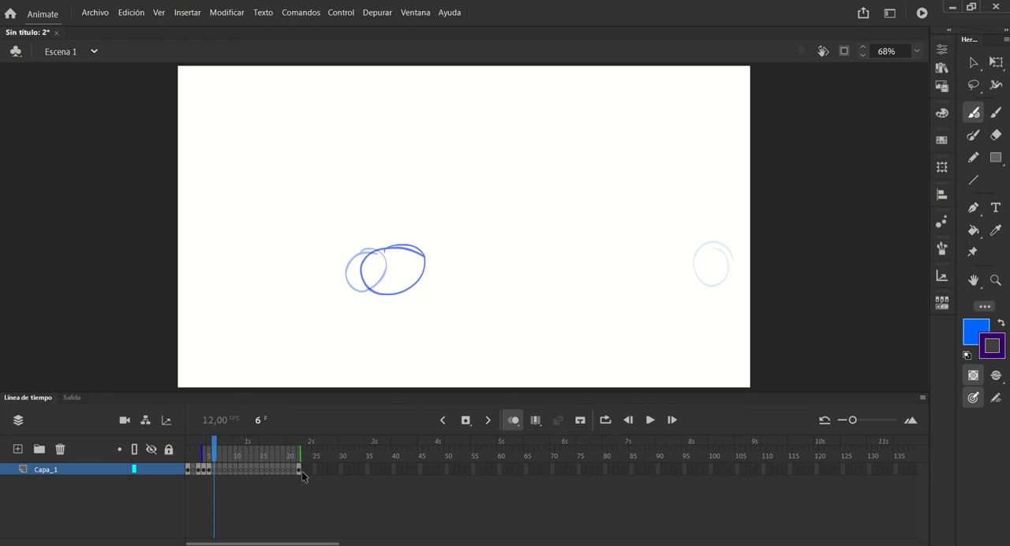
pyautogui.click(249, 470)
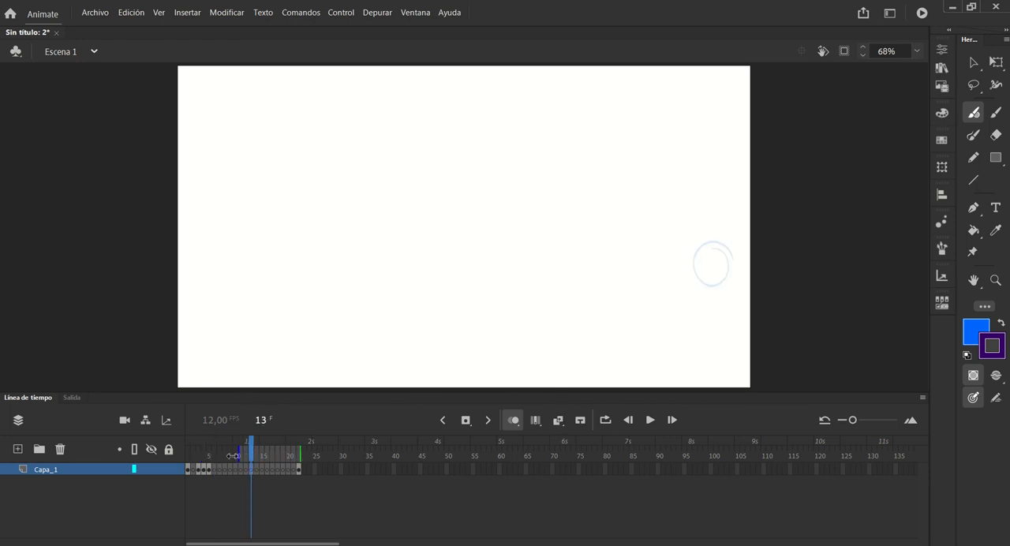
pyautogui.moveTo(202, 455); pyautogui.dragTo(207, 456)
pyautogui.click(193, 462)
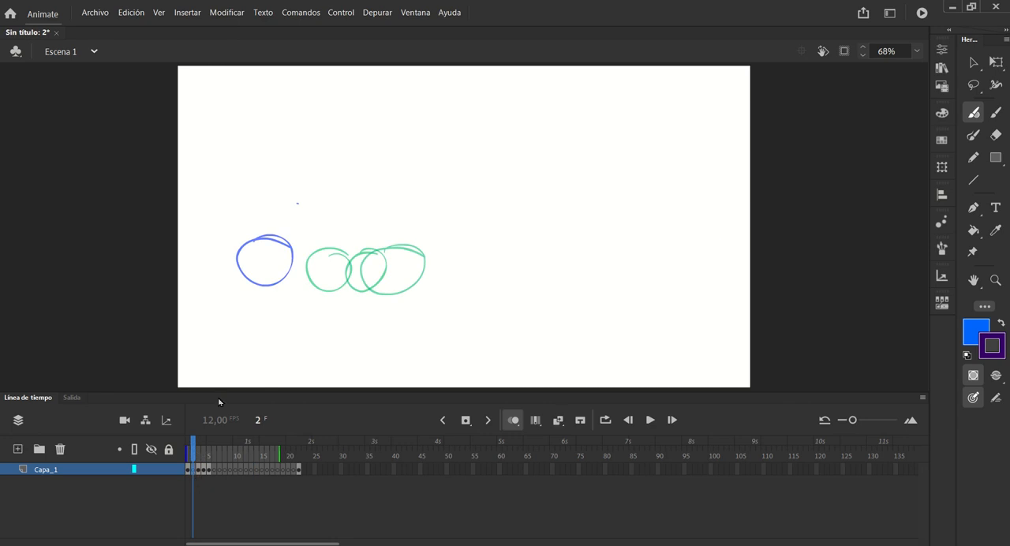
pyautogui.moveTo(297, 258)
pyautogui.mouseDown()
pyautogui.moveTo(283, 285)
pyautogui.moveTo(328, 251)
pyautogui.mouseUp()
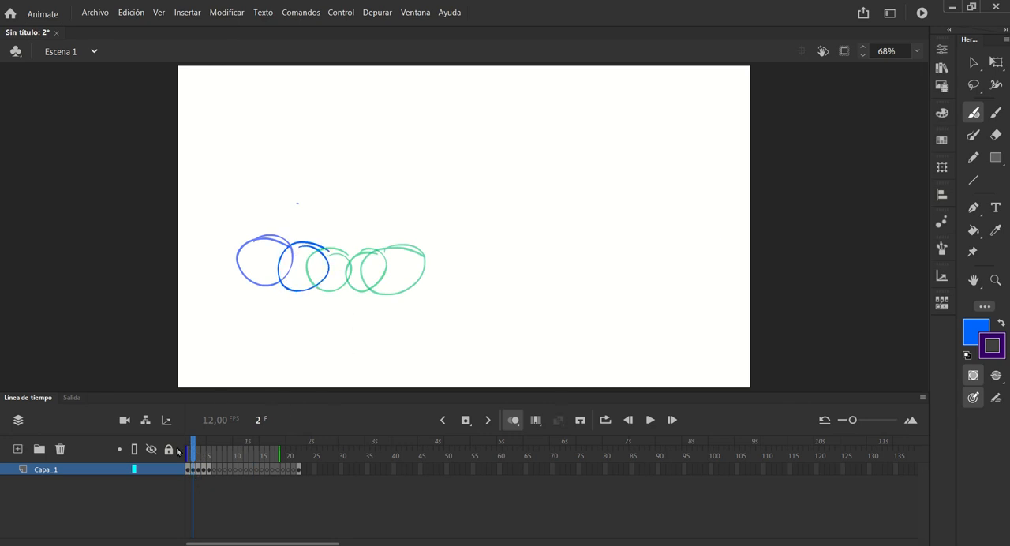
# Play the circle animation through frame 22 and return the playhead to frame 1
pyautogui.moveTo(191, 449)
pyautogui.mouseDown()
pyautogui.moveTo(228, 450)
pyautogui.moveTo(187, 450)
pyautogui.mouseUp()
pyautogui.click(262, 449)
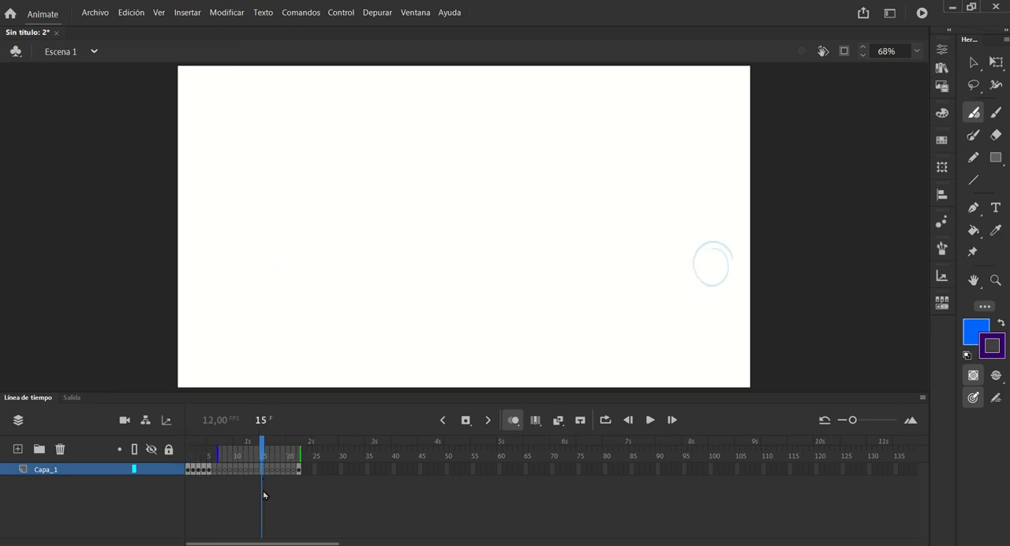
pyautogui.click(259, 448)
pyautogui.press('Return')
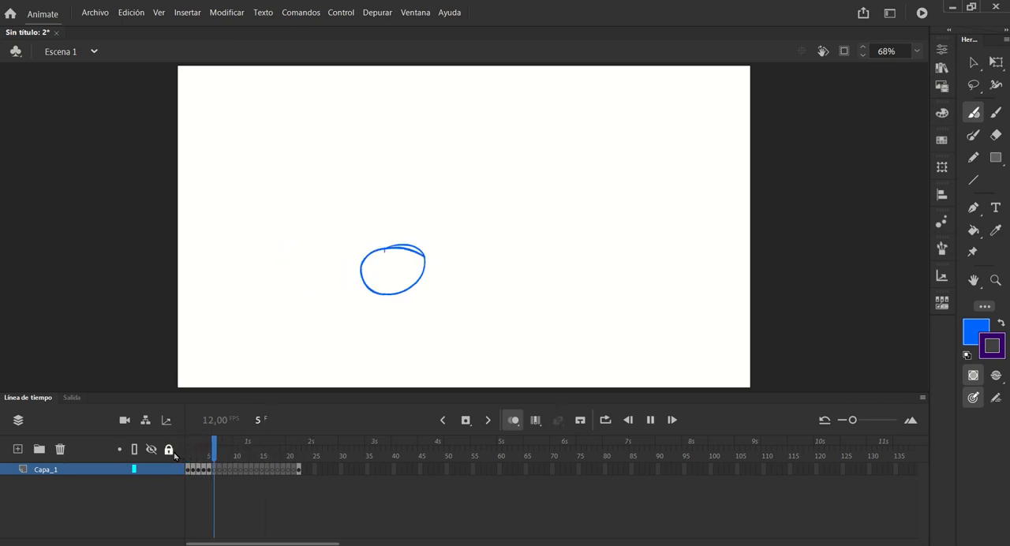
pyautogui.press('Return')
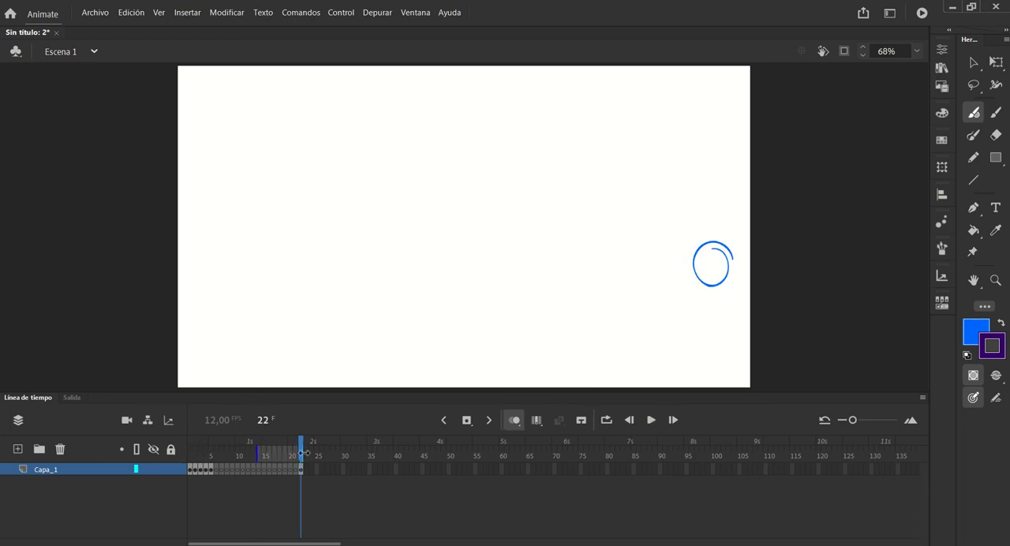
pyautogui.moveTo(302, 442); pyautogui.dragTo(121, 442)
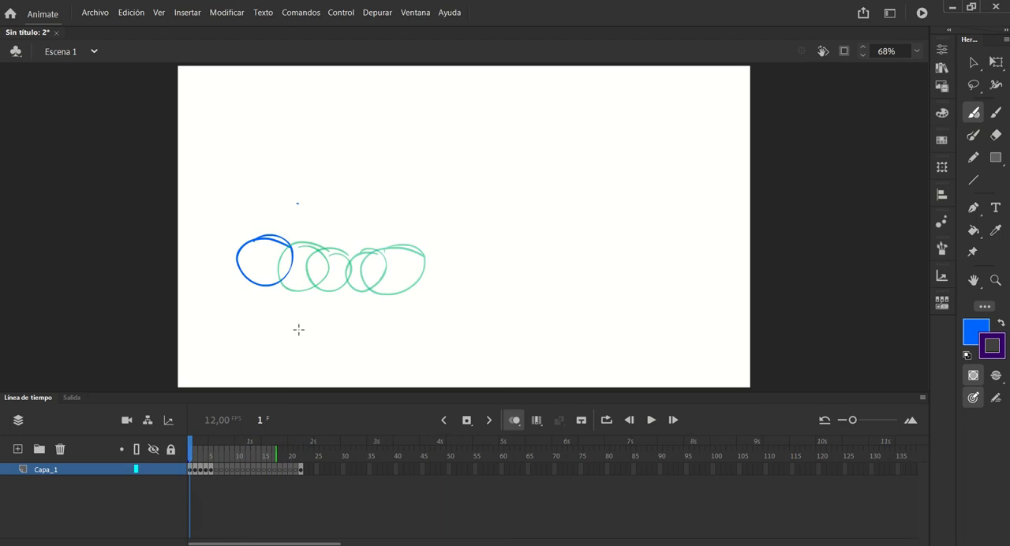